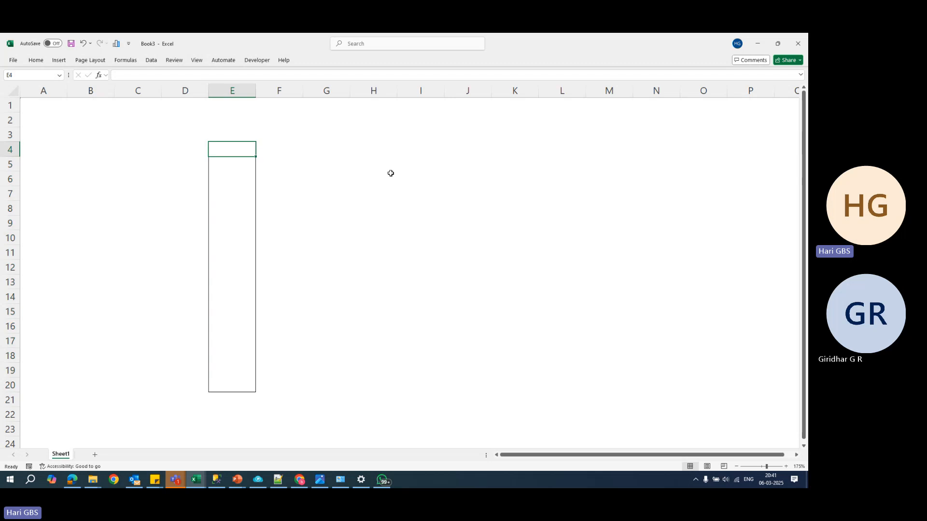
- Enter the label Sunday in cell E4 at the top of the bordered column
text(SU)
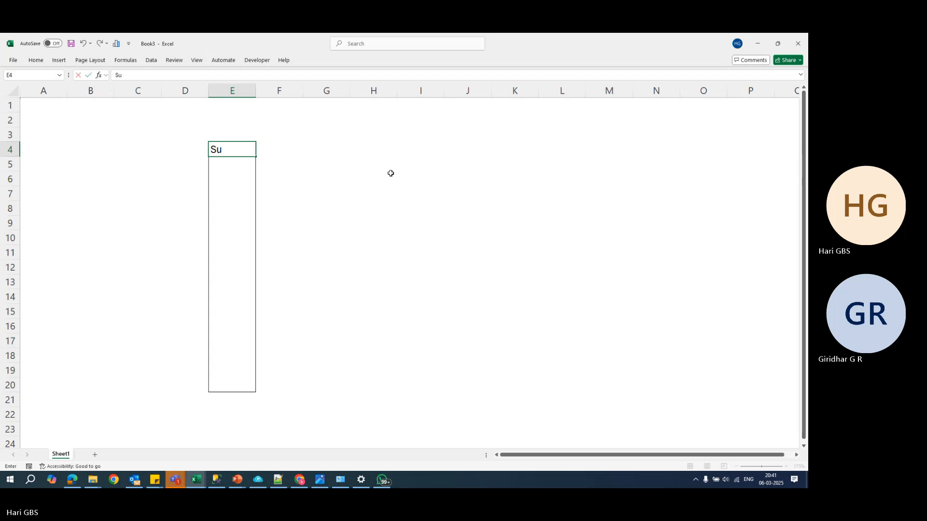
text(nday F)
key(Return)
- Enter the label F1 in cell E6 inside the bordered column
key(Up)
key(Down)
key(Down)
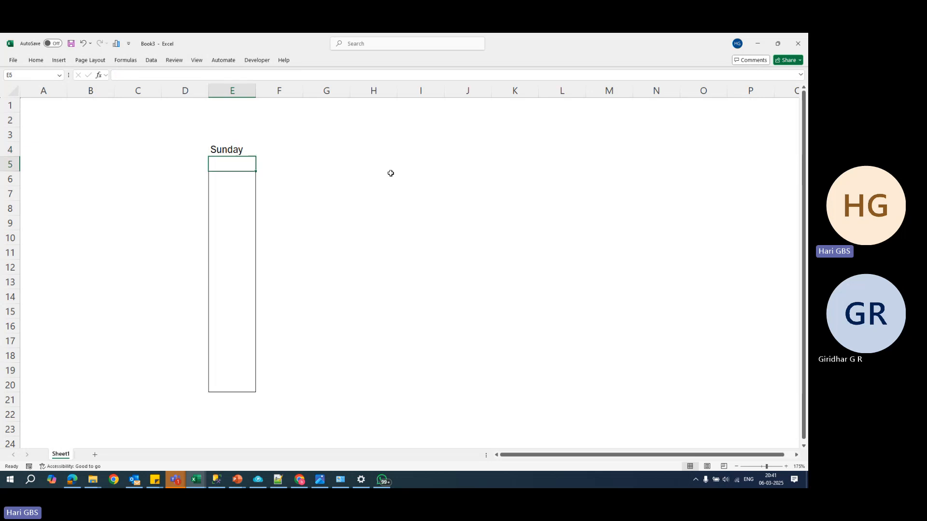
text(F1)
key(Return)
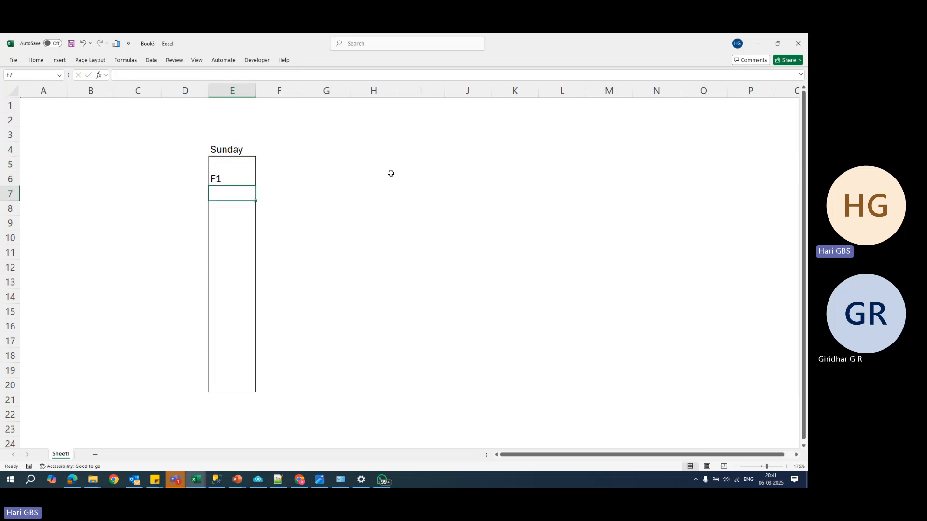
- Enter the label ABCD in cell E10 inside the bordered column
key(Down)
key(Down)
key(Down)
text(A)
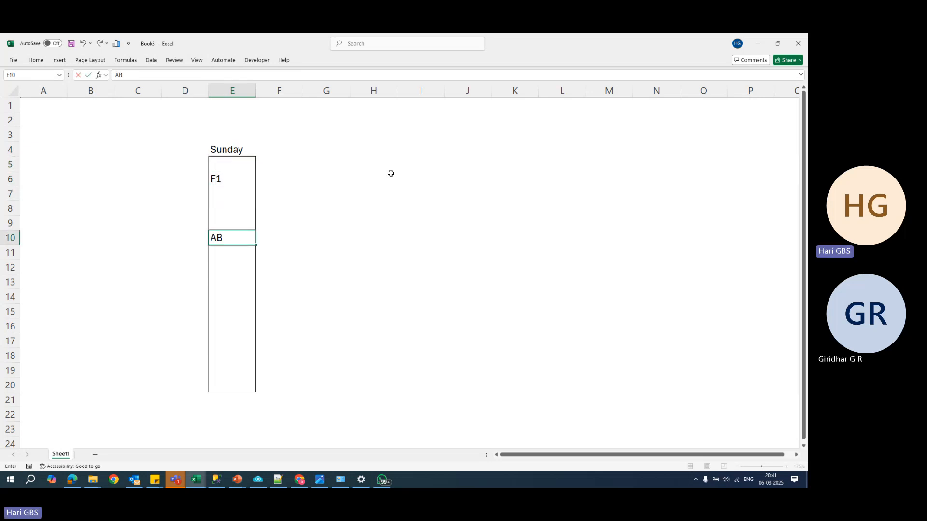
text(BCD)
key(Return)
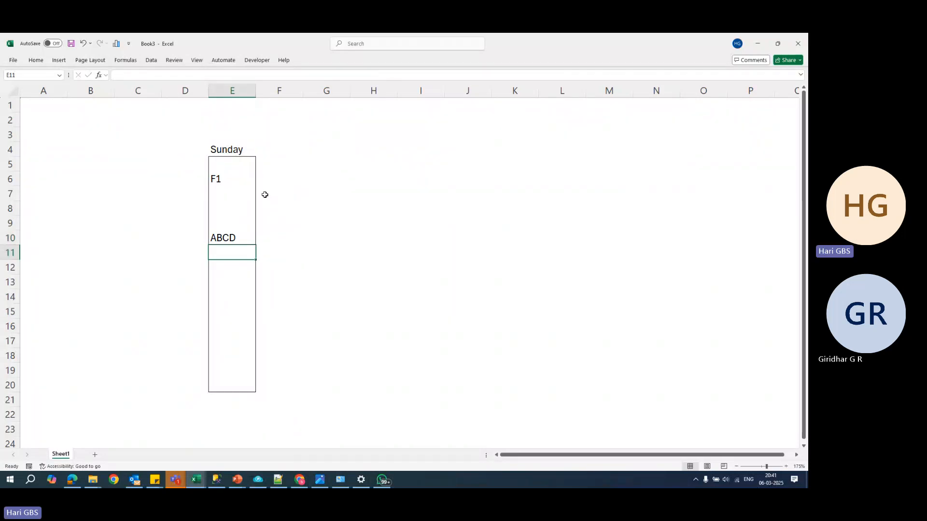
- Apply an outside border around cells F7:H7 to form a horizontal bar beside the column
drag(264, 195, 369, 192)
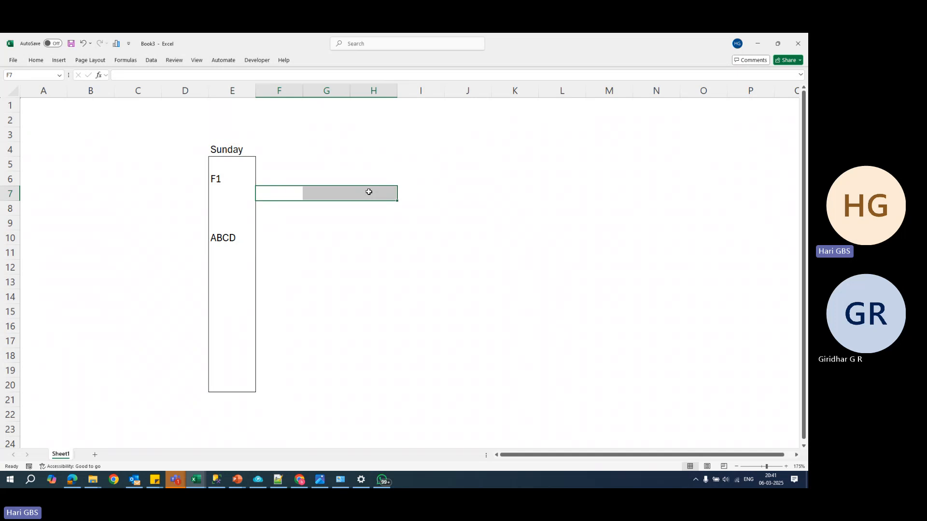
key(alt+h)
key(b)
key(s)
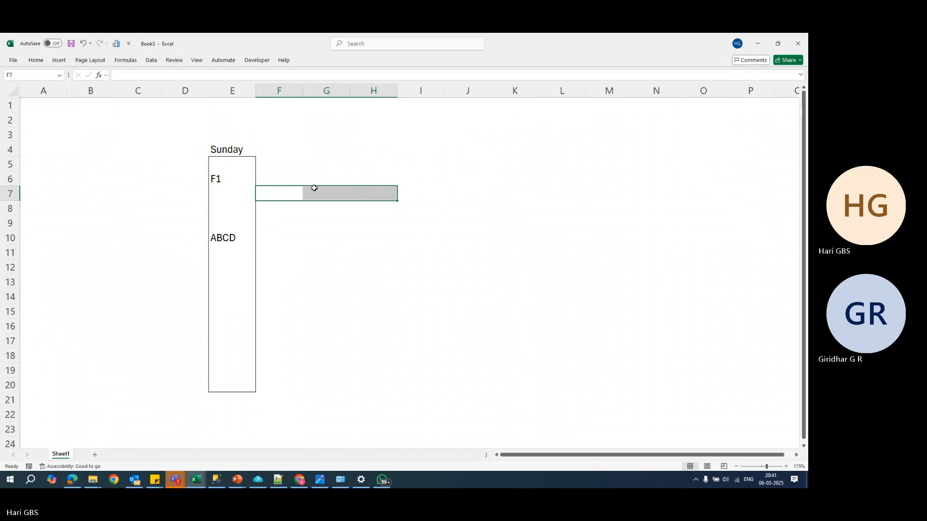
- Enter the label D1 in cell I7 at the end of the outlined bar
click(389, 193)
click(409, 194)
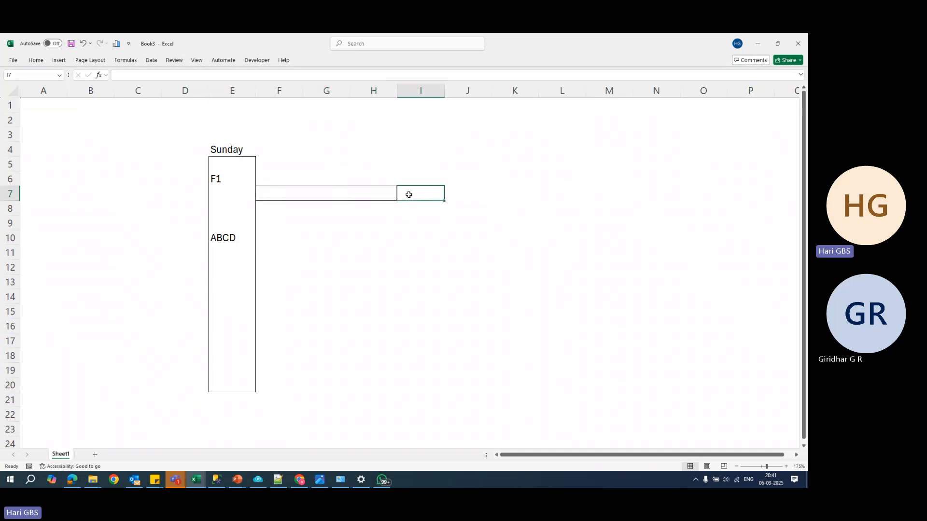
text(D1)
key(Tab)
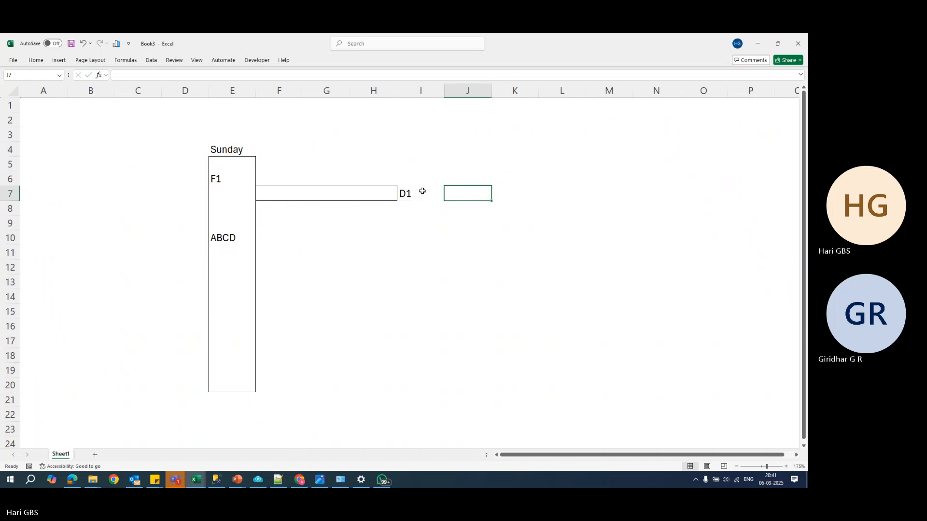
key(Left)
key(Left)
key(Left)
key(Left)
text(E)
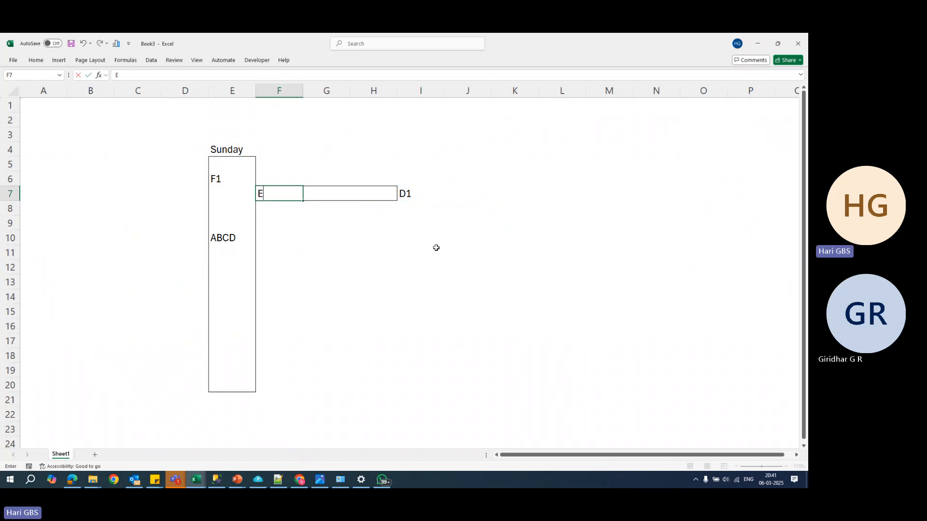
key(Escape)
- Enter the letters E, F, G, H and J across cells F5 to J5
key(Up)
key(Up)
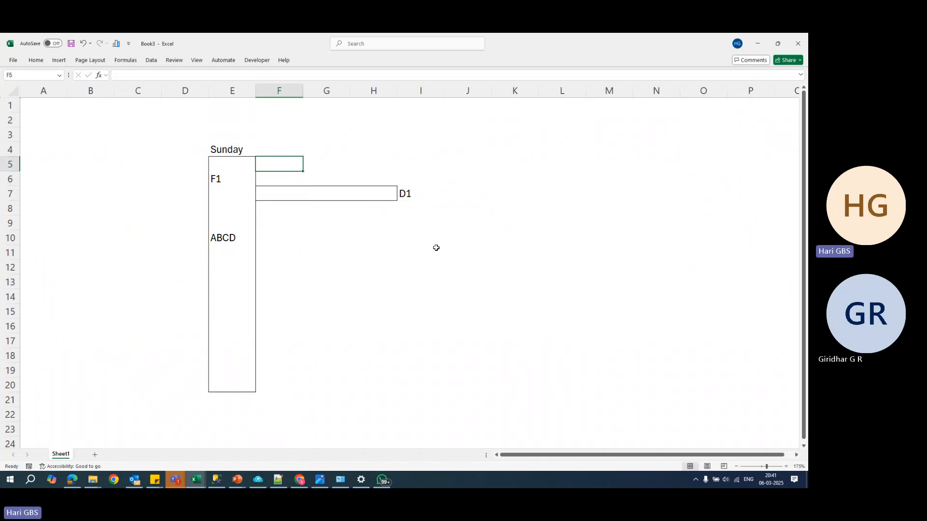
text(E)
key(Tab)
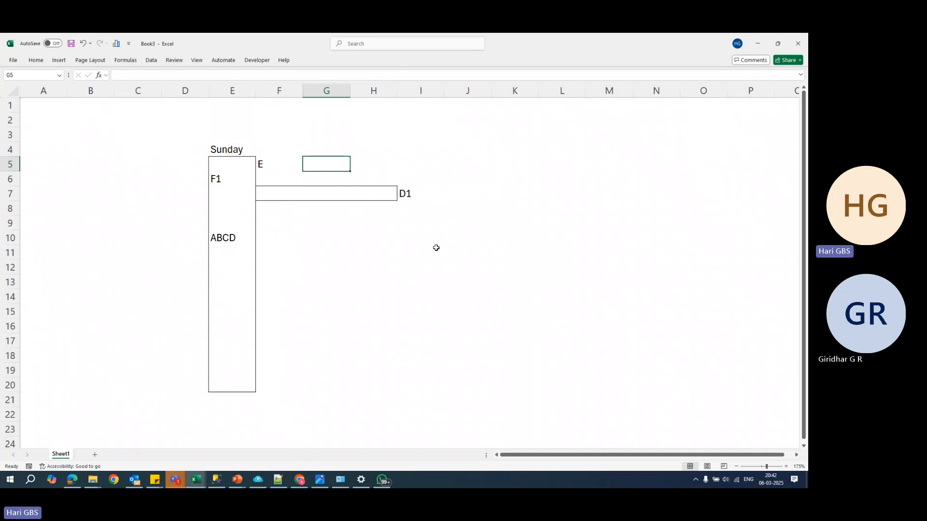
text(F)
key(Tab)
text(G)
key(Tab)
text(H)
key(Tab)
text(J)
key(Tab)
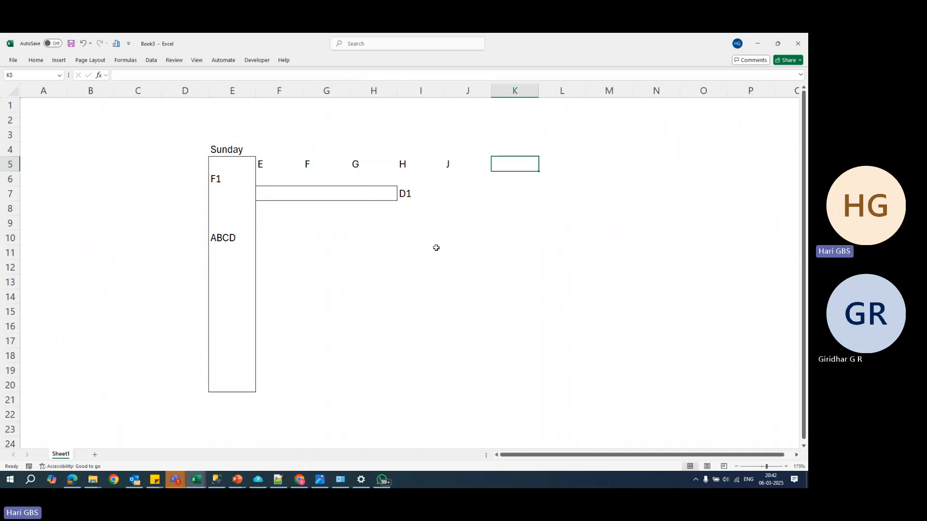
- Change cell J5 to I and enter J, K and L in cells K5 to M5
key(Left)
key(Left)
key(Right)
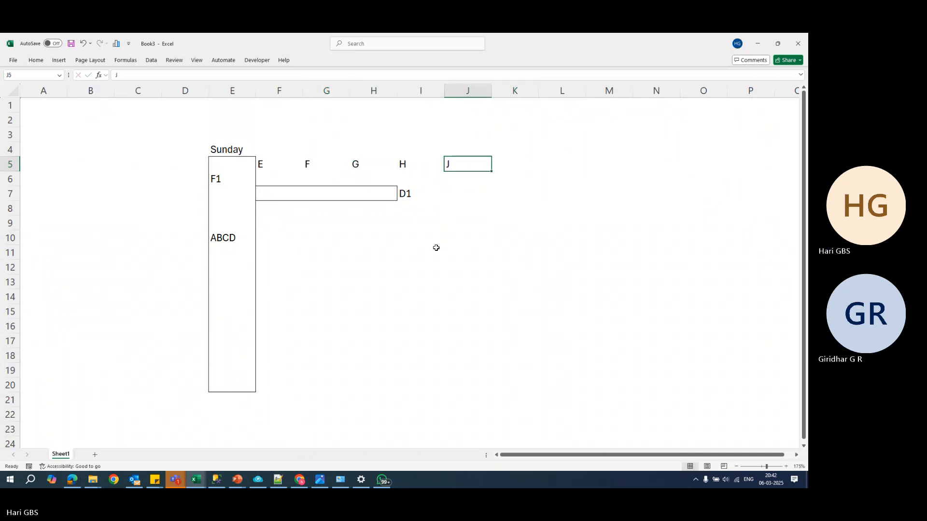
text(J)
key(Tab)
text(J)
key(Tab)
text(K)
key(Tab)
text(L)
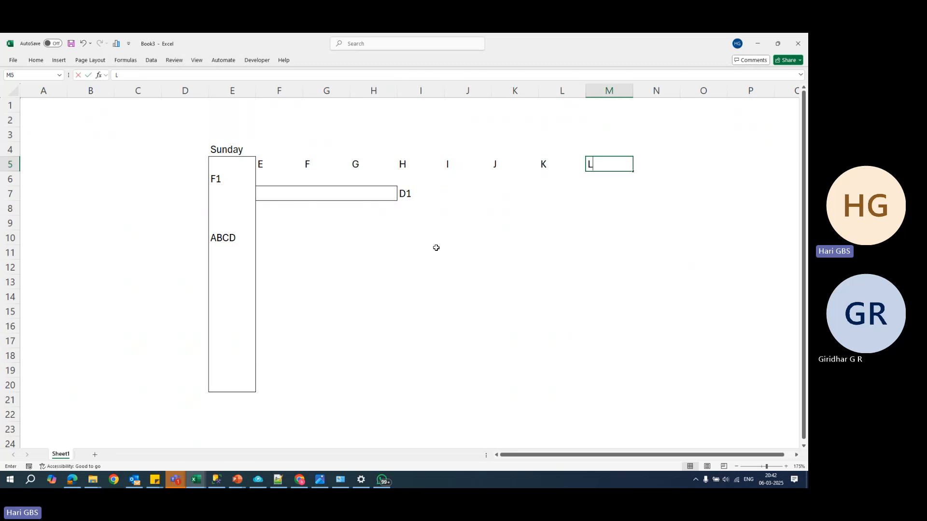
- Continue the row 5 letters with M, N and O in cells N5 to P5
key(Tab)
text(M)
key(Tab)
text(N)
key(Tab)
text(O)
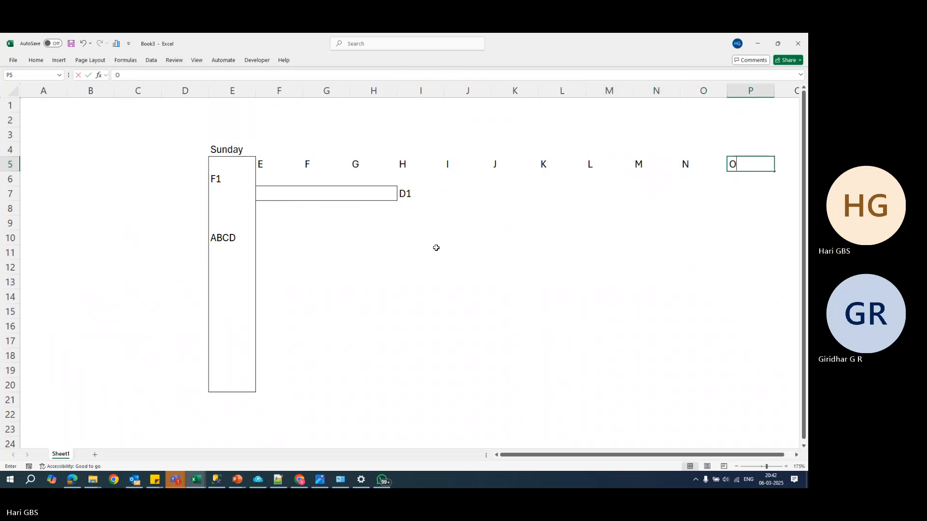
click(379, 282)
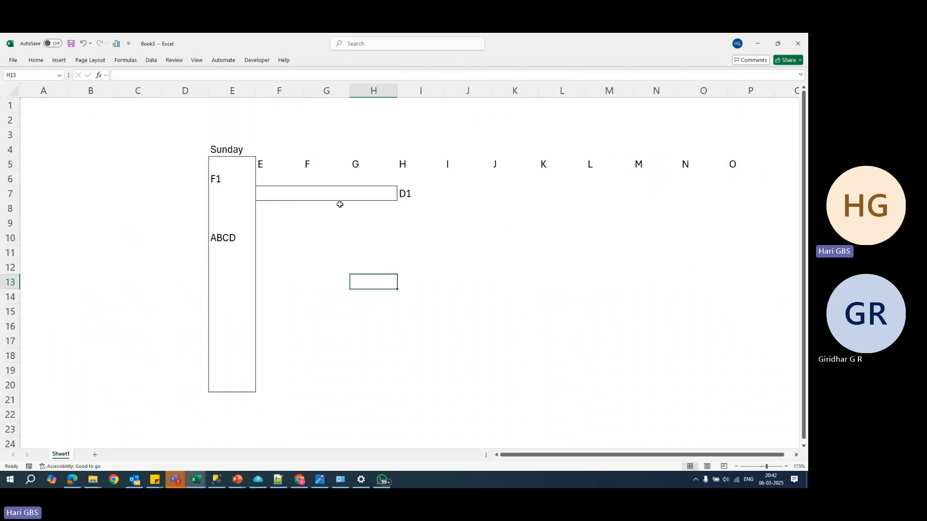
- Clear the Sunday label from cell E4
click(253, 151)
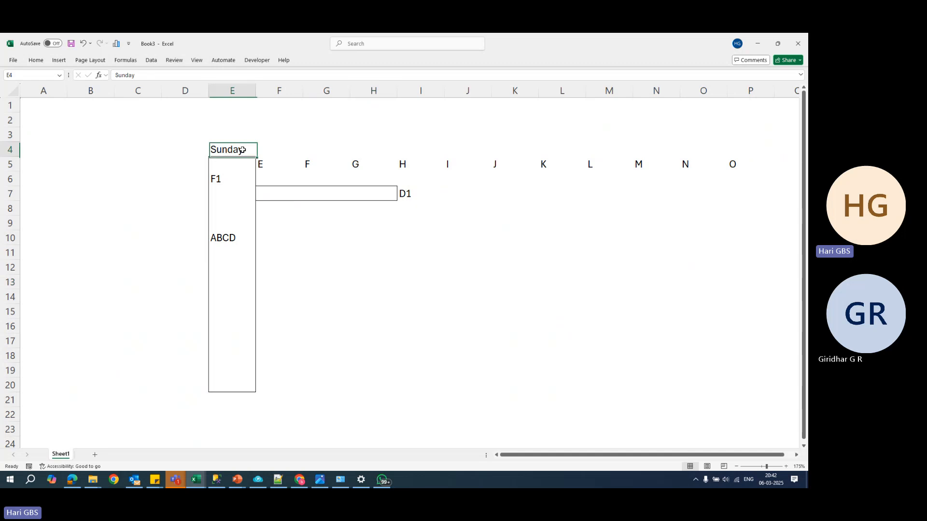
key(Delete)
key(Tab)
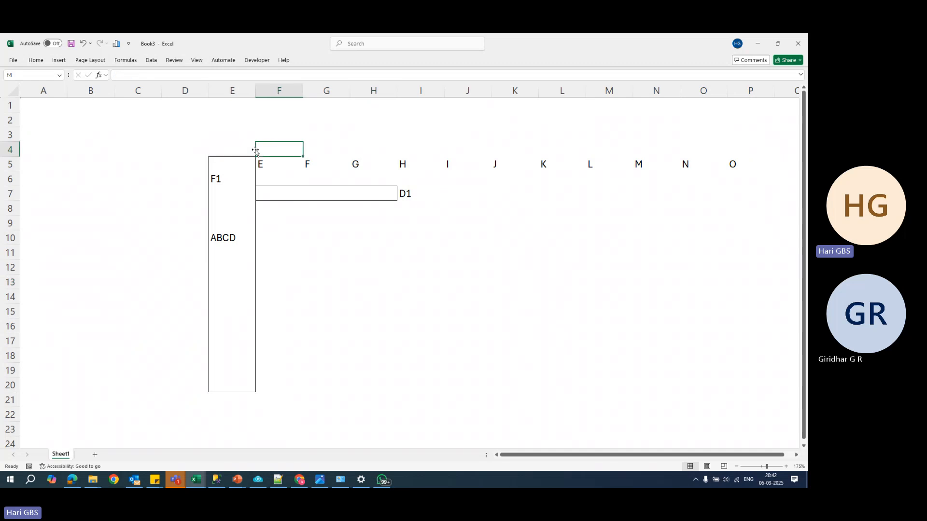
- Enter the numbers 10, 11 and 12 in cells F3, G3 and H3 above the letters
key(Up)
text(10)
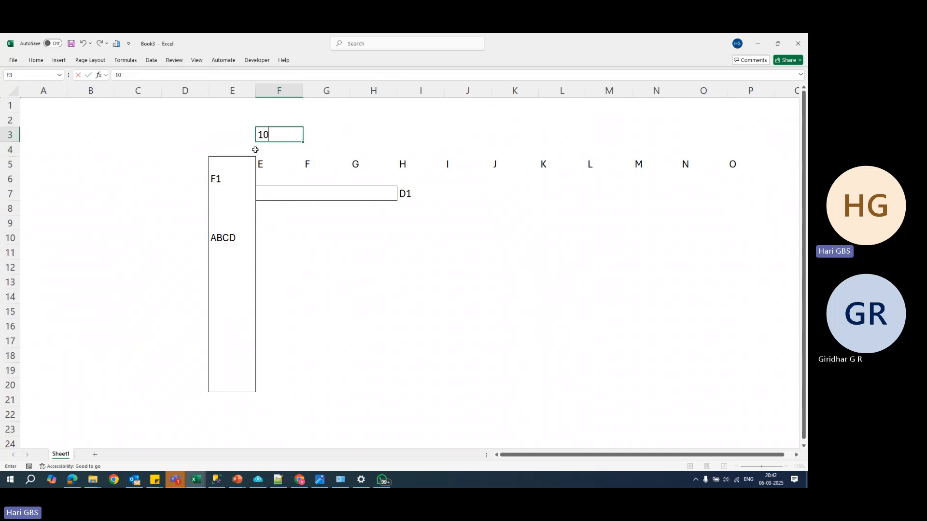
key(Tab)
text(11)
key(Tab)
text(12)
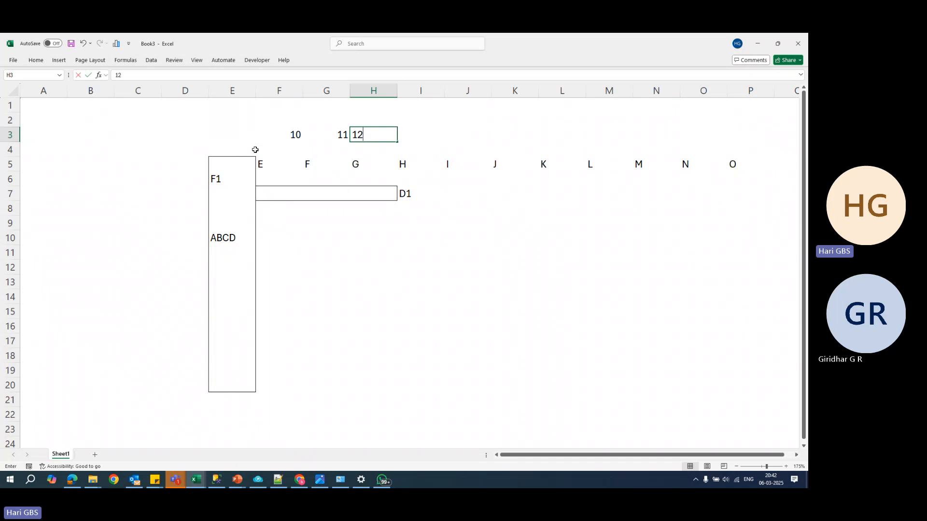
- Centre-align cells F3:O3 horizontally in the number row
key(Left)
key(Left)
key(shift+Right)
key(shift+Right)
key(shift+Right)
key(shift+Right)
key(shift+Right)
key(shift+Right)
key(shift+Right)
key(shift+Right)
key(shift+Right)
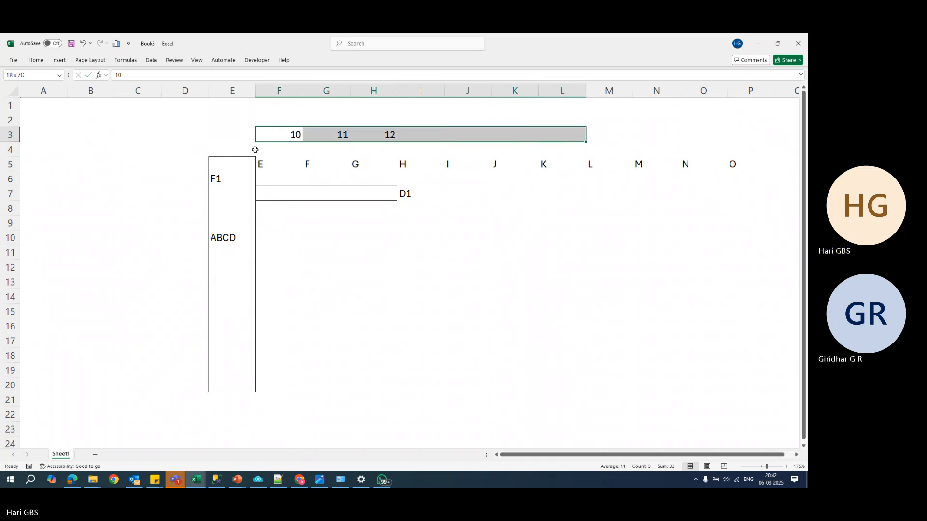
click(35, 61)
click(196, 90)
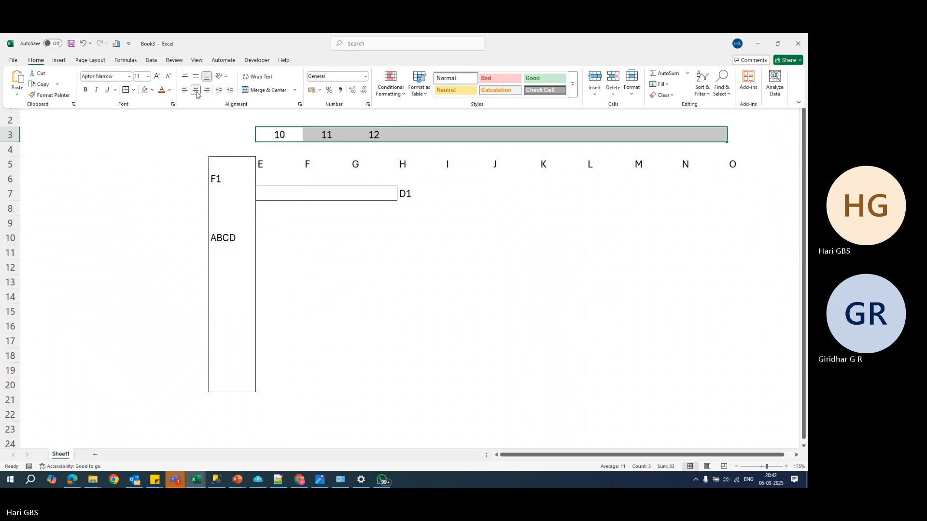
- Apply the same centre alignment to the letters in cells F5:P5
click(403, 135)
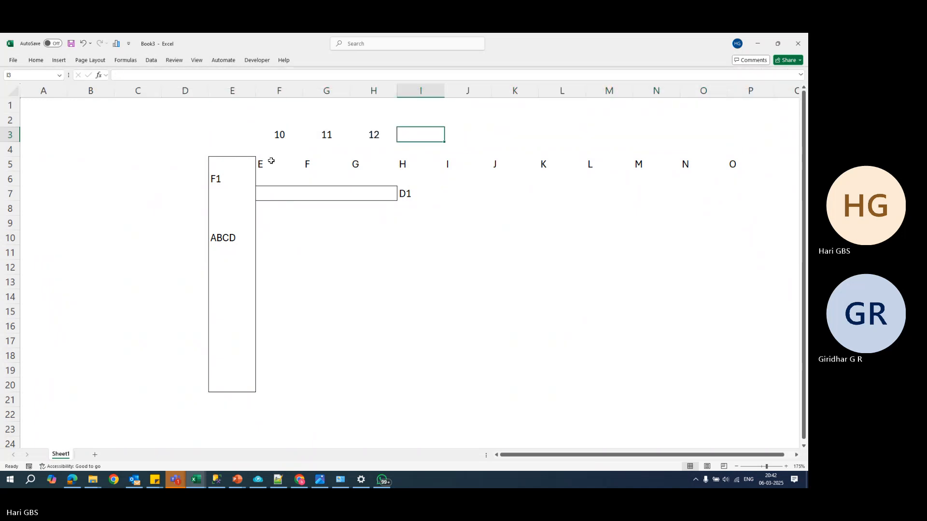
drag(271, 161, 725, 173)
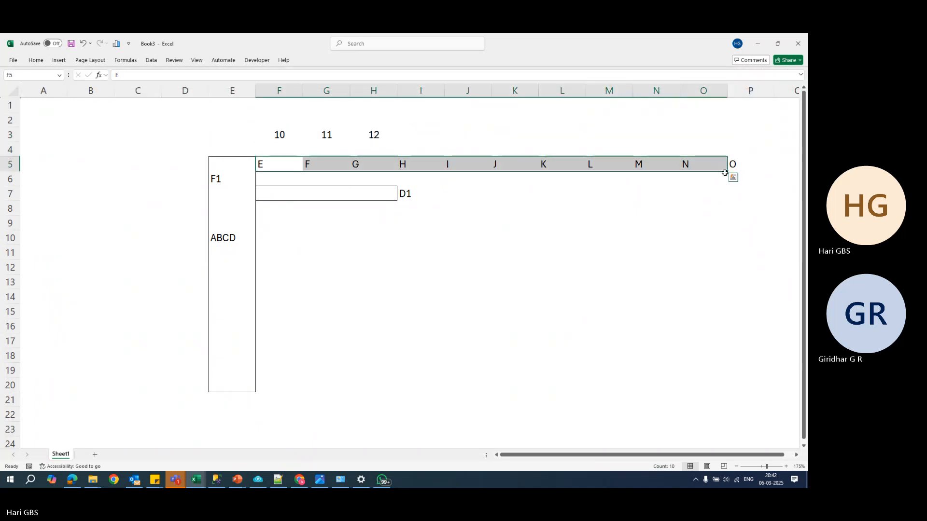
key(F4)
click(732, 150)
click(735, 161)
key(F4)
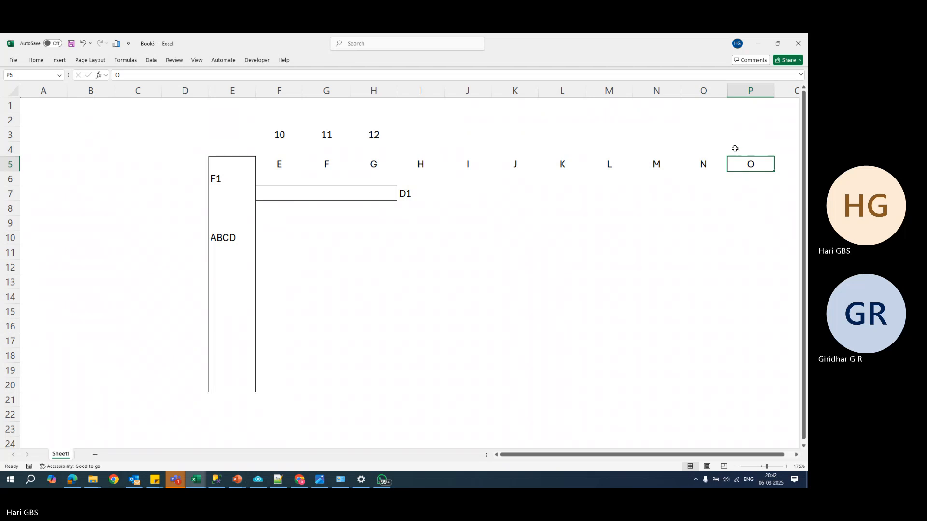
- Enter the numbers 1, 2 and 3 in cells I3, J3 and K3
click(406, 137)
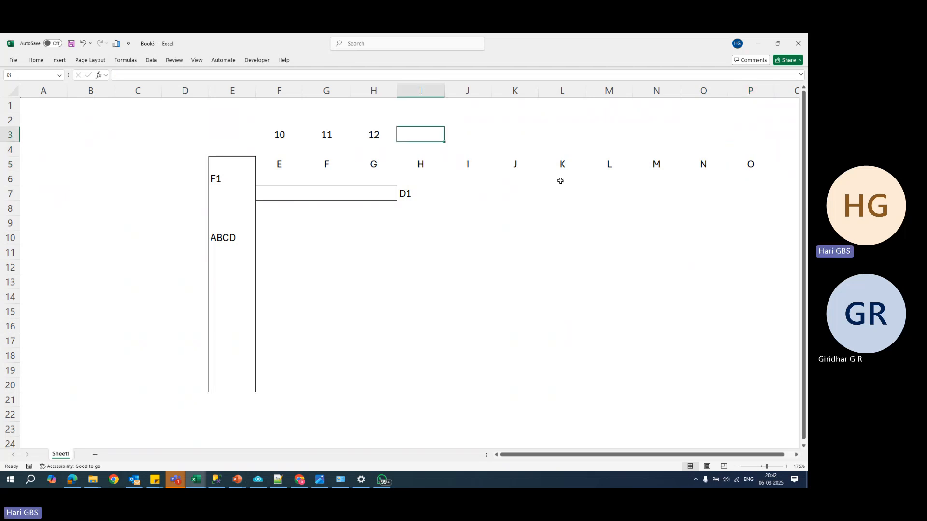
text(1)
key(Tab)
text(2)
key(Tab)
text(3)
key(Tab)
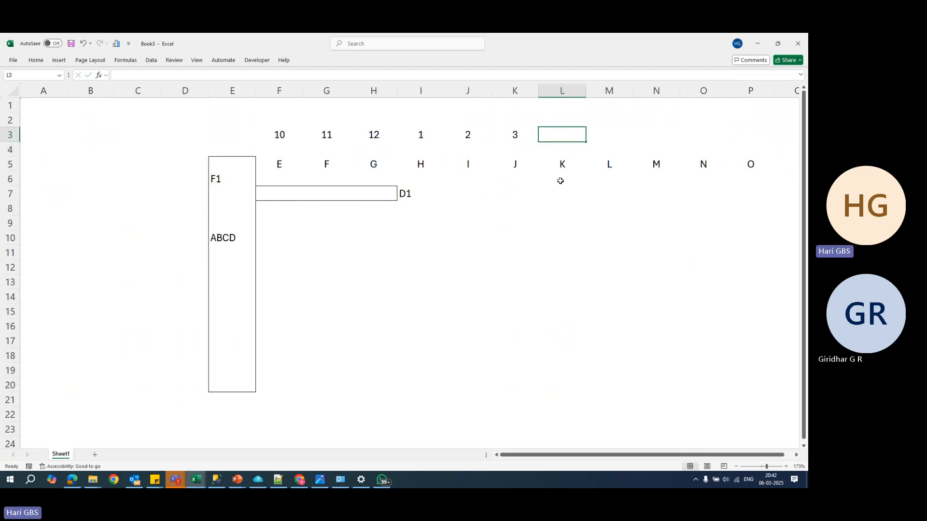
- Complete the number row with 4, 5, 6, 7 and 8 in cells L3 to P3
text(4)
key(Tab)
text(5)
key(Tab)
text(6)
key(Tab)
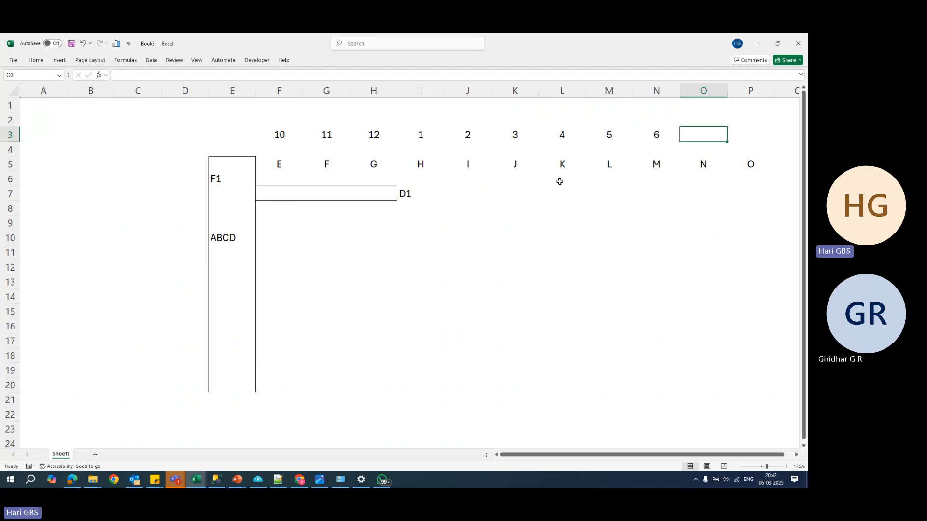
text(7)
key(Tab)
text(8)
key(Down)
key(Down)
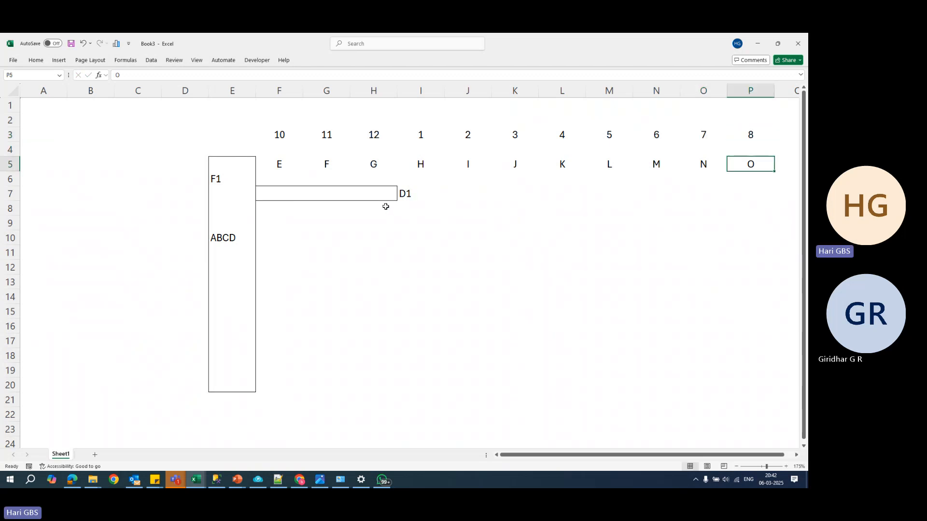
- Clear the contents of cells H7:I7, removing the D1 label
drag(361, 193, 406, 193)
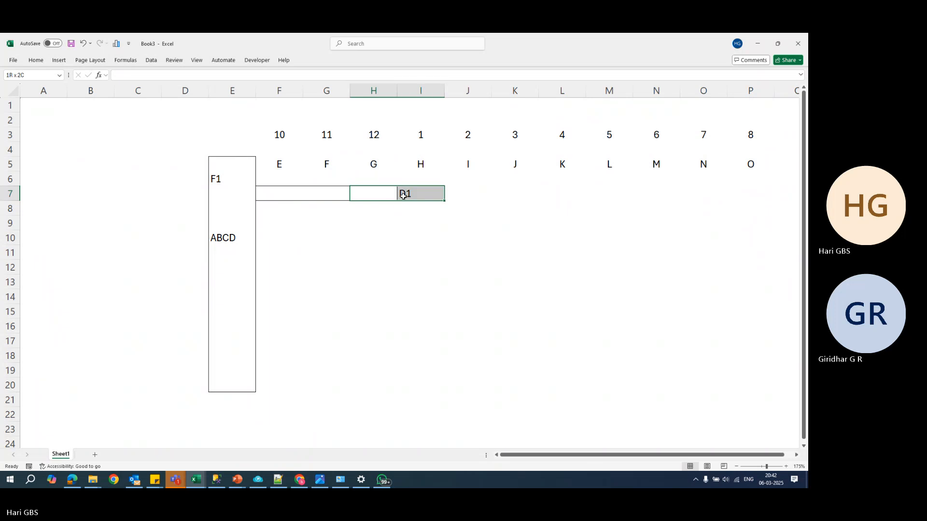
key(alt)
key(h)
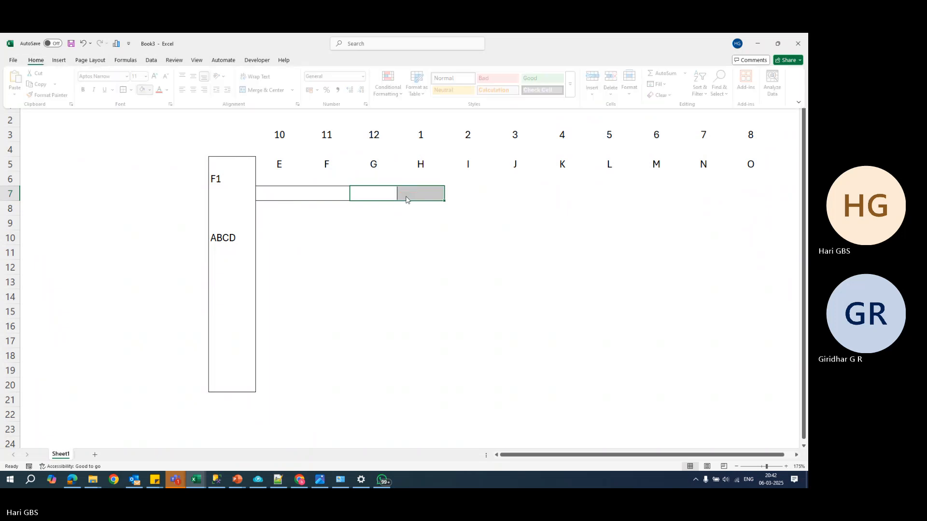
key(Escape)
click(366, 249)
- Delete cell H7 from the end of the outlined bar and return to its first cell, F7
click(274, 191)
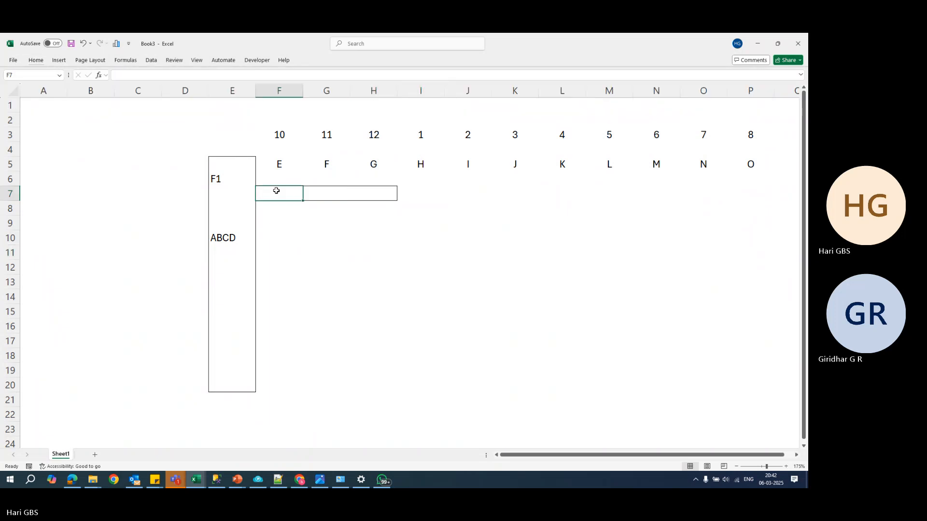
click(361, 193)
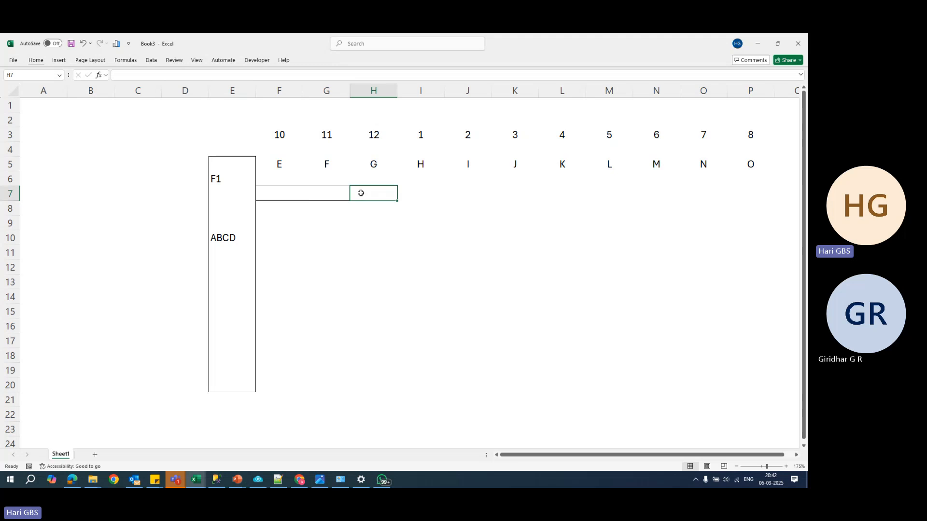
key(ctrl+minus)
key(Return)
key(Left)
key(Left)
key(shift+Right)
key(shift+Left)
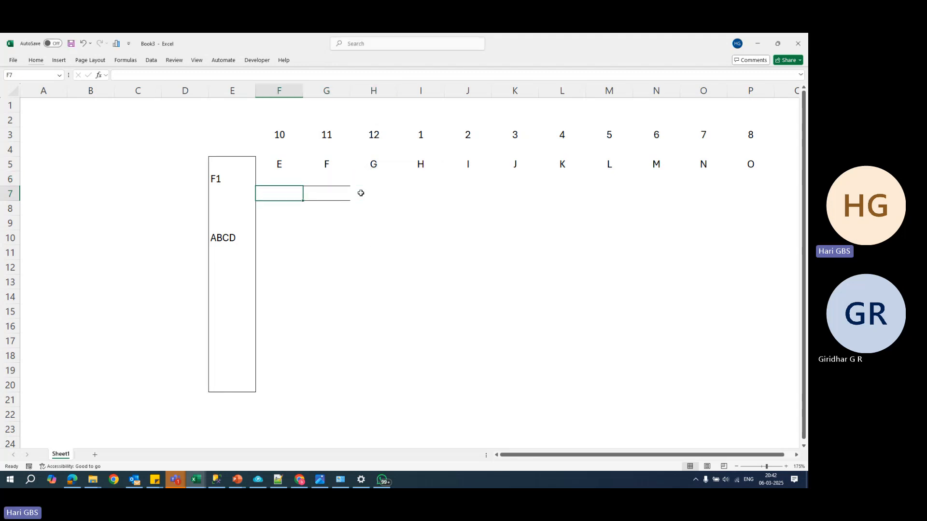
- Apply an outside border to cells F7:G7 and label the bar D1 in cell H7
key(shift+Right)
key(alt+h)
key(b)
key(s)
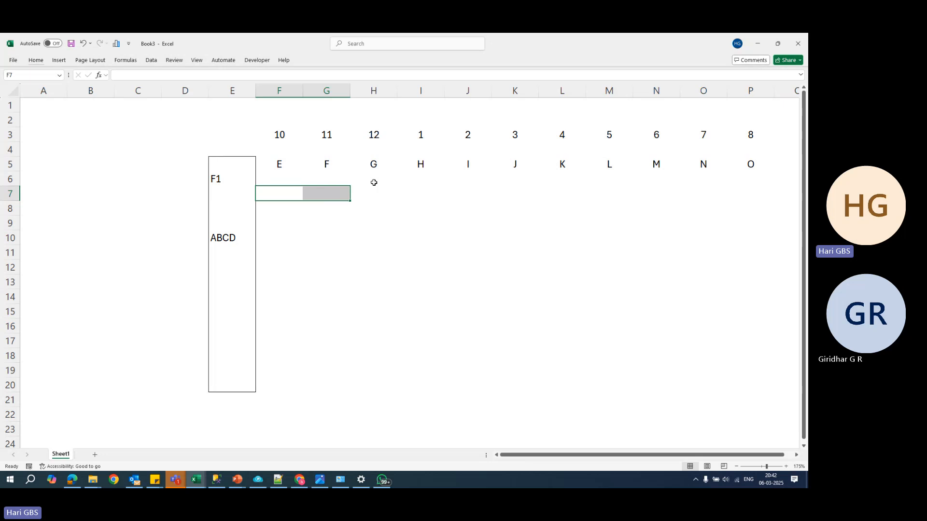
click(374, 194)
text(d)
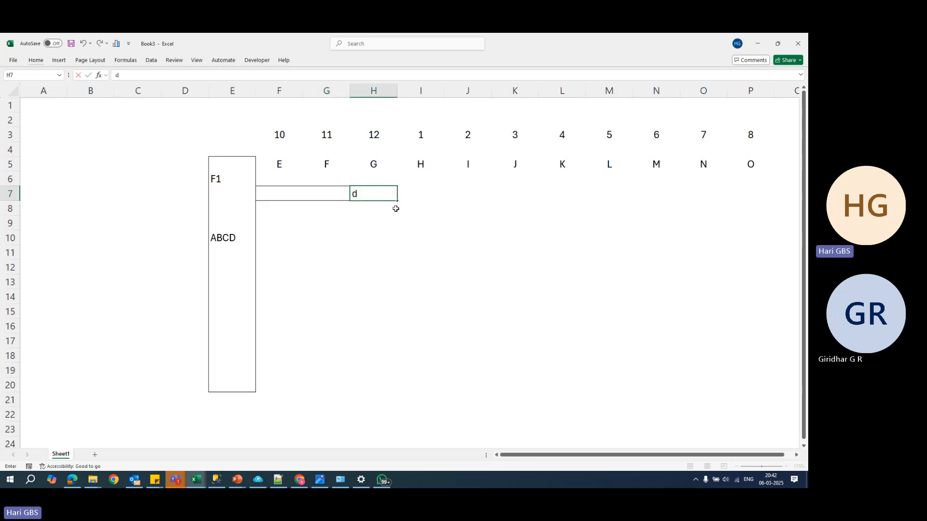
text(D1)
click(398, 213)
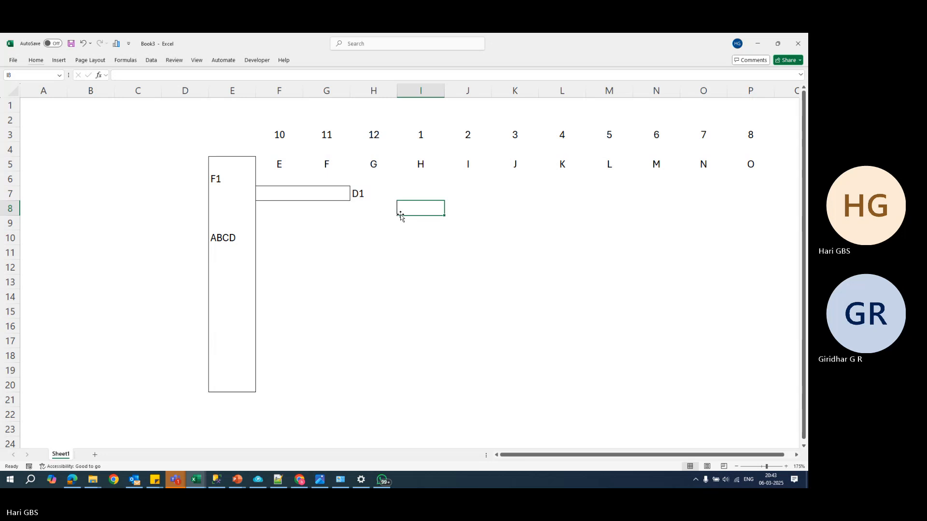
- Enter the letters E and F in cells F7 and G7 of the D1 bar
click(280, 194)
text(E)
key(Tab)
text(F)
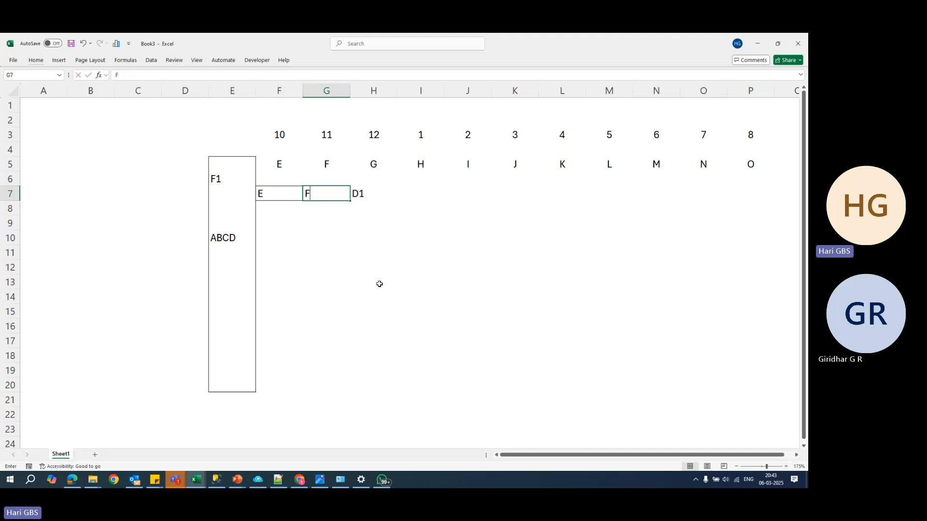
key(Return)
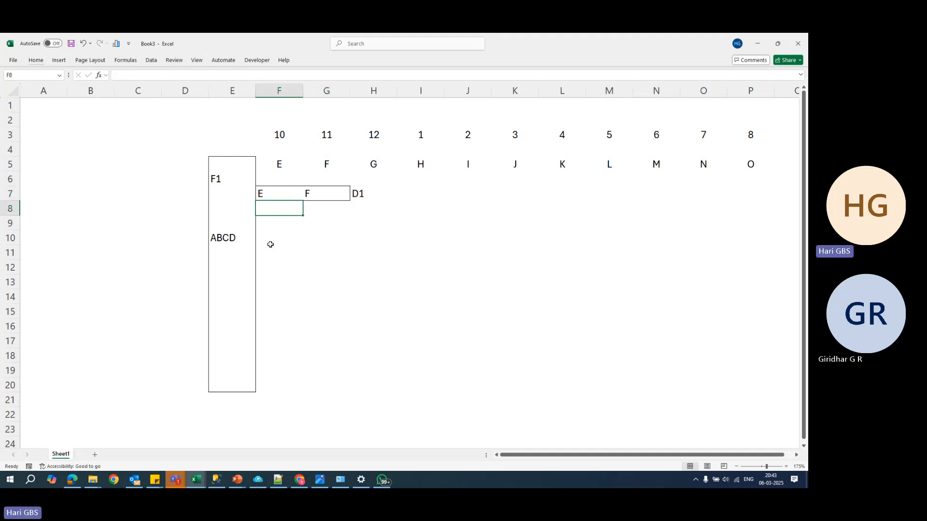
- Outline cells F10:J10 with an outside border and label this bar D2 in cell K10
drag(269, 241, 488, 235)
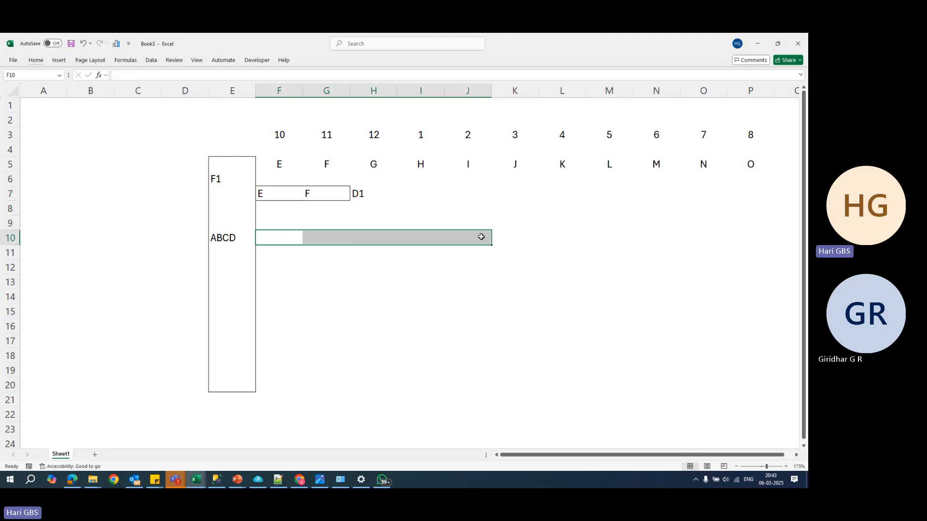
key(alt+h)
key(b)
key(s)
click(502, 238)
text(D)
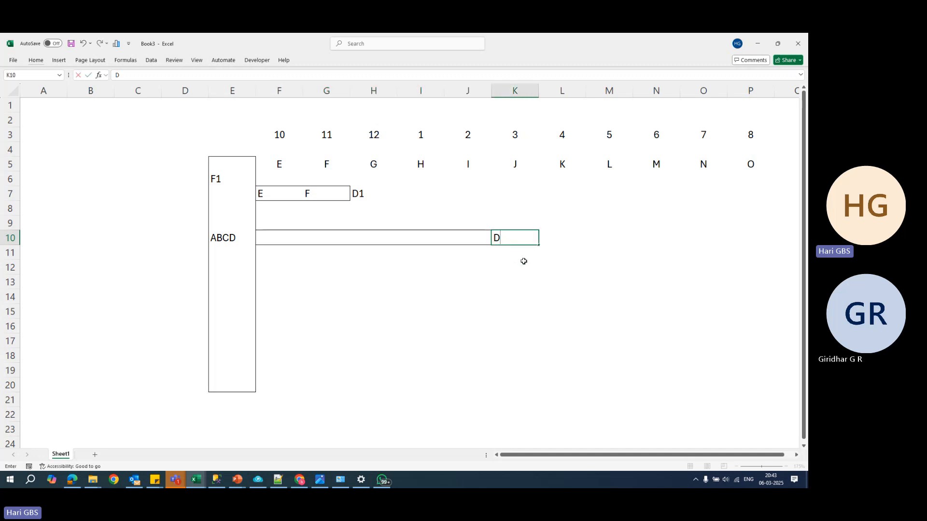
text(2)
click(525, 263)
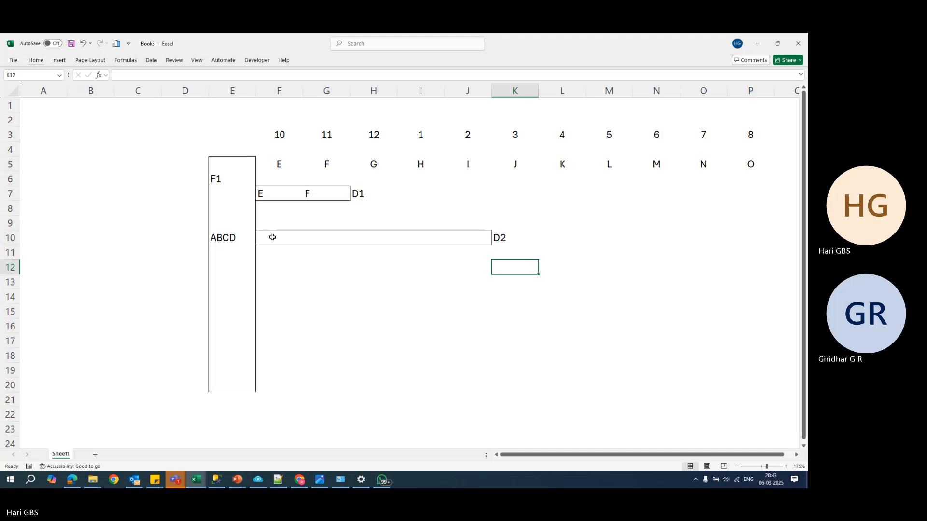
- Enter the letters G, H and I in cells H10, I10 and J10 of the D2 bar
click(385, 243)
text(G)
key(Tab)
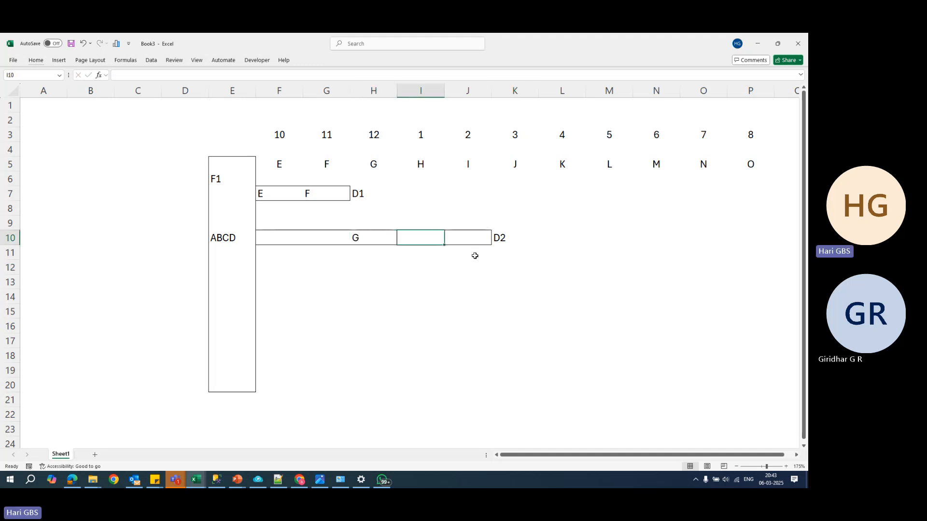
text(H)
key(Tab)
text(I)
key(Return)
key(Up)
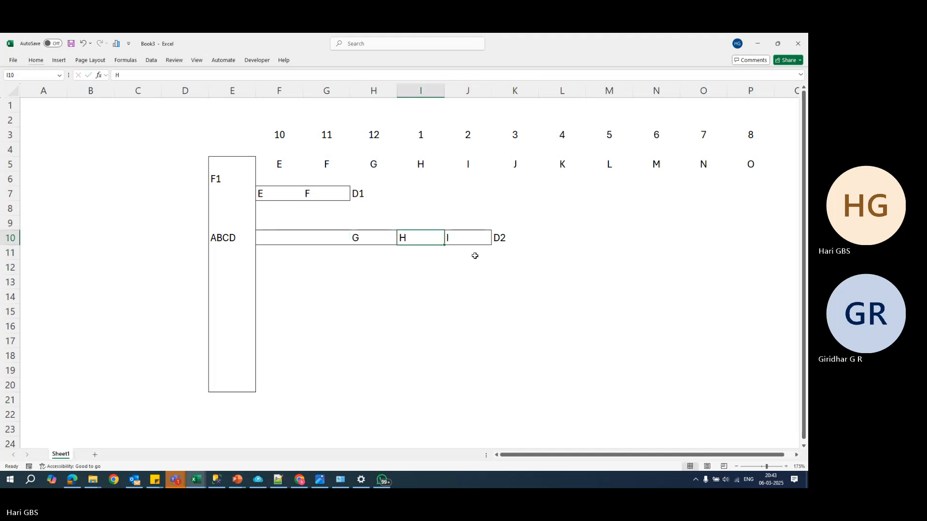
click(493, 238)
- Apply the Good cell style to the bordered column E5:E20
click(239, 237)
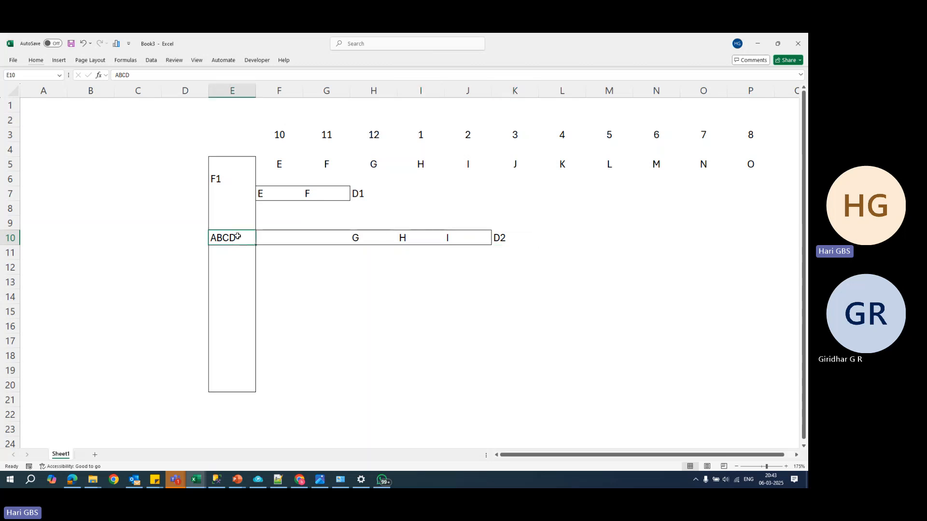
drag(242, 168, 245, 386)
click(32, 60)
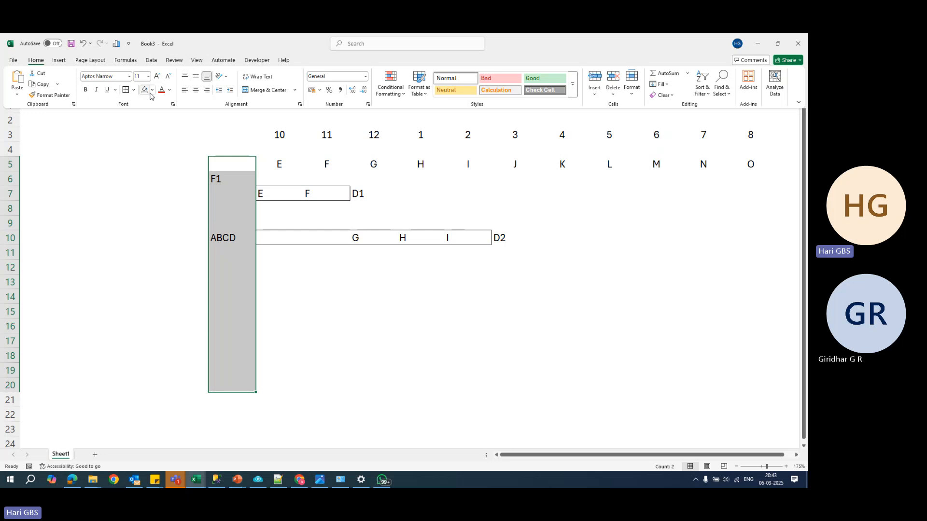
click(544, 78)
drag(309, 211, 308, 259)
- Fill the first two cells of the D2 bar, F10 and G10, with the letters E and F
click(269, 240)
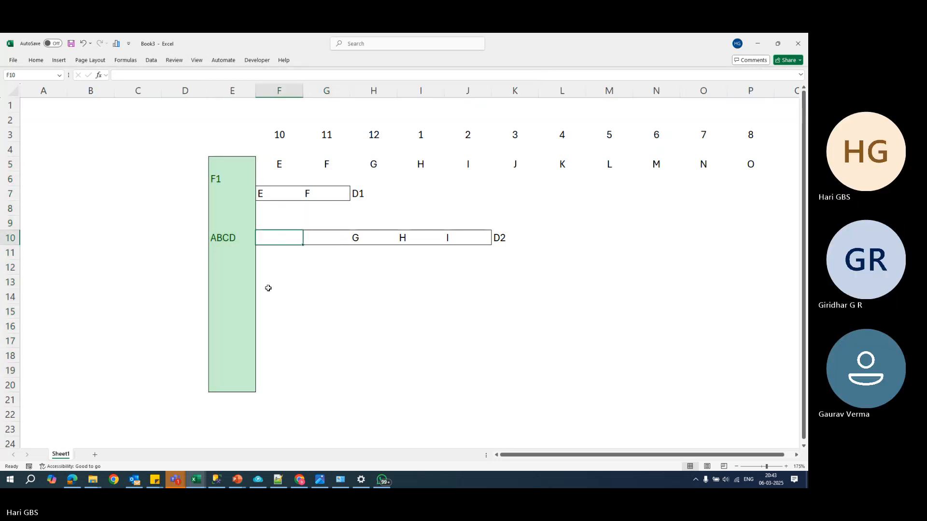
text(E)
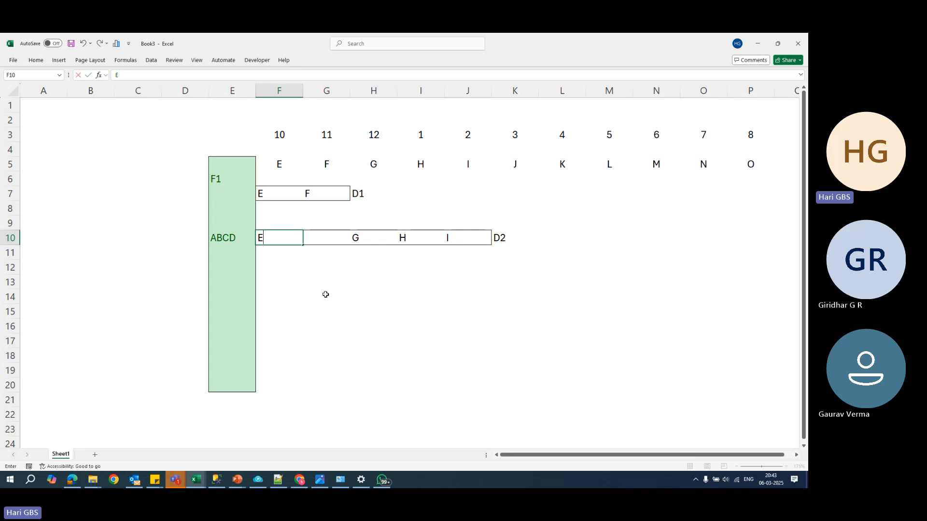
click(318, 243)
text(F)
click(332, 262)
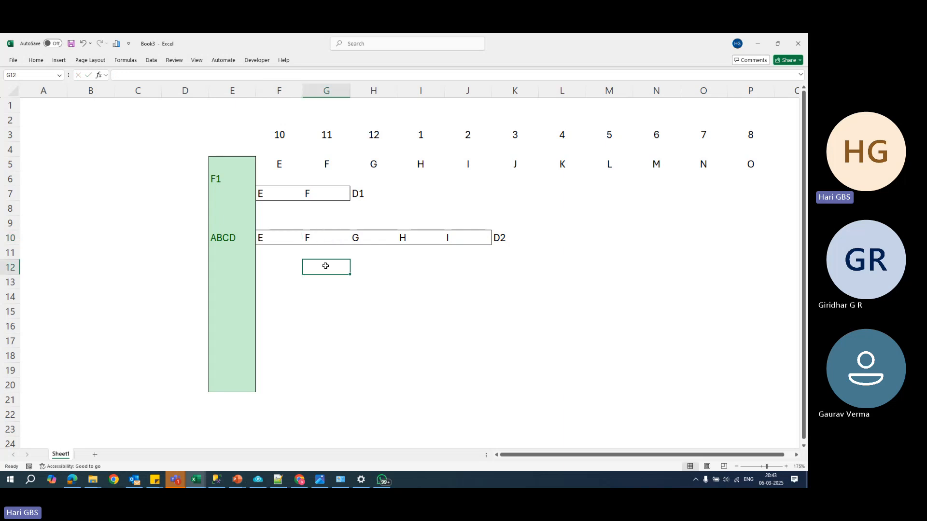
- Outline cells F13:L13 with an outside border as a third bar beside the green column
click(270, 241)
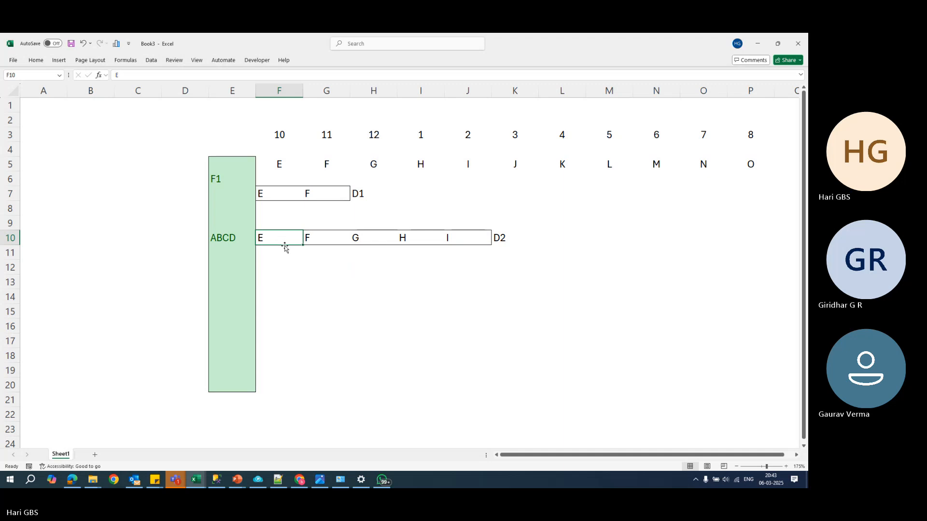
click(260, 277)
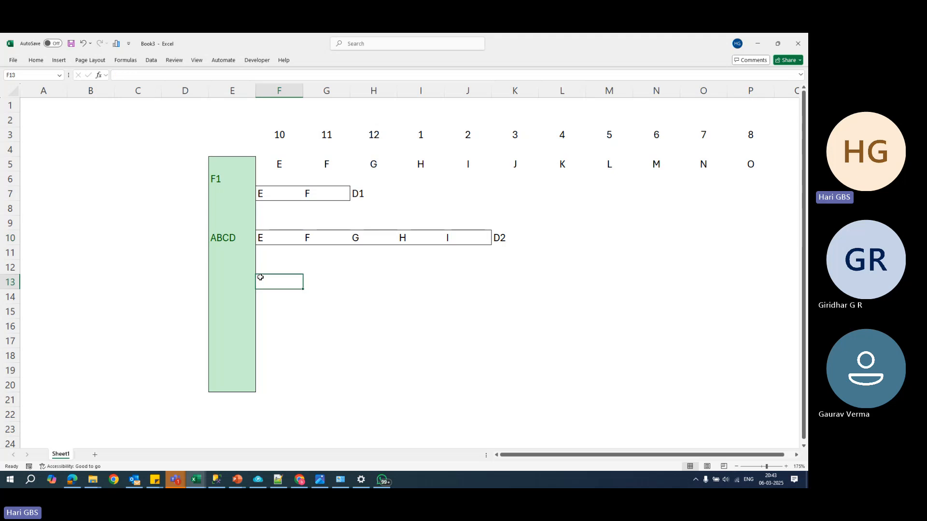
drag(260, 277, 549, 282)
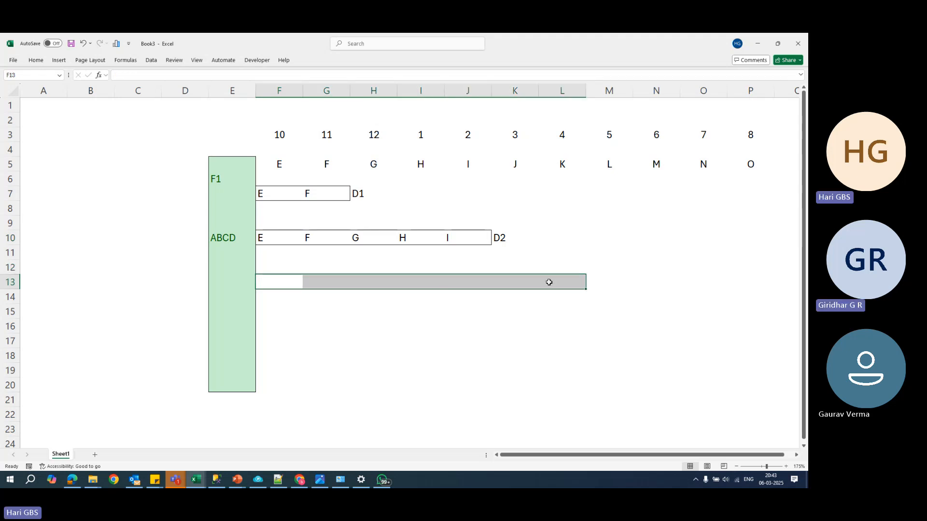
key(alt+h)
key(b)
key(s)
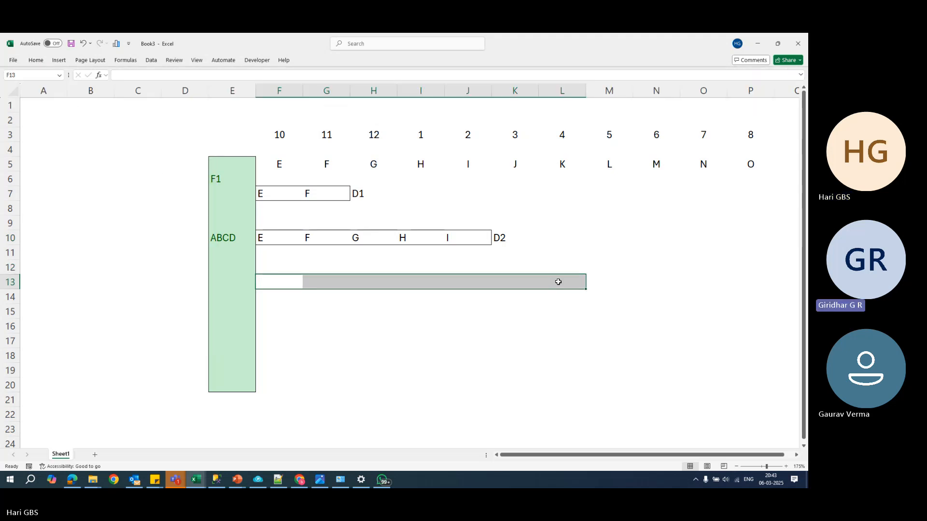
click(558, 281)
click(598, 284)
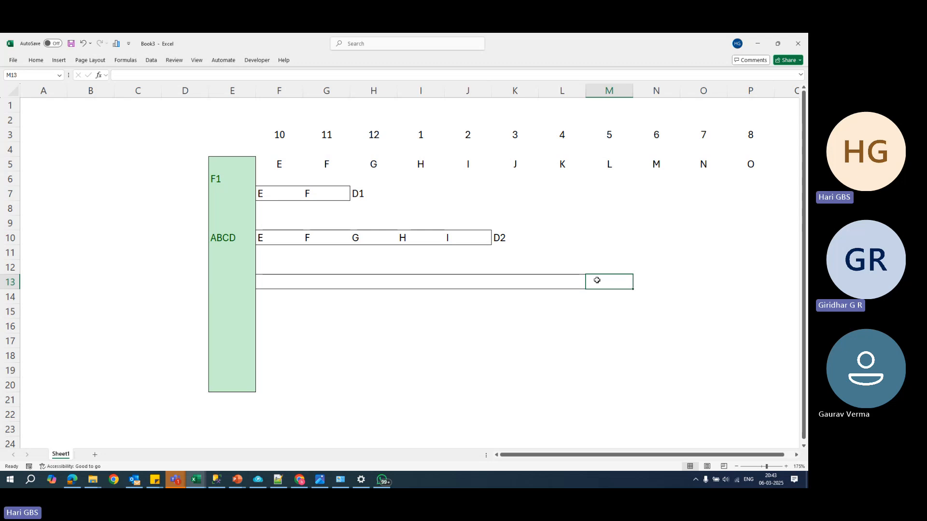
click(626, 299)
click(564, 140)
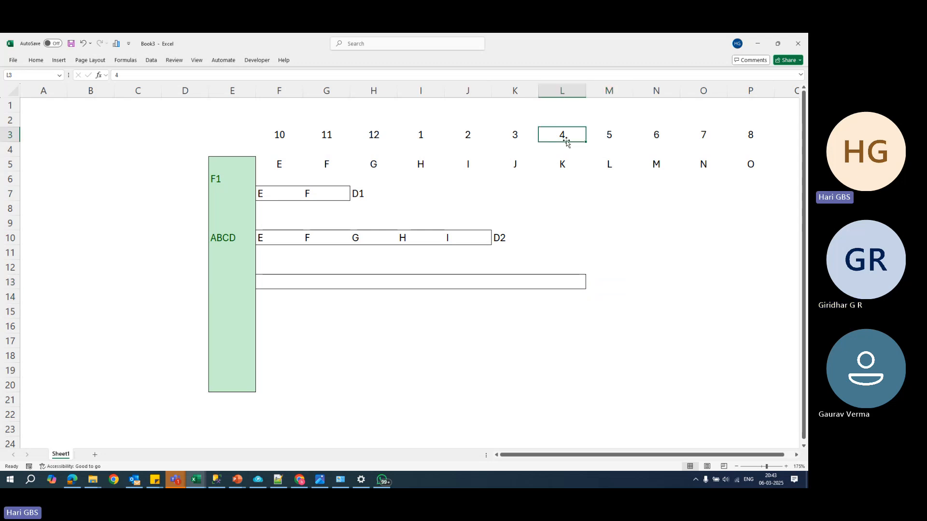
- Label the third bar D3 in cell M13, using a capital D
click(594, 280)
text(d3)
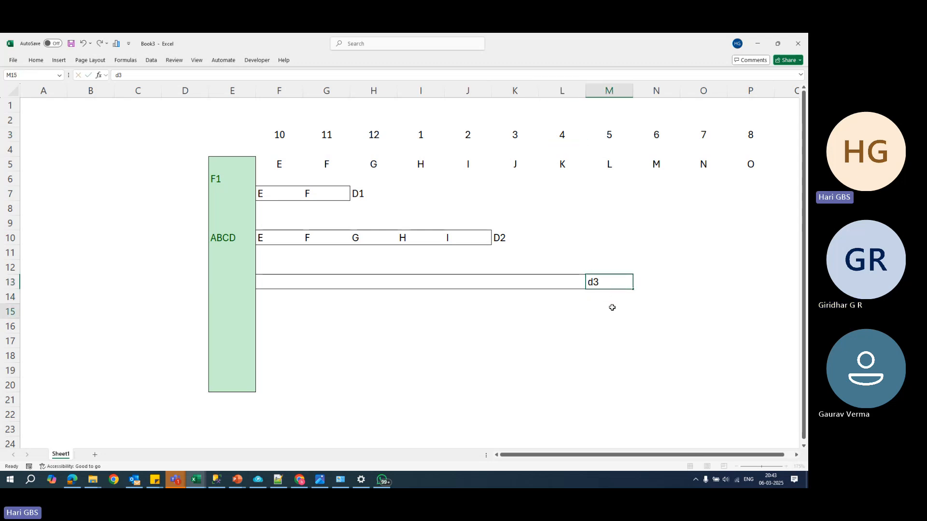
click(612, 306)
click(593, 285)
text(D)
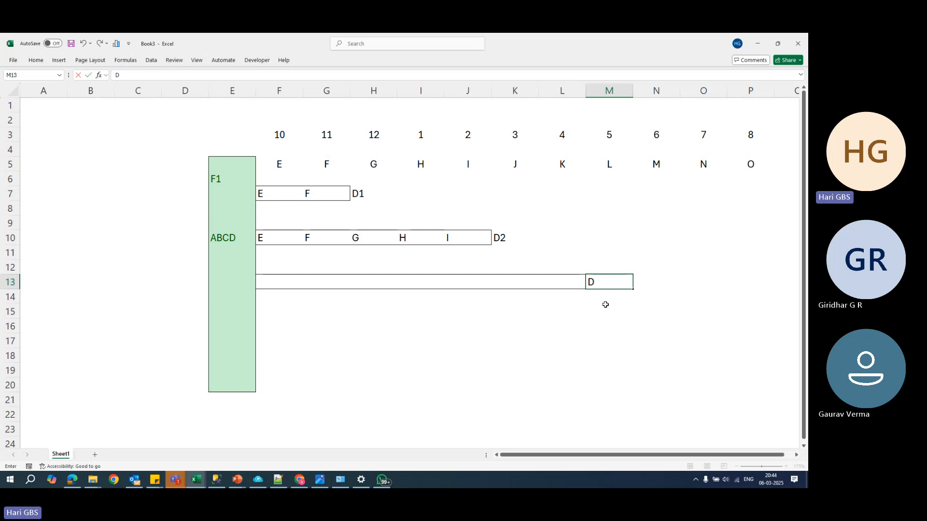
text(3)
click(606, 308)
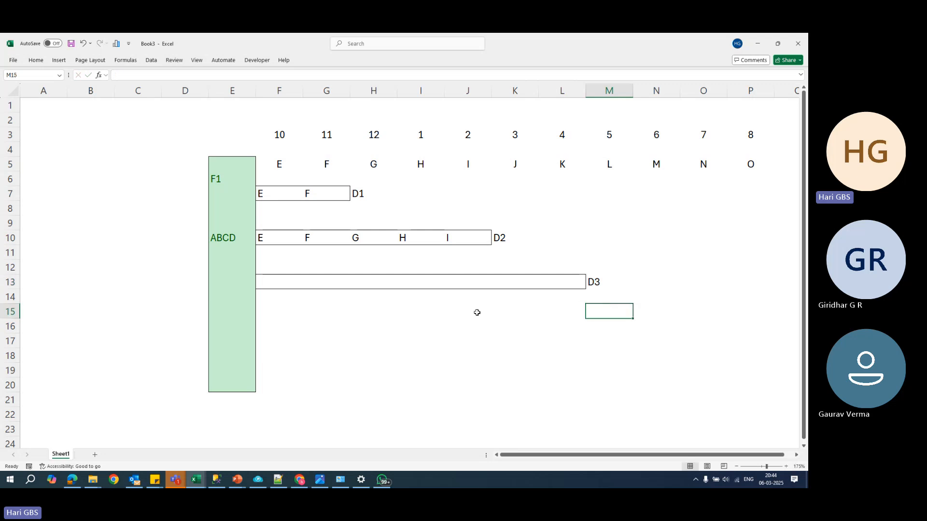
- Enter the letters E, F, G and H in cells F13 to I13 of the D3 bar
click(518, 276)
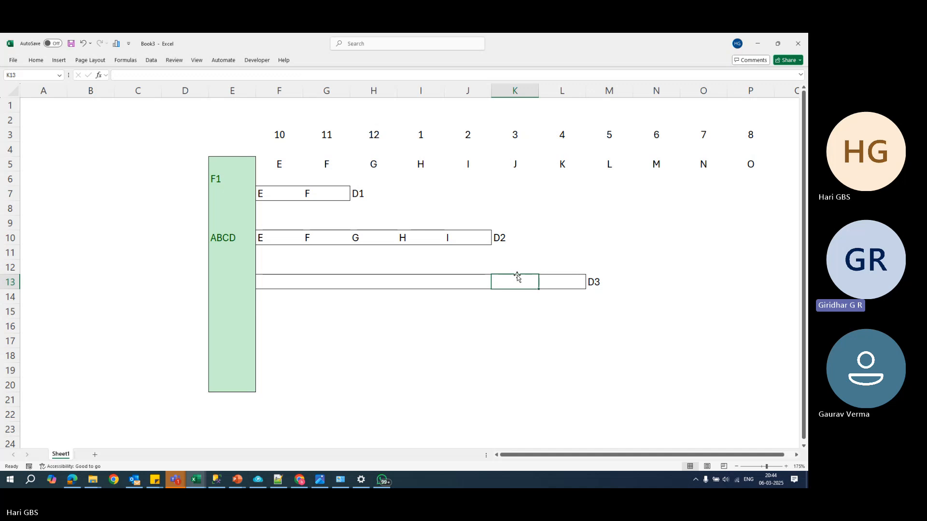
click(280, 276)
text(E)
click(315, 281)
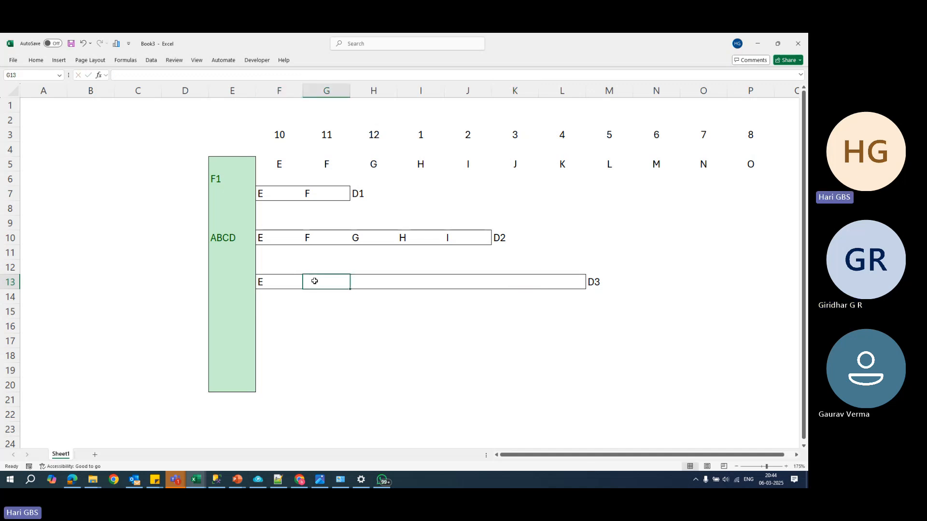
text(F)
click(354, 281)
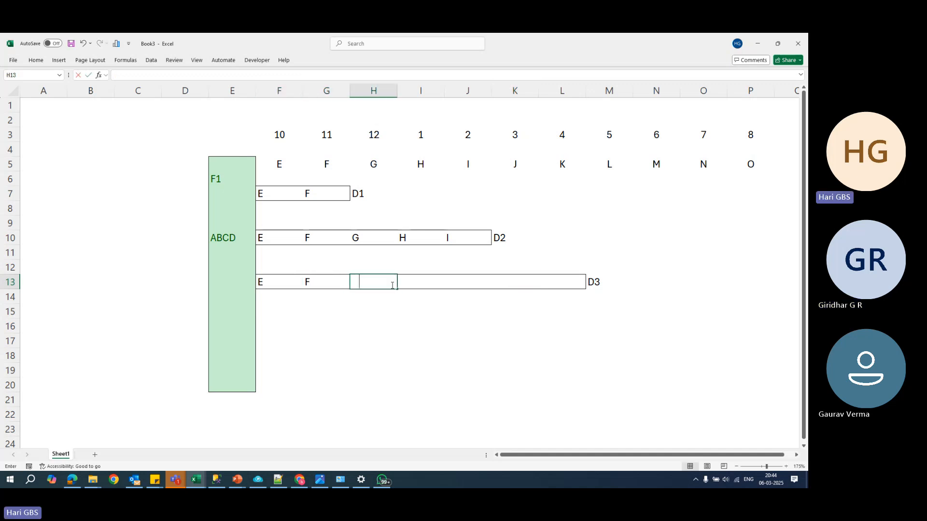
text(G)
click(412, 284)
text(H)
- Complete the D3 bar with the letters I, J and K in cells J13 to L13
click(462, 282)
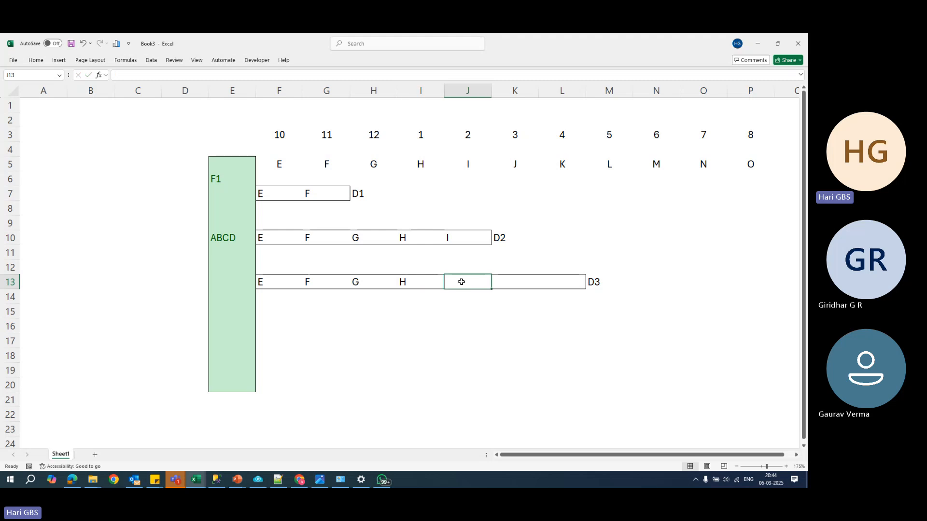
text(I)
key(Tab)
text(J)
key(Tab)
text(K)
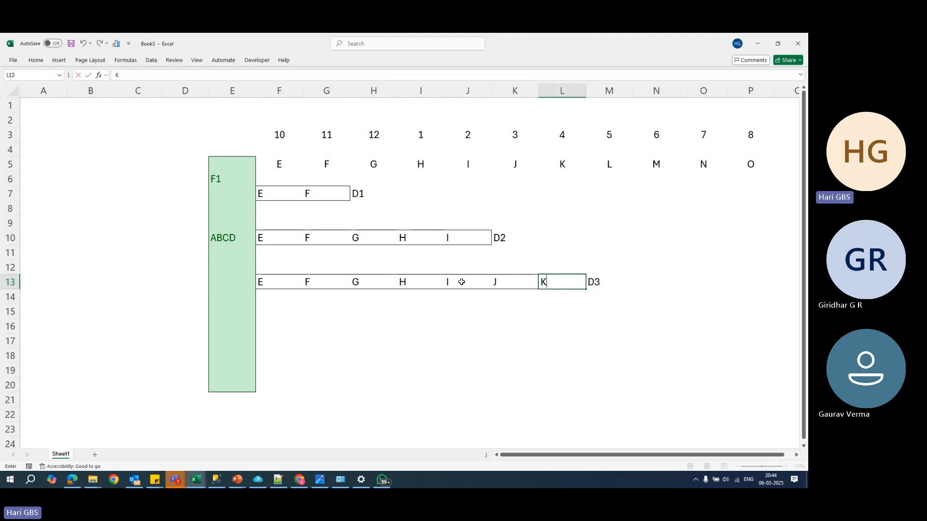
key(Return)
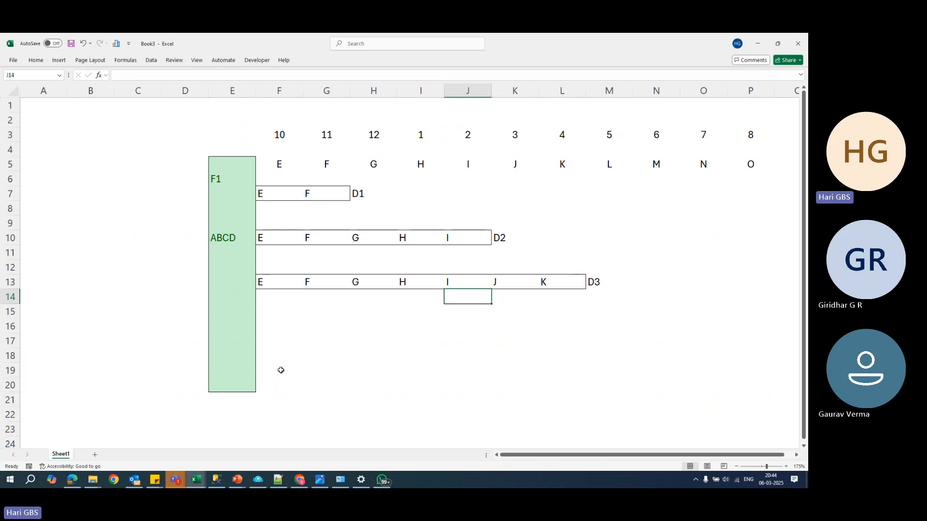
click(322, 384)
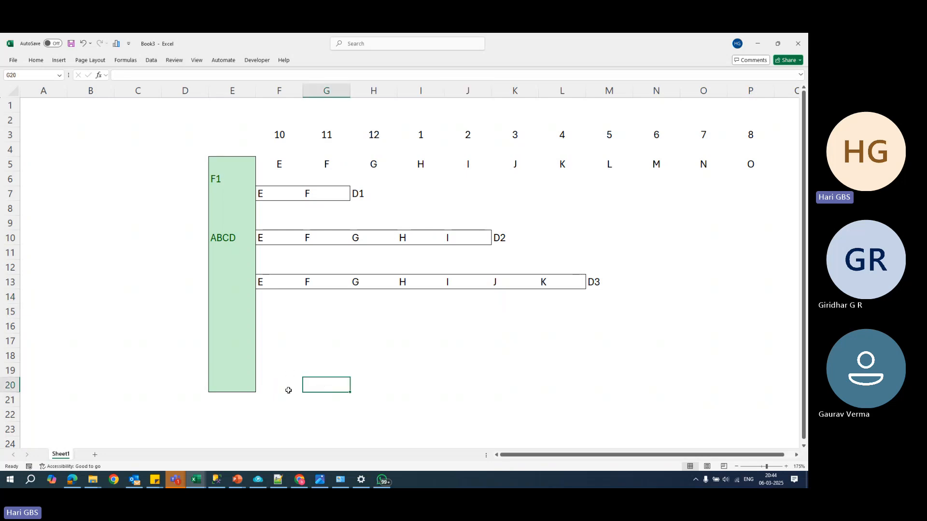
click(265, 382)
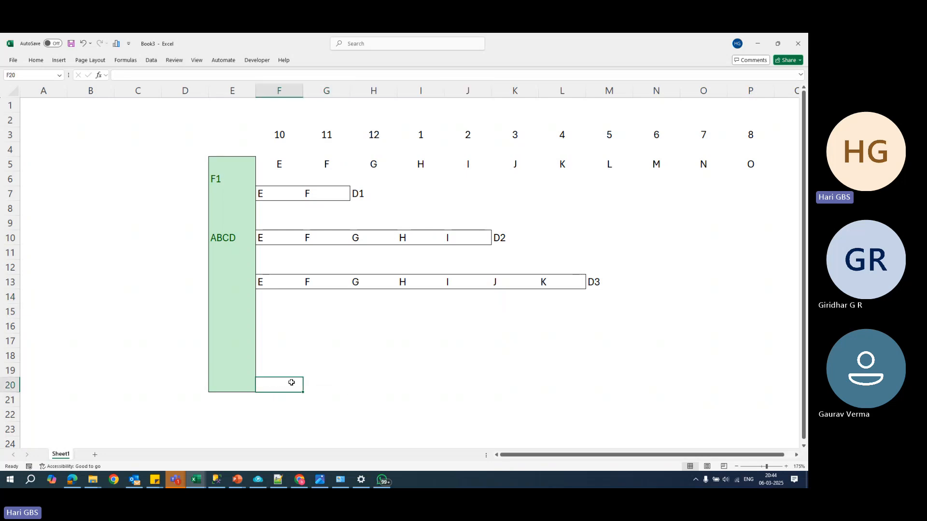
click(281, 370)
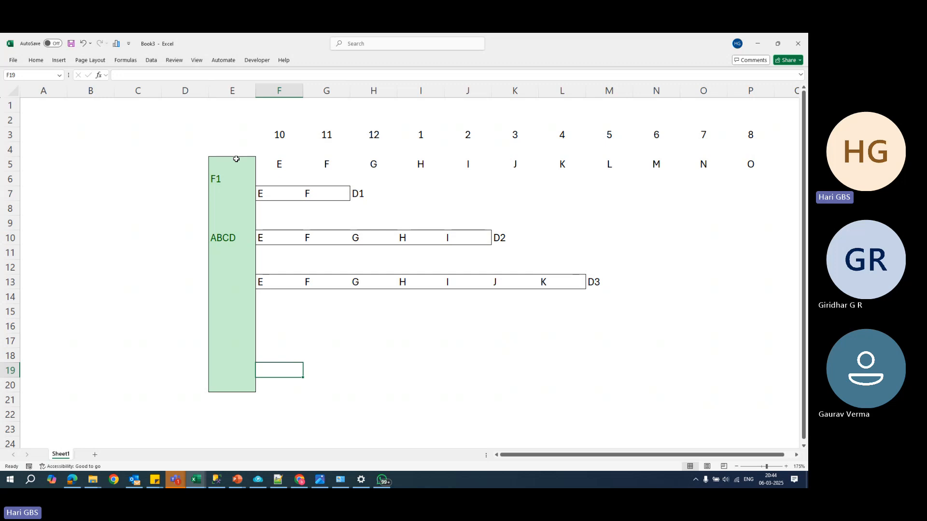
drag(236, 159, 242, 386)
- Apply an outside border to cell F20 and enter the label L1 below it in cell F21
click(273, 382)
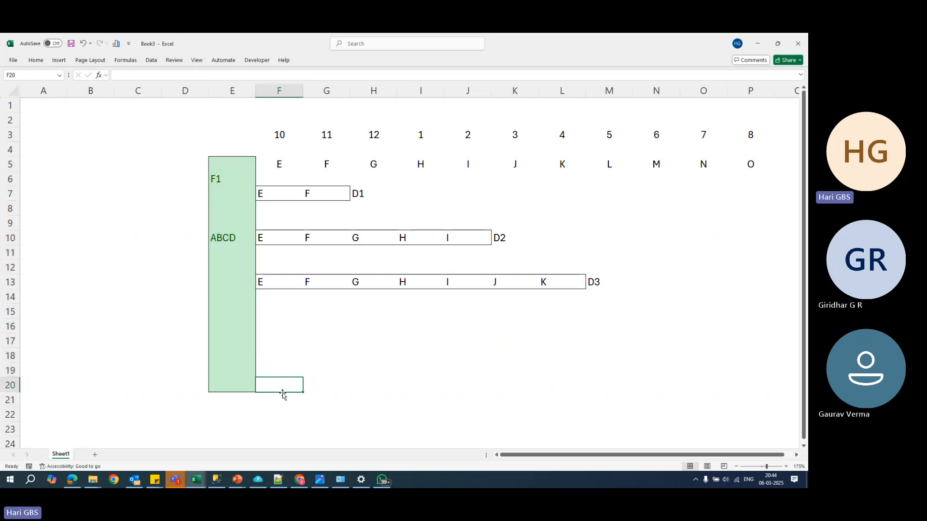
click(288, 394)
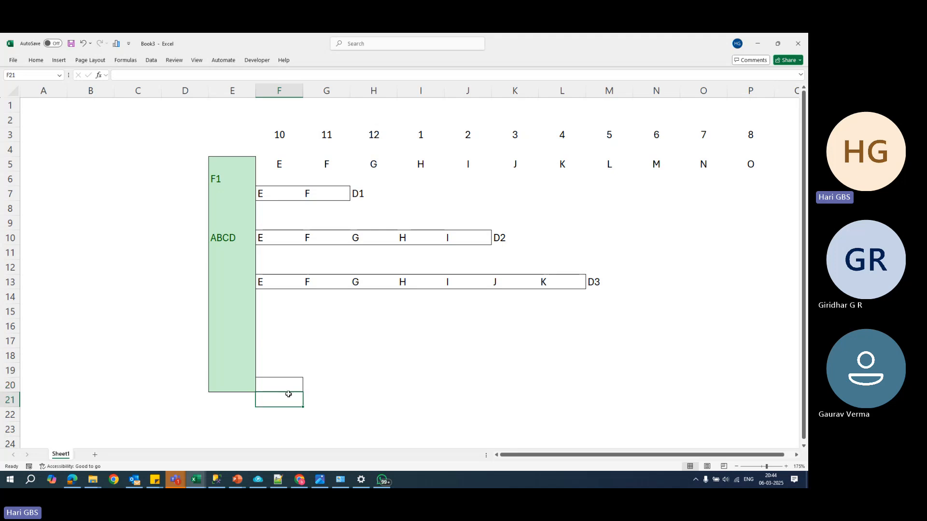
text(L1)
key(Return)
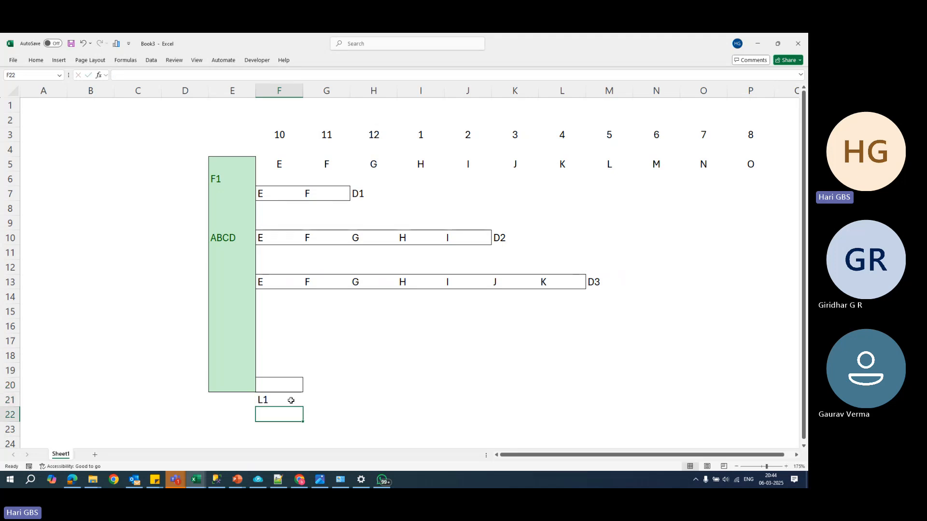
- Centre the contents of cells F21 to P21 horizontally
drag(291, 400, 741, 397)
click(38, 61)
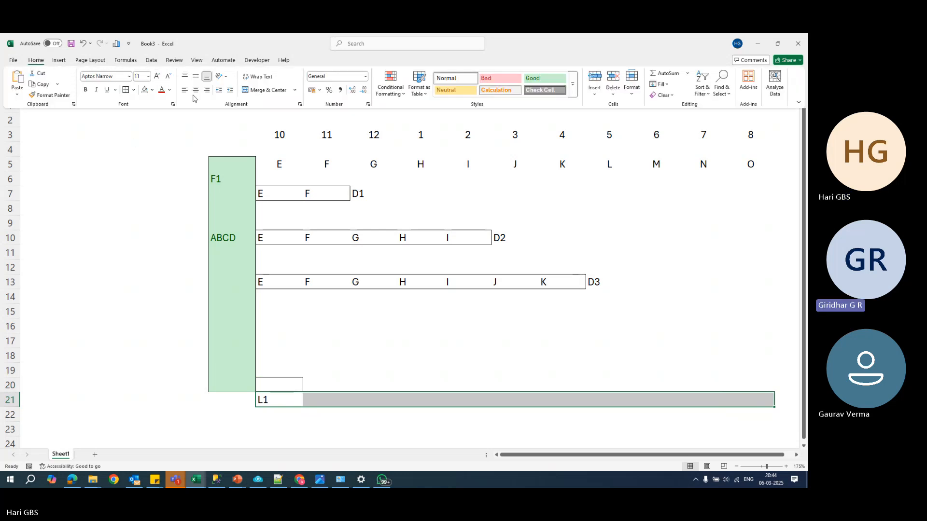
click(195, 90)
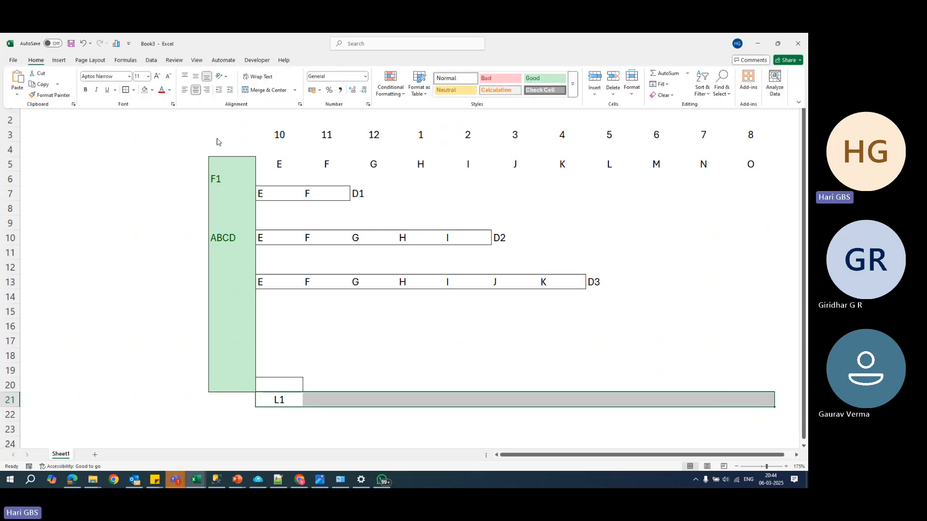
- Enter the letter E in the bordered cell F20 above the L1 label
click(265, 381)
click(225, 239)
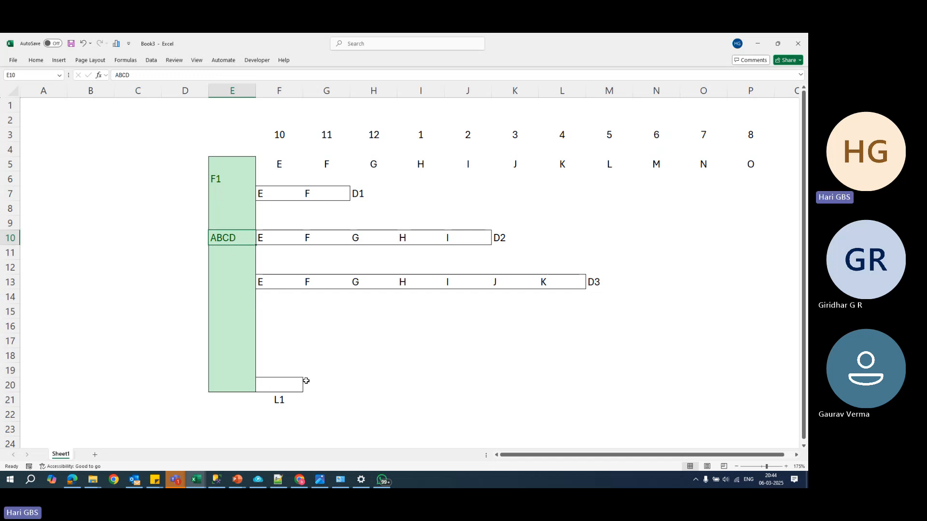
click(311, 119)
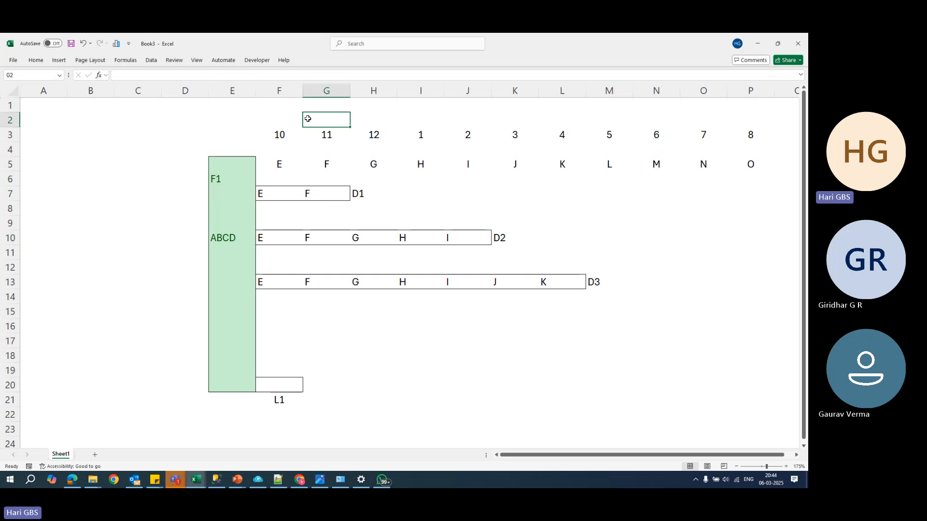
drag(297, 118, 292, 391)
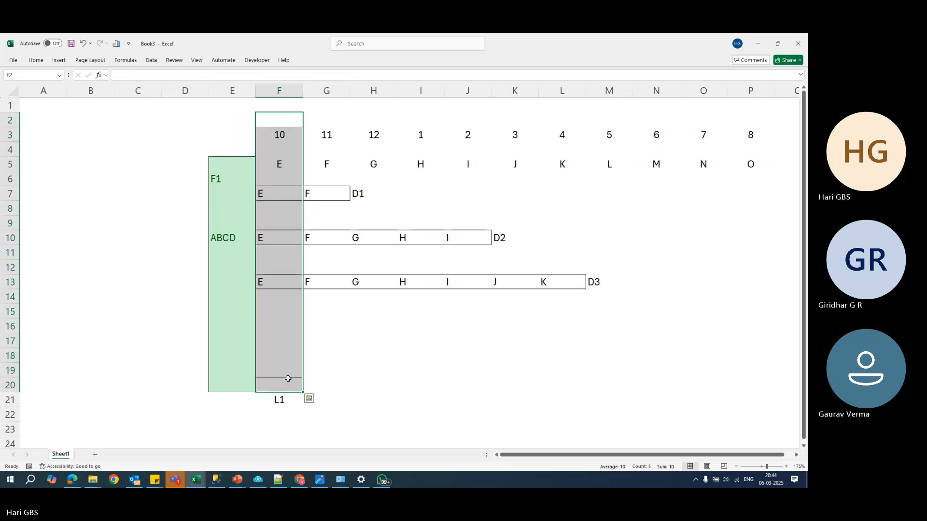
click(286, 384)
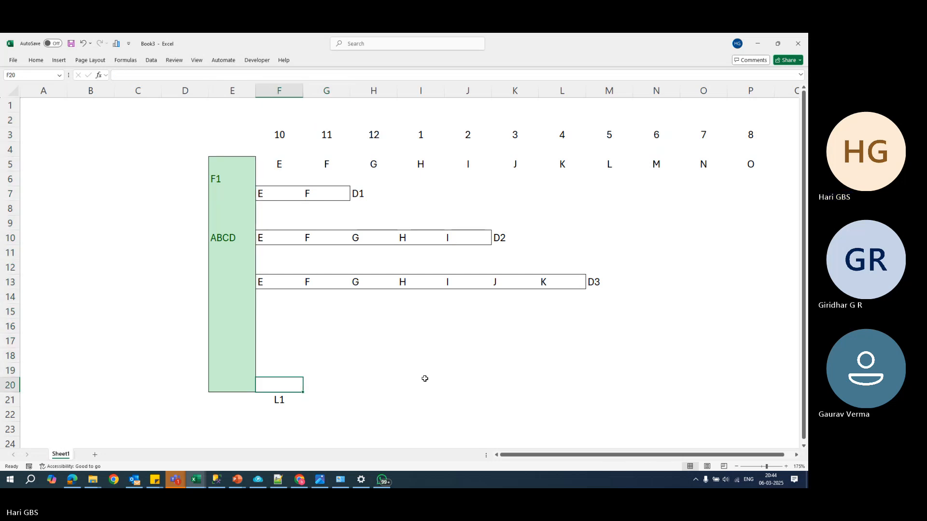
text(E)
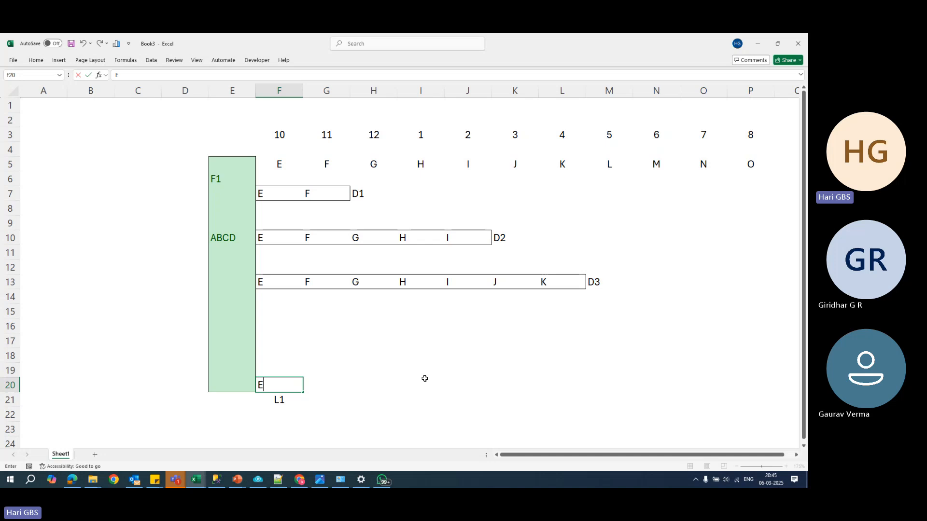
click(389, 375)
- Apply an outside border to cell G20, beside the E box
click(323, 384)
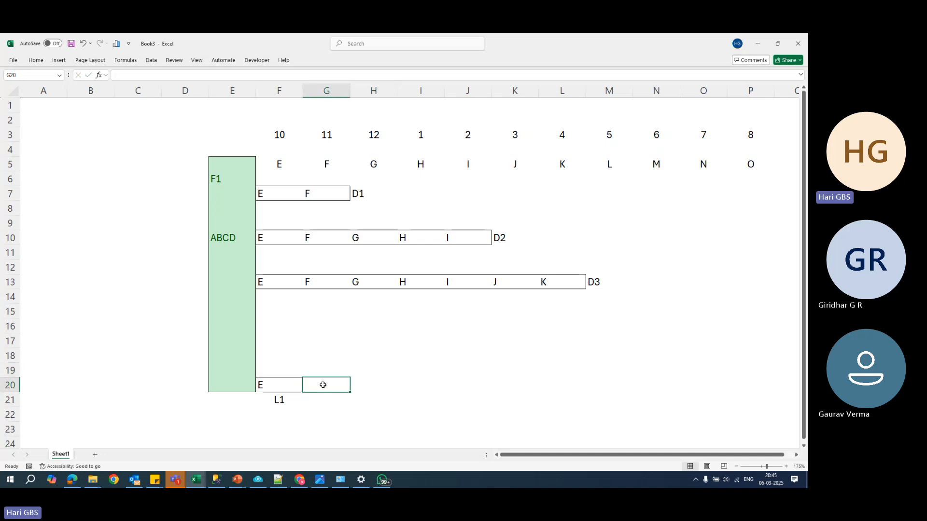
key(alt+h)
key(Escape)
- Centre the contents of cells F20 to P20 horizontally
drag(280, 386, 751, 387)
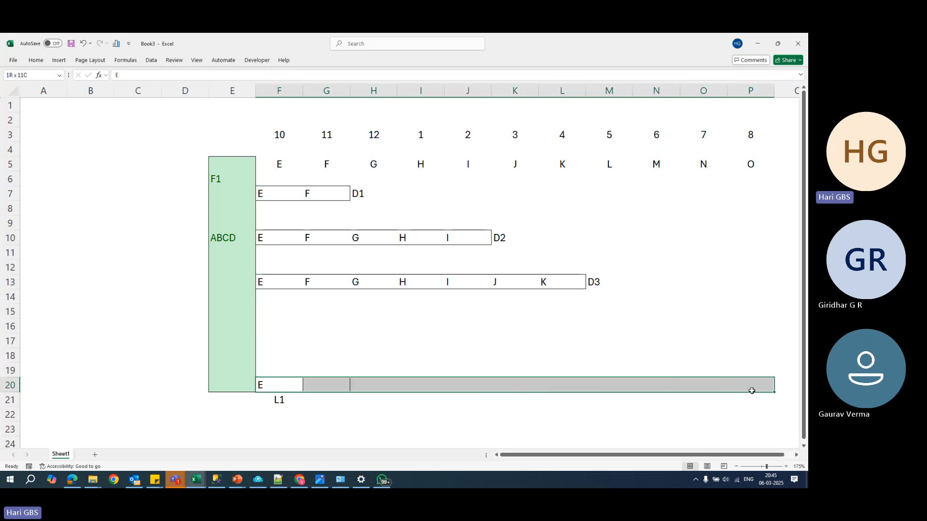
click(36, 60)
click(196, 90)
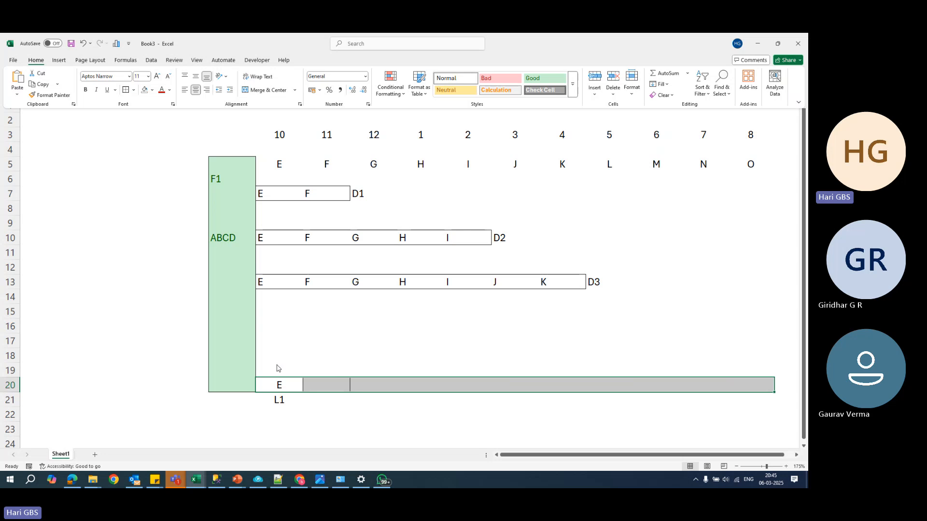
- Enter the label L2 in cell G21 and the letter F above it in cell G20
click(320, 387)
click(311, 397)
text(L)
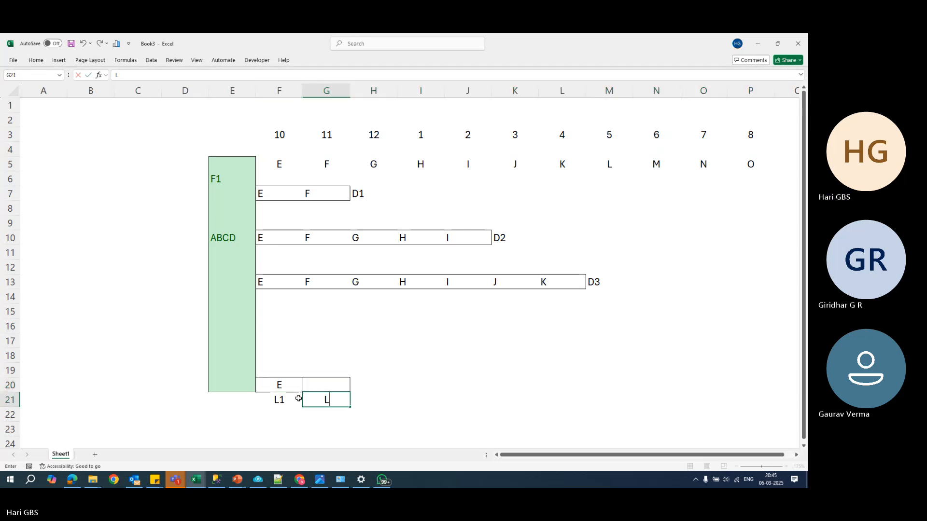
text(2)
key(Tab)
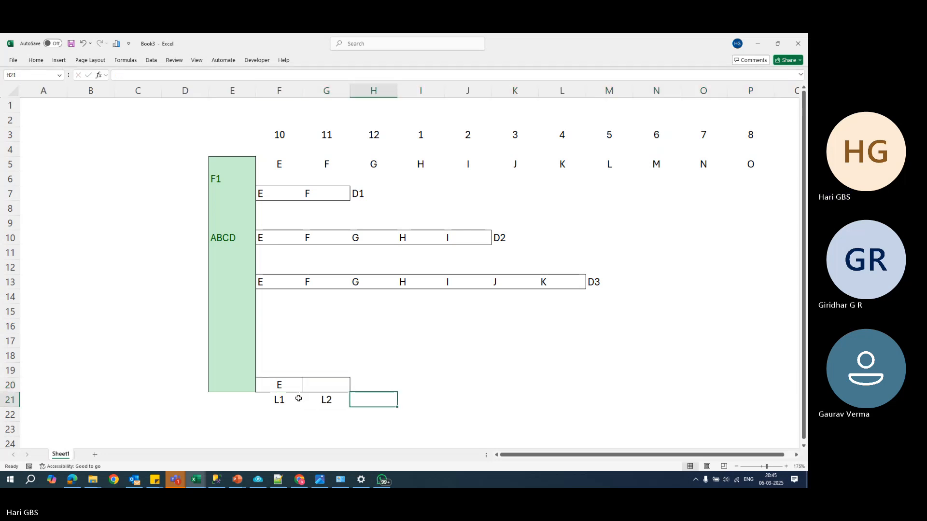
key(Left)
key(Up)
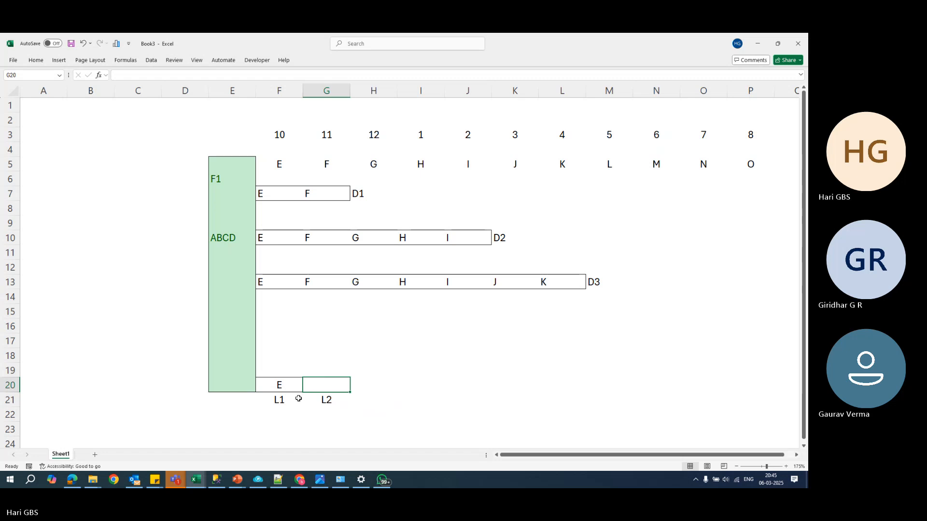
text(F)
key(Up)
key(Up)
key(Up)
key(Right)
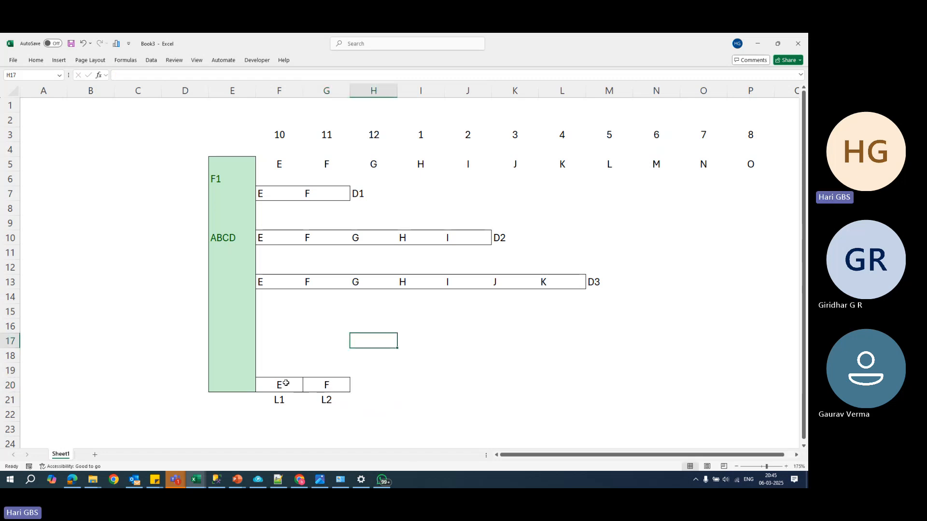
- Examine how the L1 and L2 boxes in row 20 relate to the green column and the letters in row 5
click(280, 386)
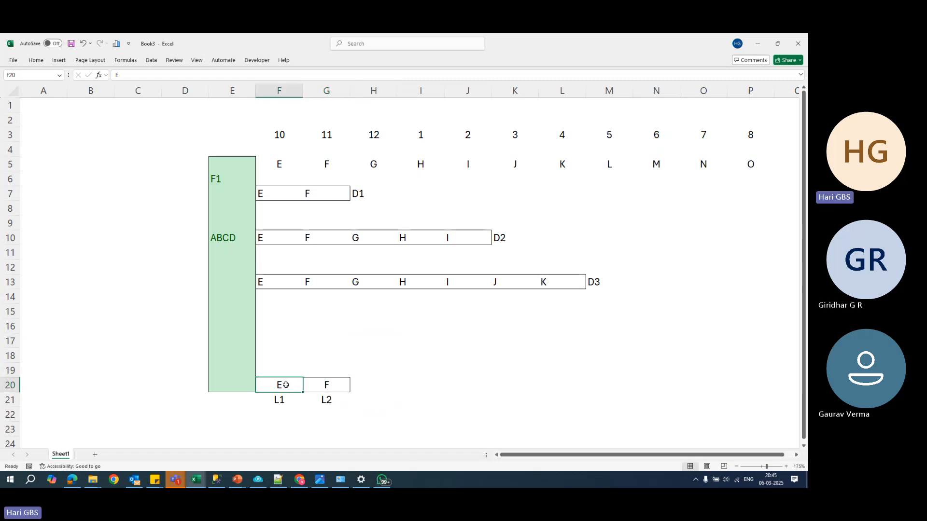
drag(232, 167, 227, 387)
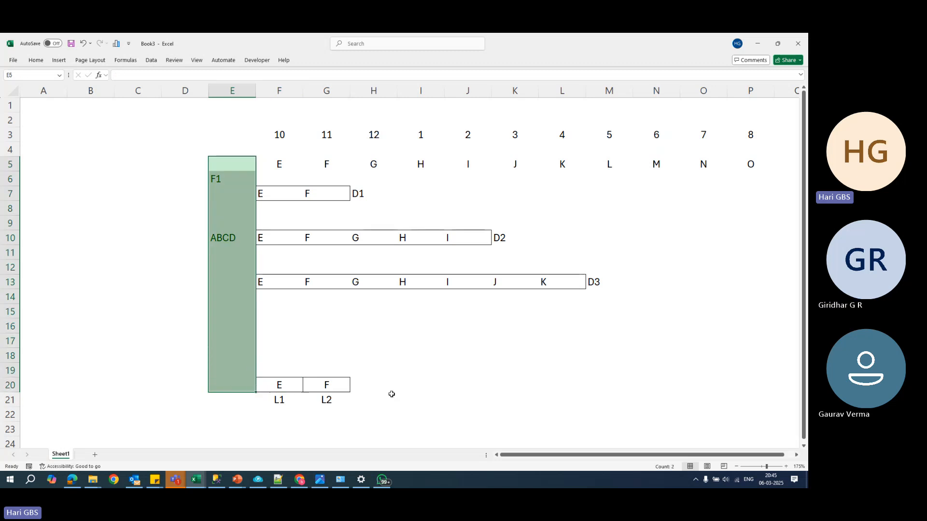
click(328, 386)
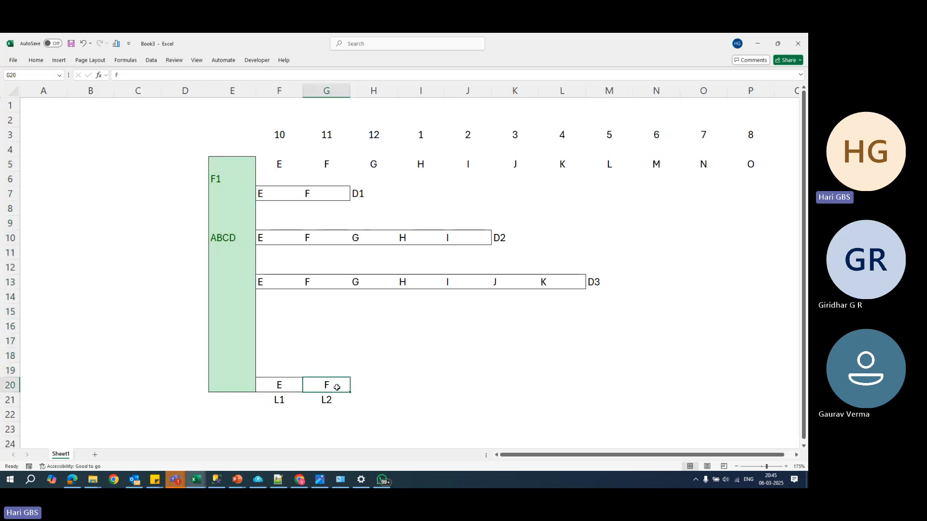
click(296, 382)
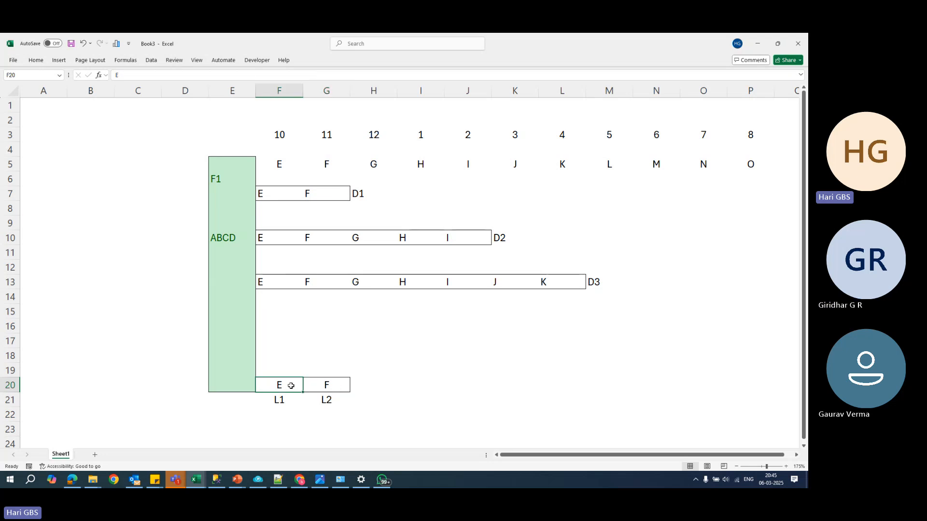
drag(293, 164, 289, 385)
click(292, 163)
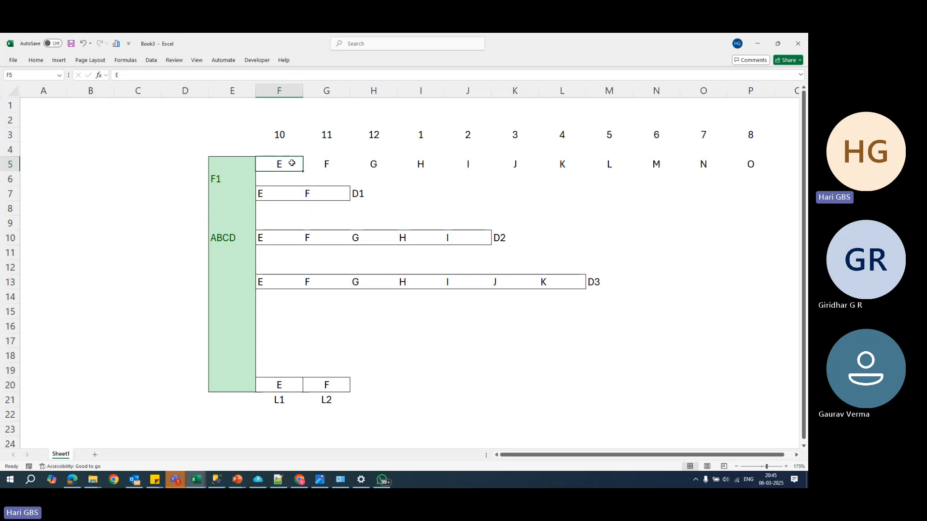
click(323, 163)
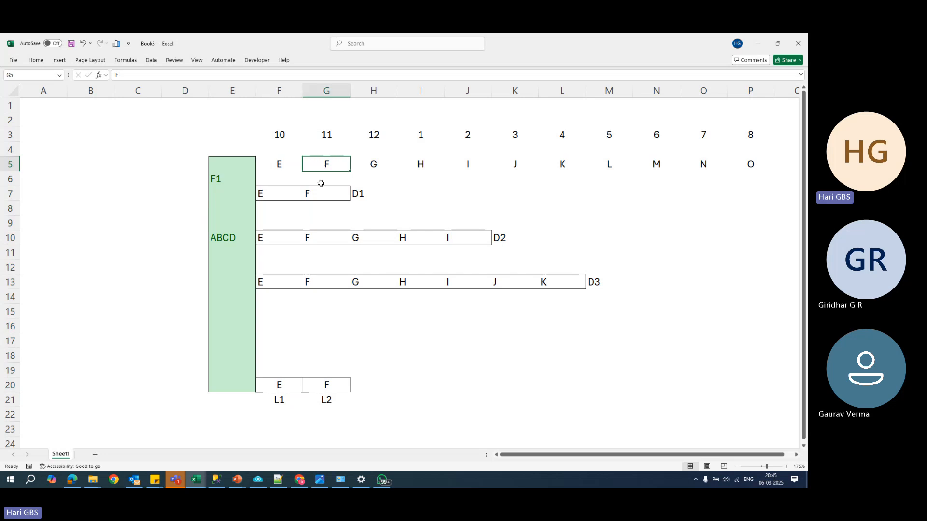
click(332, 383)
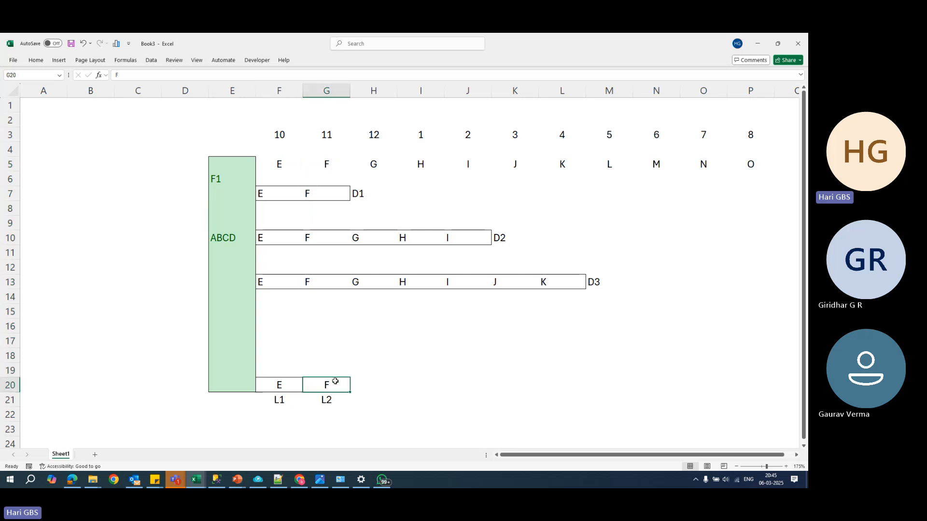
- Apply an outside border to cell H20, next to the F box
click(365, 385)
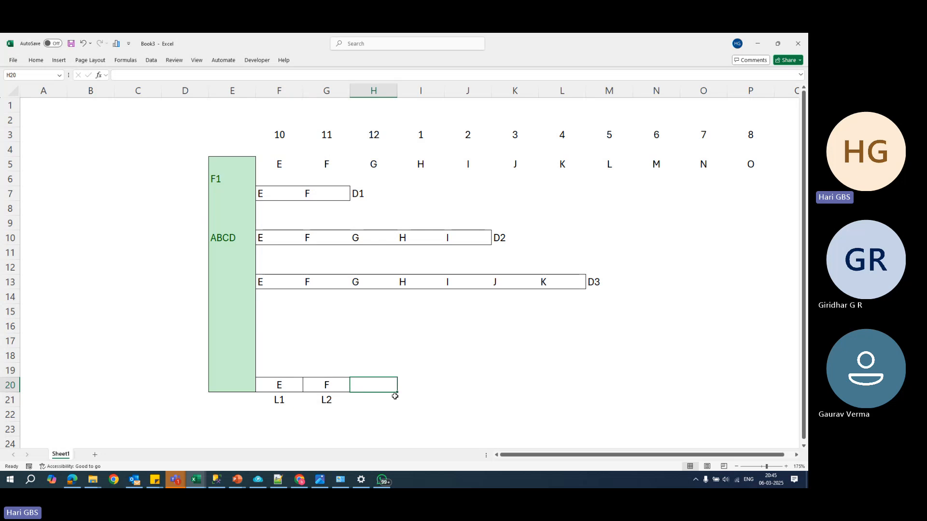
key(alt+h)
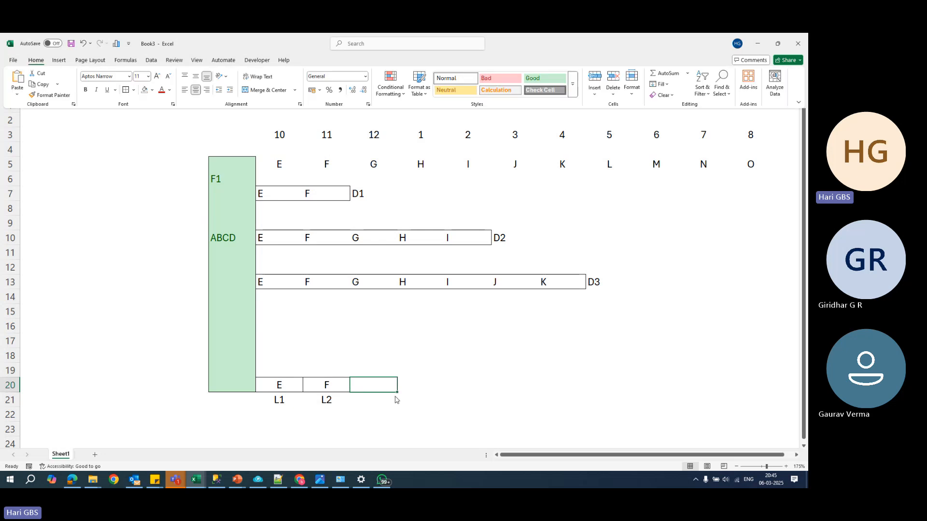
key(Escape)
- Enter the label L3 in cell H21 and the letter G above it in cell H20
click(391, 400)
text(L)
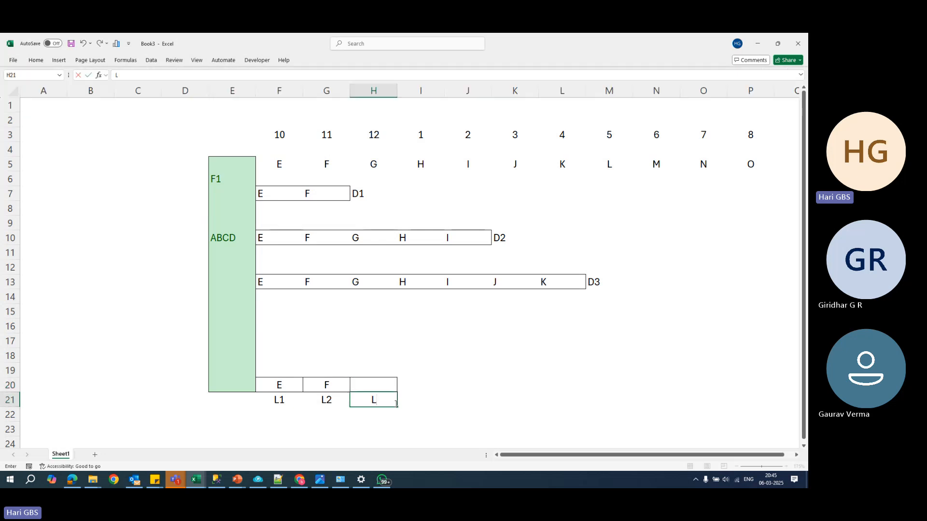
text(3)
key(Up)
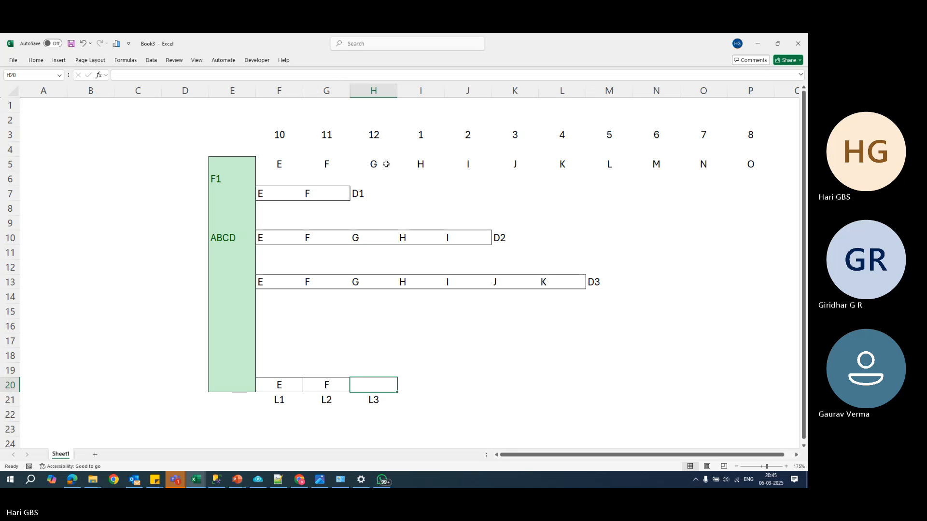
text(G)
- Apply an outside border to cell I20 and enter the label L4 below it in cell I21
click(418, 387)
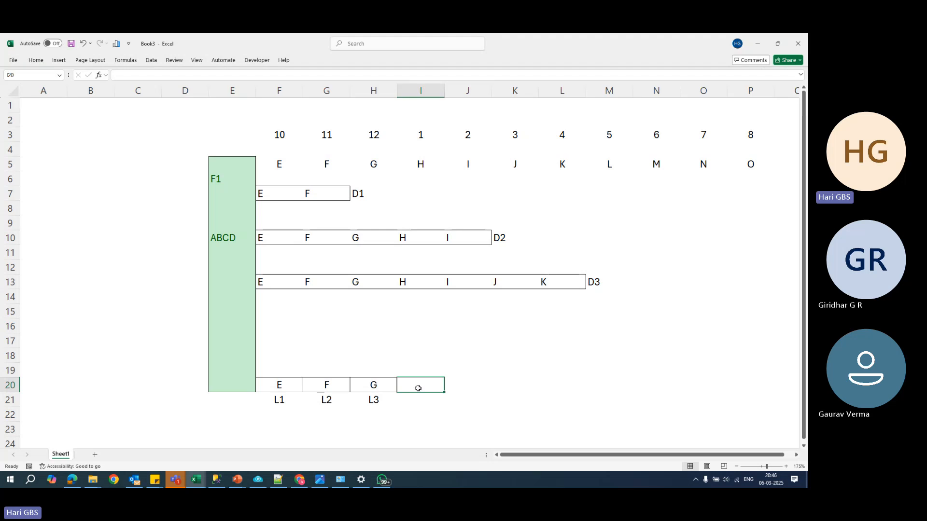
key(Return)
text(L4)
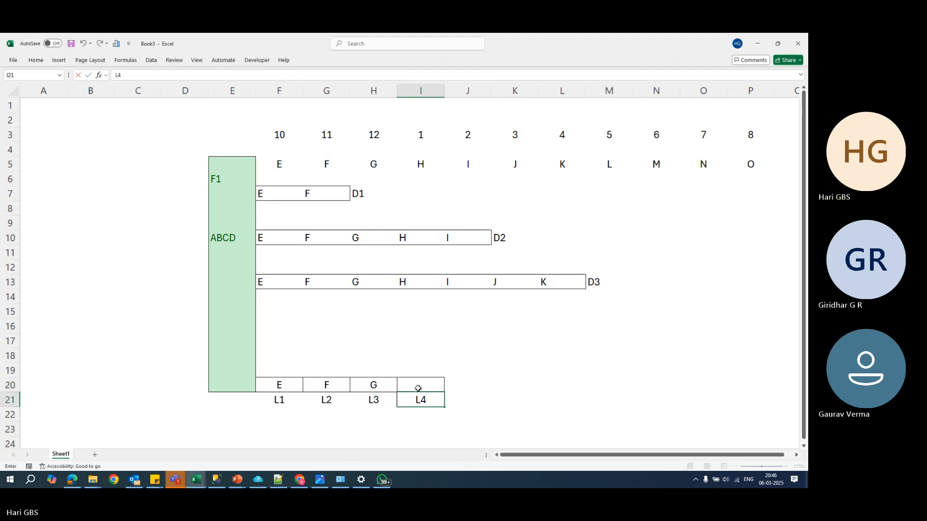
key(Tab)
- Apply all borders to cells J20 to P20 to extend the row of boxes
key(Up)
key(shift+Right)
key(shift+Right)
key(shift+Right)
key(shift+Right)
key(shift+Right)
key(shift+Right)
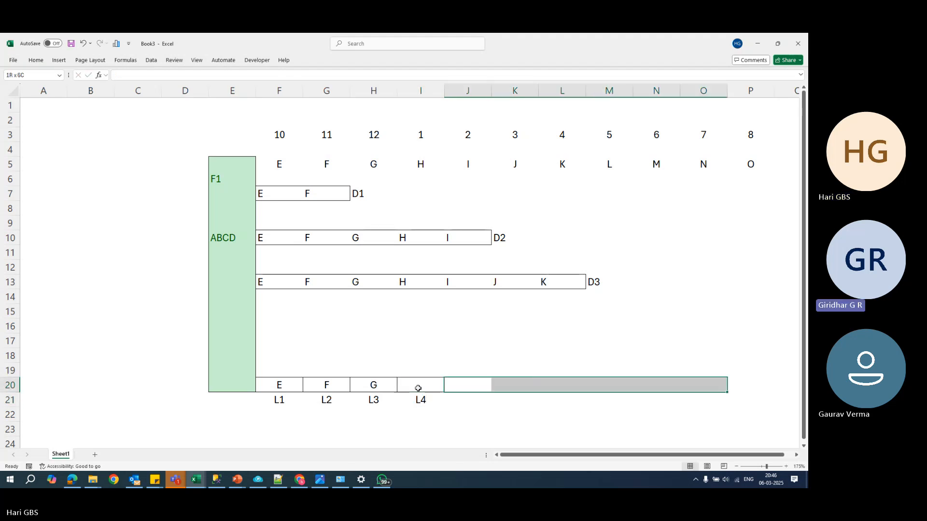
key(alt+h)
key(b)
key(a)
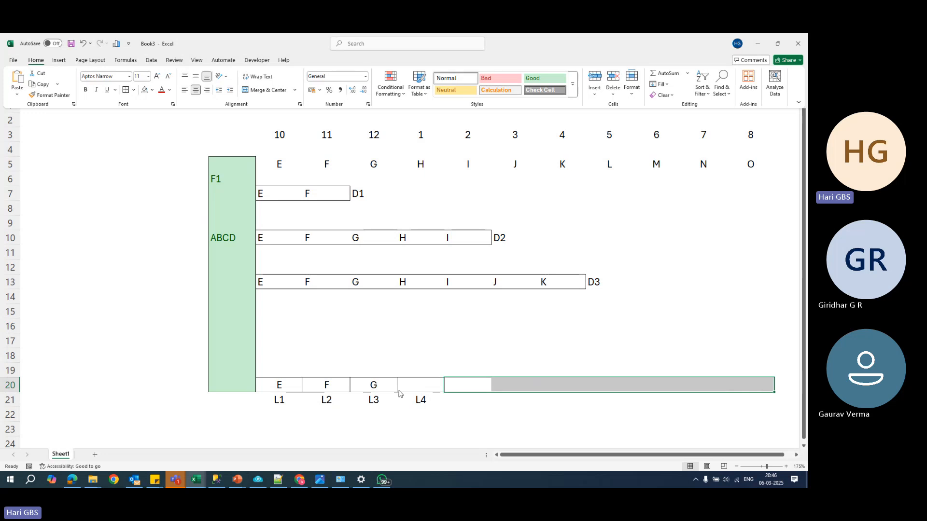
- Enter the labels L5, L6 and L7 in cells J21 to L21
click(454, 405)
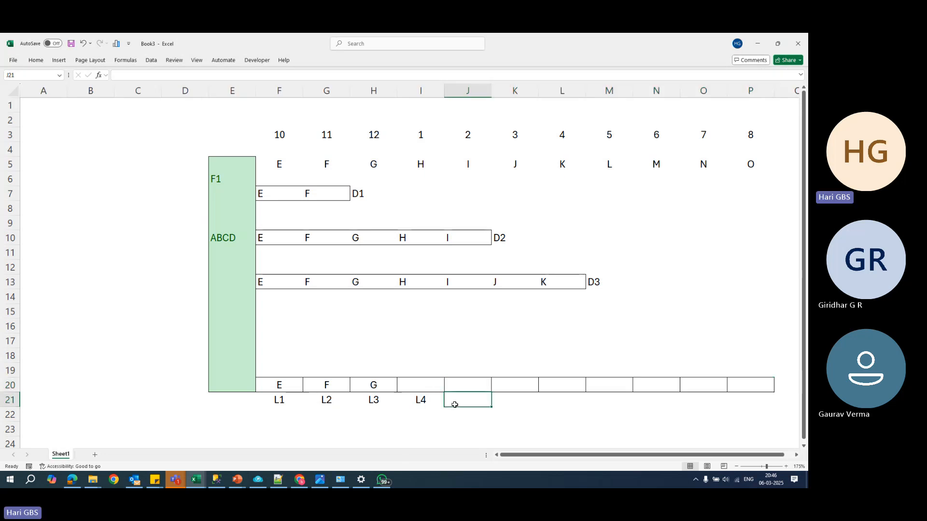
text(L5)
key(Tab)
text(L6)
key(Tab)
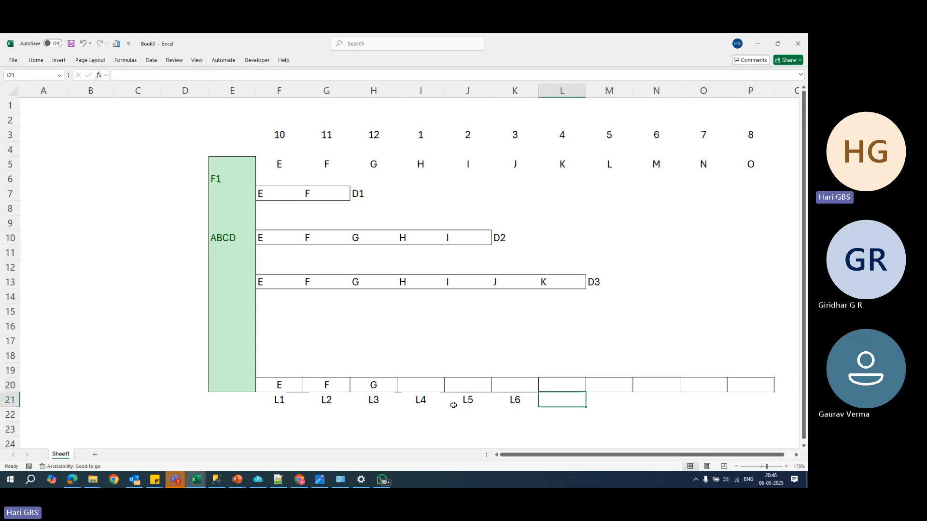
text(L7)
key(Tab)
- Enter the labels L8, L9 and L10 in cells M21 to O21, and return to the empty box in cell I20
text(L)
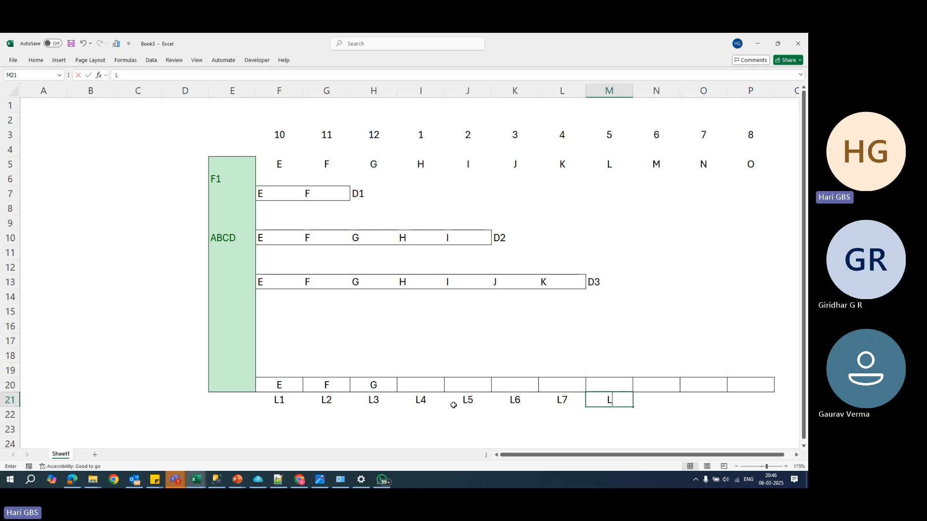
text(8)
key(Tab)
text(L9)
key(Tab)
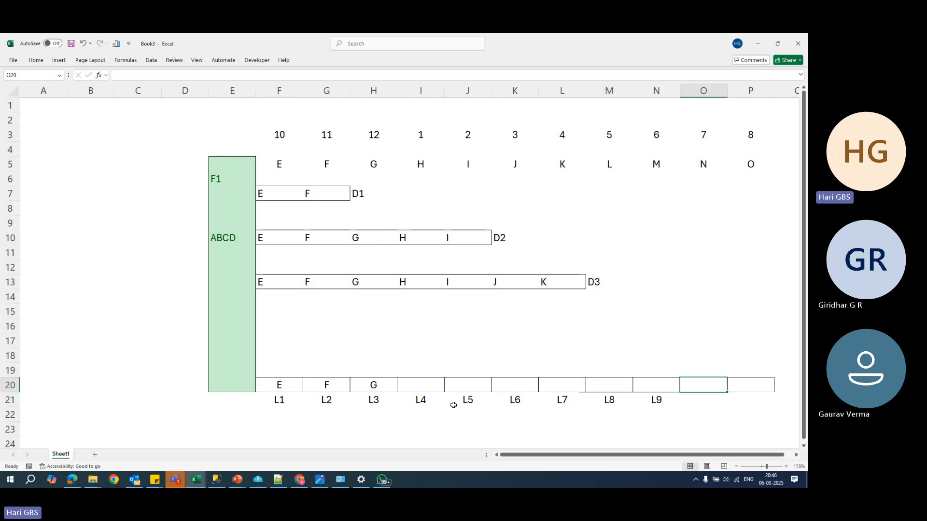
text(L10)
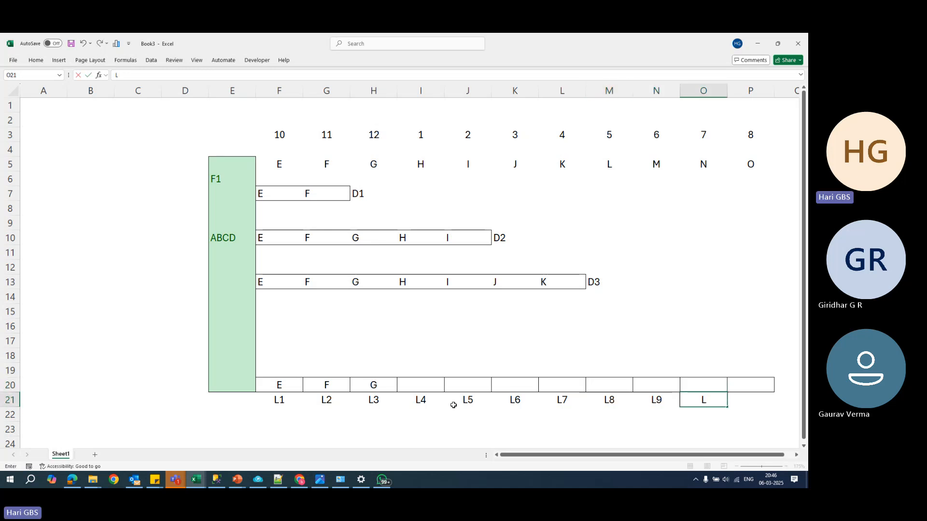
key(Left)
key(Left)
key(Up)
key(Left)
key(Left)
key(Left)
key(Left)
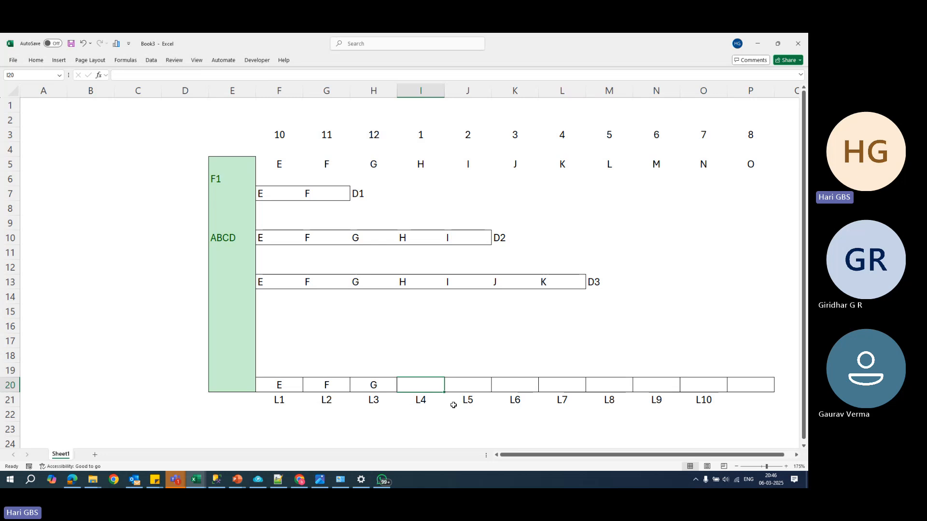
- Enter the letters H, I, J and K in the boxes I20 to L20
text(H)
key(Tab)
text(I)
key(Tab)
text(J)
key(Tab)
text(K)
key(Tab)
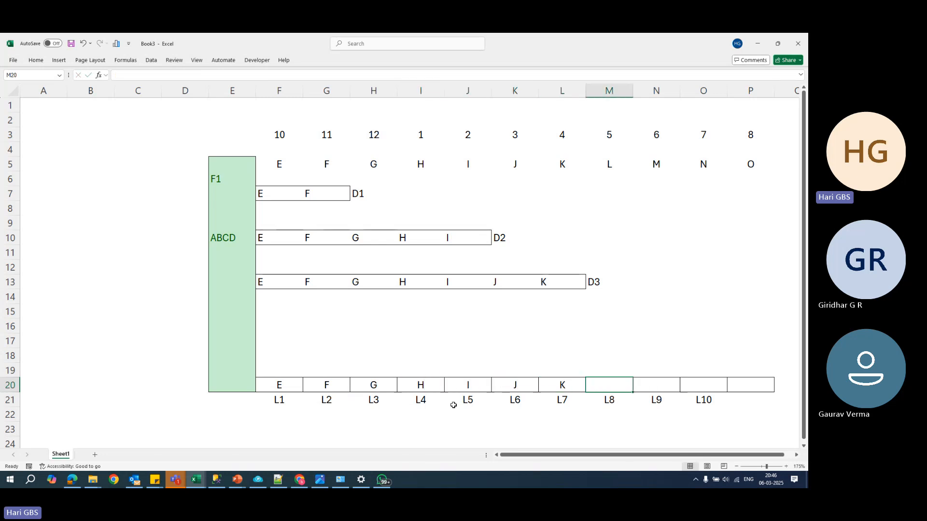
- Enter the letters L, M and N in the boxes M20 to O20
text(L8)
key(Tab)
key(Left)
text(L)
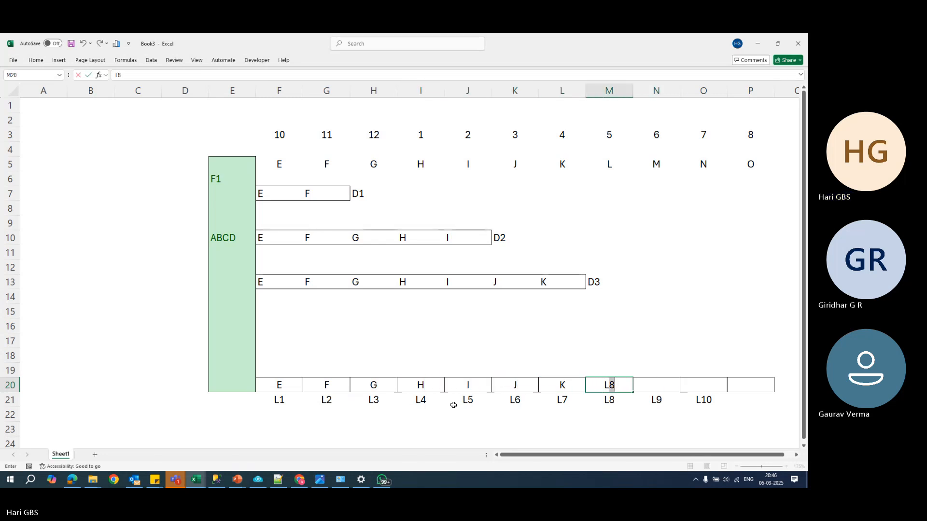
key(BackSpace)
key(Tab)
text(M)
key(Tab)
text(N)
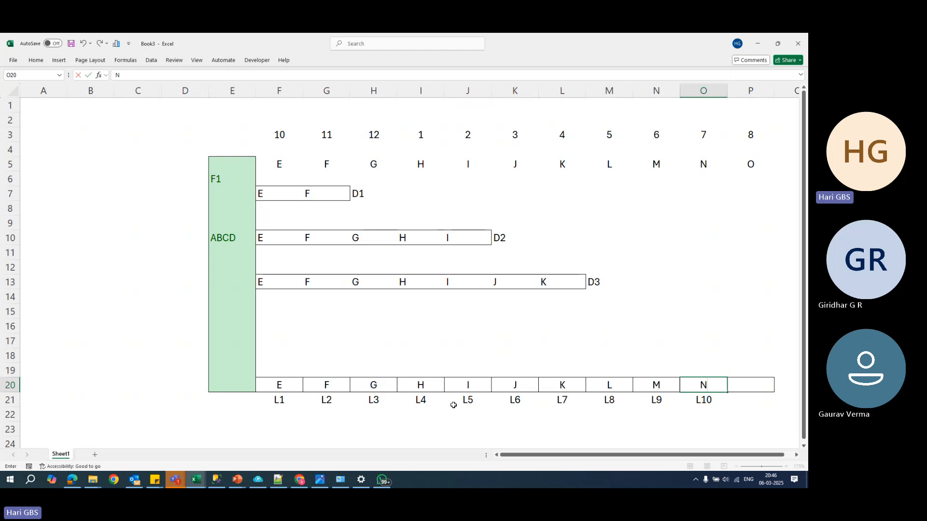
key(Return)
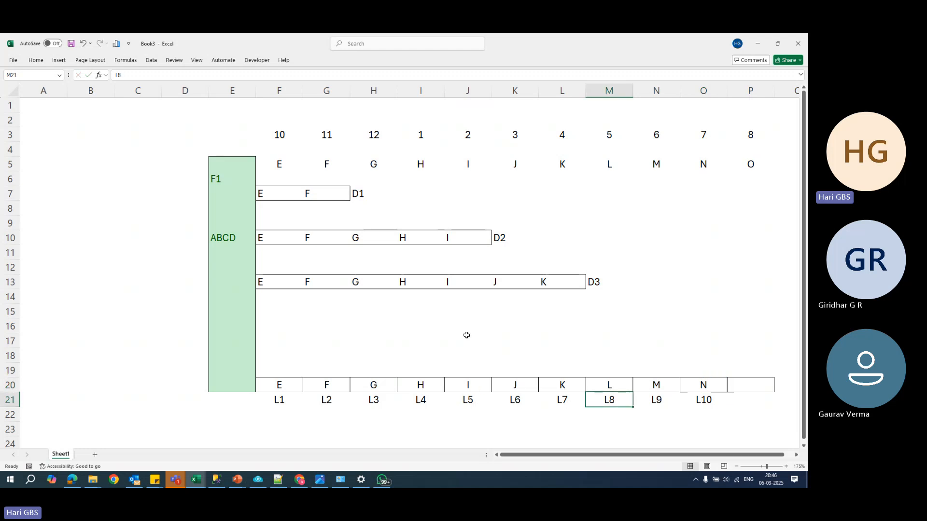
- Apply an outside border around cells J1 to J16 to mark the column under the number 2
ctrl+scroll(466, 334, down, 1)
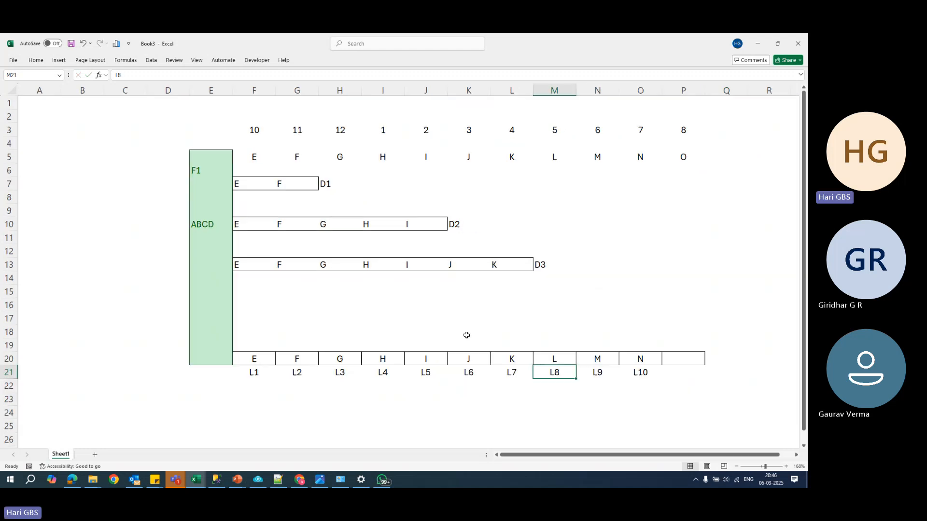
click(475, 386)
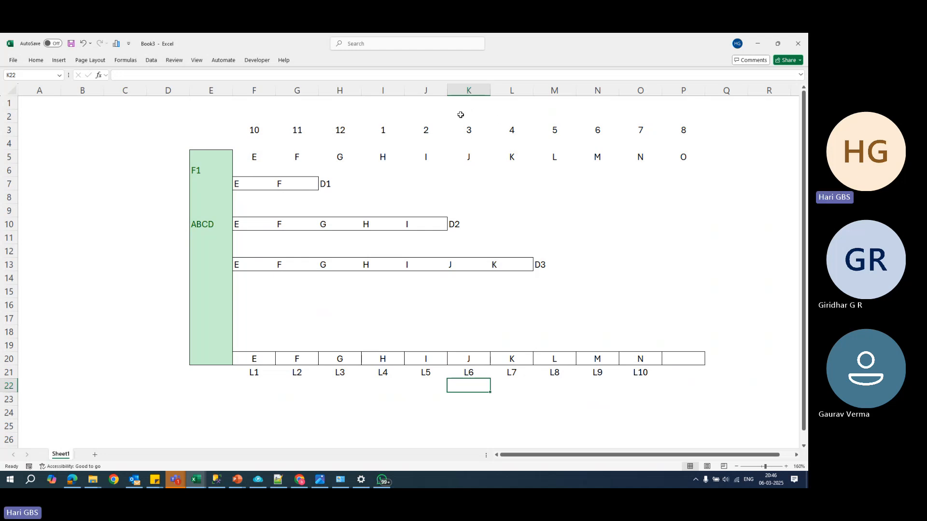
drag(424, 99, 445, 310)
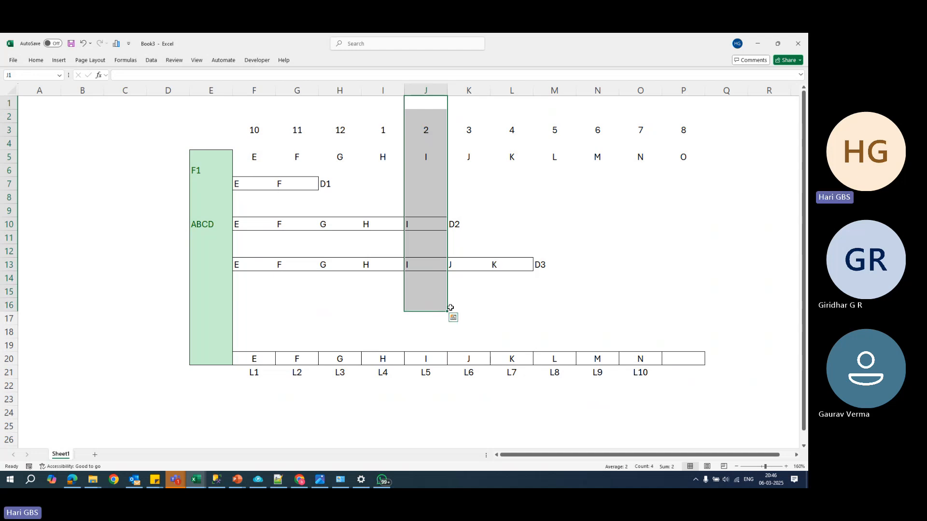
key(alt+h)
key(b)
key(s)
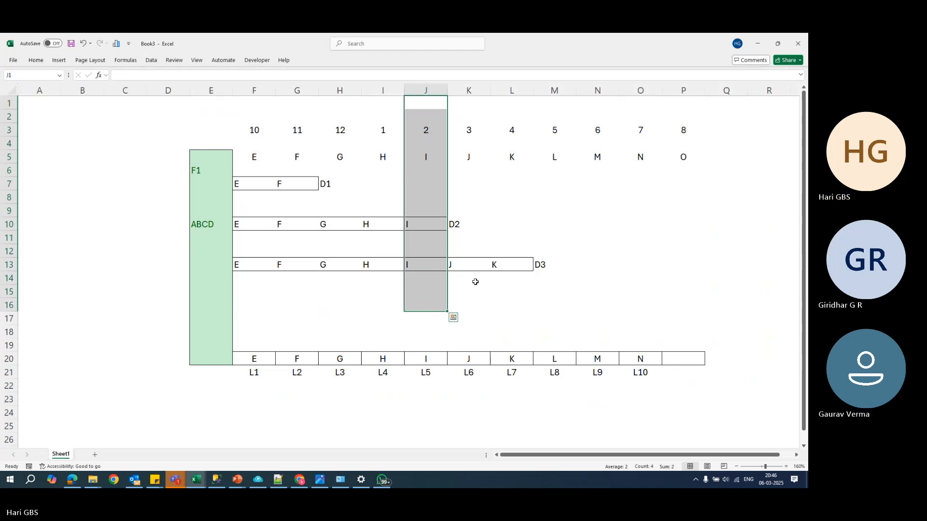
click(481, 304)
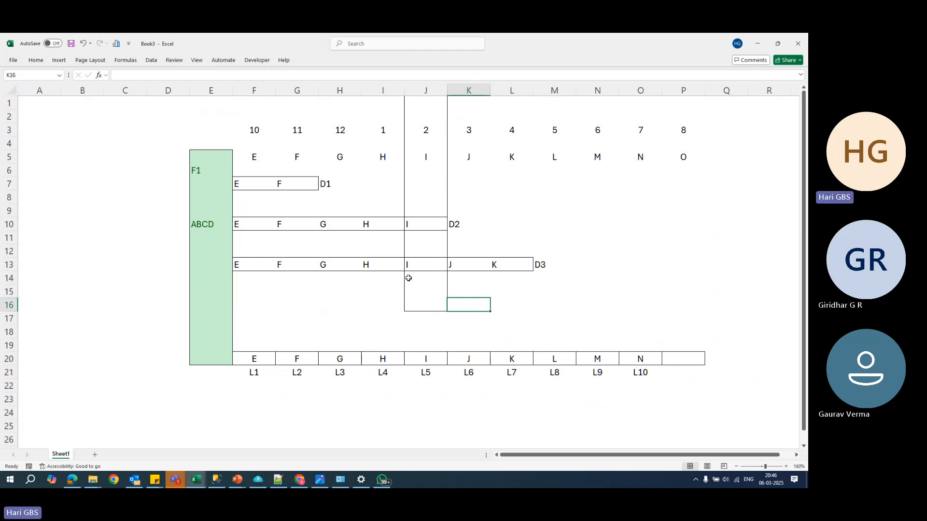
click(434, 225)
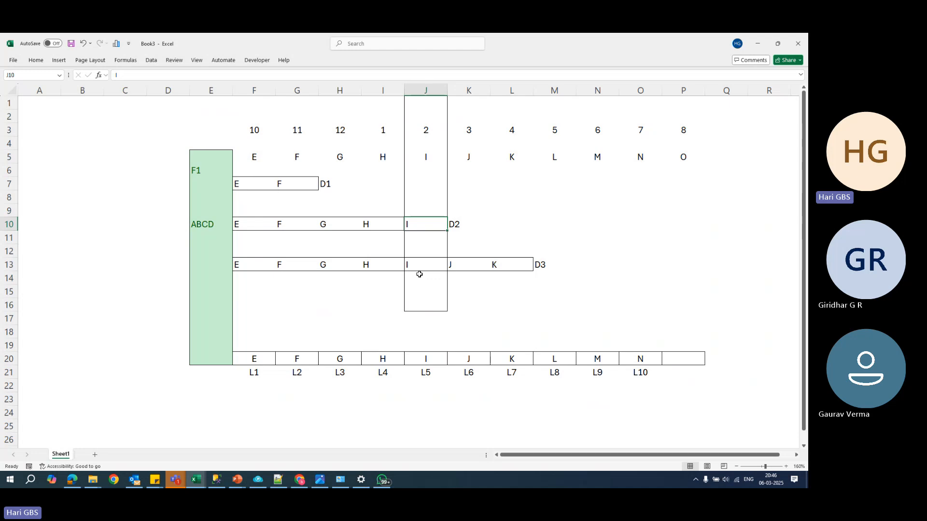
- Enter ABCD in cell E24 and EFGHI in cell E25 below the diagram
click(208, 409)
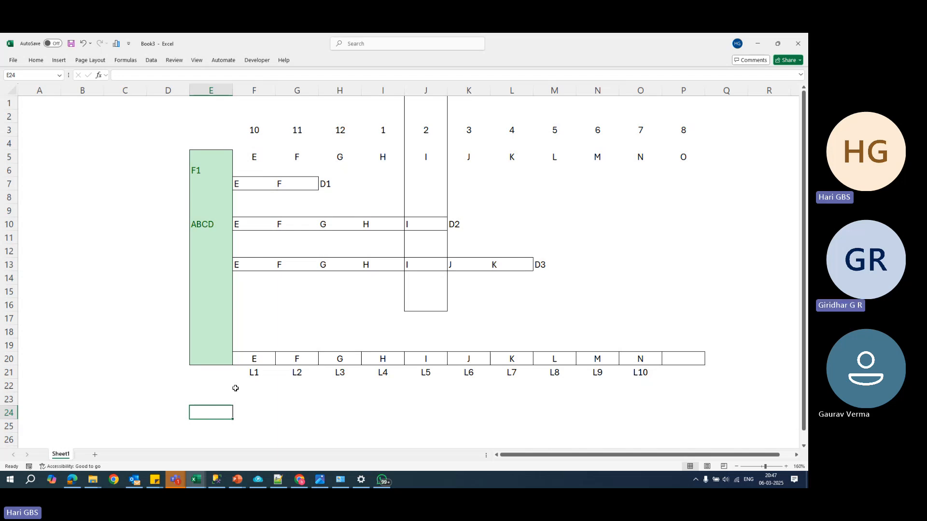
text(ABC)
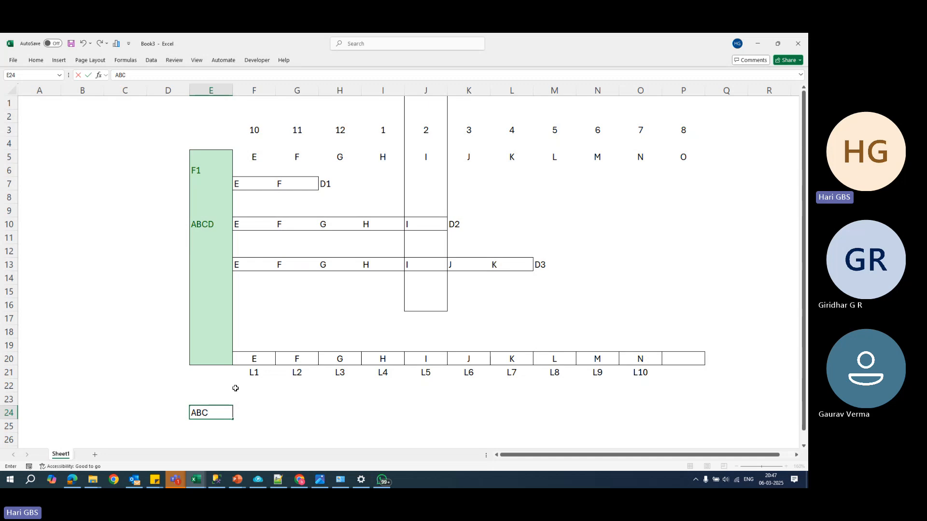
text(D)
key(Return)
text(EFGHI)
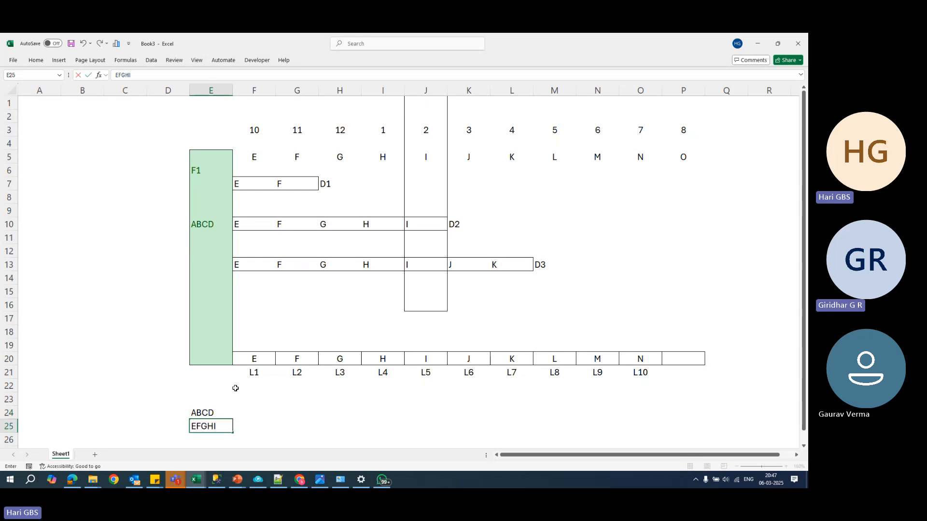
key(Return)
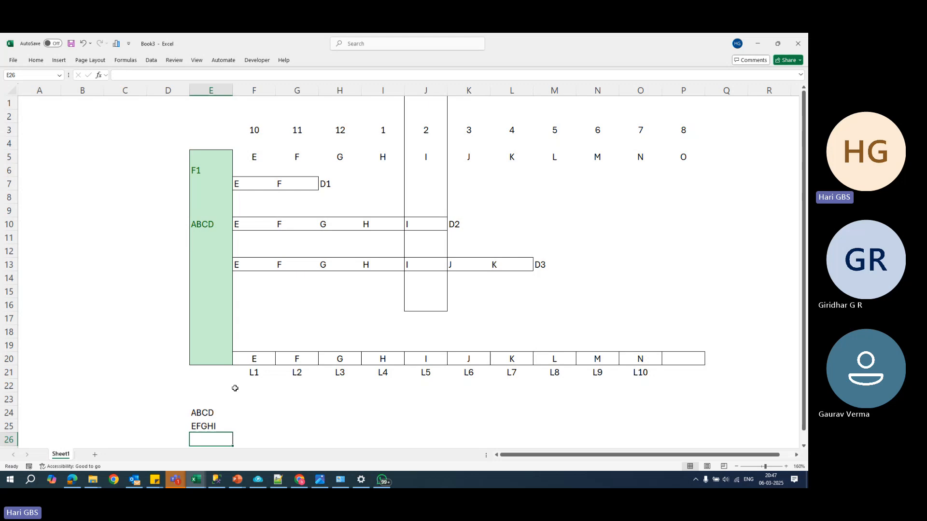
- Clear the contents of cells K2 to Q22, undo the deletion and select cells J1 to J16
click(420, 222)
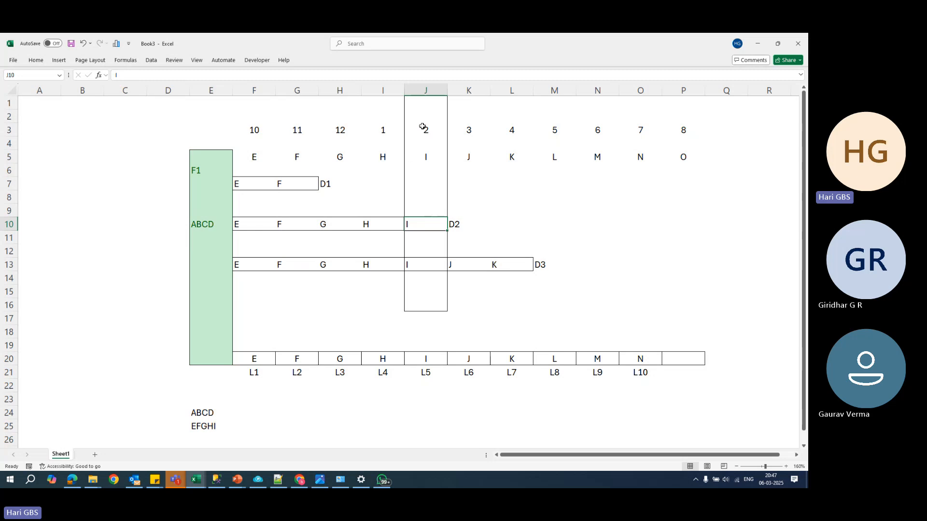
drag(465, 112, 704, 379)
key(Delete)
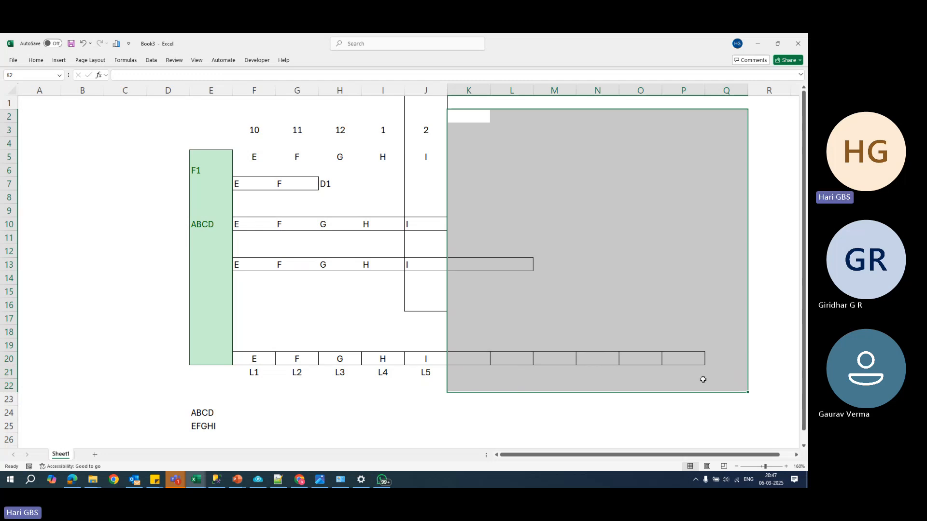
key(ctrl+z)
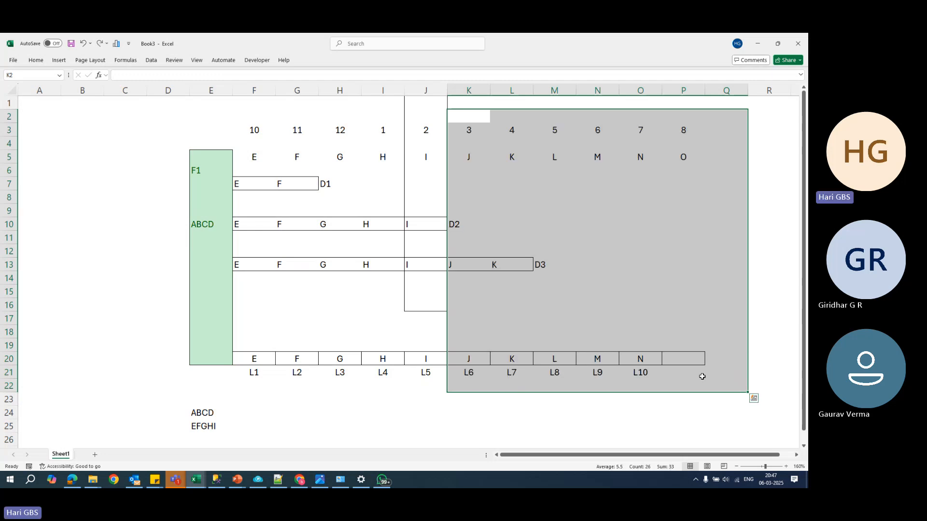
drag(433, 103, 440, 309)
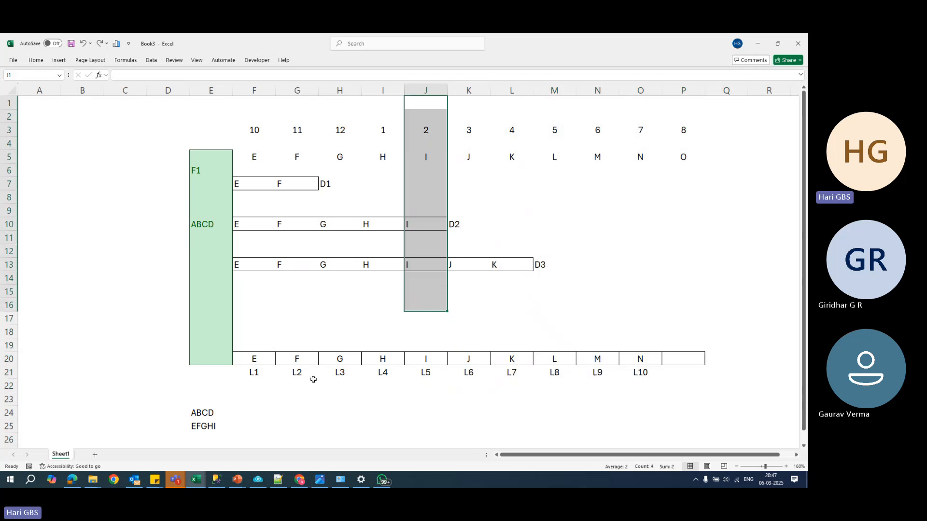
- Enter First Restore in cell I37 and Recent Full Backup in cell K37
scroll(314, 378, down, 1)
scroll(313, 378, up, 1)
scroll(362, 387, down, 8)
click(389, 267)
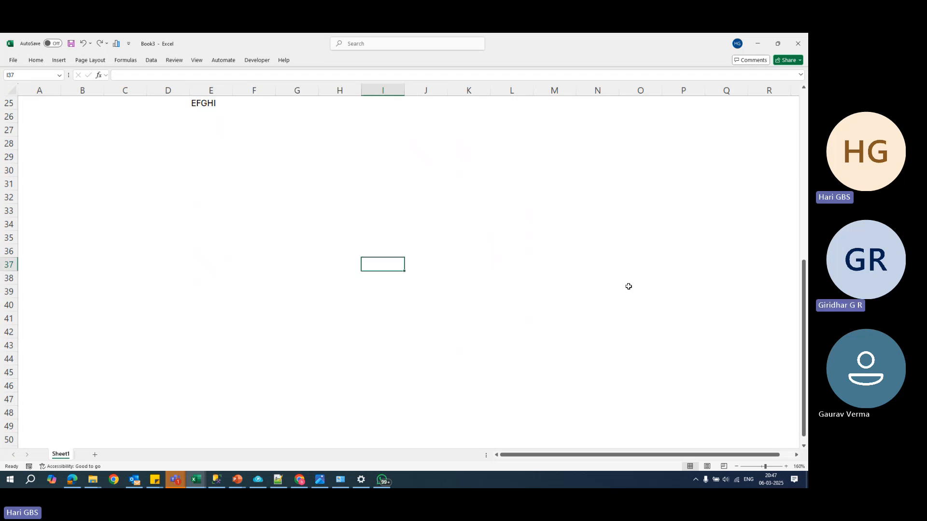
text(F)
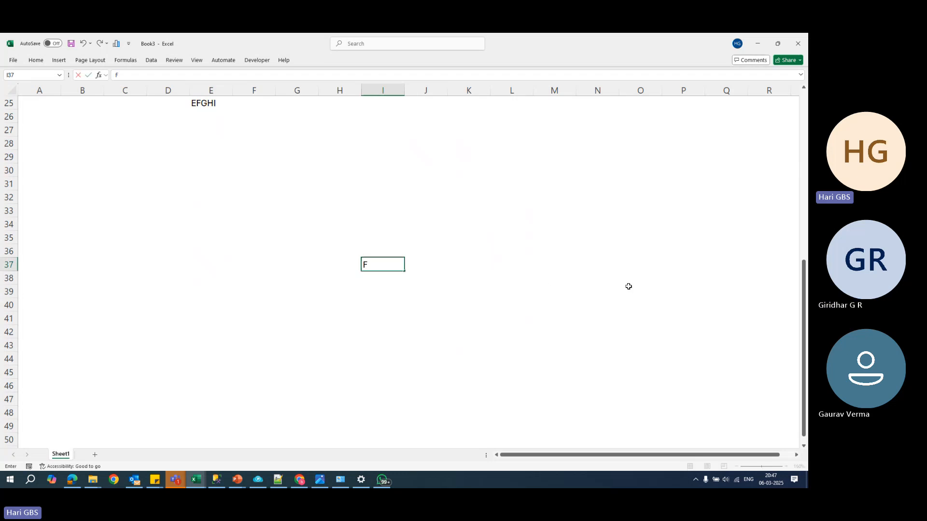
text(irst Restore)
key(Tab)
key(Tab)
text(R)
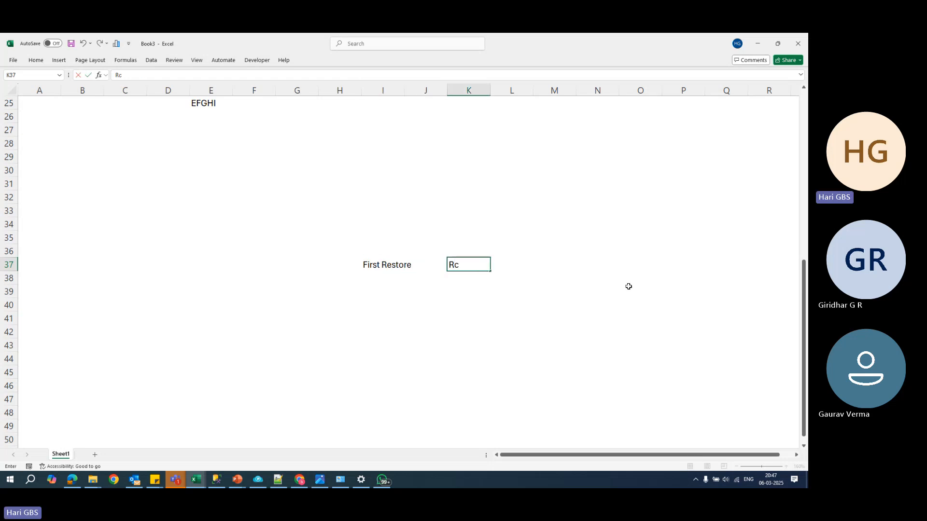
text(ecent Full)
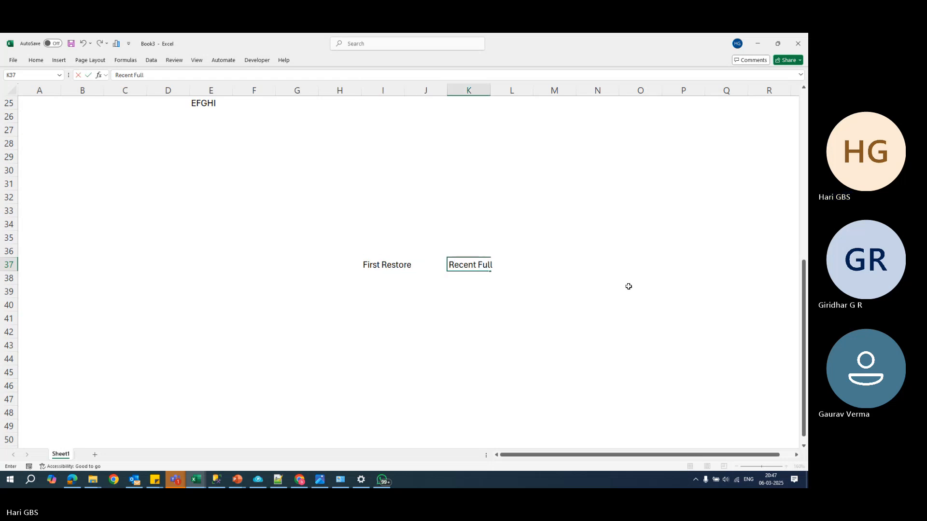
text( Backup)
key(Return)
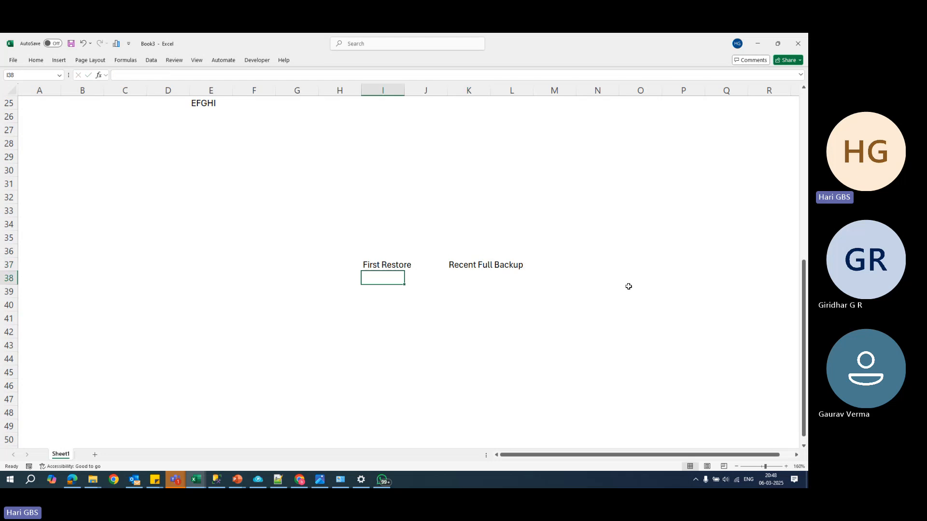
- Enter Recent Differential Backup in cell K38 and All avaiable Log backups in cell K39
key(Tab)
key(Tab)
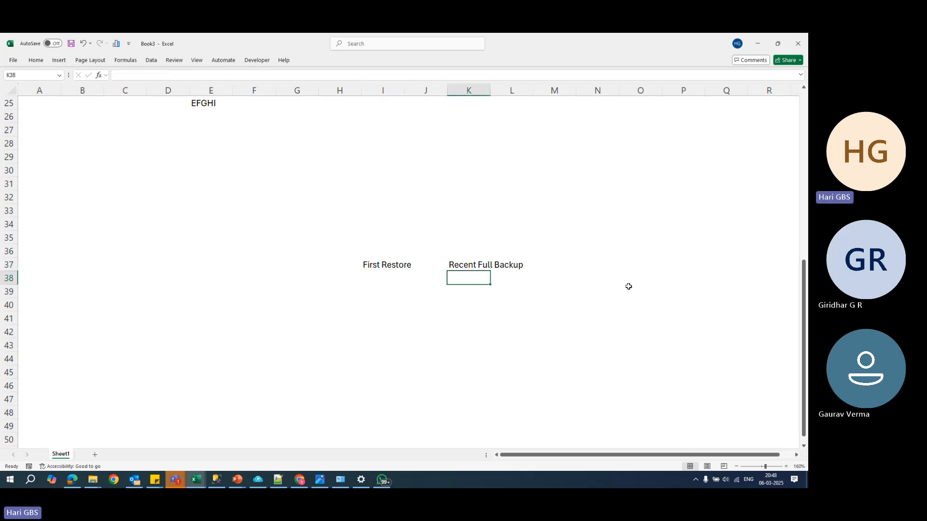
text(Recent Diff)
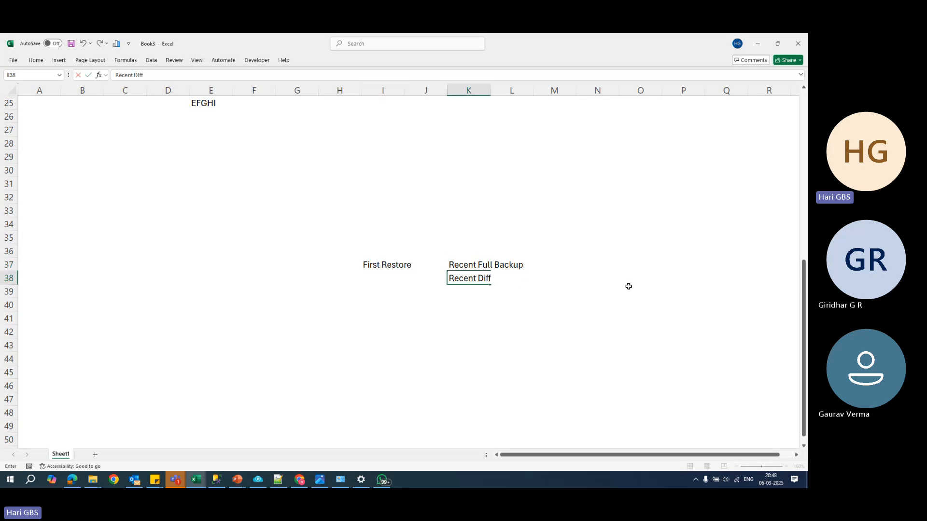
text(erential Backup)
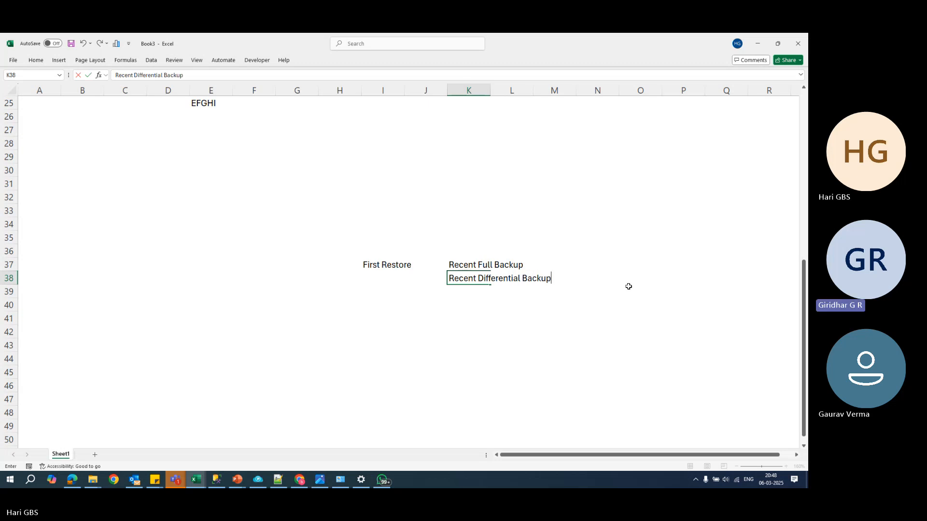
key(Return)
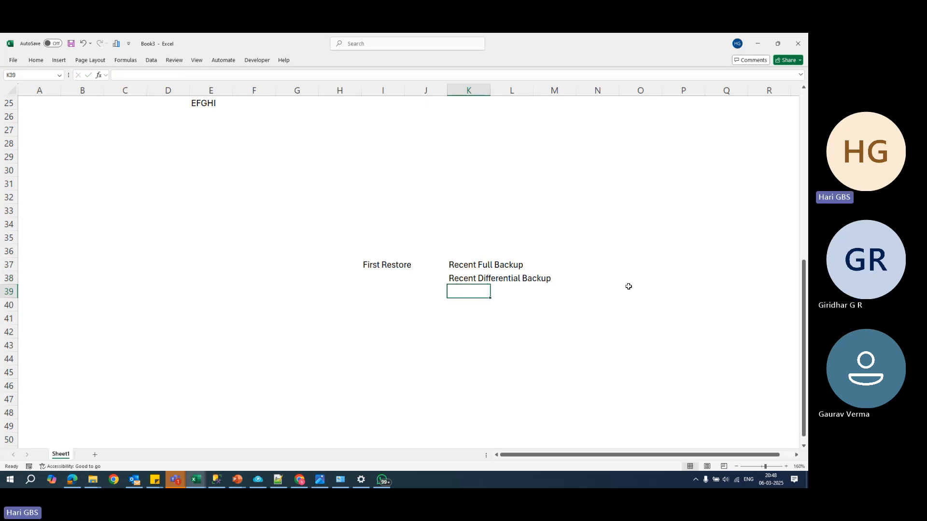
text(All avaiabl)
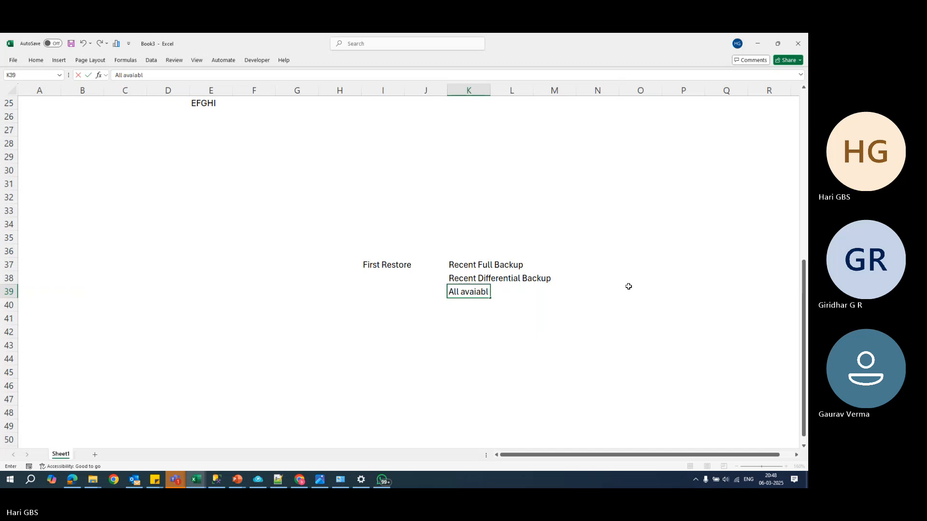
text(e Log)
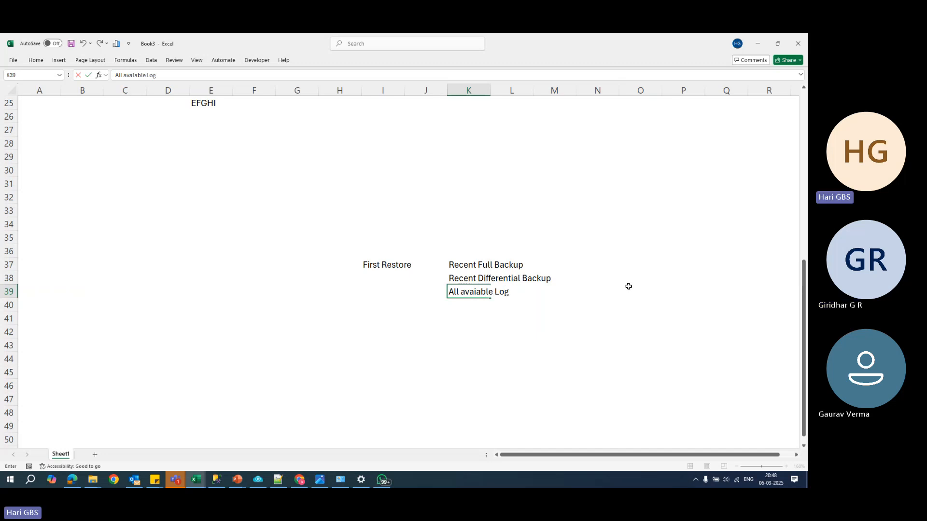
text( backups)
key(Return)
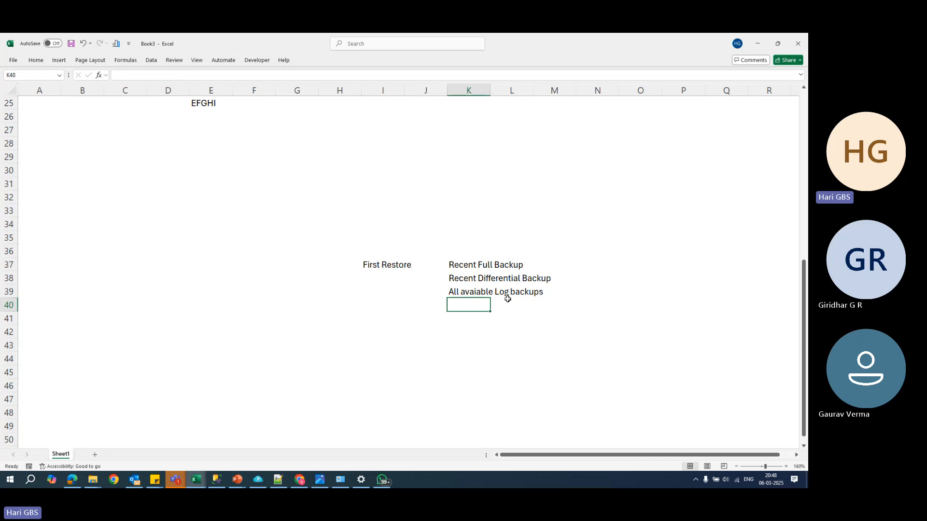
- Enter the restore sequence F1+D1+L4+L5 in cell G24 beside ABCD
scroll(515, 308, up, 7)
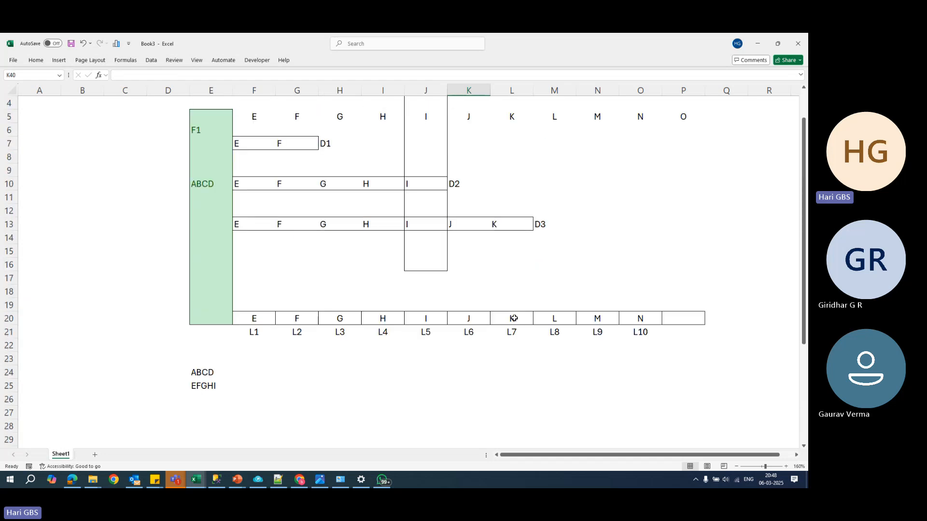
scroll(514, 319, up, 1)
click(300, 419)
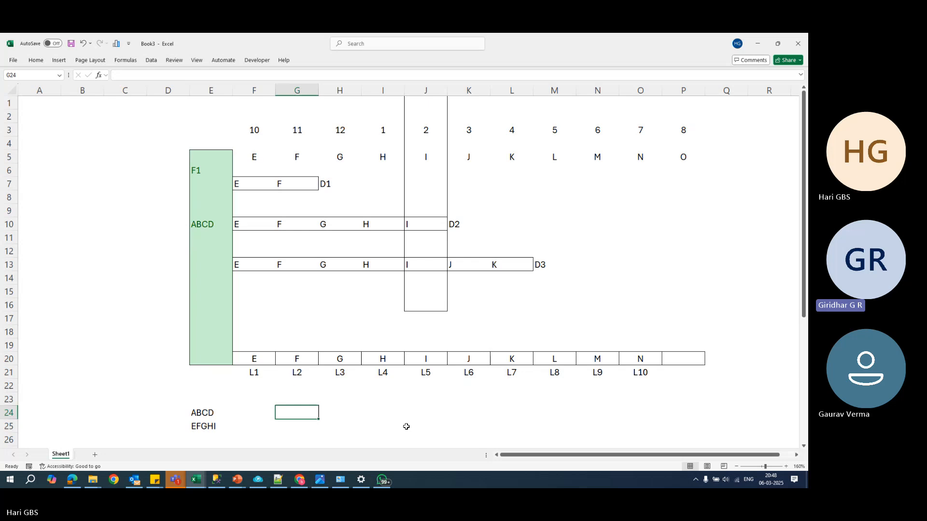
text(F1+)
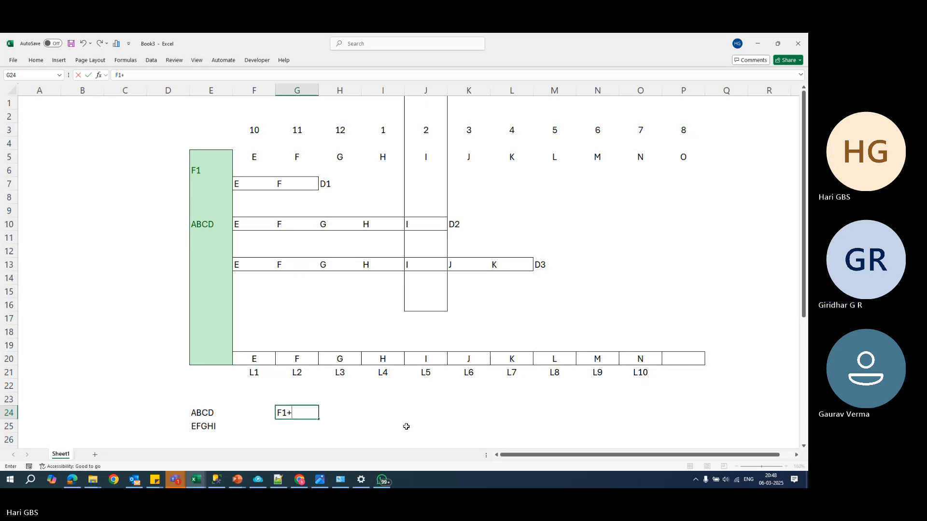
text(D1+)
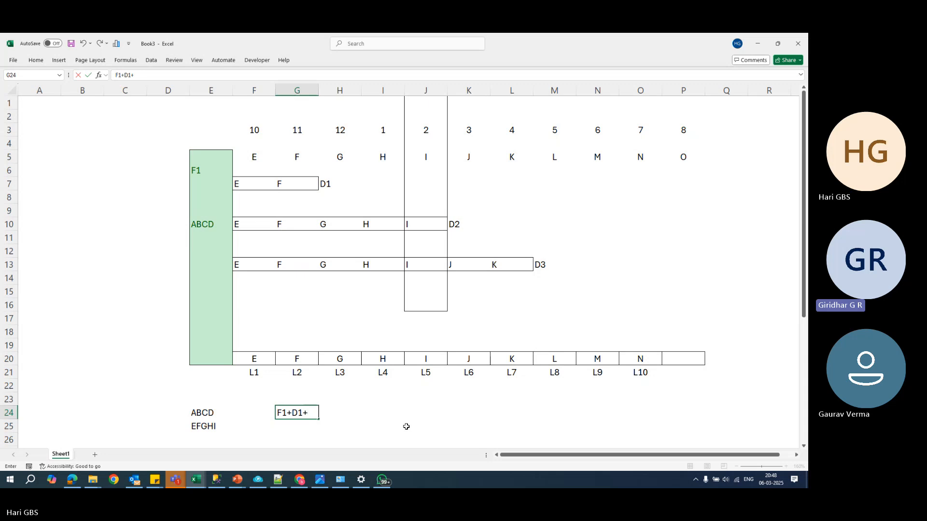
text(L)
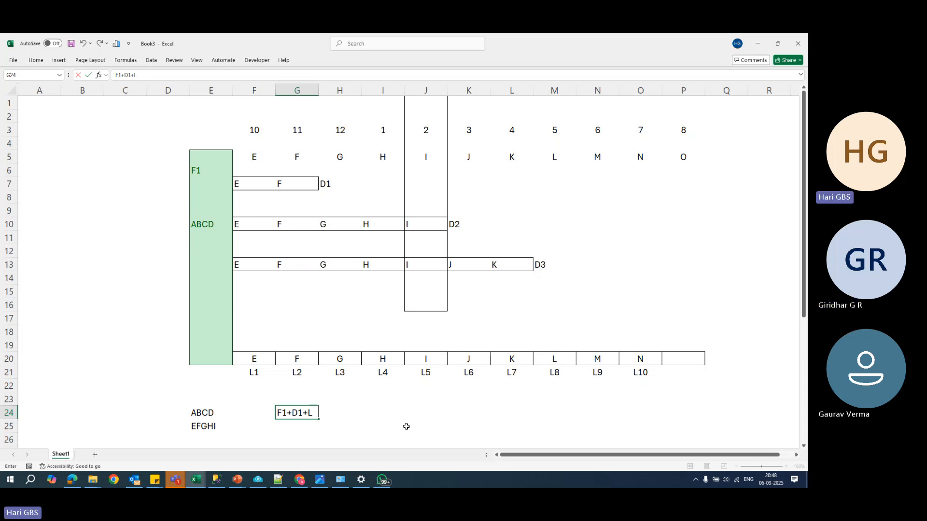
text(4+)
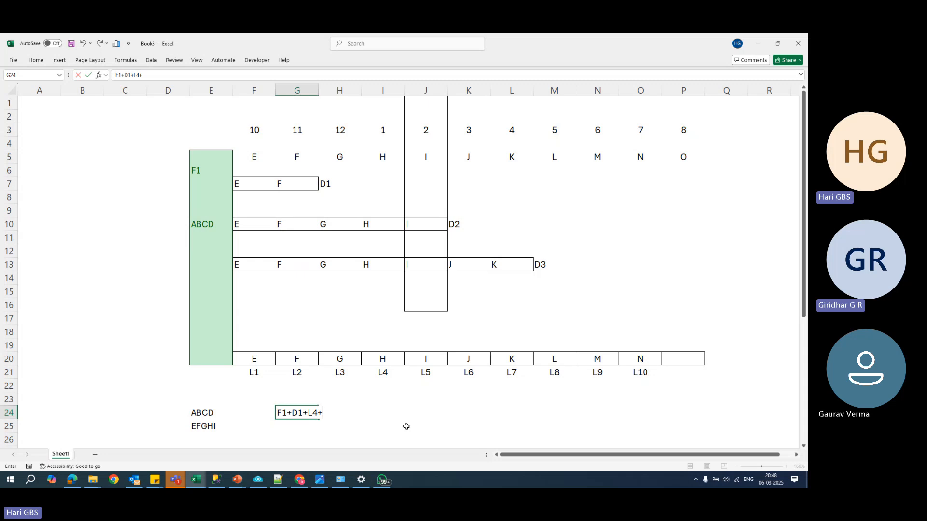
text(L5)
key(Return)
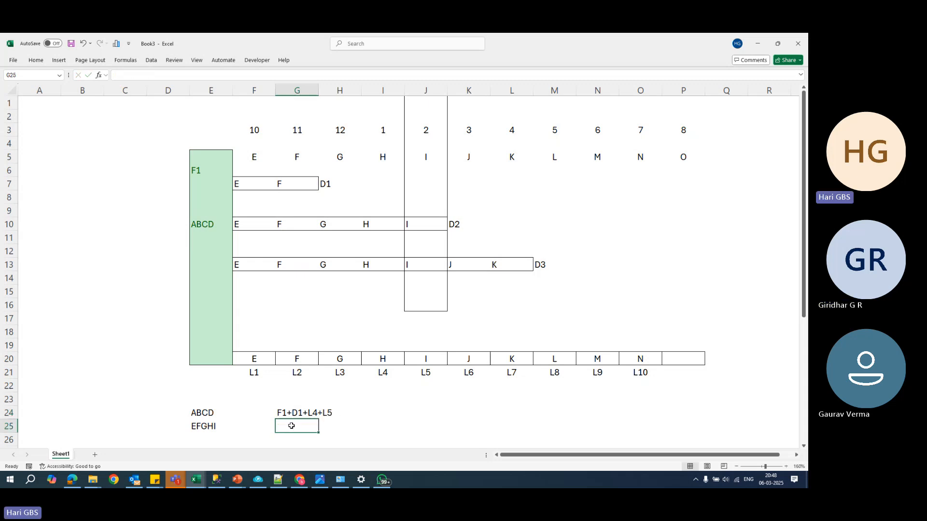
- Enter ABCD in cell G25 and EF in cell G26 under the restore sequence
text(AB)
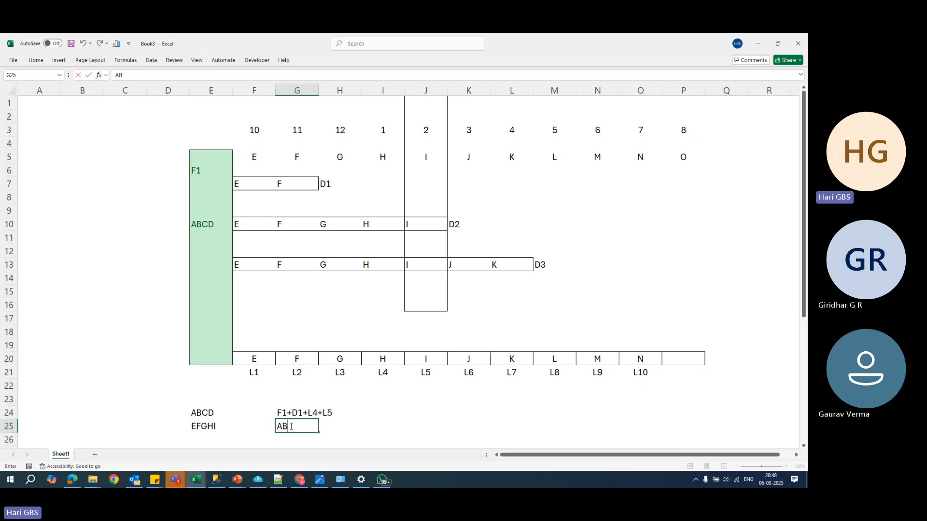
text(CD)
key(Return)
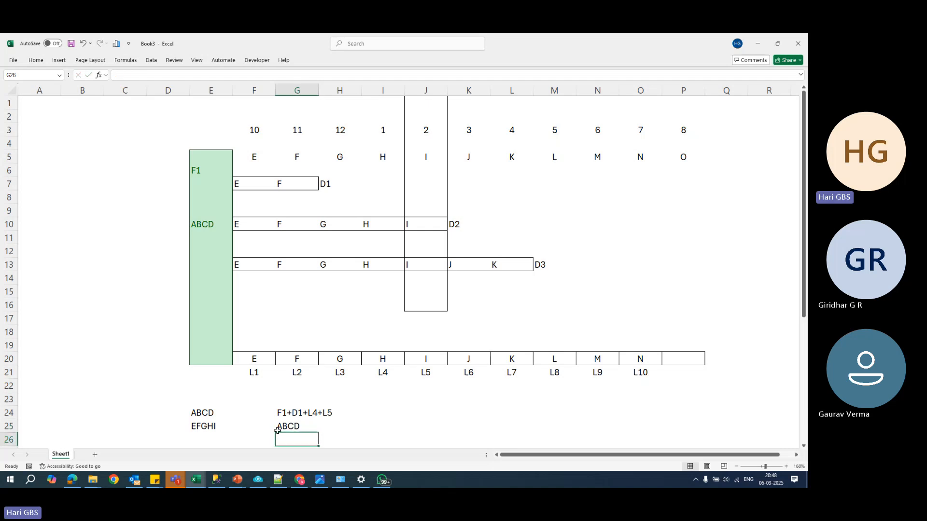
text(EF)
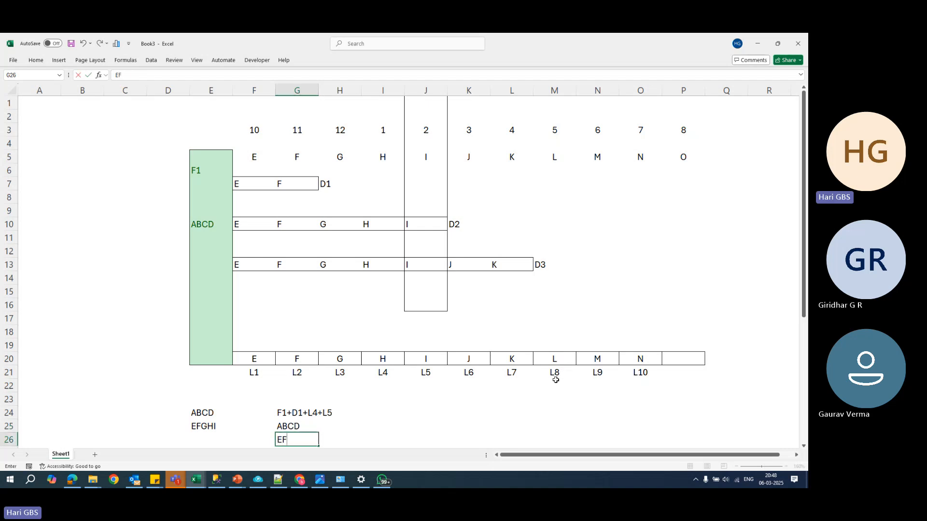
scroll(554, 379, down, 1)
click(383, 414)
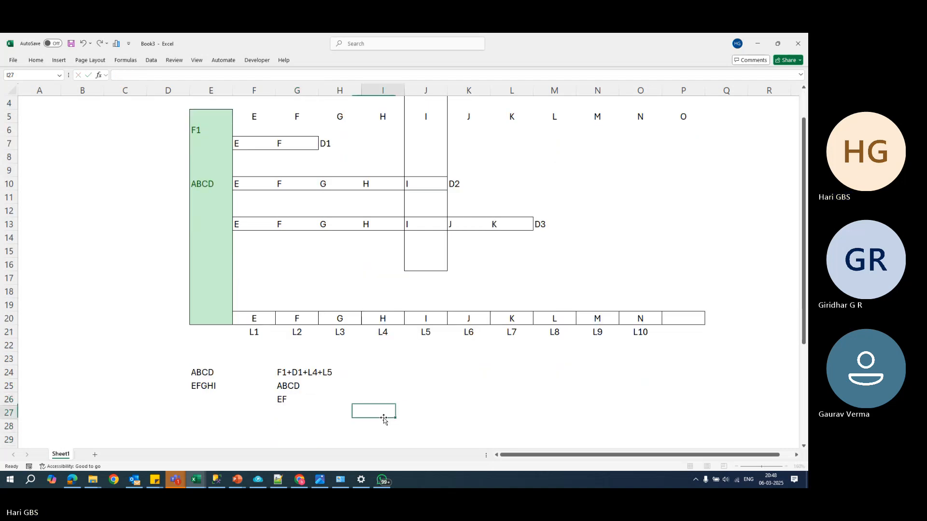
- Enter H in cell G27 and I in cell G28 under EF
click(286, 413)
click(382, 319)
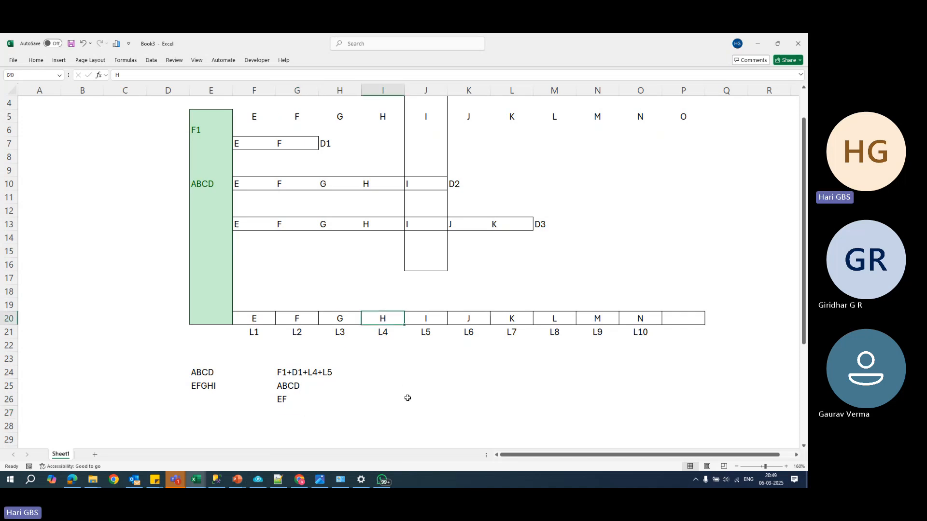
key(Down)
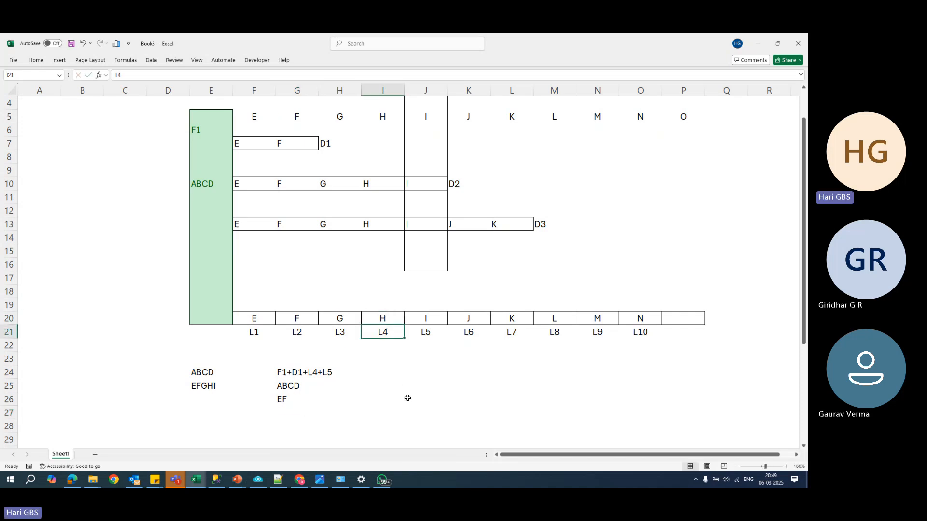
click(295, 413)
text(H)
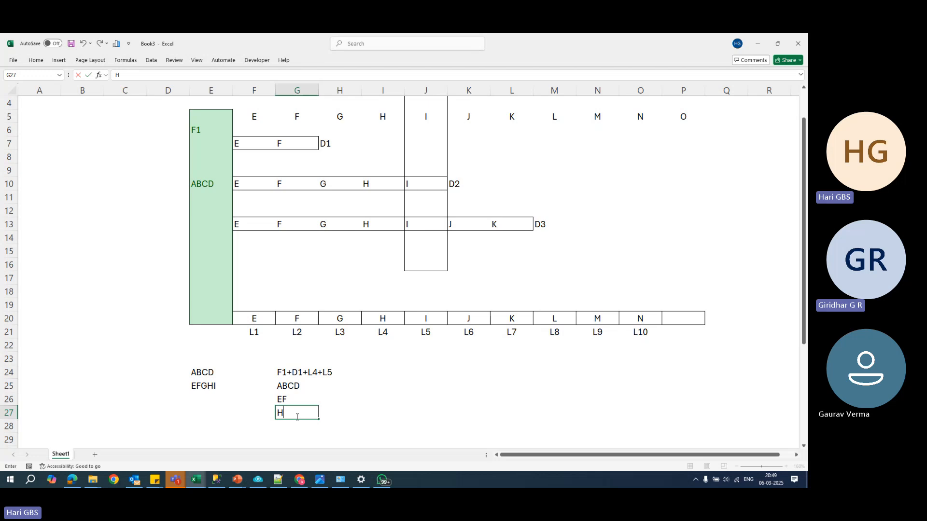
key(Return)
text(I)
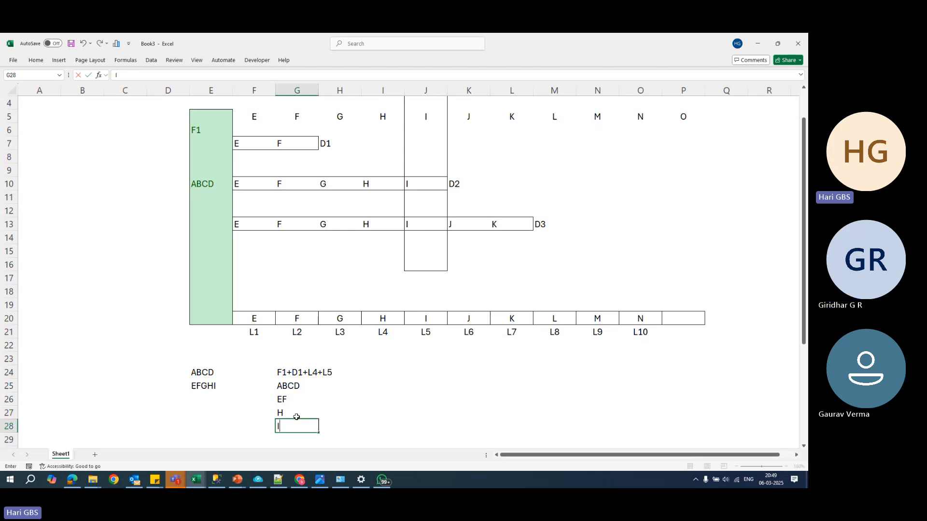
key(Return)
- Clear the contents of cells G24 to H26
click(292, 387)
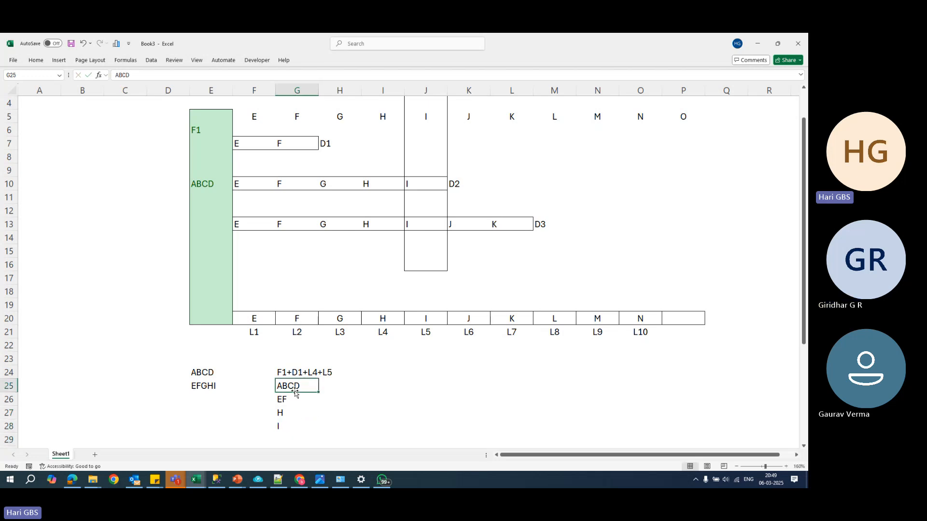
click(294, 397)
click(339, 320)
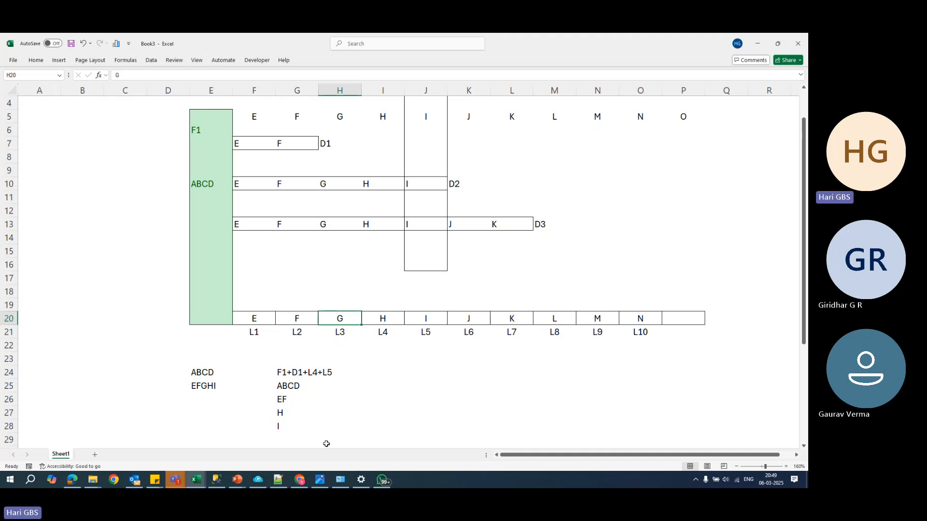
scroll(328, 446, up, 1)
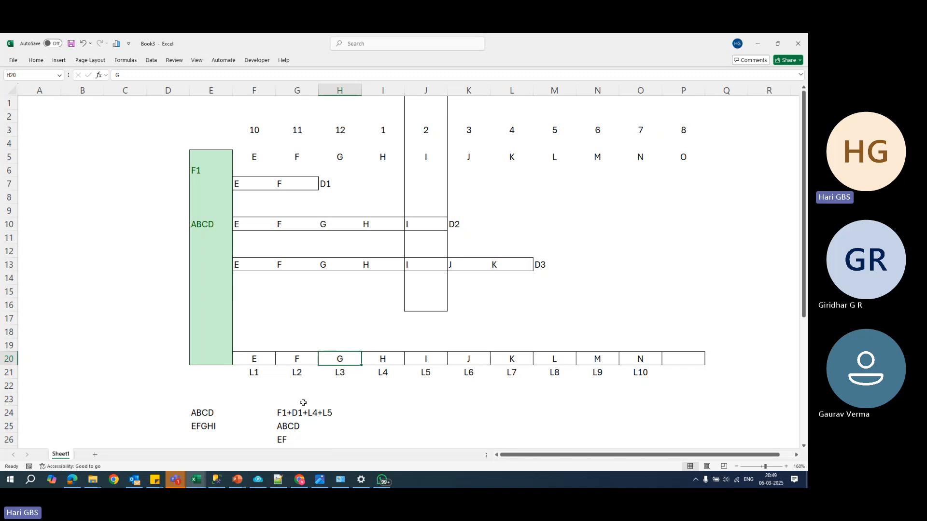
drag(286, 410, 333, 442)
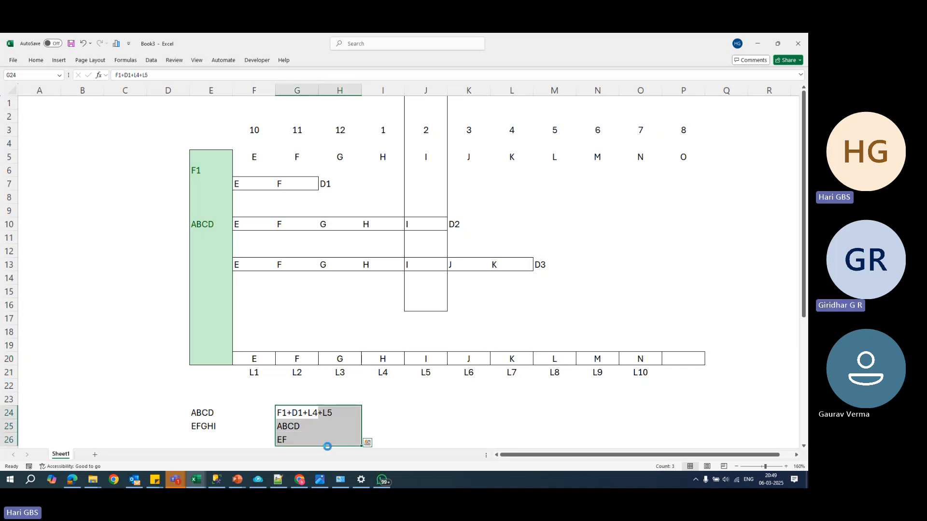
key(Delete)
click(425, 428)
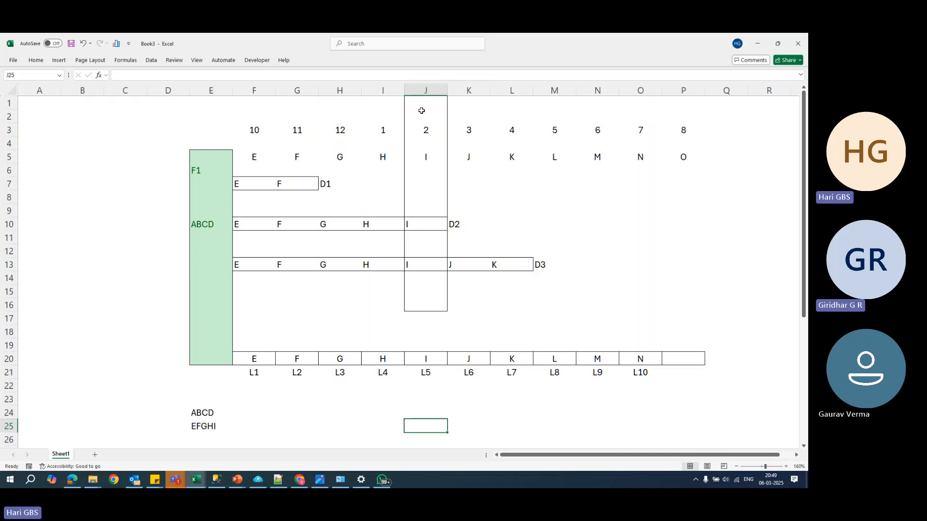
- Fill the D2 differential backup bar in cells F10 to J10 with a light pink theme colour
drag(422, 108, 437, 306)
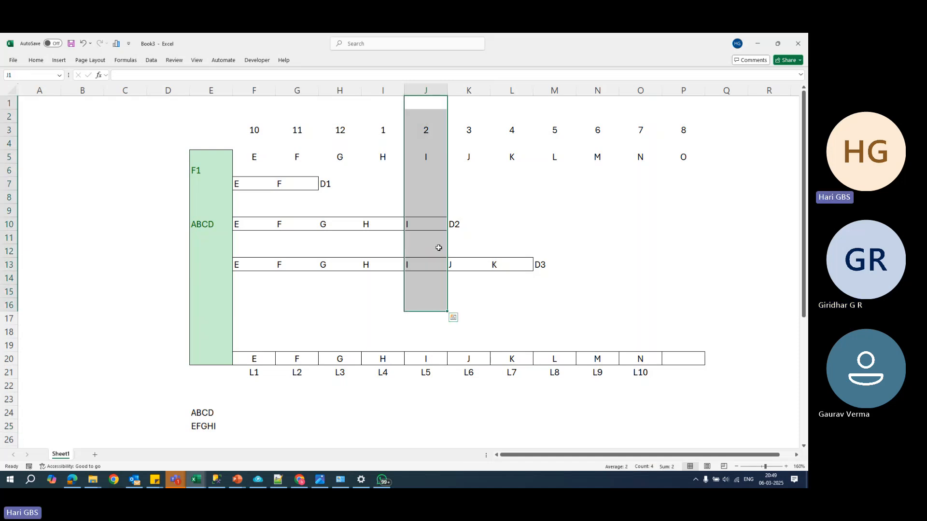
click(438, 226)
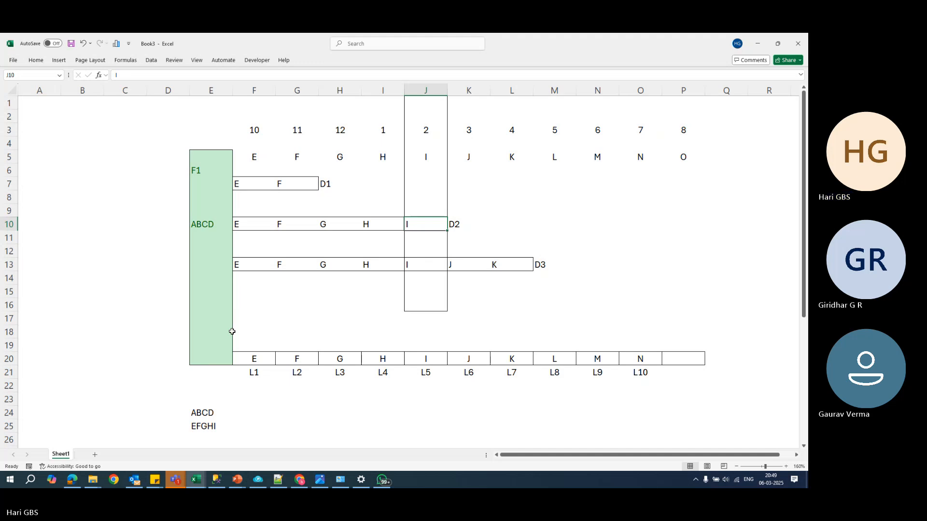
click(308, 185)
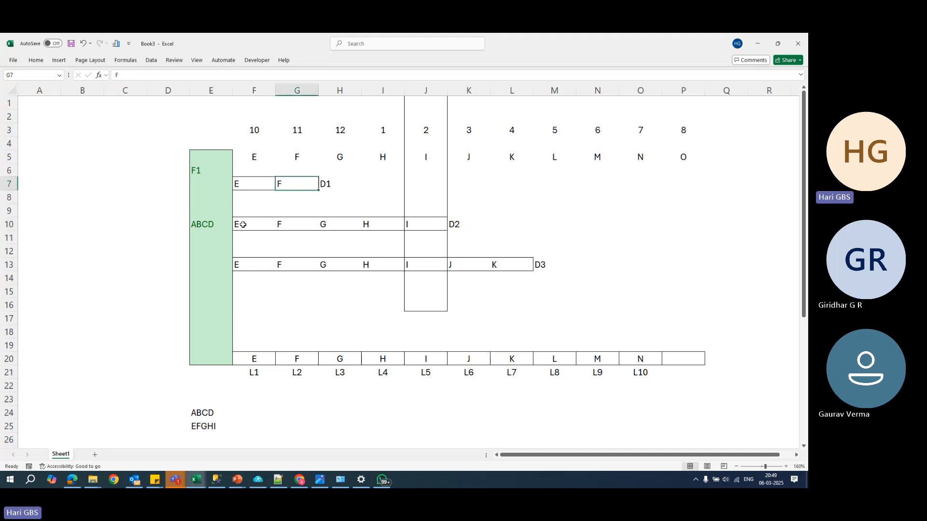
drag(243, 225, 428, 223)
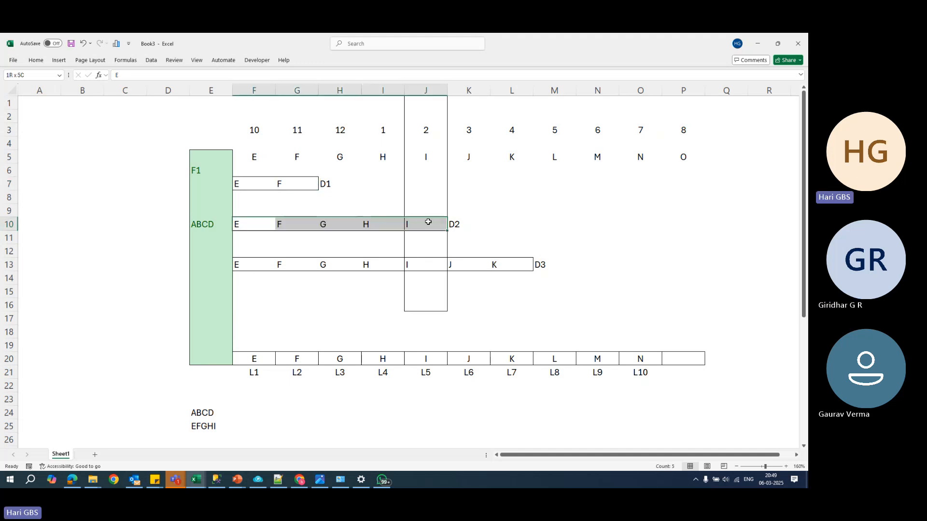
click(36, 60)
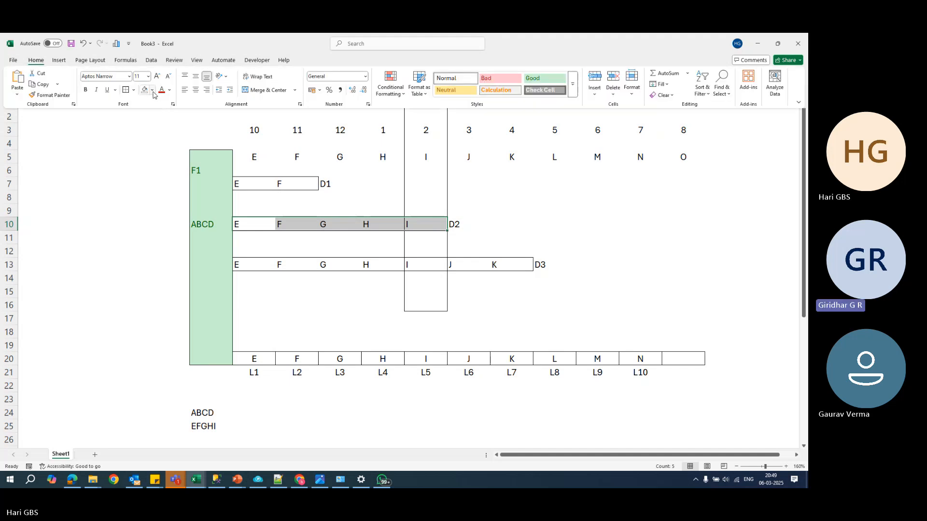
click(153, 92)
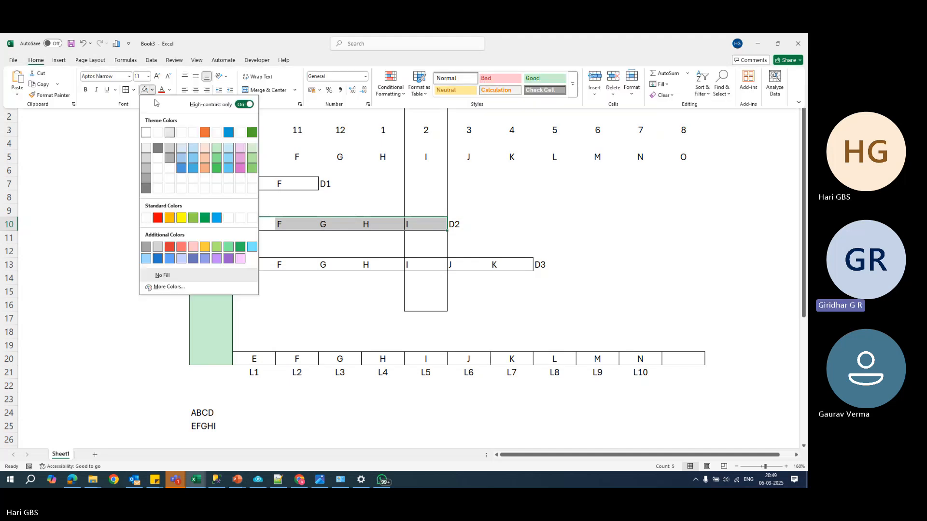
click(218, 152)
click(152, 91)
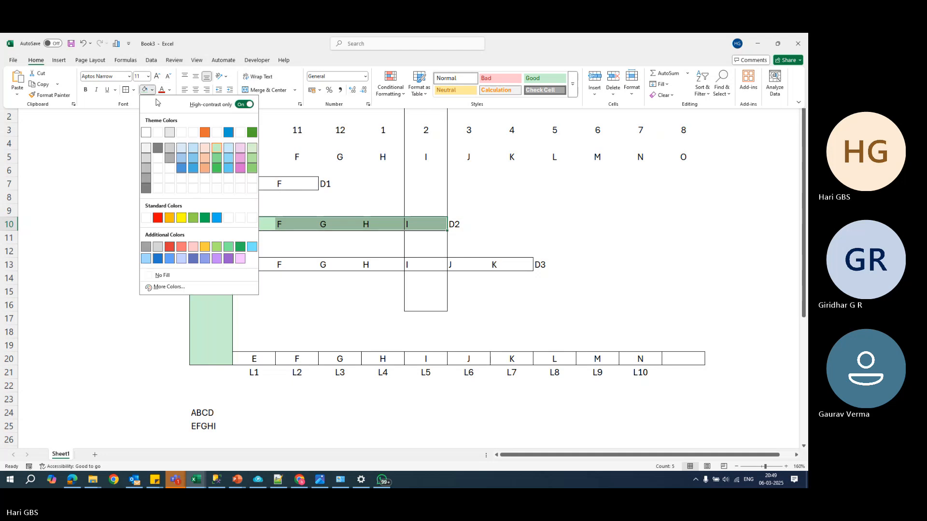
click(240, 158)
click(402, 200)
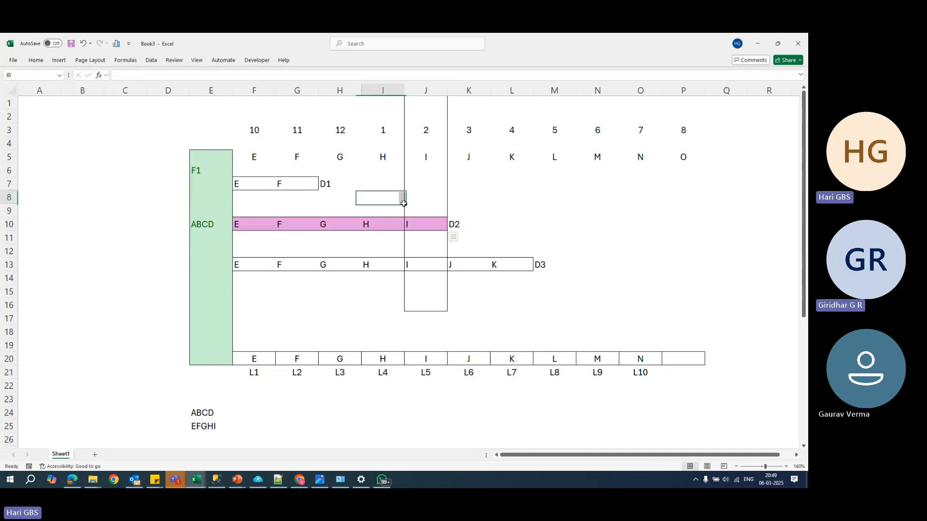
- Enter the restore sequence F1+D2 in cell G25 beside EFGHI
click(428, 226)
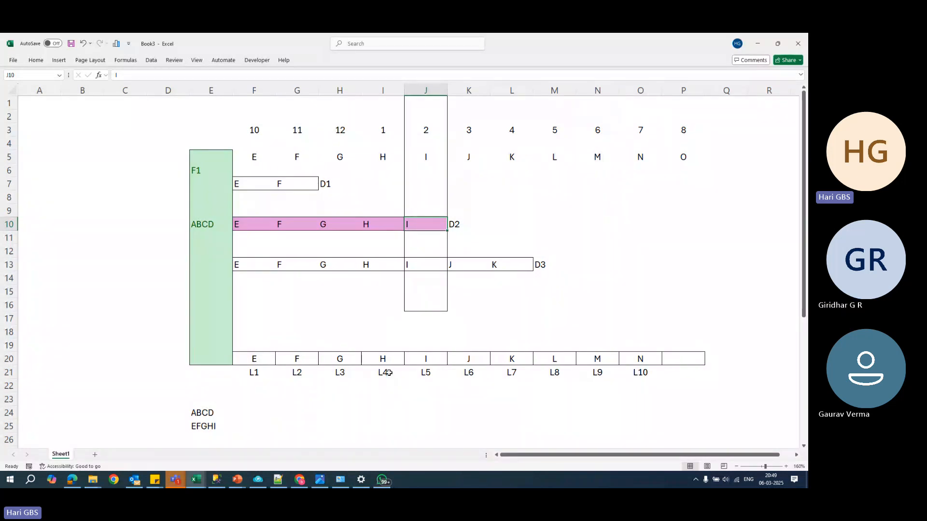
click(295, 426)
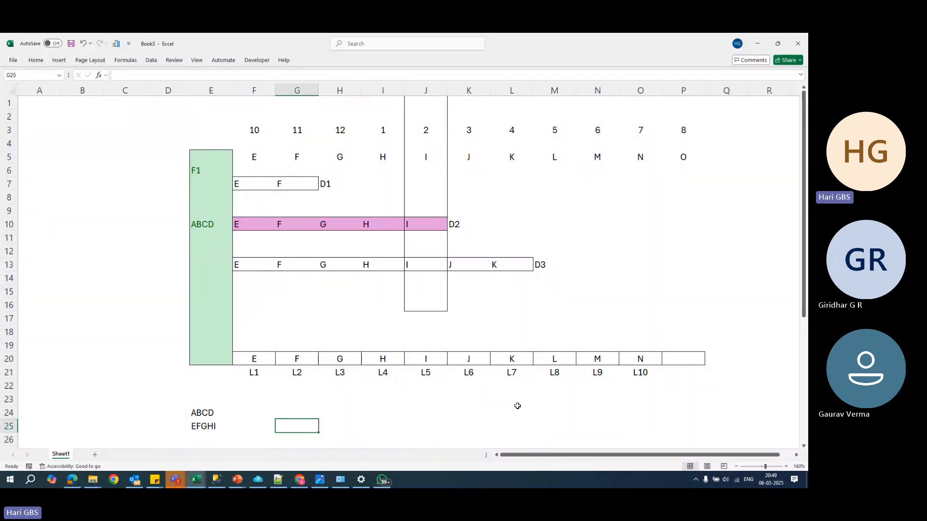
text(f)
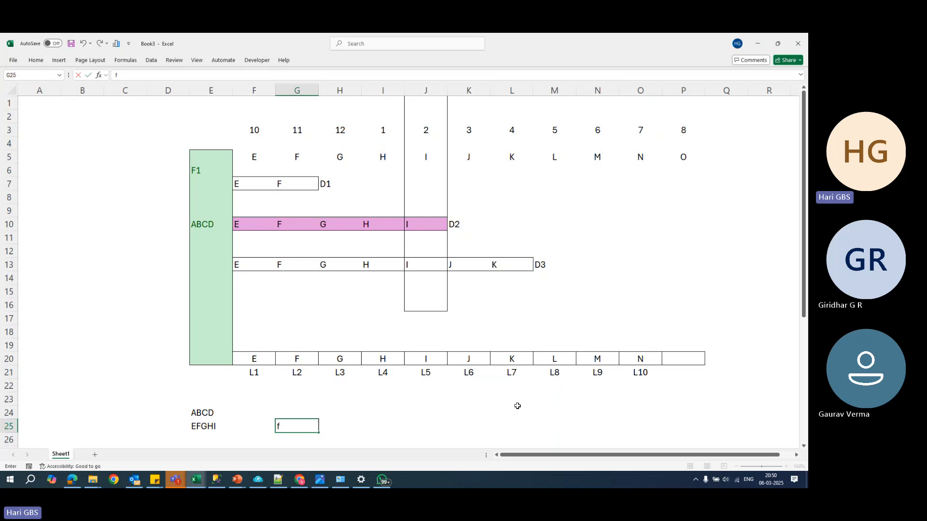
text(F1+D2)
key(Return)
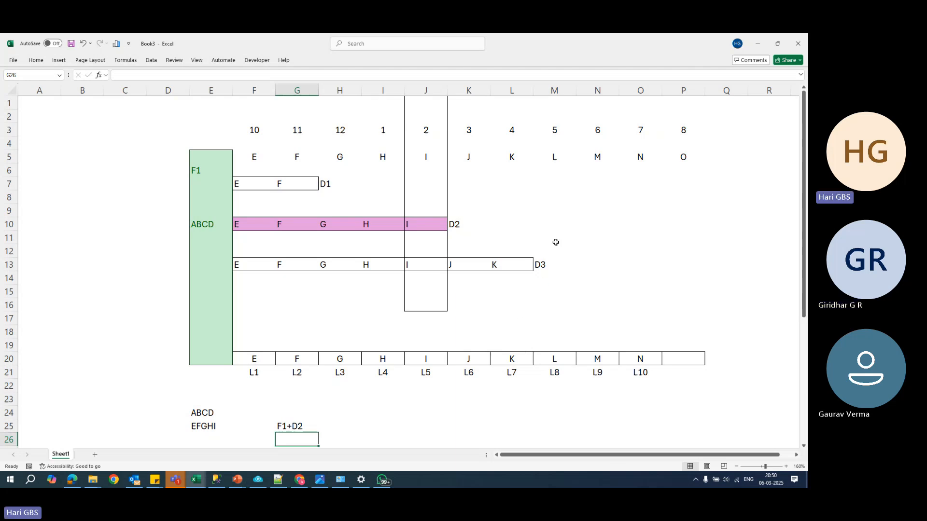
- Replace the restore sequence in cell G25 beside EFGHI with F1+D3
drag(556, 112, 594, 271)
drag(509, 114, 531, 283)
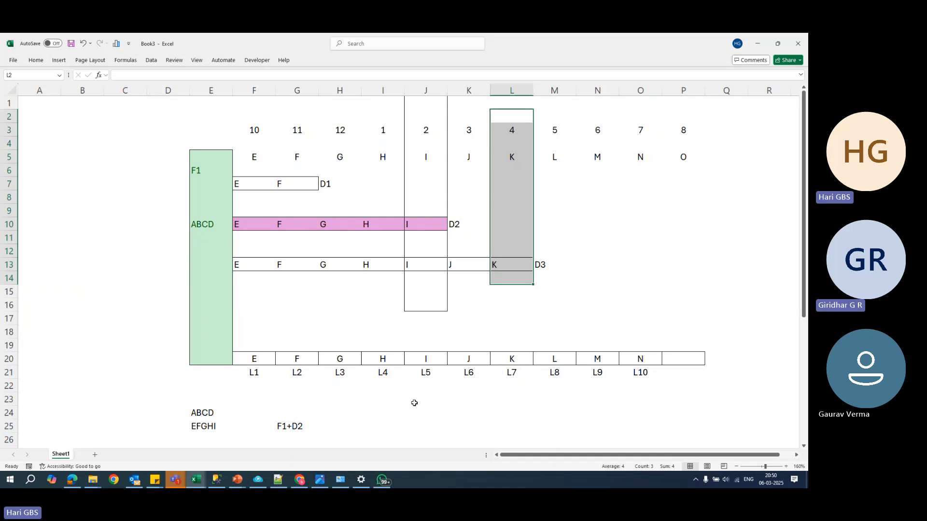
click(286, 428)
key(Delete)
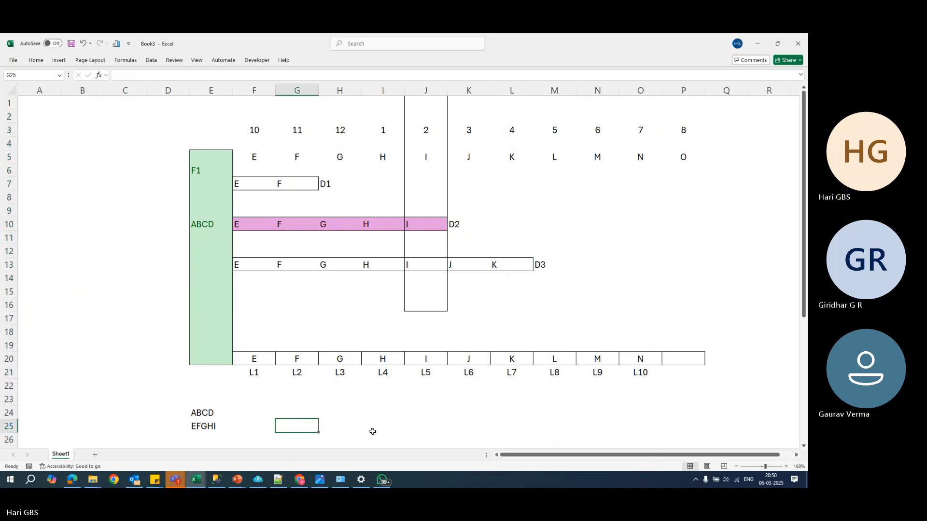
text(F1+)
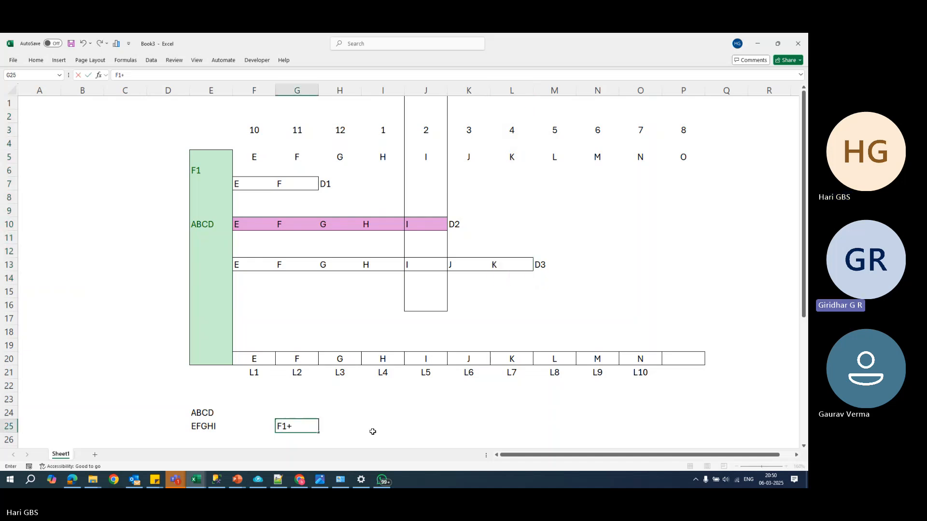
text(D3)
key(Return)
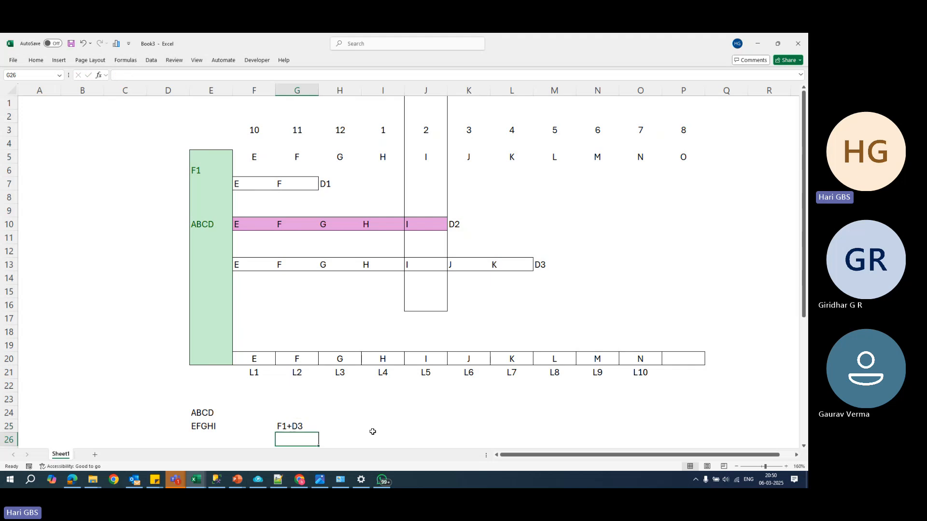
- Clear the restore sequence from cell G25
click(304, 431)
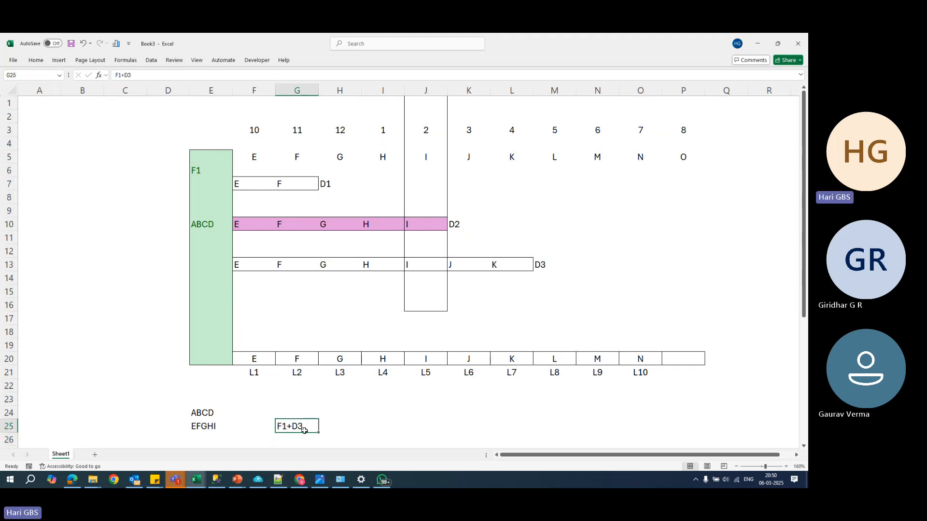
key(Delete)
click(369, 429)
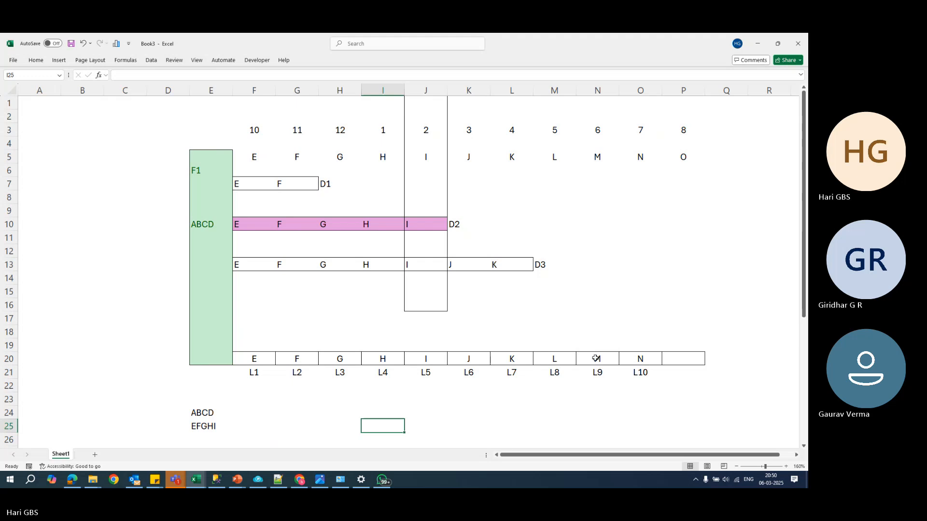
- Outline cells O2 to O20 under the 7 o'clock column with a border to mark the failure time
drag(644, 120, 654, 355)
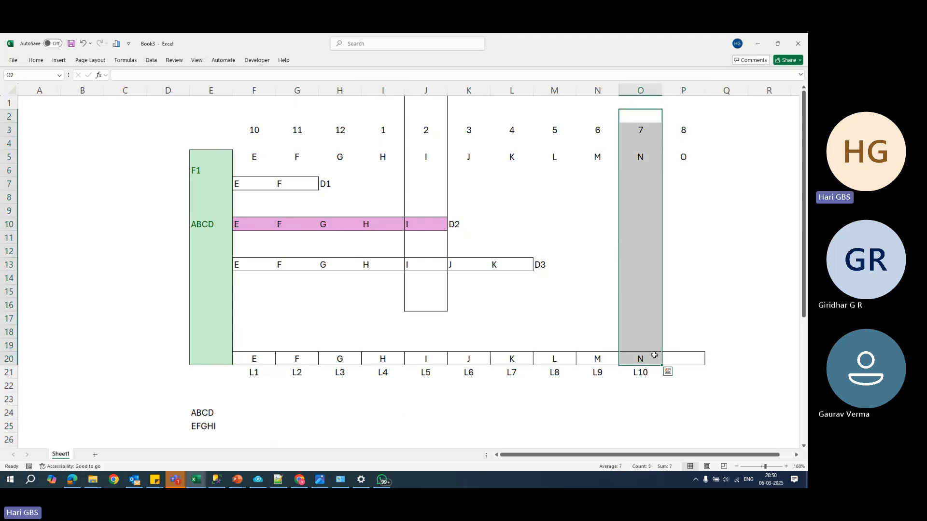
click(383, 414)
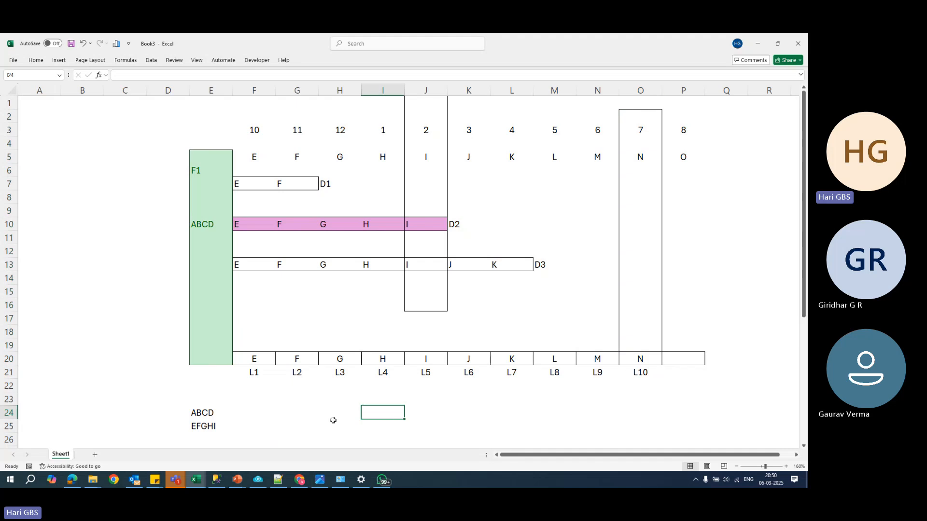
click(313, 419)
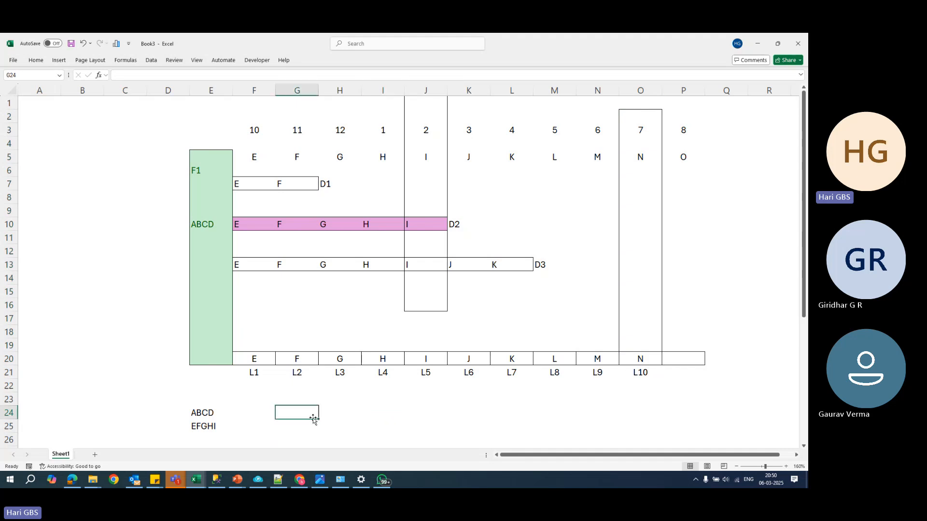
- Clear the ABCD and EFGHI entries from cells E24 and E25
drag(211, 413, 212, 427)
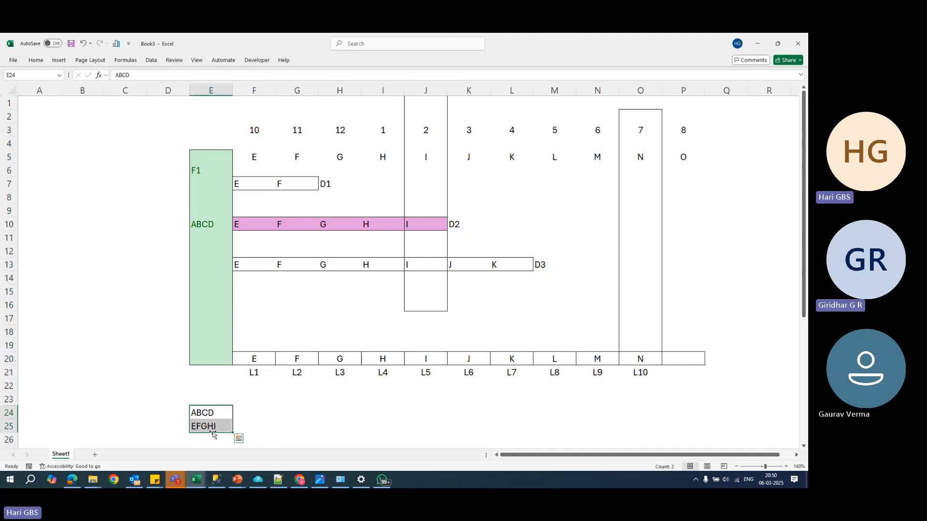
key(Delete)
click(638, 131)
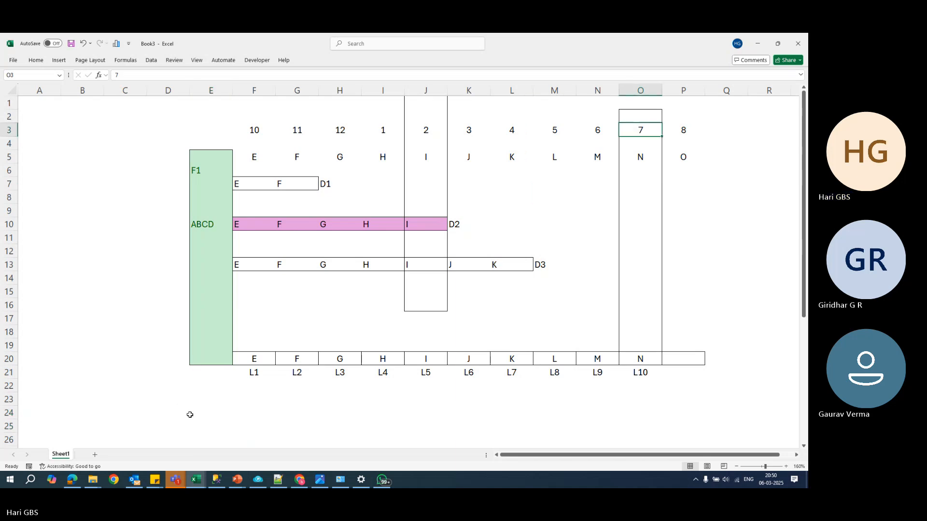
- Enter the data to recover beside the full backup: ABCD in cell B15 and EFGHIJKLMN in cell B16
click(53, 411)
click(70, 287)
text(a)
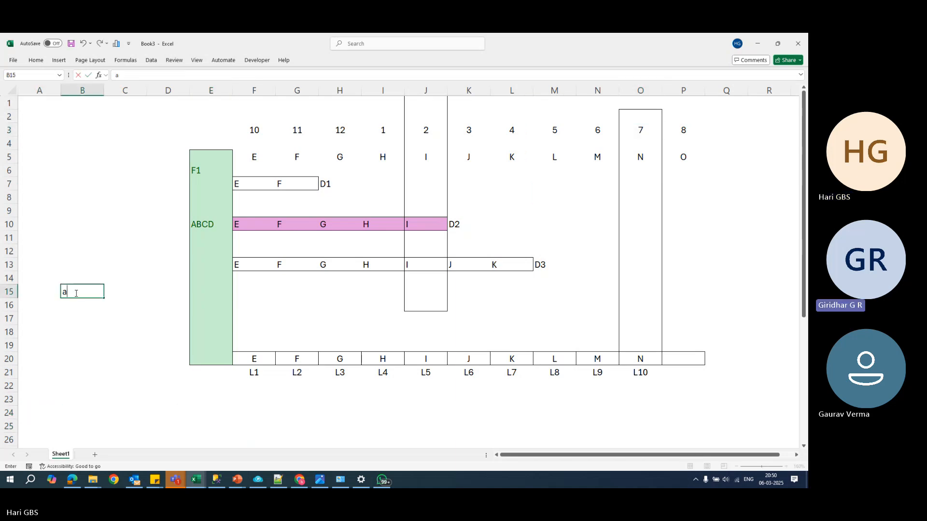
key(BackSpace)
text(ABCD)
key(Return)
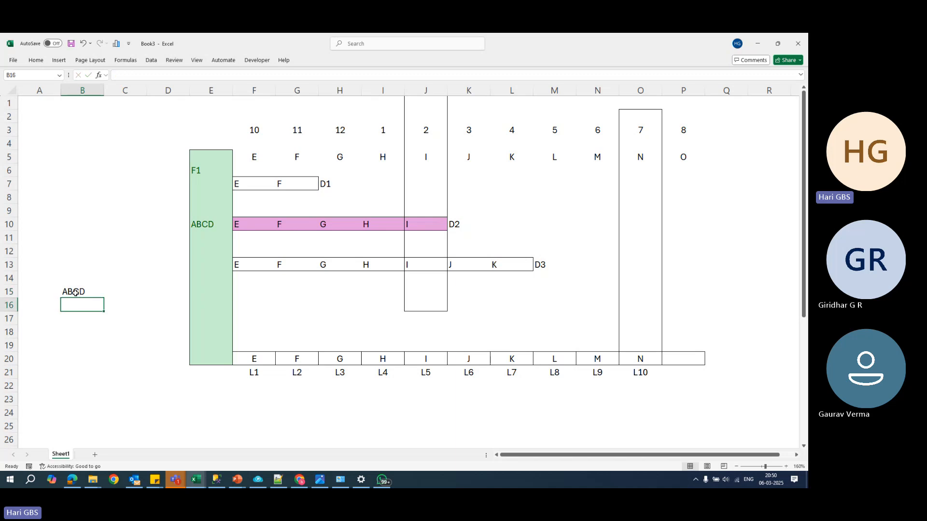
text(EFGHI)
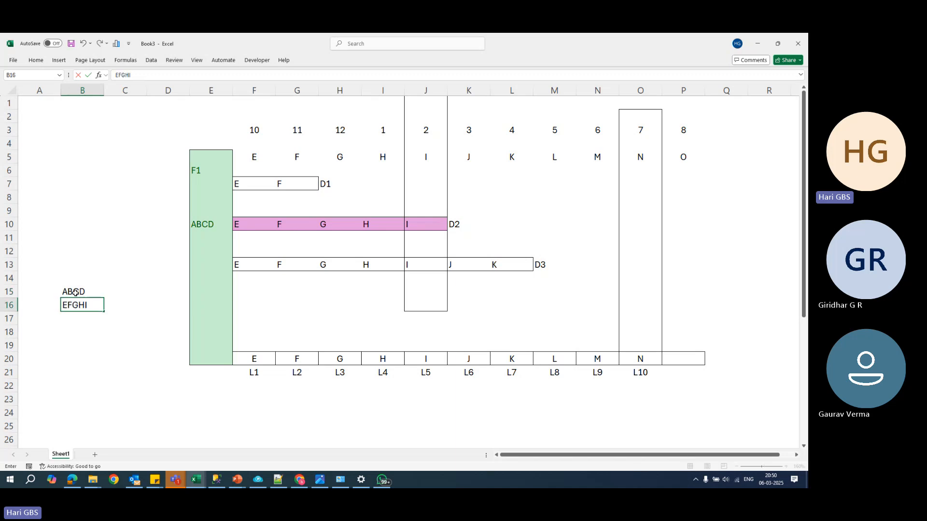
text(JKLMN)
key(Return)
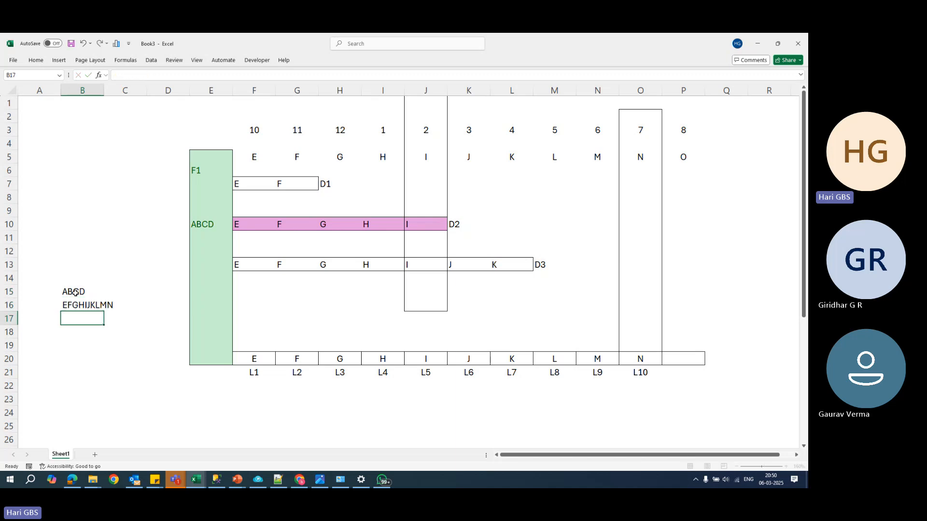
click(80, 293)
drag(80, 293, 123, 306)
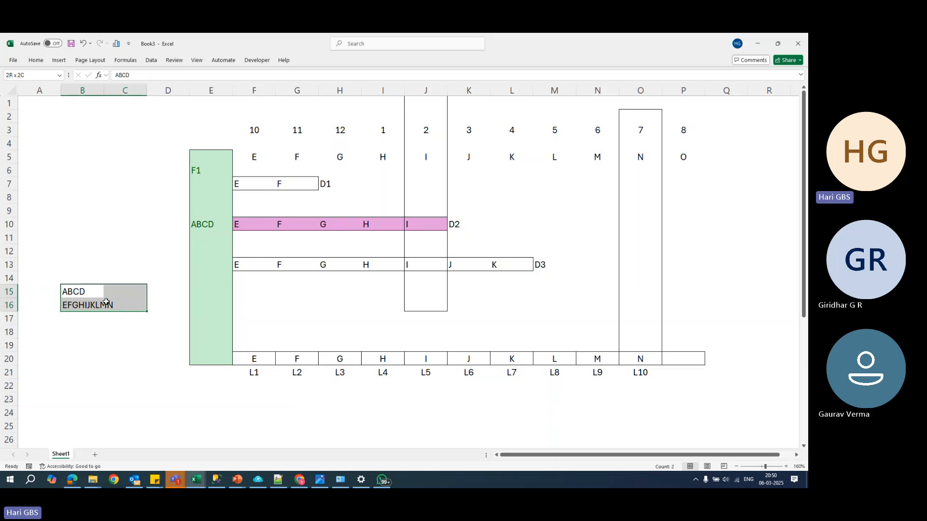
- Enter the restore sequence F1+D3+L8+L9+L10 in cell E25 below the diagram
click(229, 425)
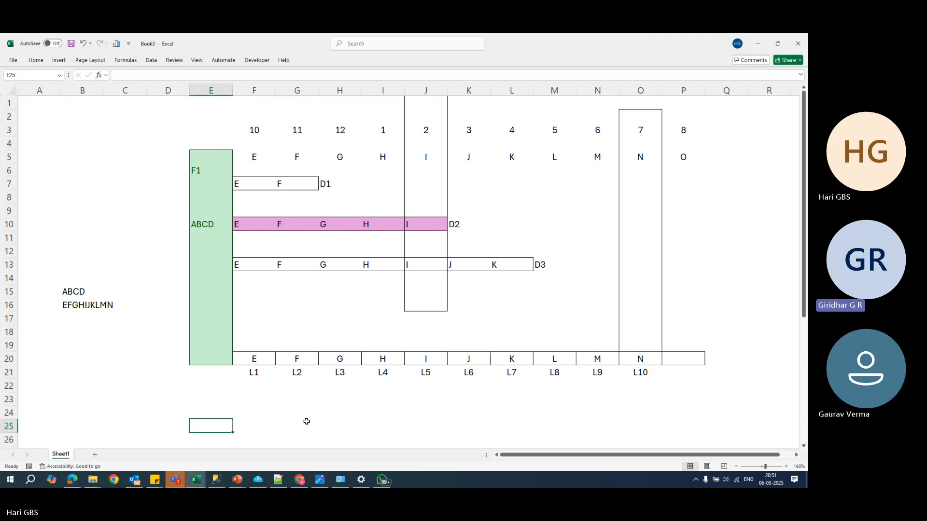
text(F1)
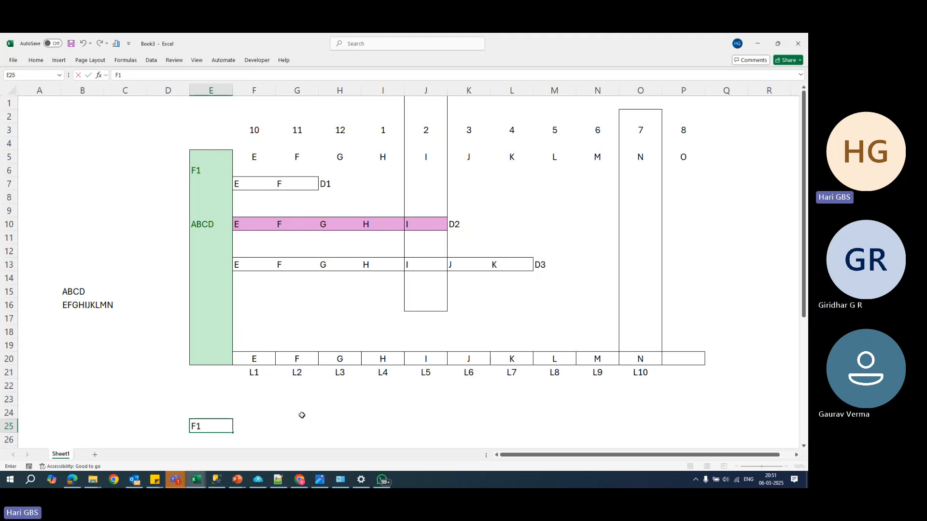
text(+)
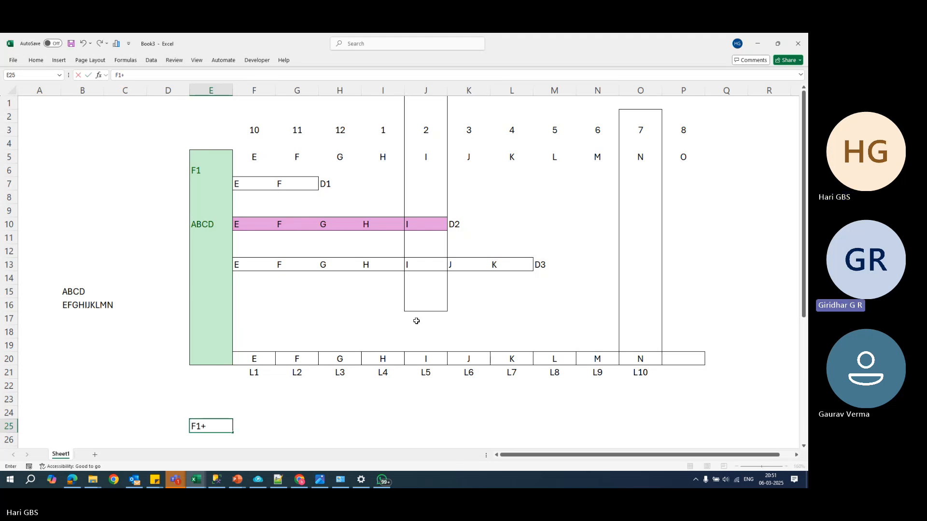
text(D3+L8+)
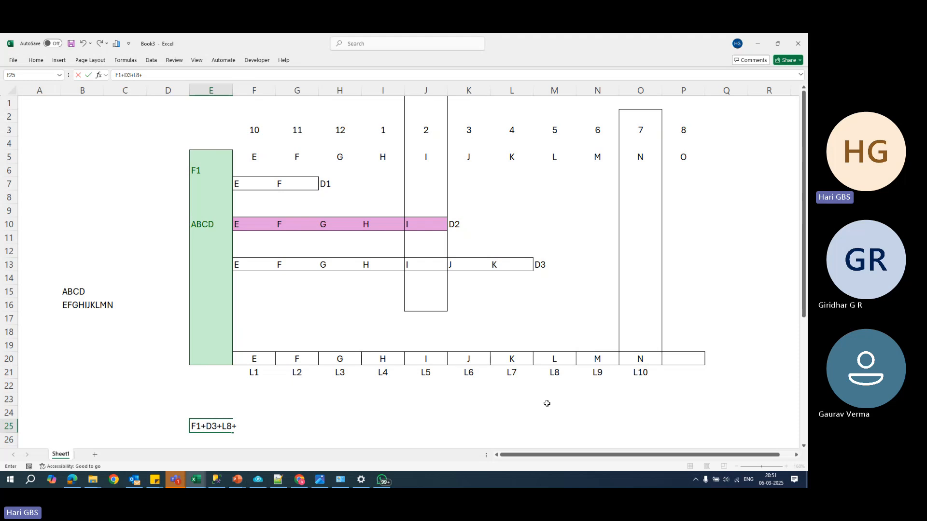
text(L9lL10)
key(Return)
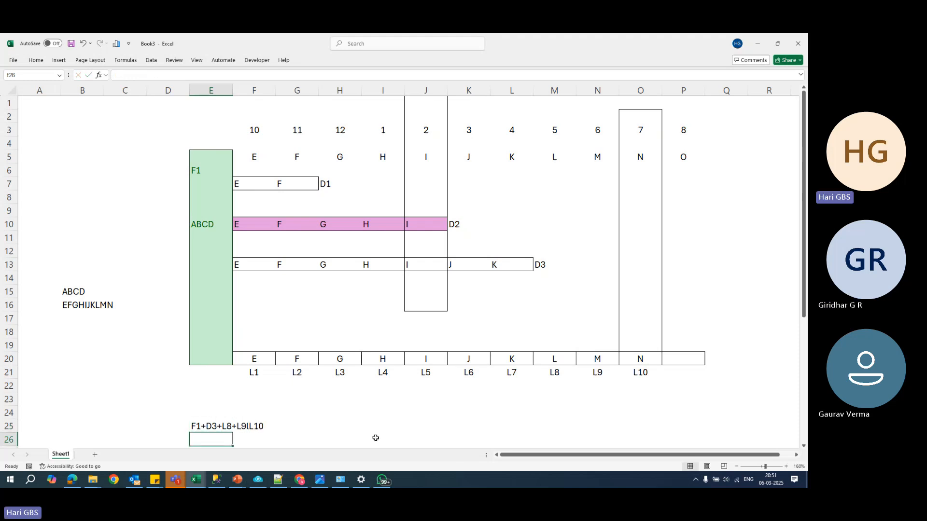
double_click(247, 427)
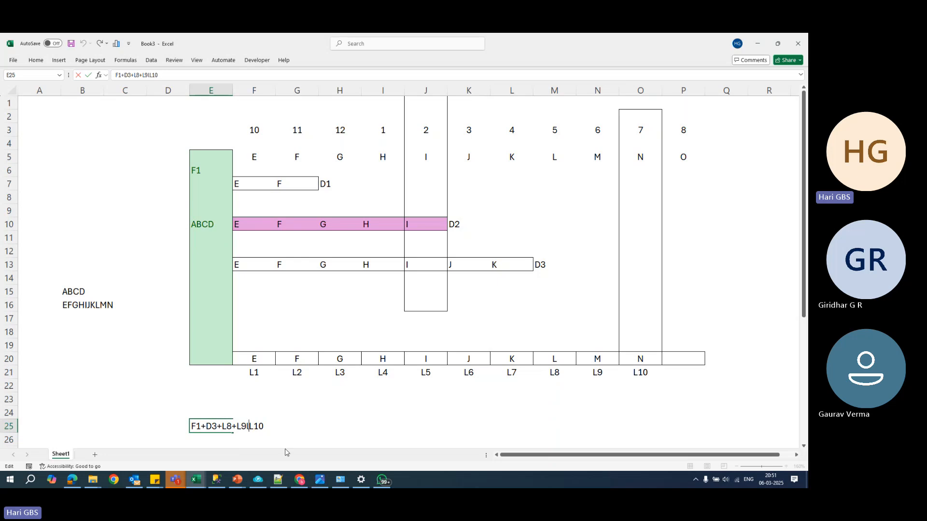
key(BackSpace)
text(+)
key(Return)
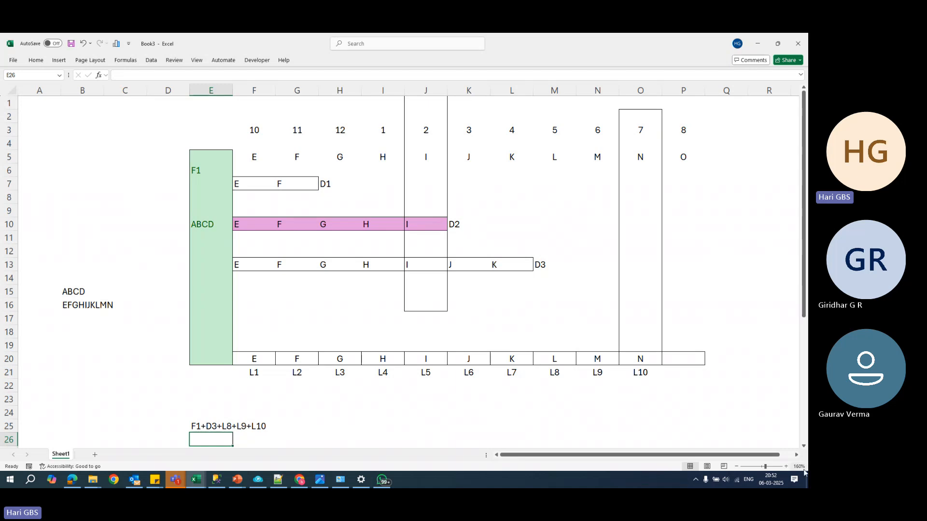
- Apply the green Good cell style to cells Q3 to Q20 as a second full backup block
click(797, 456)
drag(747, 455, 759, 456)
drag(631, 132, 659, 361)
key(ctrl+F1)
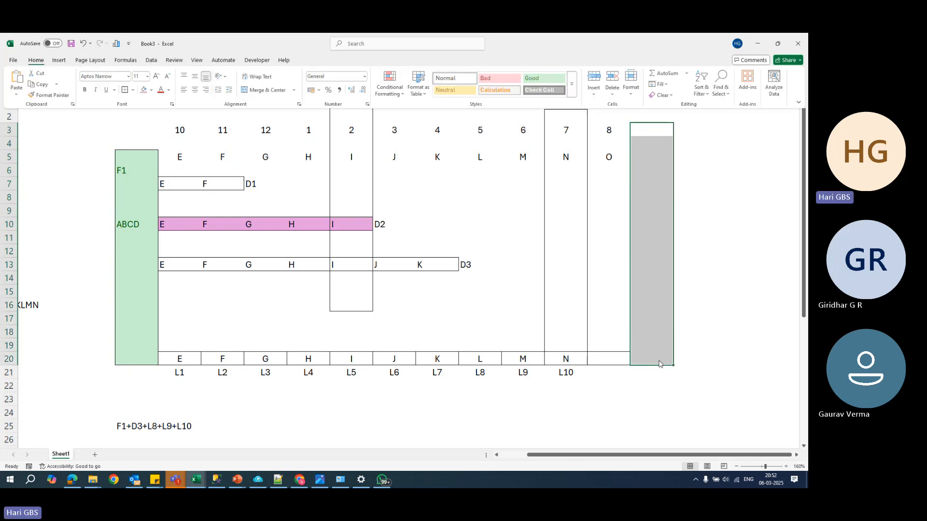
click(36, 62)
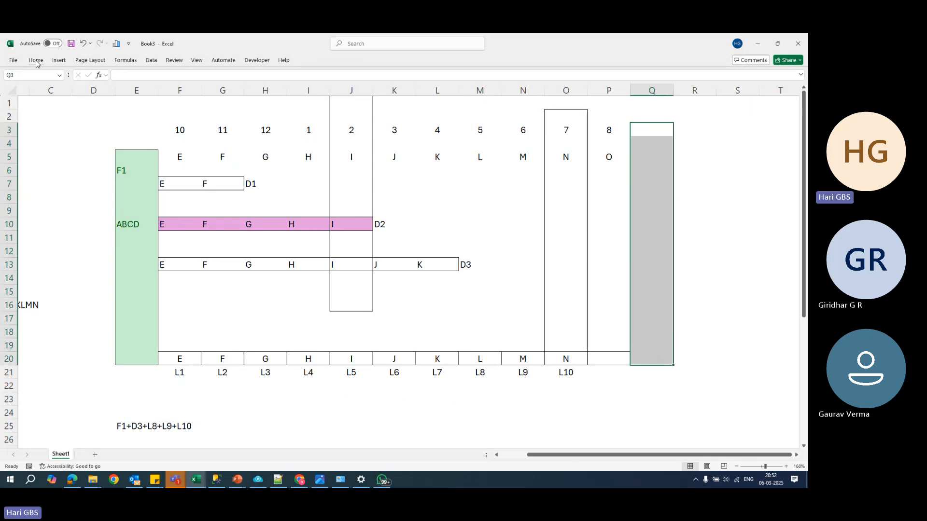
click(37, 63)
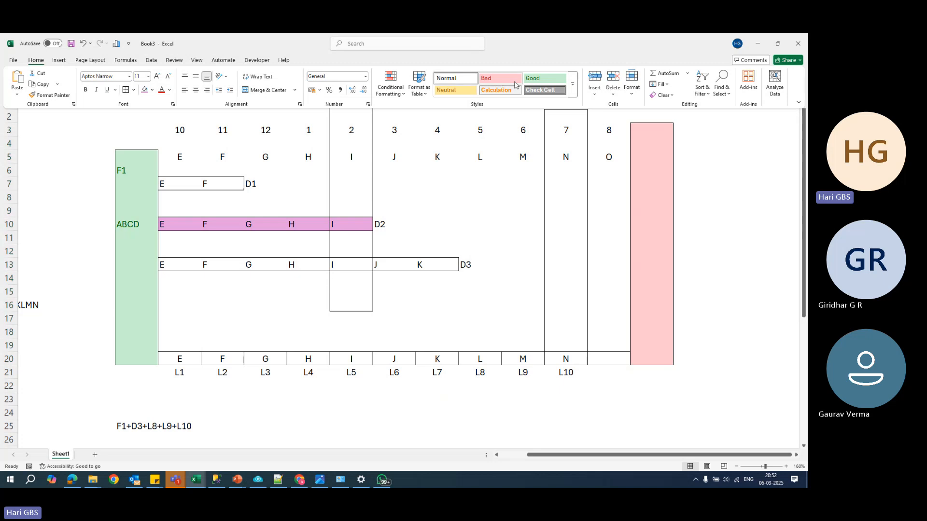
click(545, 77)
- Label the new green block F2 in cell Q3
click(648, 131)
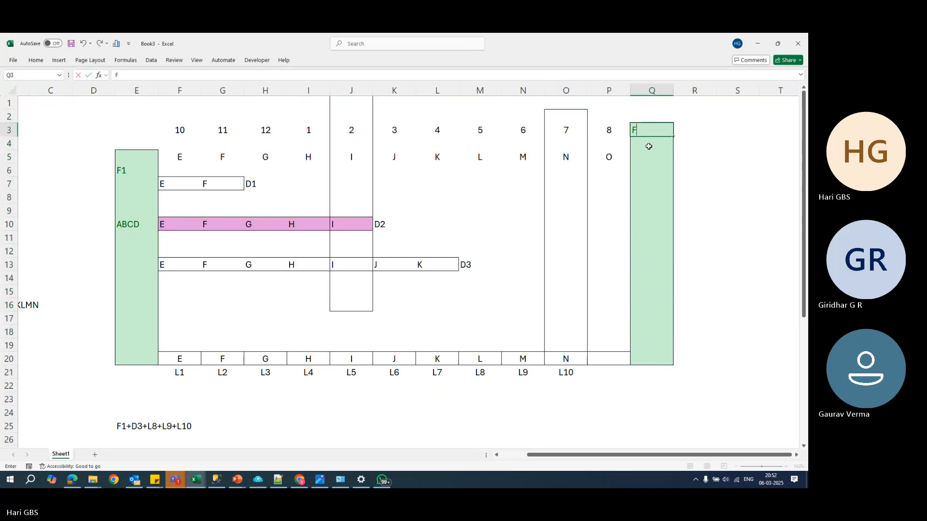
text(F2)
click(657, 155)
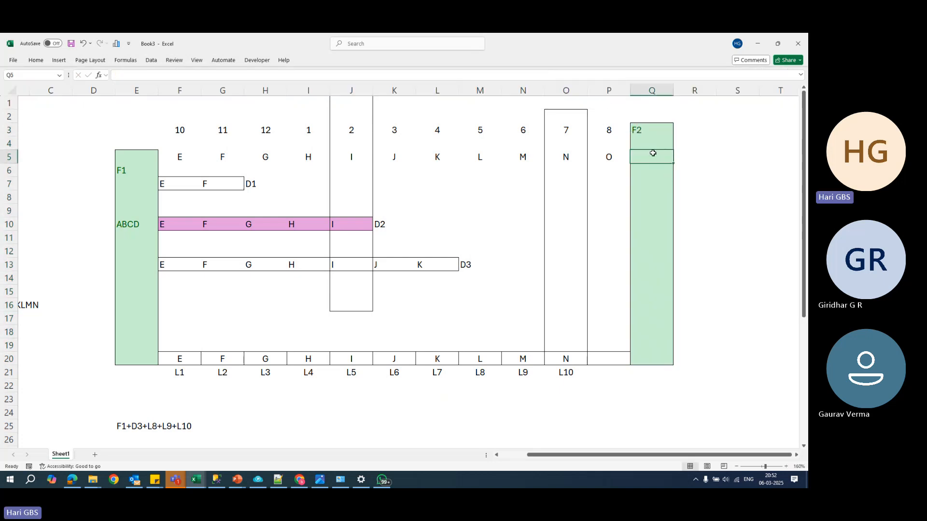
click(651, 181)
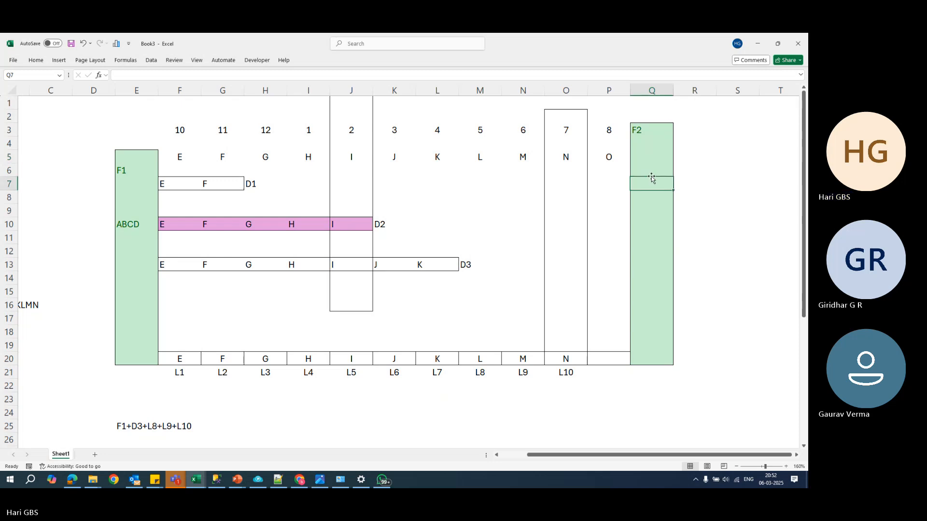
- Enter the time label 9 o clock in cell Q2 above the F2 block
click(664, 114)
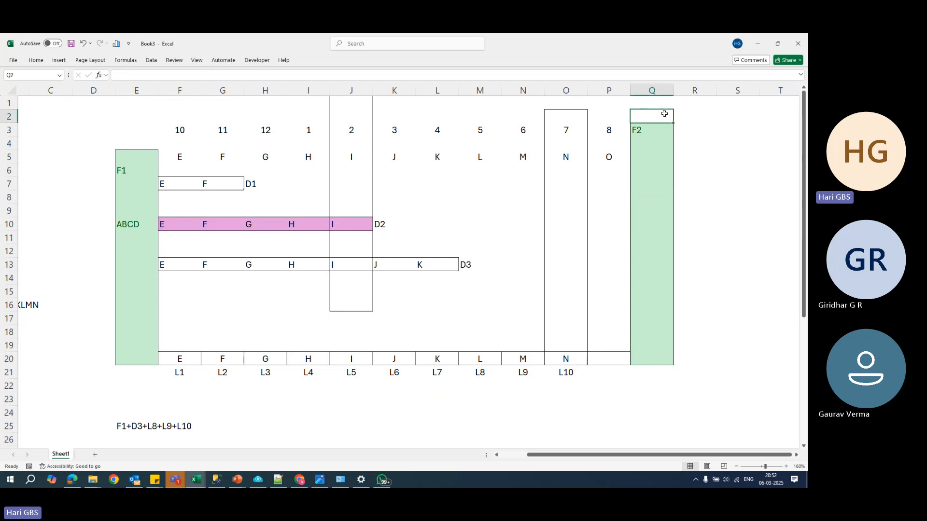
text(9 O)
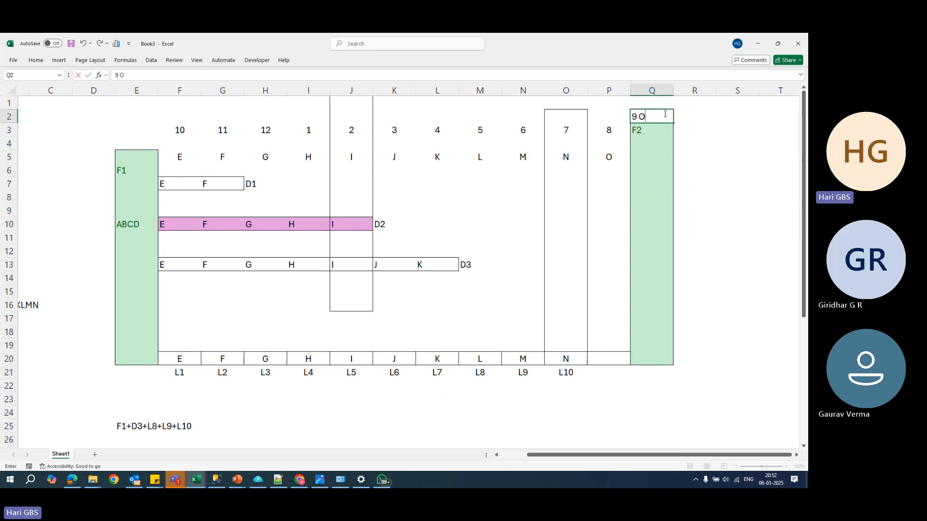
key(BackSpace)
text(o)
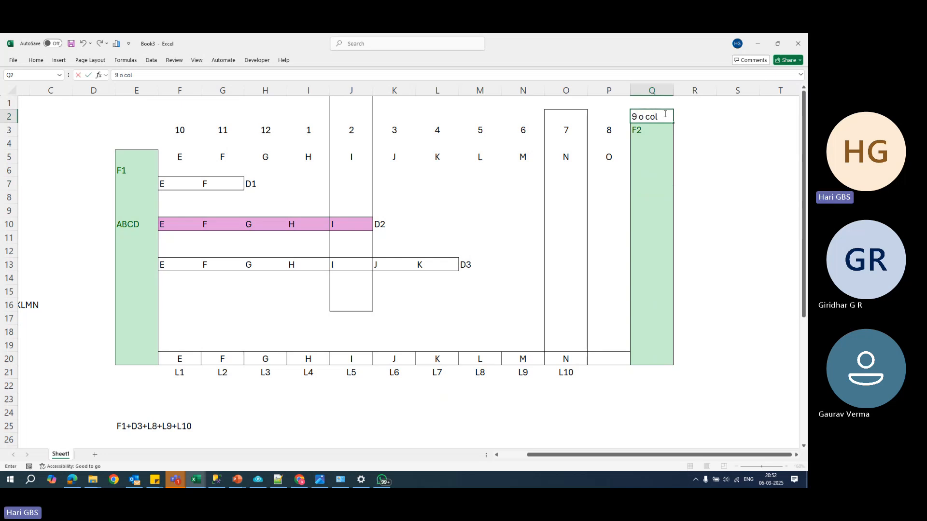
text( col)
key(BackSpace)
key(BackSpace)
text(lock)
key(Return)
- Enter ABCD in cell Q8 inside the F2 block
key(Down)
key(Down)
key(Down)
key(Down)
key(Down)
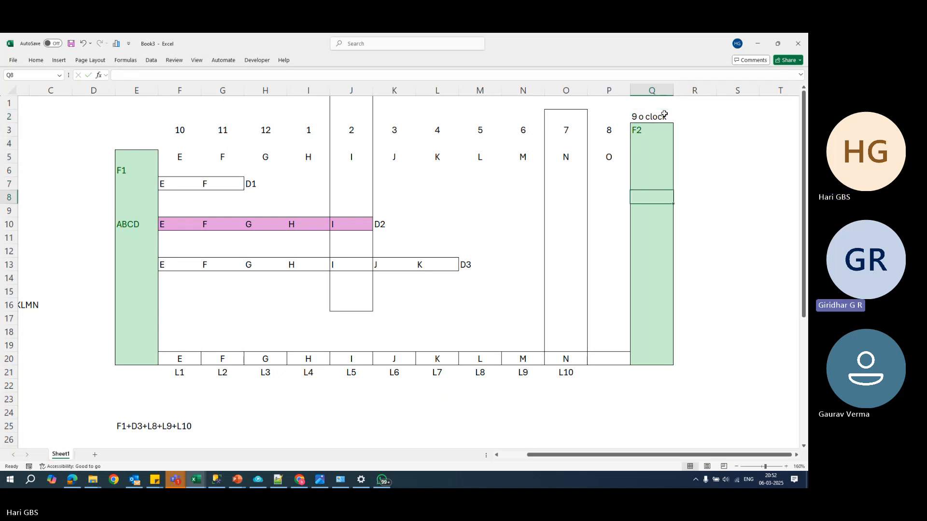
text(ABCD)
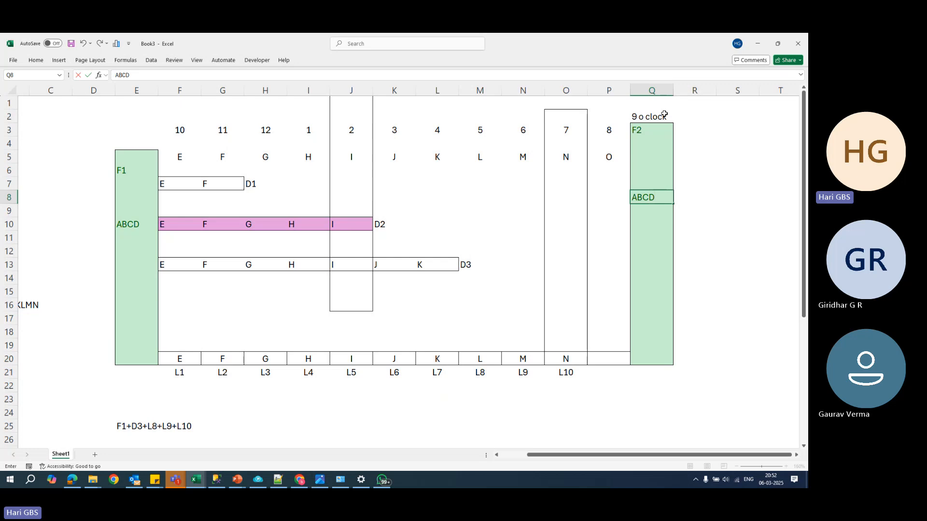
key(Return)
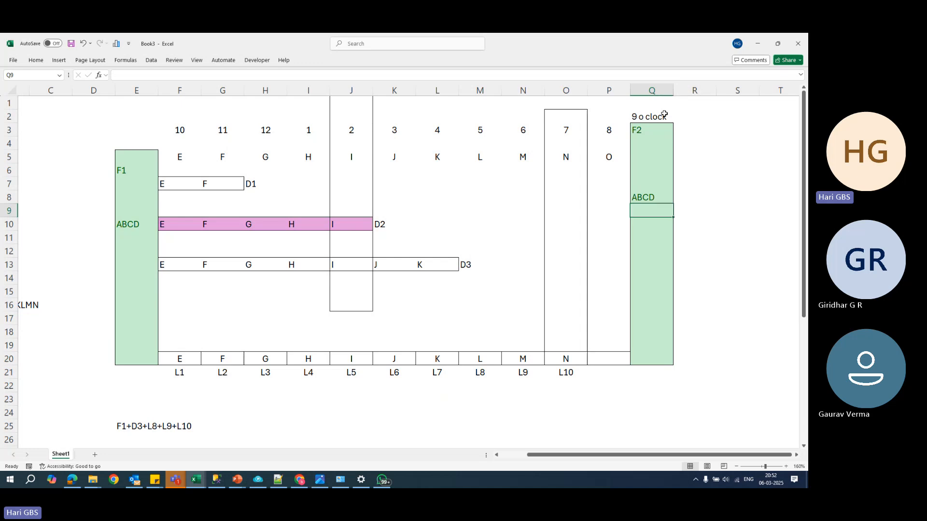
- Enter EFGHIJKL in cell Q9 and MNO in cell Q10 to complete the F2 block's contents
text(EFG)
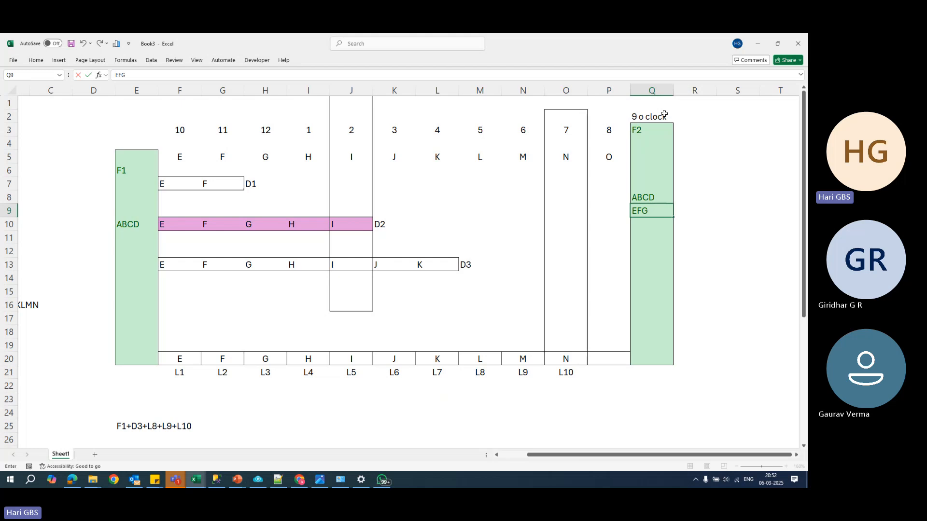
text(HIJKL)
key(Return)
text(MNO)
key(Return)
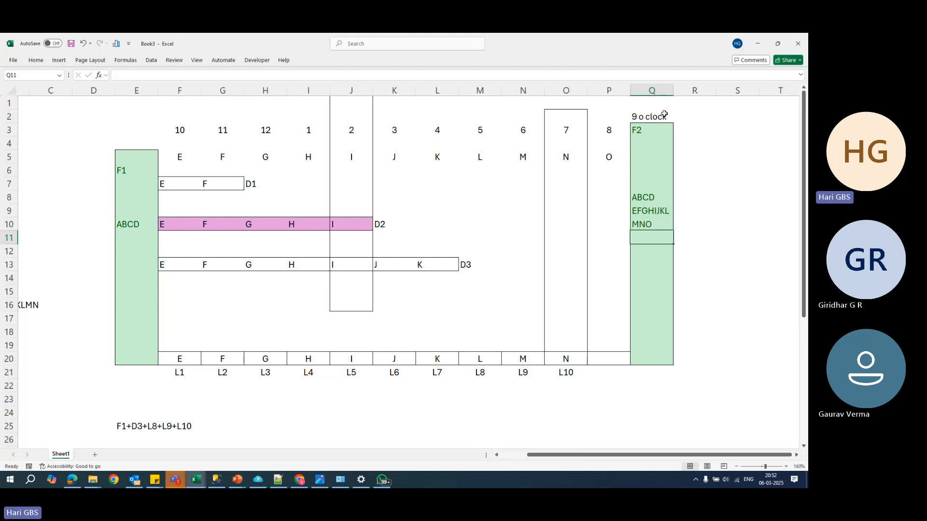
click(664, 199)
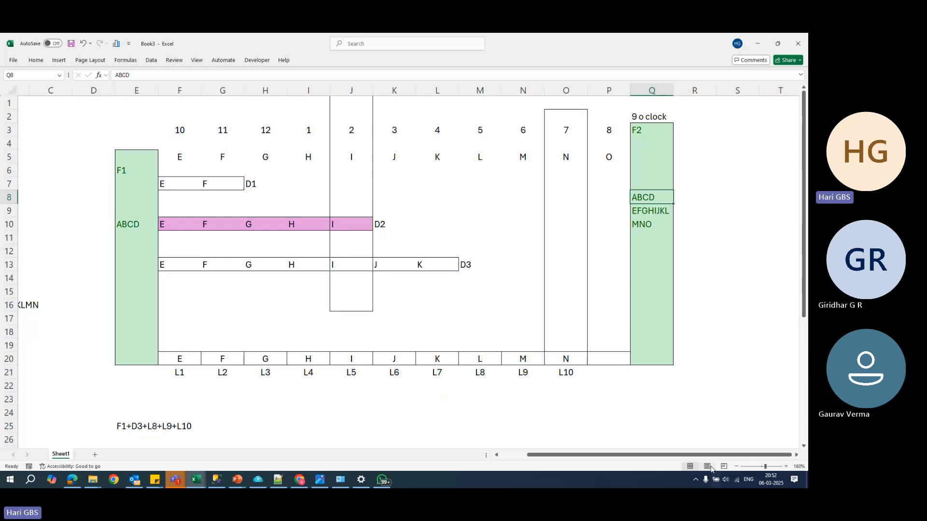
- Enter the time label 10 in cell R2, beside the 9 o clock label
drag(702, 455, 718, 456)
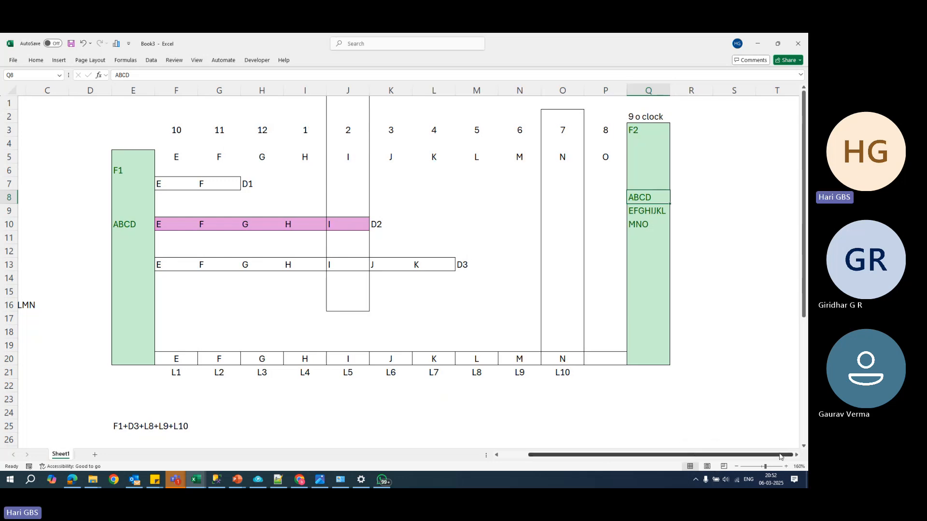
scroll(625, 315, right, 3)
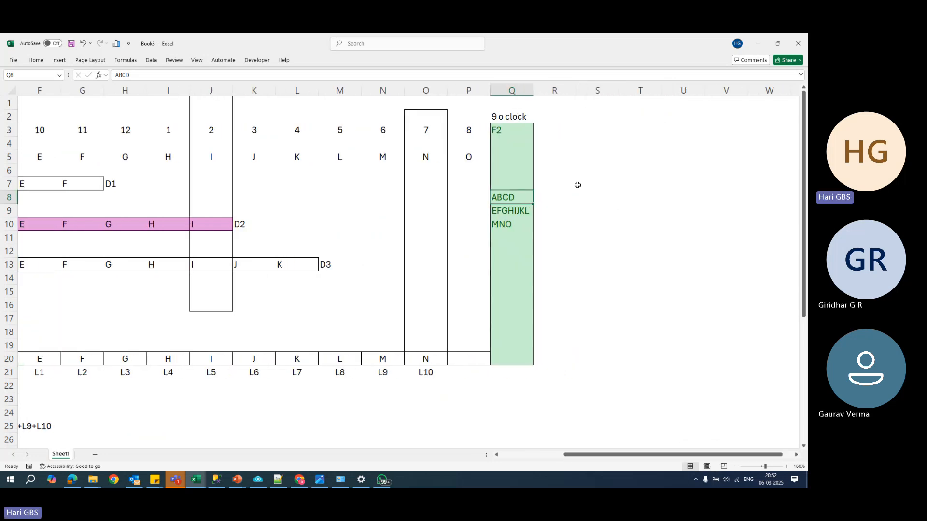
click(569, 116)
text(10)
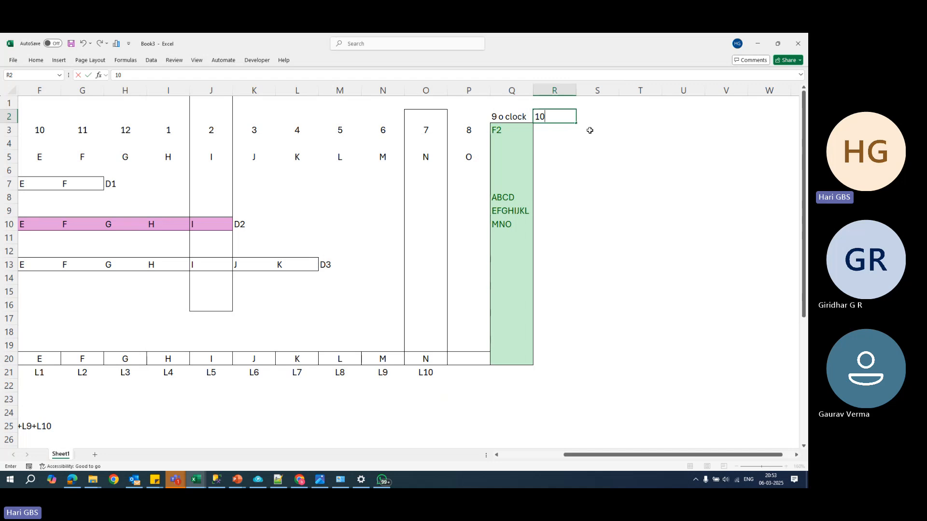
key(Return)
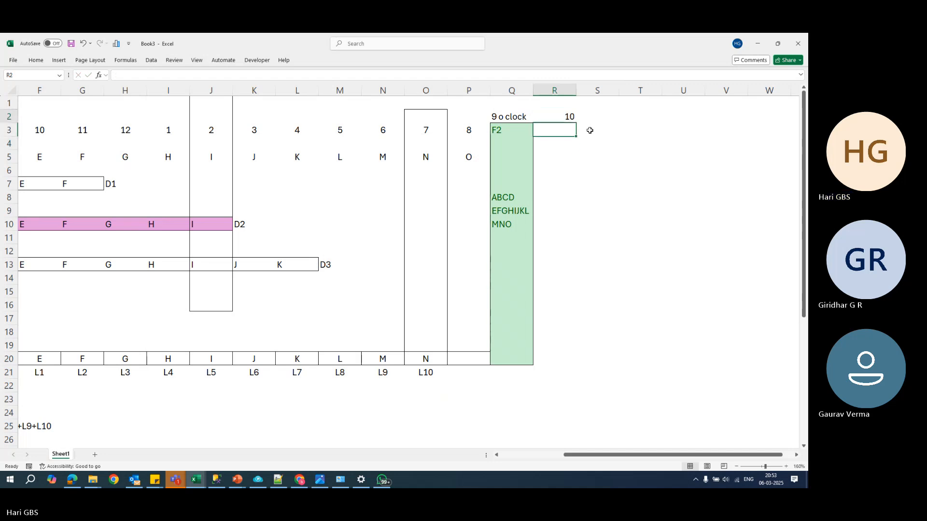
- Add an outline border around cell R5 for the first differential backup after F2
key(Down)
key(Down)
key(shift+Right)
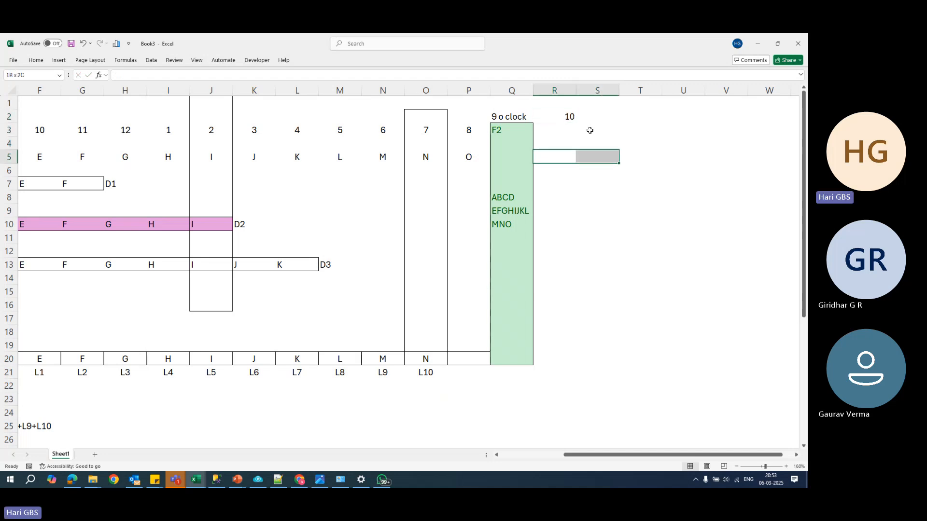
key(shift+Left)
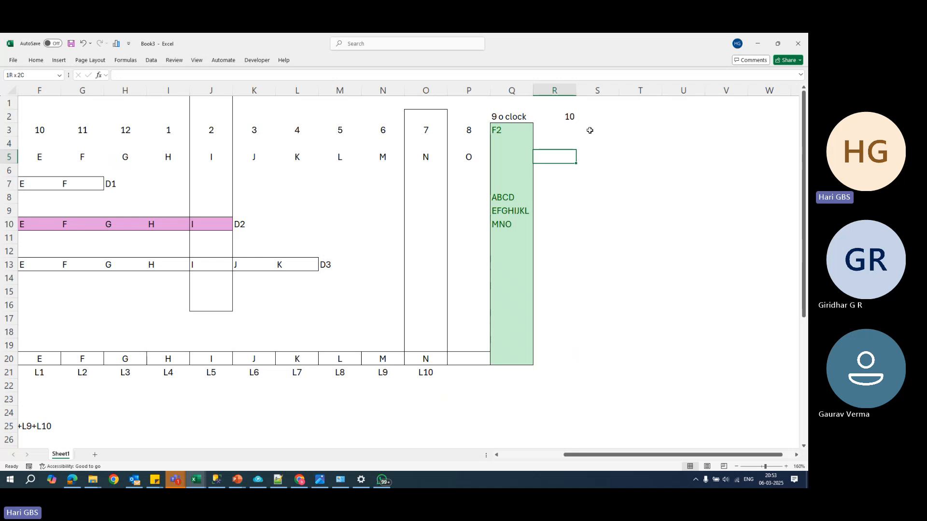
key(ctrl+F1)
key(ctrl+F1)
- Label the outlined cell R5 as F2-D1 in cell S5
key(Right)
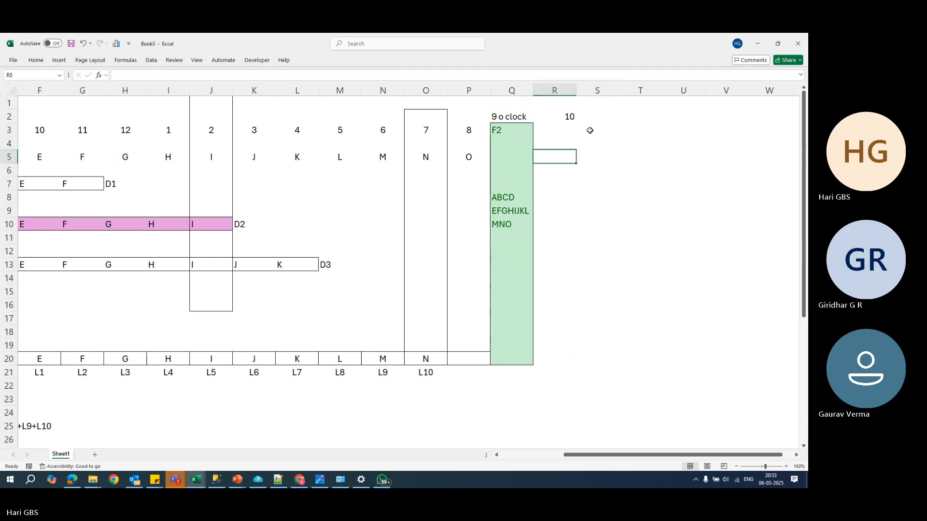
text(F1)
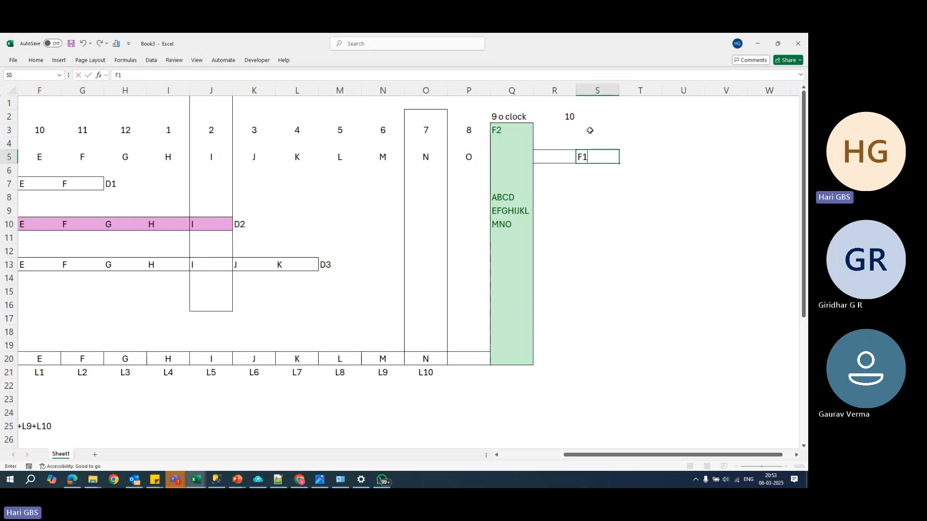
text(-D=)
text(D)
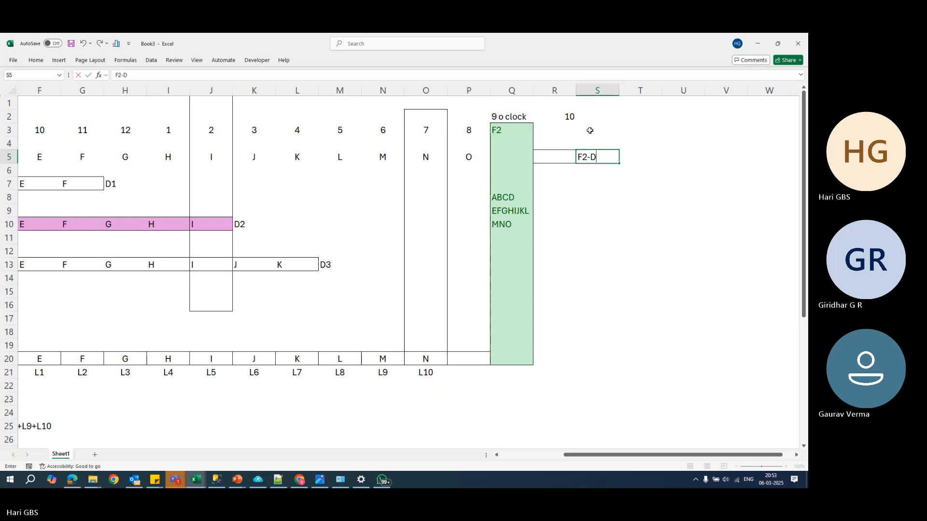
key(Left)
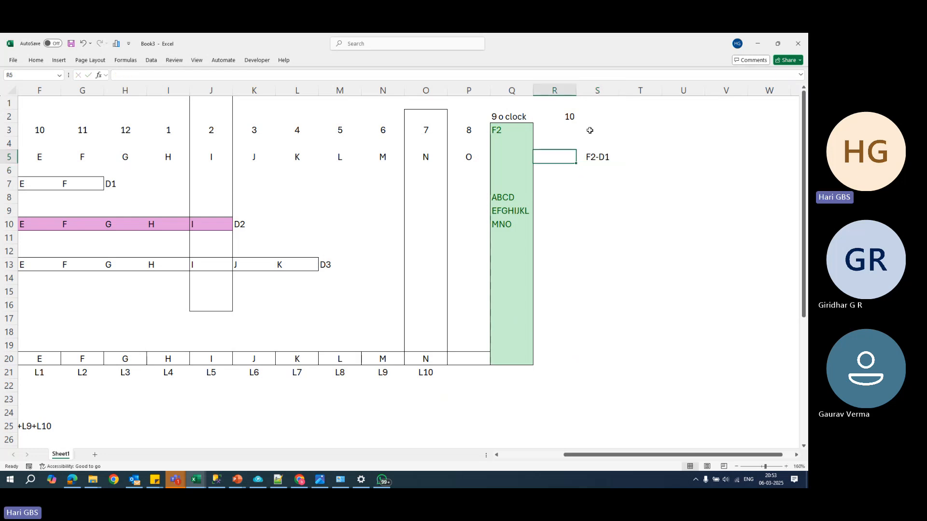
- Enter P in the outlined cell R5 as the F2-D1 backup's content
key(Left)
key(Right)
text(P)
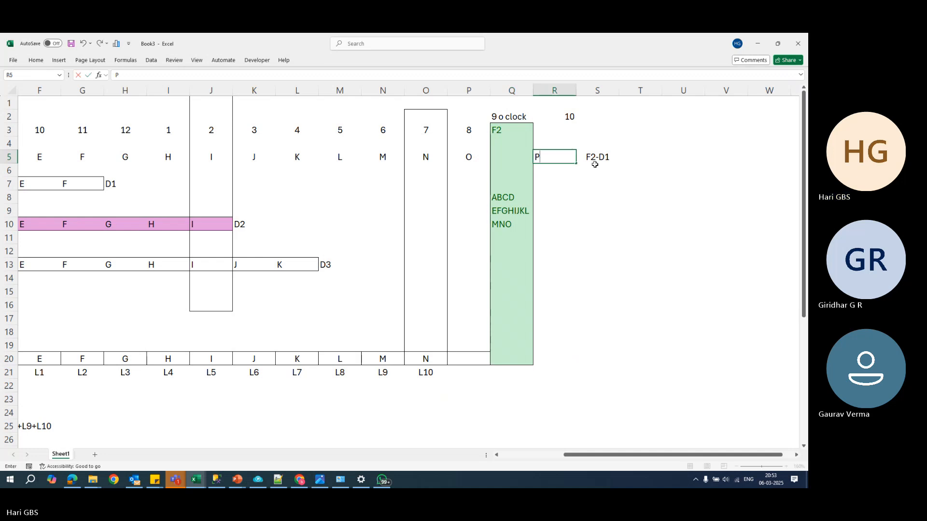
click(592, 210)
- Center the contents of cells R2 to W6 horizontally
click(637, 119)
click(570, 119)
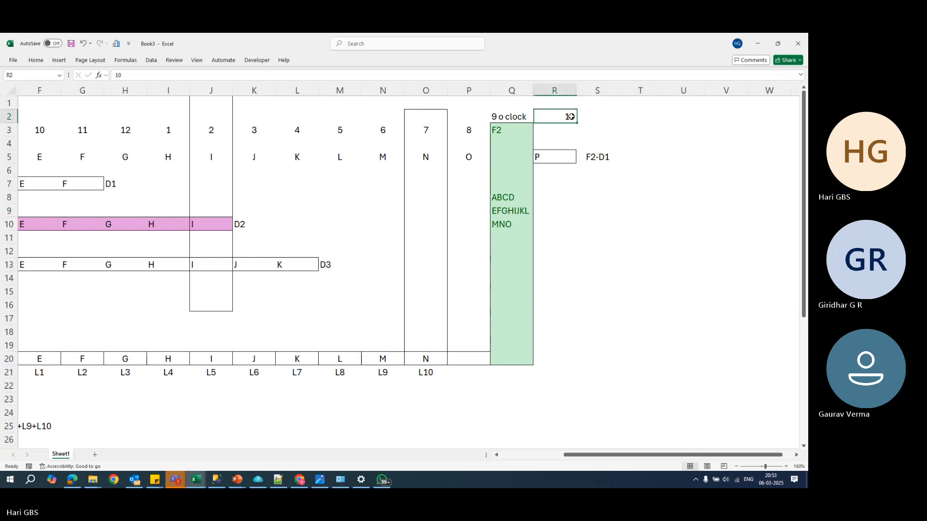
drag(569, 117, 791, 176)
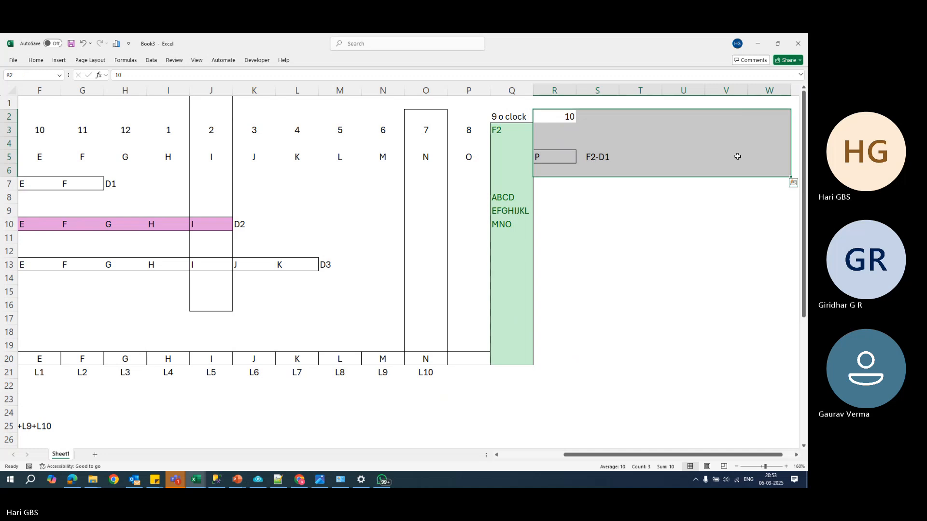
click(35, 60)
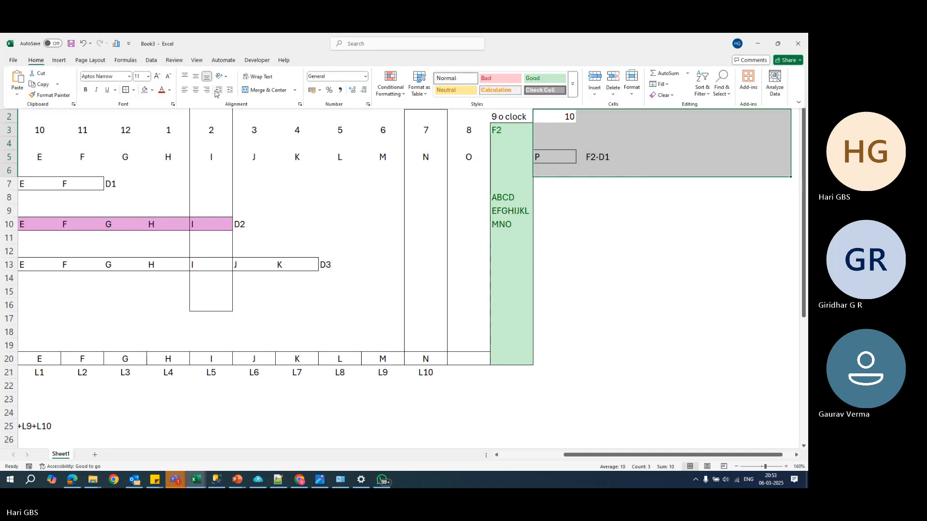
click(197, 91)
click(615, 161)
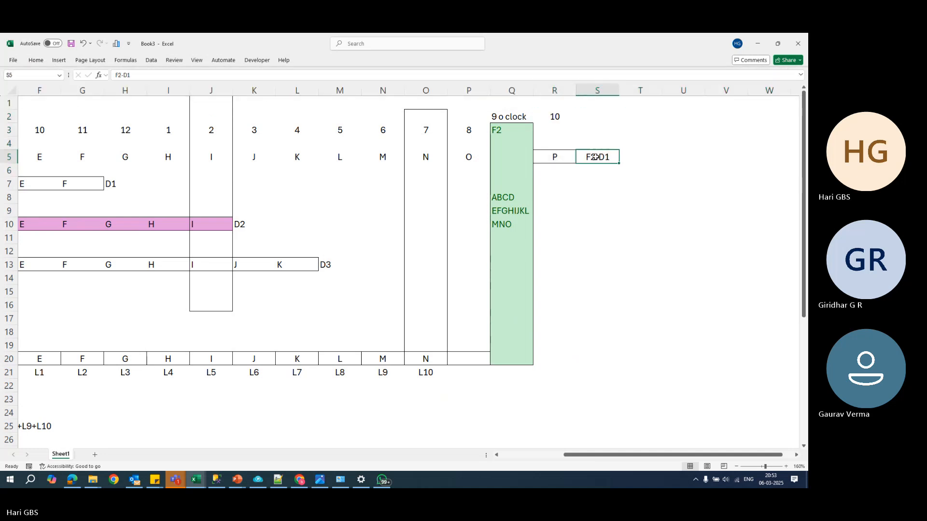
click(545, 193)
- Enter the time labels 11 in cell S2 and 12 in cell T2
click(609, 117)
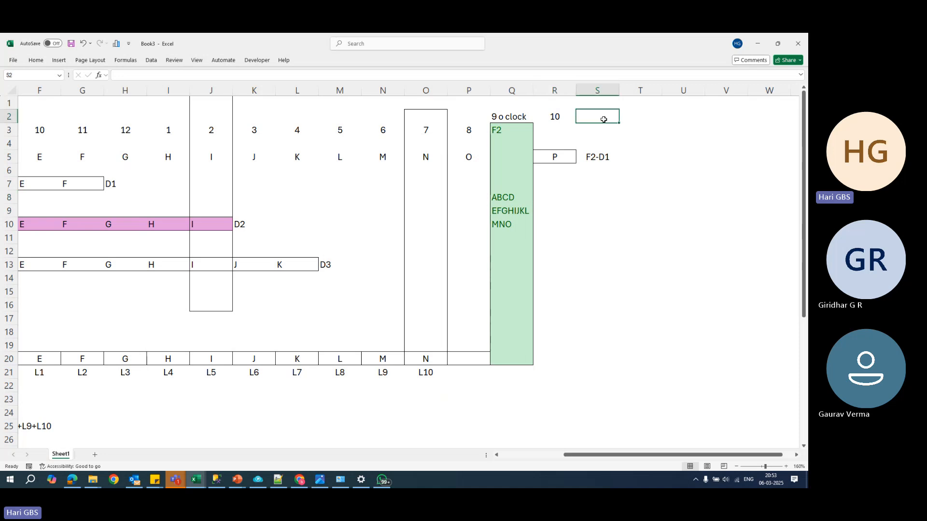
text(11)
click(632, 120)
text(12)
click(643, 169)
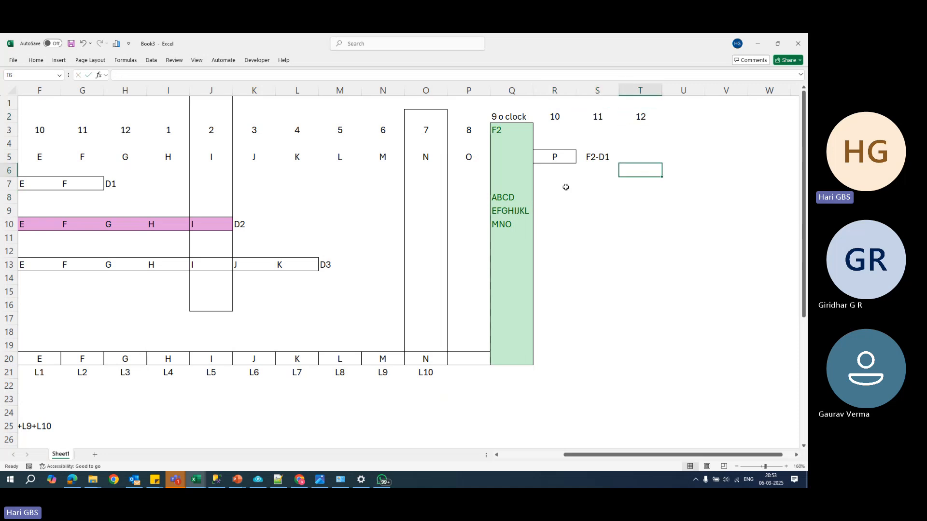
- Add an outline border around cells R7 to T7 for the second differential backup after F2
drag(552, 181, 650, 186)
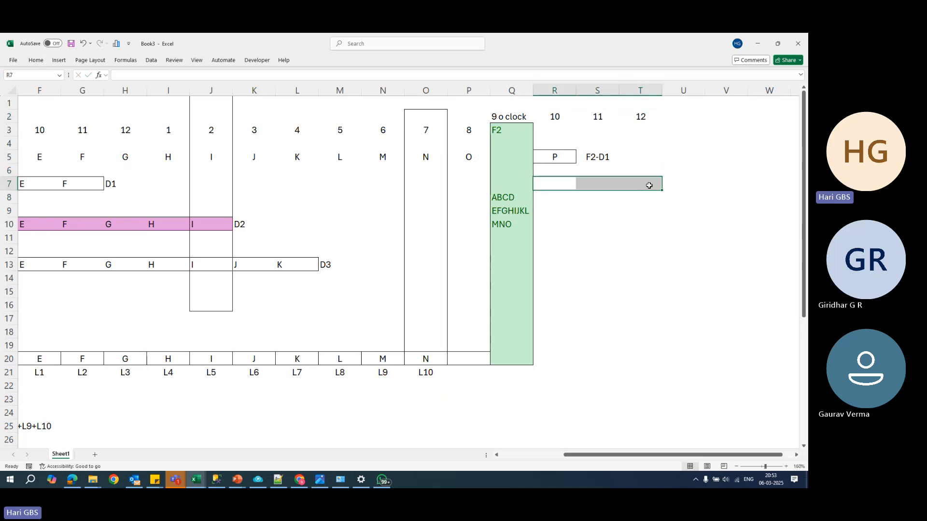
key(alt+h)
key(b)
key(s)
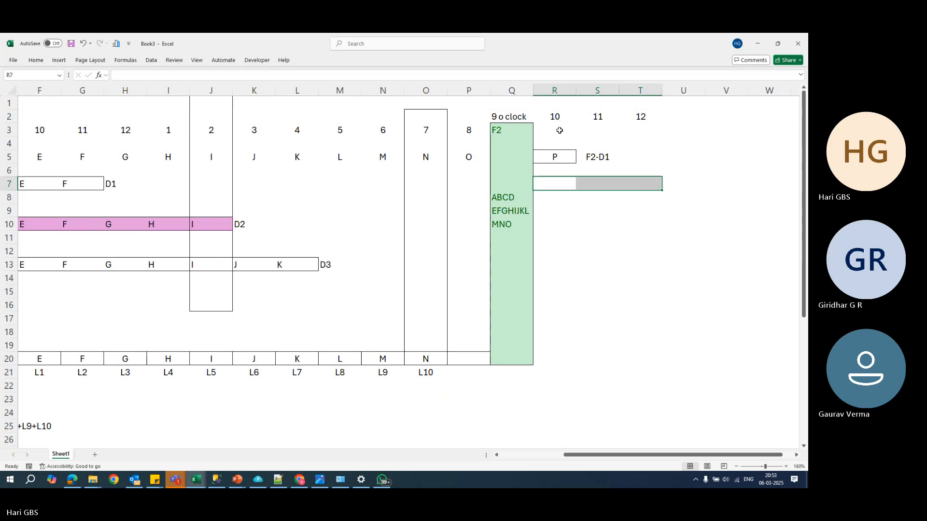
- Enter the data letters P, Q, R, S and T in cells R3 to V3 under the time labels
click(564, 138)
text(P)
key(Tab)
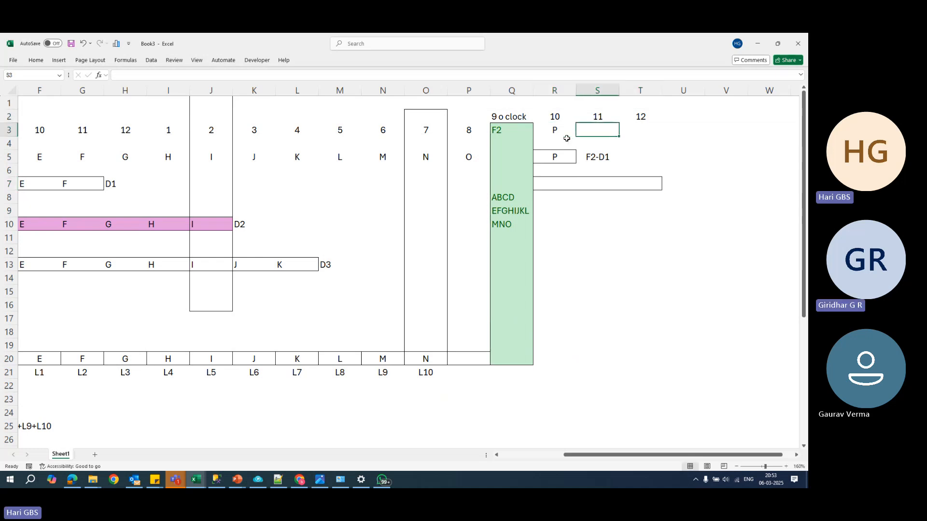
text(Q)
key(Tab)
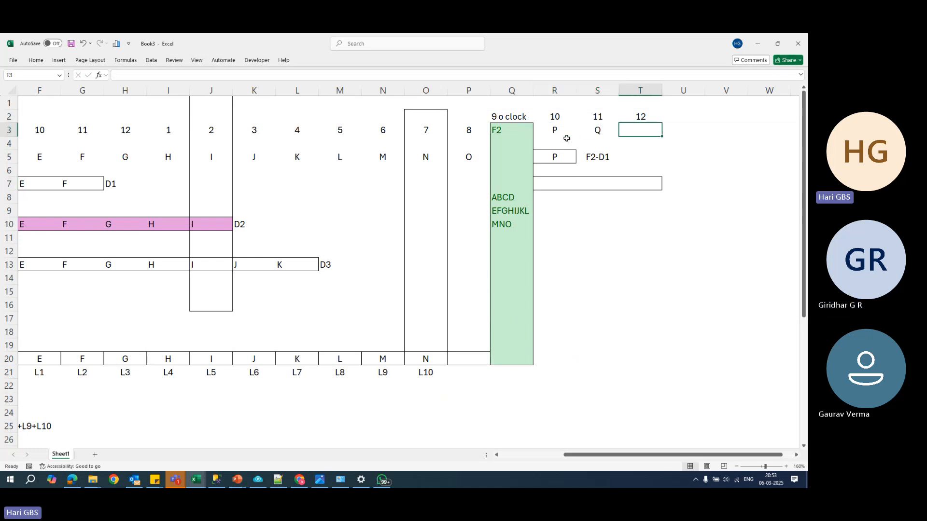
text(R)
key(Tab)
text(S)
key(Tab)
text(T)
key(Down)
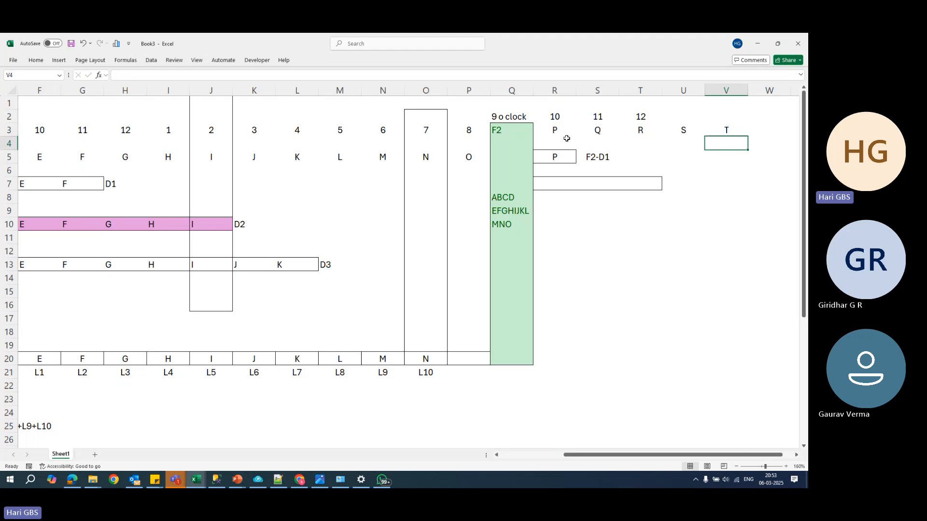
- Label the outlined row R7 to T7 as F2-D2 in cell U7
click(669, 189)
text(F)
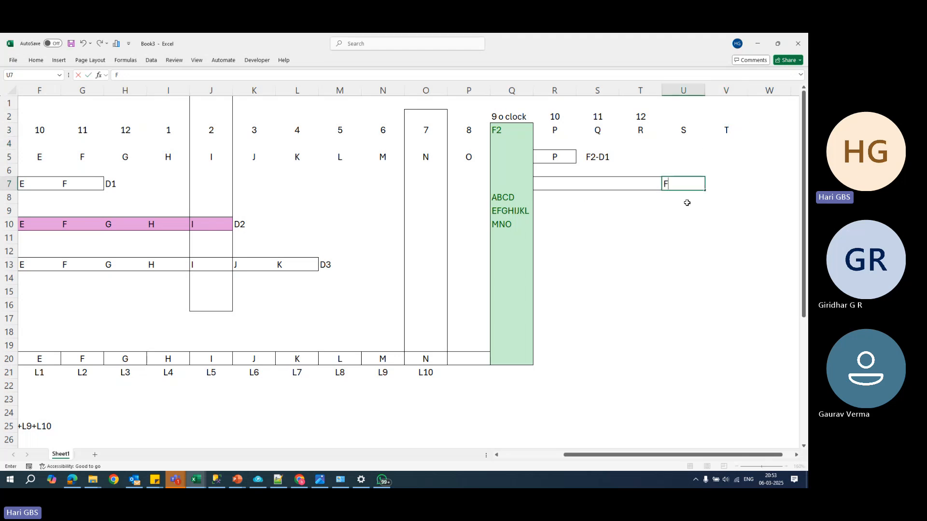
text(2-D2)
key(Return)
- Fill the F2-D2 bar in cells R7 to T7 with P, Q and R
key(Up)
key(Left)
key(Left)
key(Left)
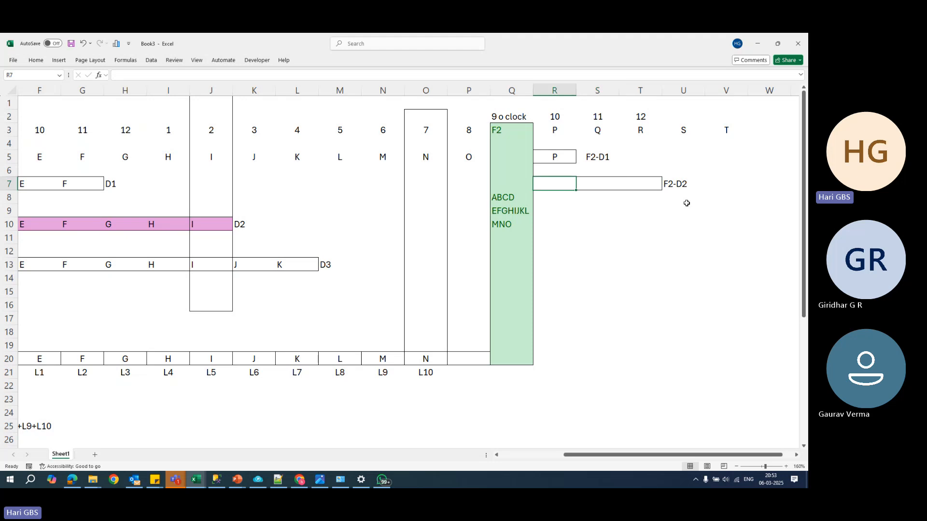
text(P)
key(Right)
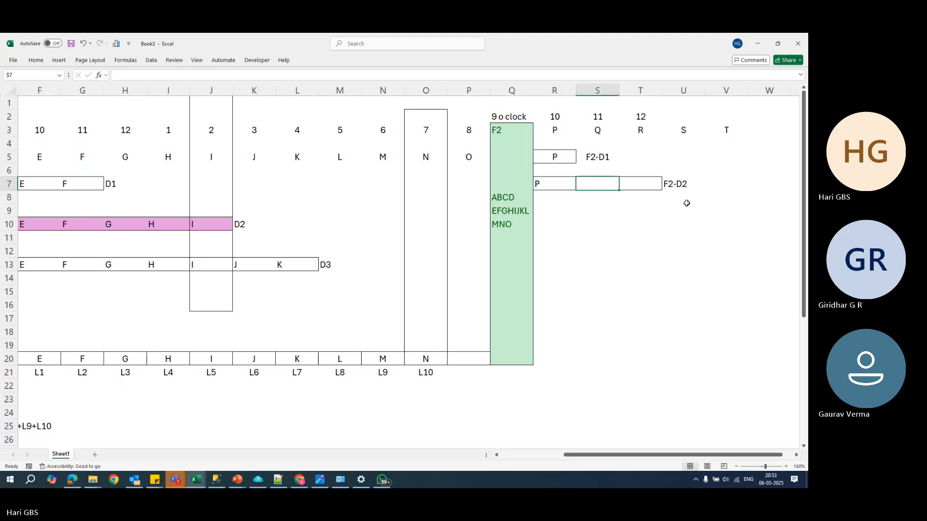
text(Q)
key(Tab)
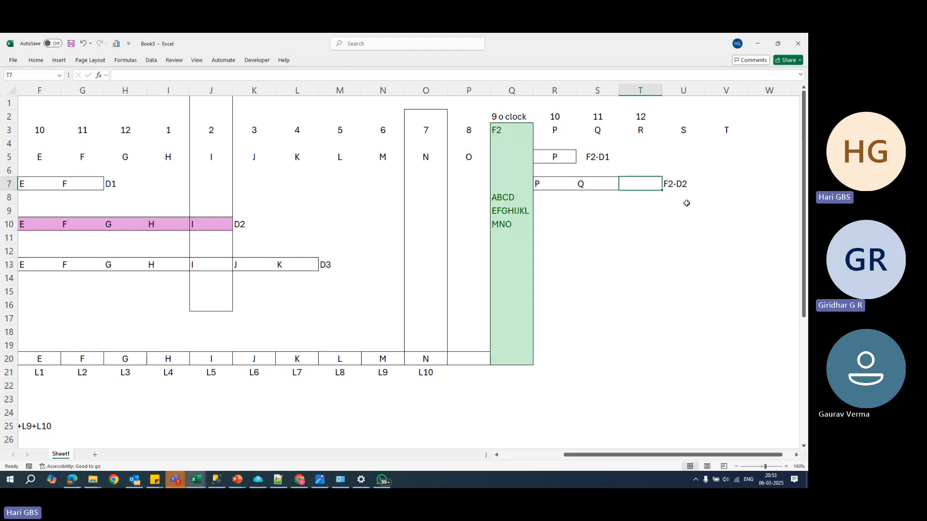
text(R)
key(Return)
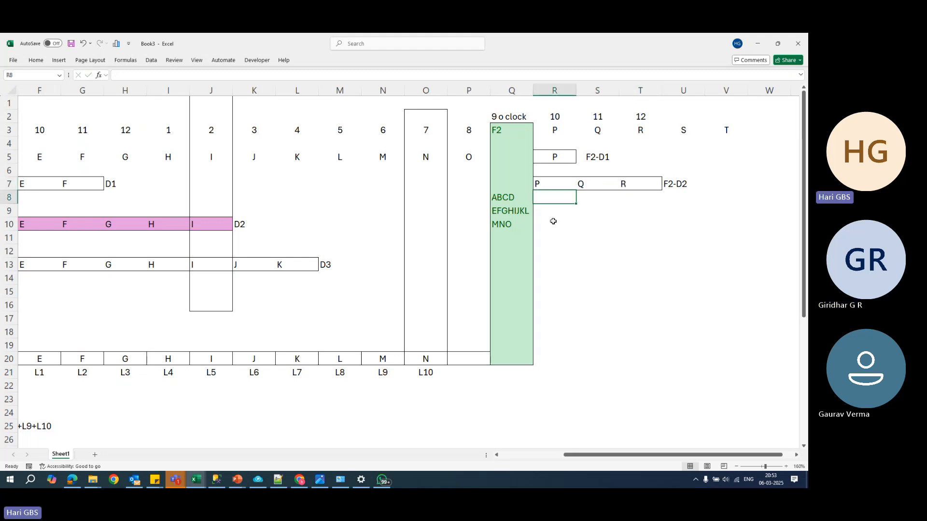
- Examine the F2 block's contents, the F2-D2 differential bar and the log backup row beside it
click(523, 134)
drag(523, 133, 519, 223)
click(518, 222)
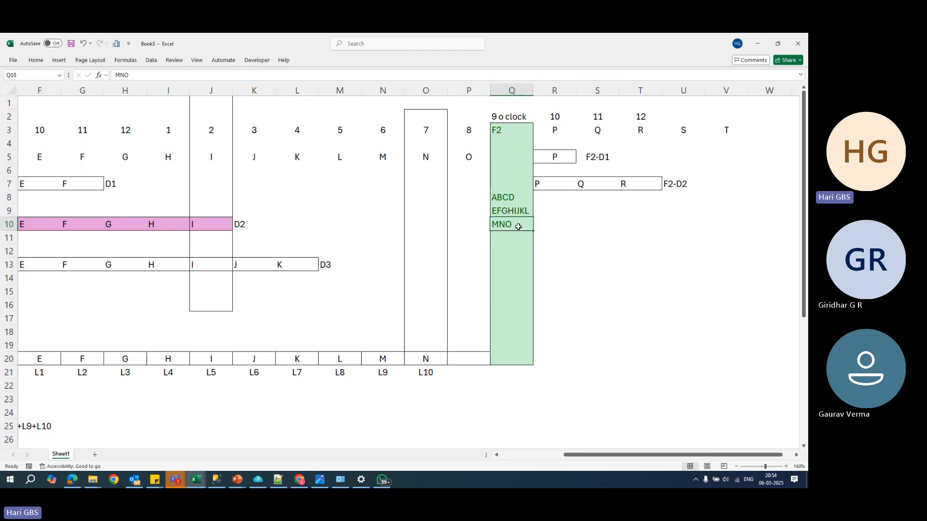
drag(543, 185, 620, 184)
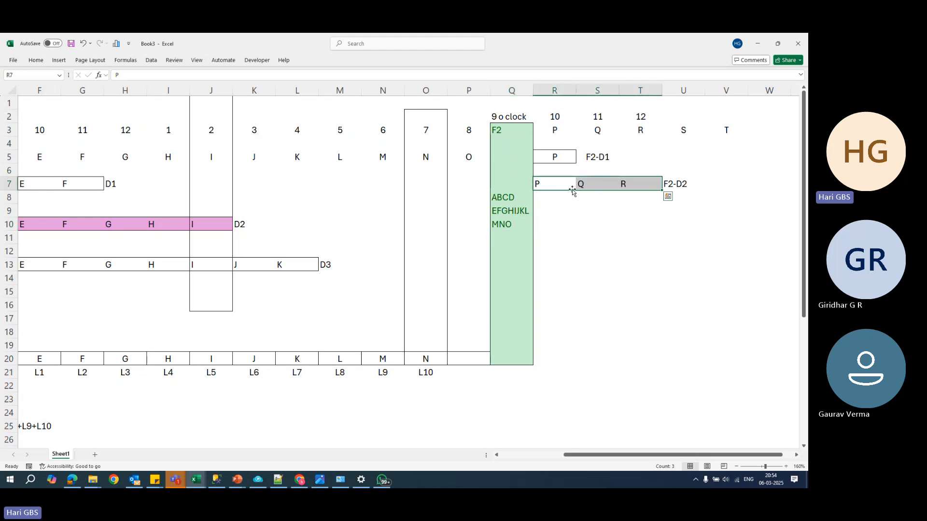
click(552, 184)
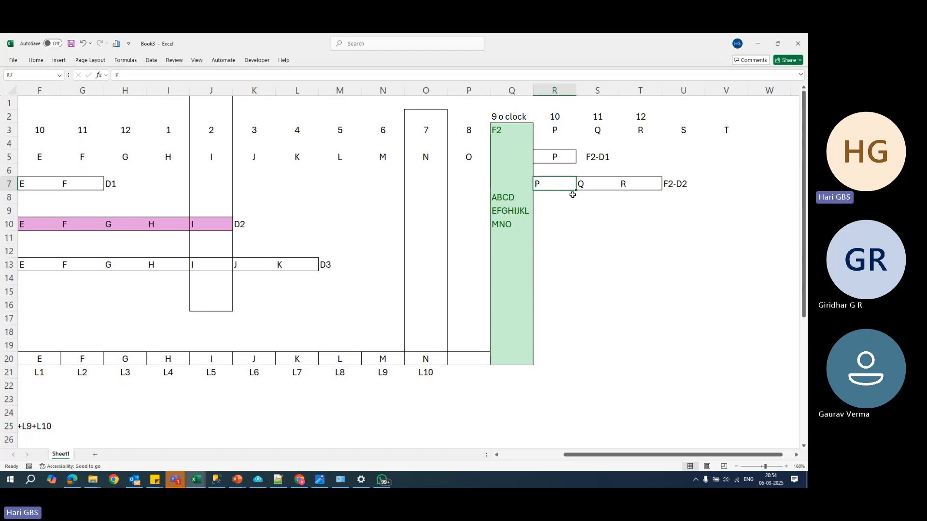
click(676, 184)
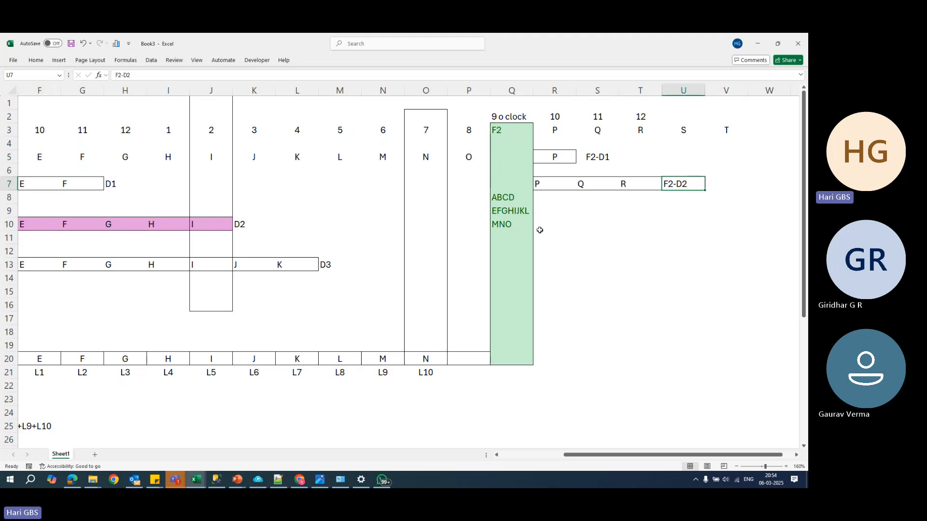
click(477, 372)
click(544, 359)
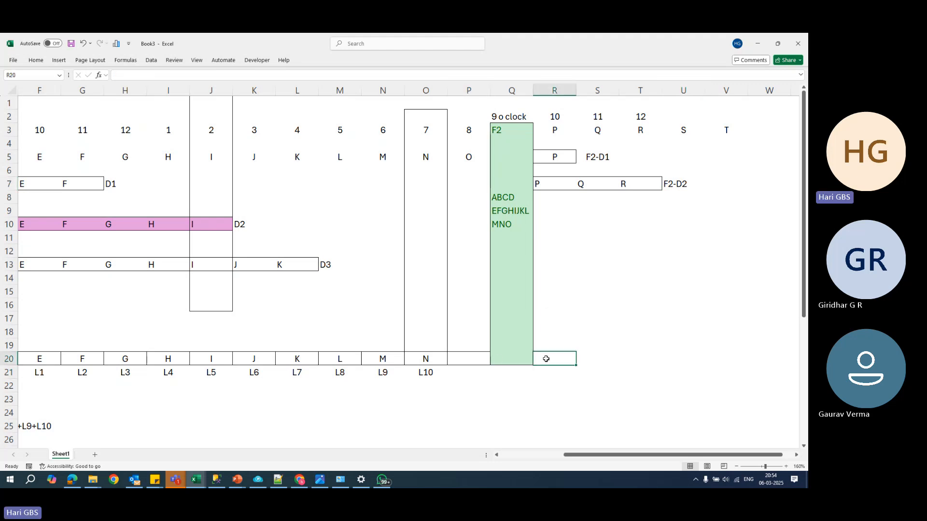
- Add borders to cells R20 to V20 to extend the log backup row past the F2 block
click(426, 374)
drag(545, 359, 737, 358)
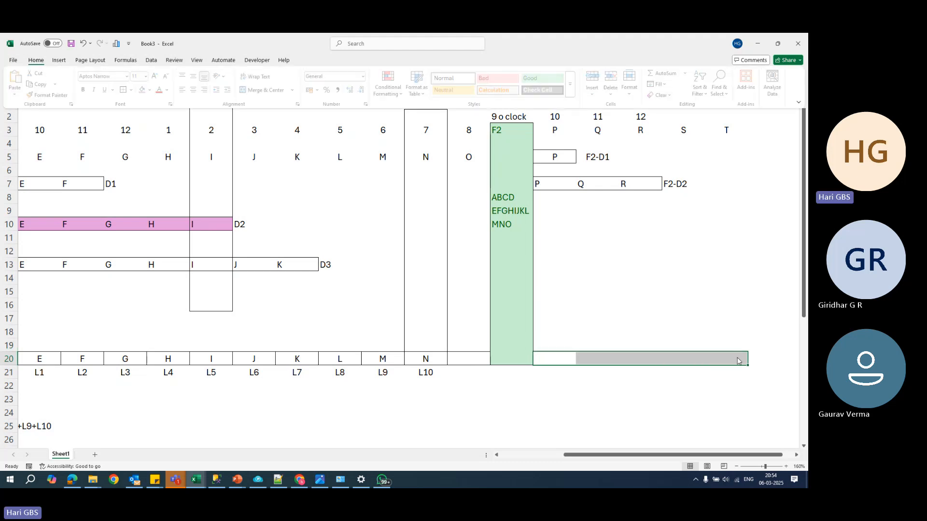
- Label the new log backup cells L11, L12, L13, L14 and L15 in cells R21 to V21
click(560, 374)
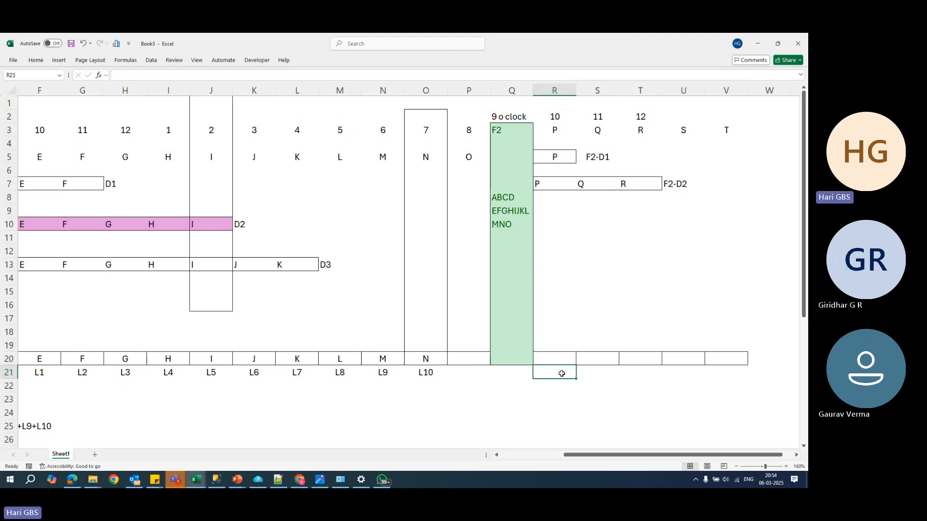
text(L11)
key(Tab)
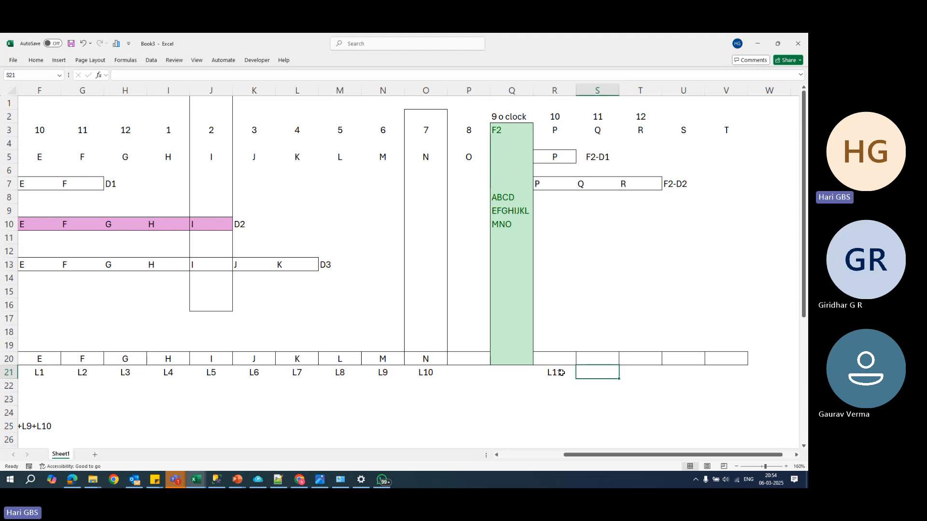
text(L12)
key(Tab)
text(L)
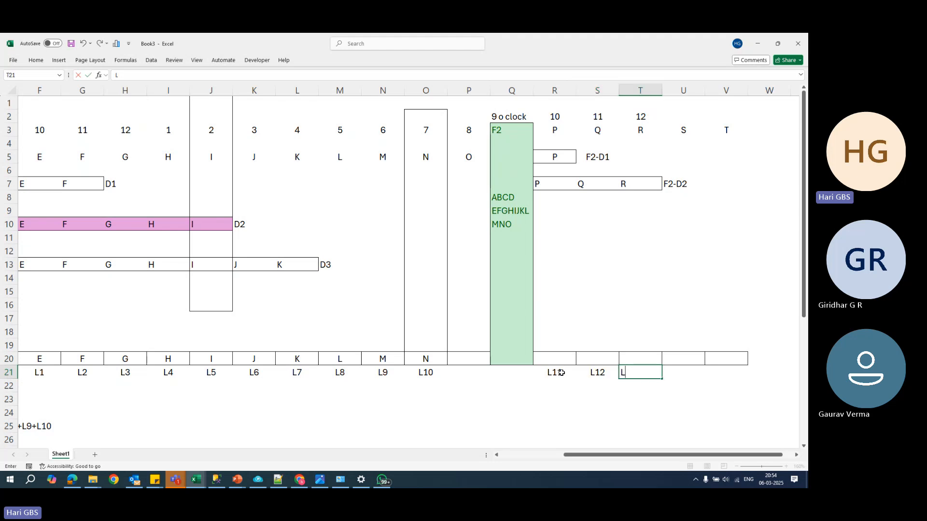
key(Tab)
text(L14)
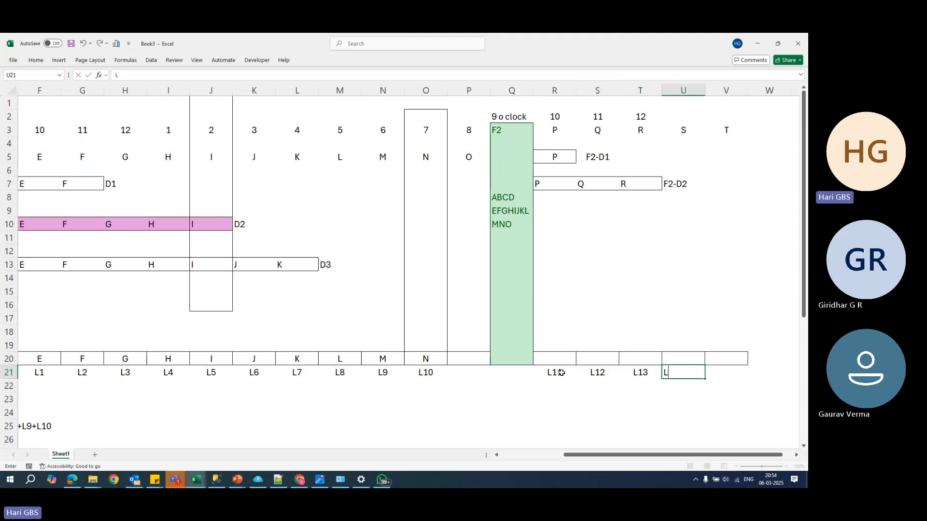
key(Tab)
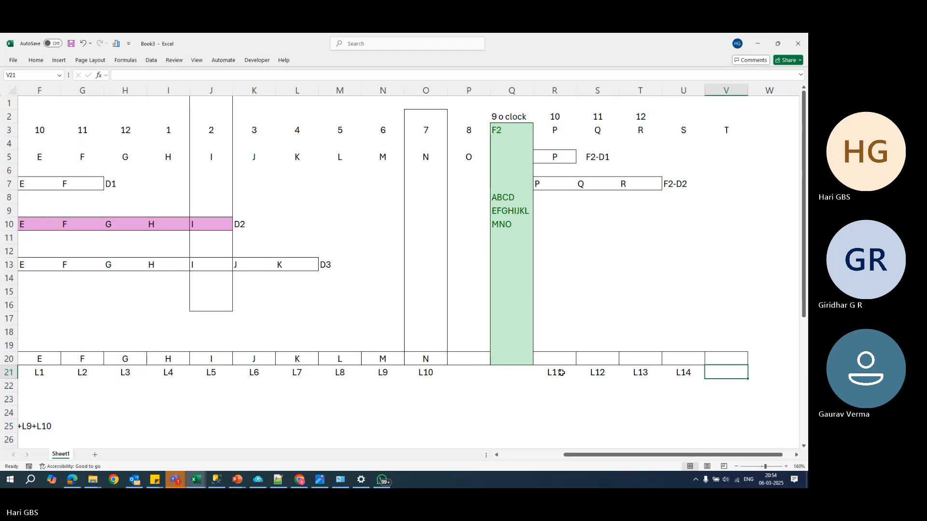
text(L15)
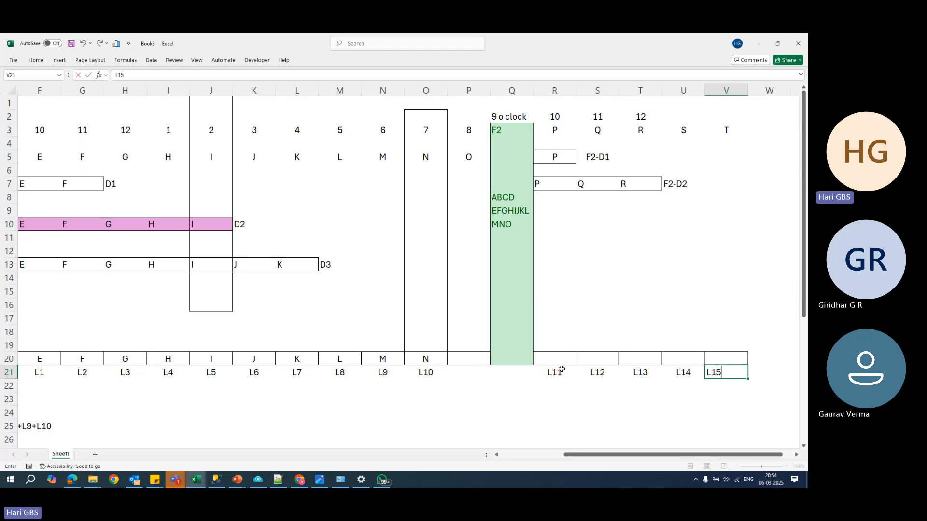
click(614, 255)
- Label the empty log backup cell before the F2 block L11 in P21 and enter 0 in P20
click(641, 187)
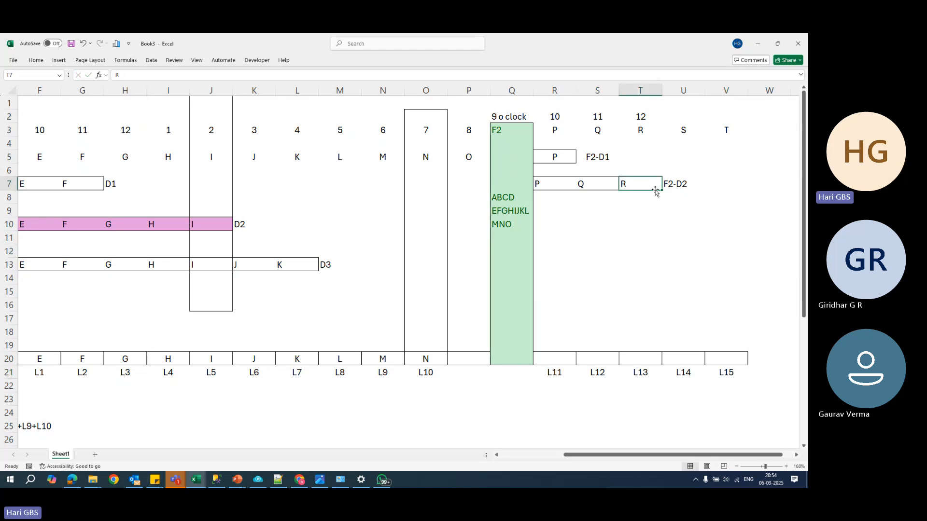
click(604, 159)
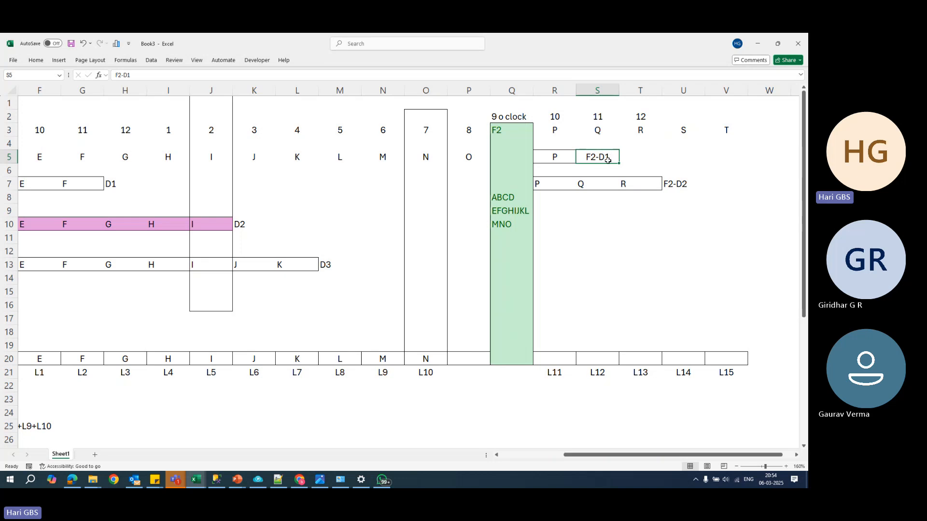
click(563, 379)
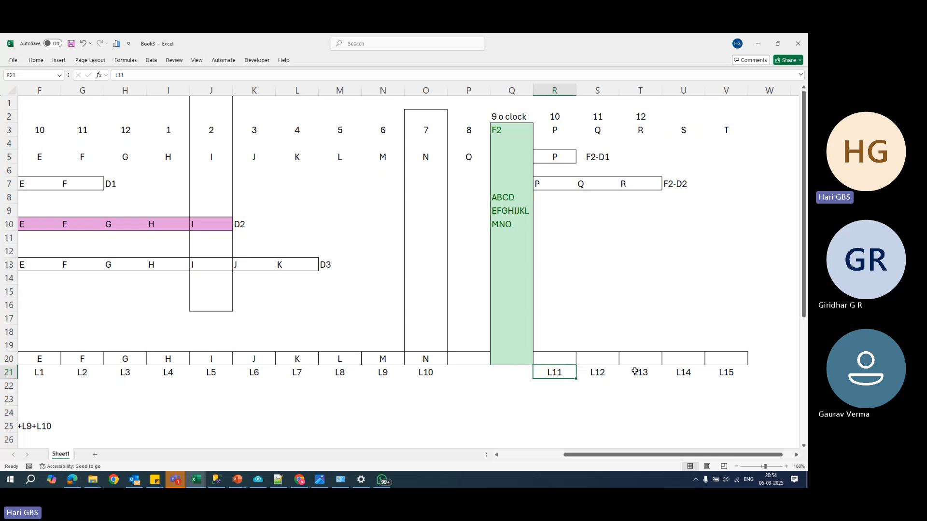
click(475, 372)
text(L11)
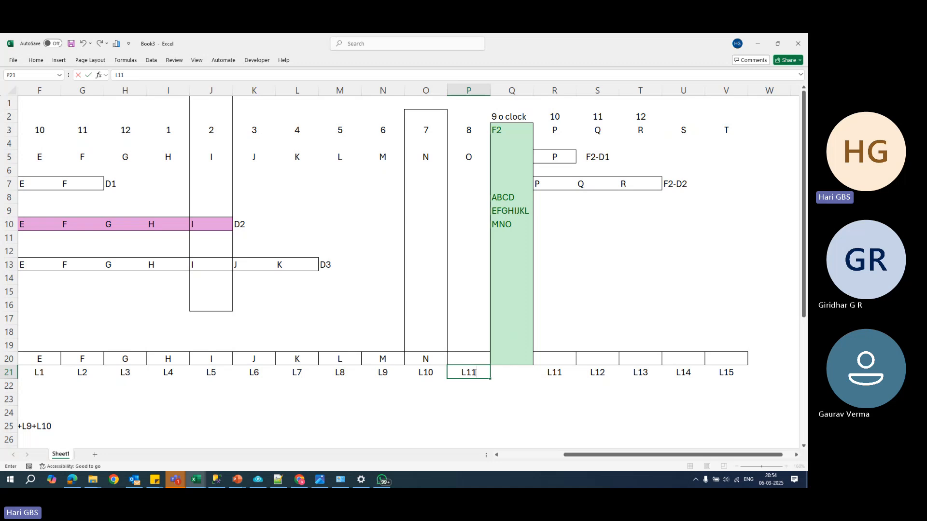
key(Up)
text(0)
click(502, 375)
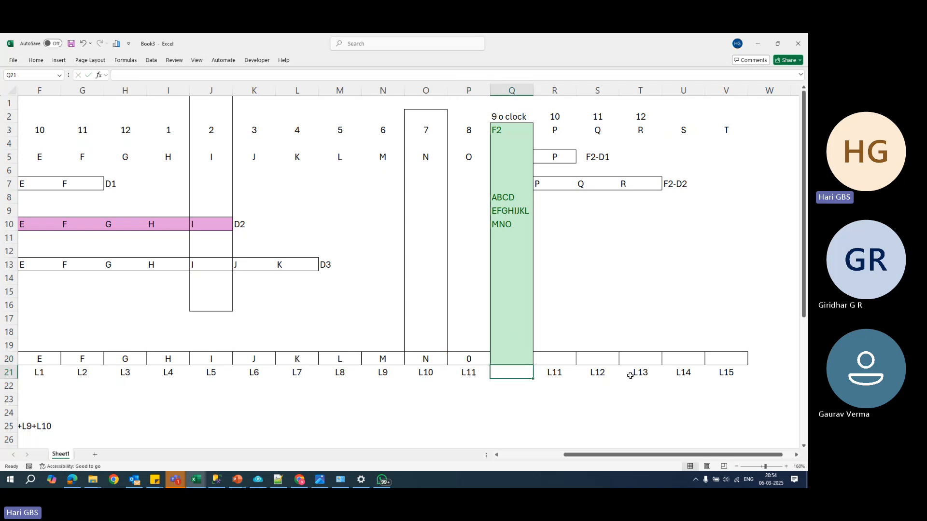
- Renumber the log labels after the F2 block by copying L12 to L15 into R21 to U21 and entering L16 in V21
drag(609, 373, 715, 375)
key(ctrl+c)
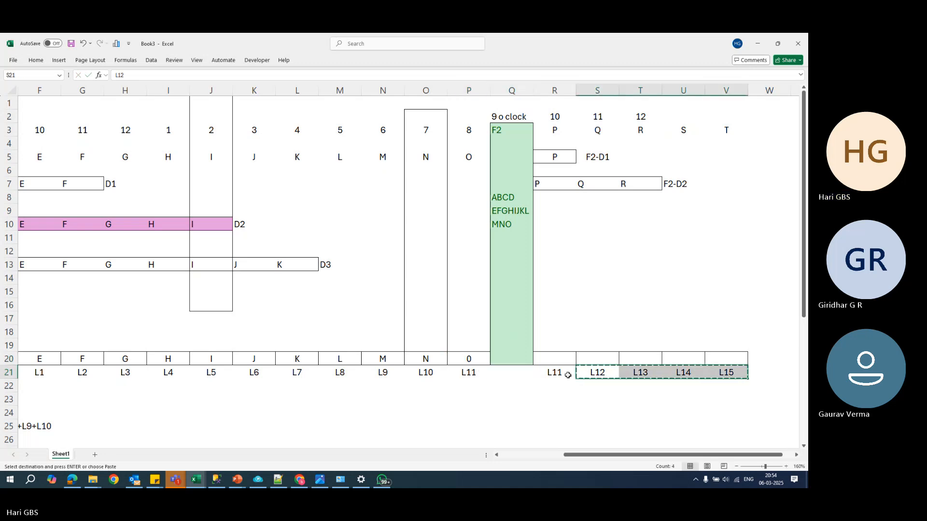
click(568, 375)
key(ctrl+v)
click(731, 371)
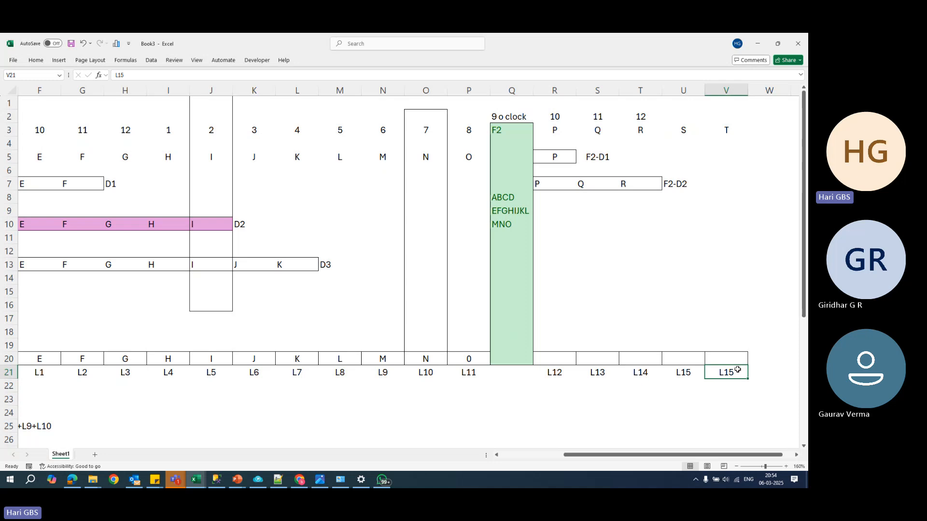
text(L16)
key(Return)
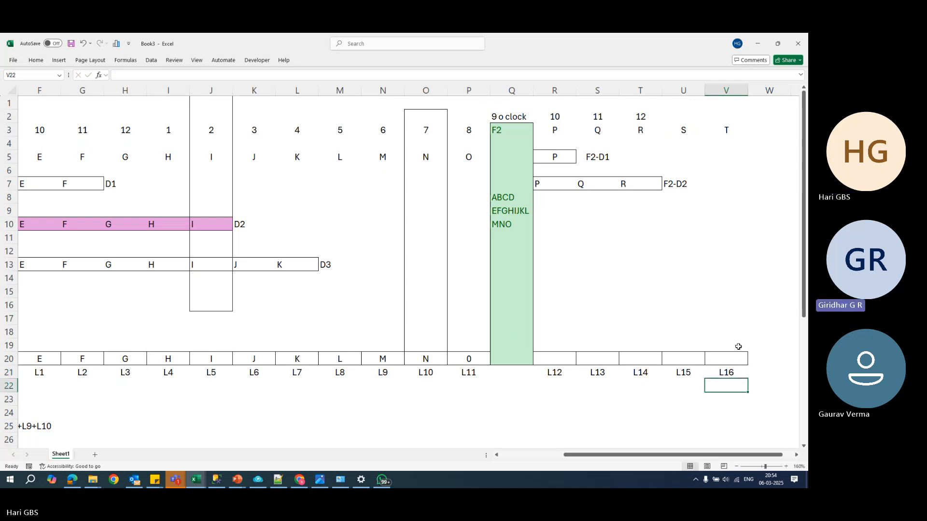
- Examine the F2 full backup block and compare its differentials F2-D1 and F2-D2 with the D1 differential of F1
click(551, 359)
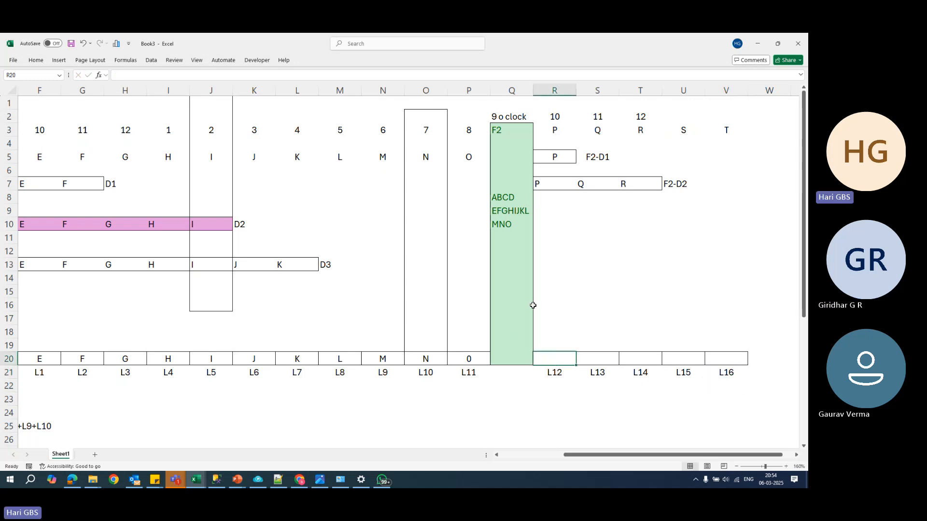
drag(518, 132, 523, 357)
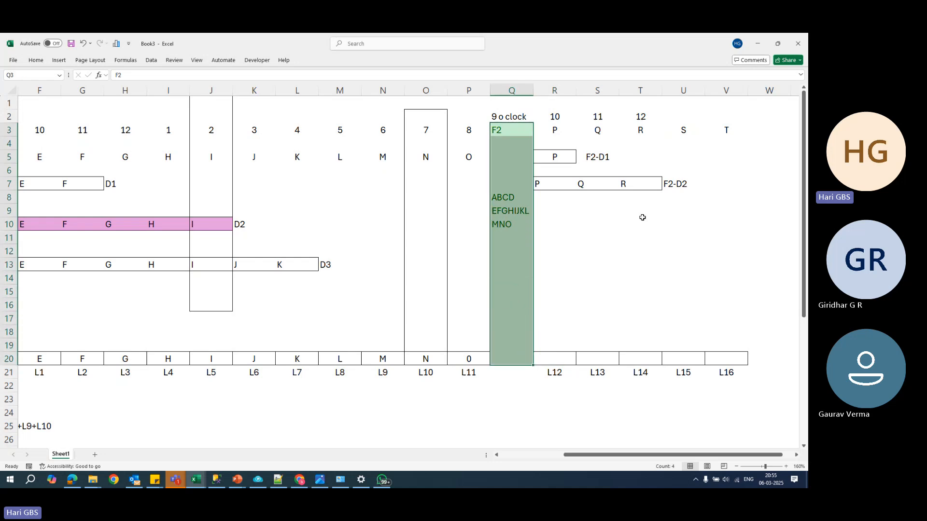
click(664, 184)
click(599, 161)
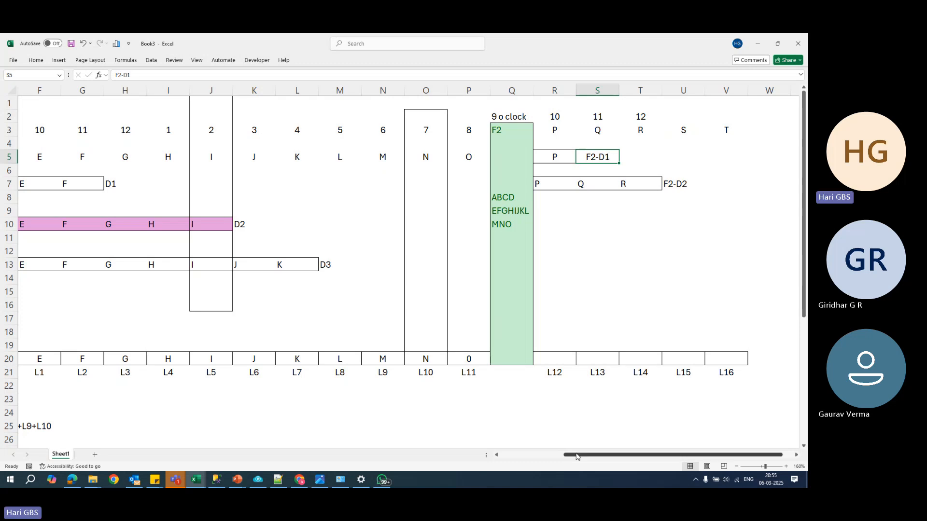
drag(582, 455, 537, 456)
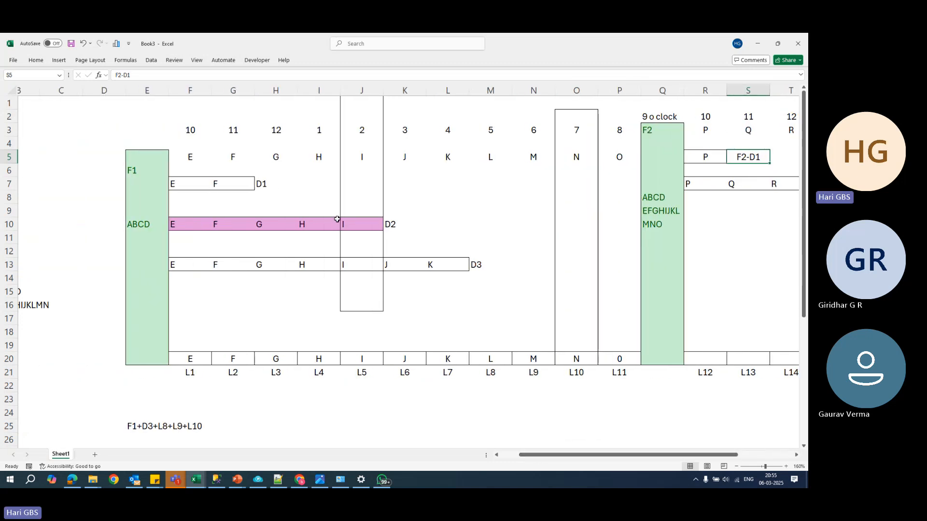
click(262, 184)
drag(701, 455, 757, 455)
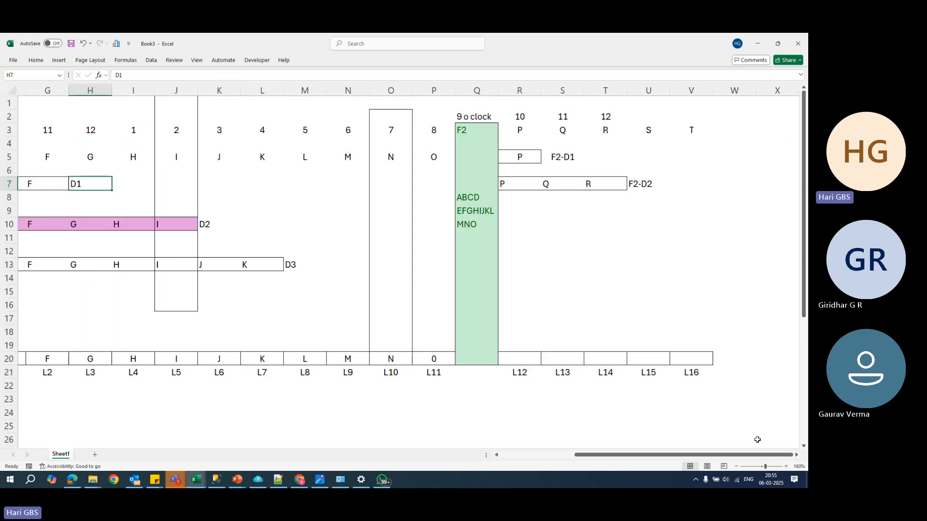
click(573, 162)
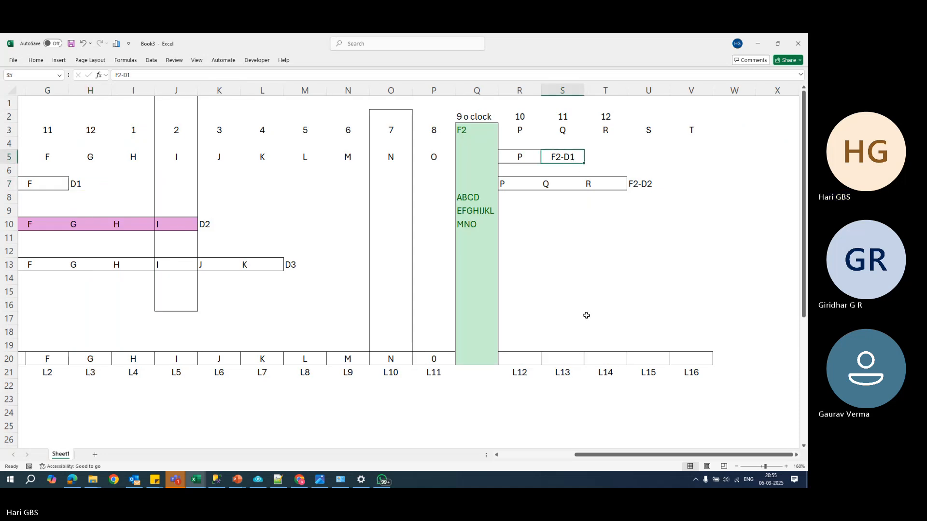
- Fill the log backup cells R20 to V20 with P, Q, R, S and T
click(530, 362)
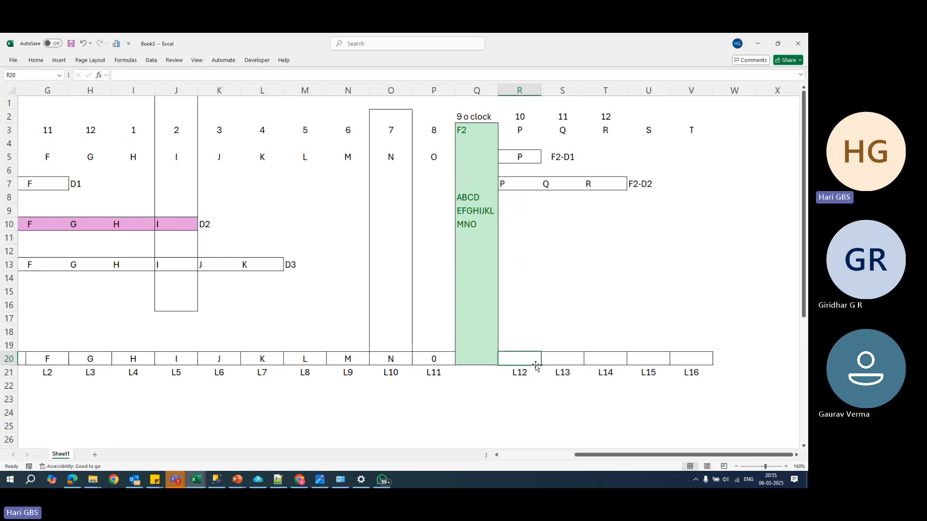
text(P)
key(Tab)
text(Q)
key(Tab)
text(R)
key(Tab)
text(S)
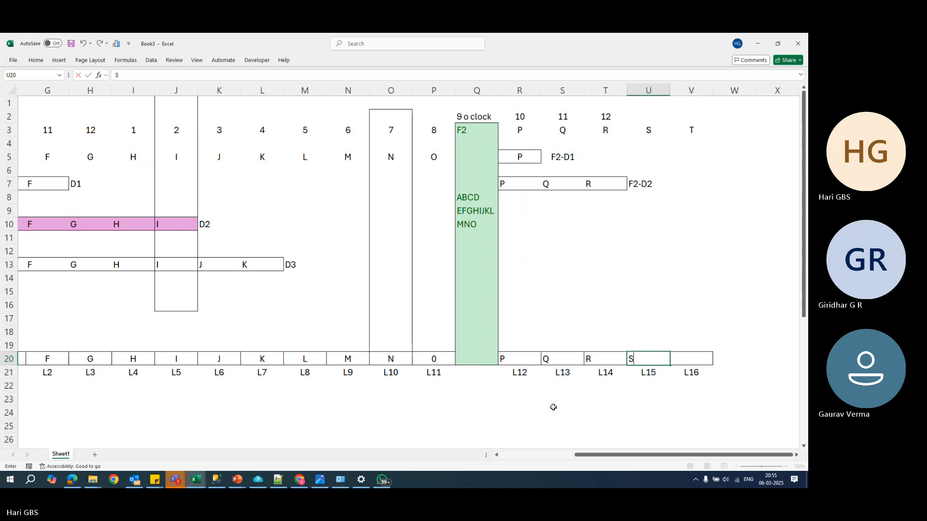
key(Tab)
text(T)
key(Return)
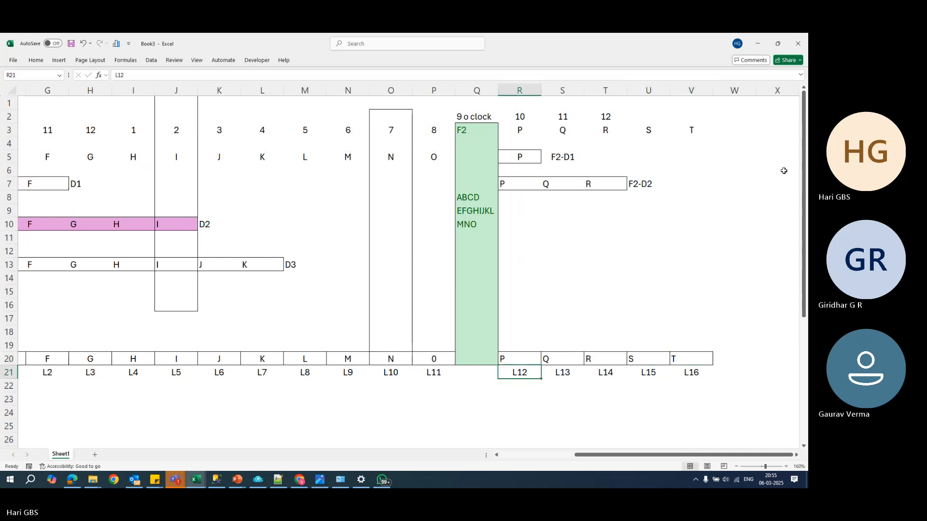
- Compare the F1 and F2 full backup blocks and the log backup cells that follow F2
click(697, 234)
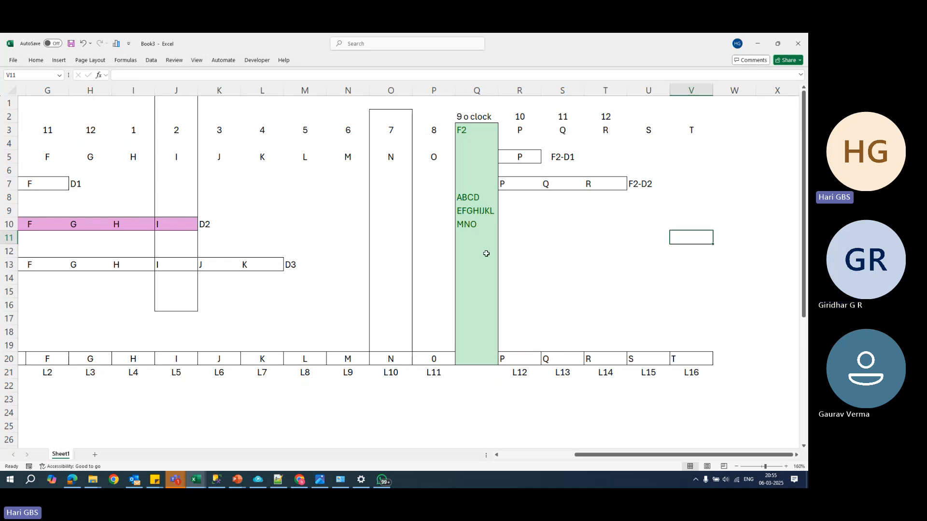
drag(478, 130, 486, 374)
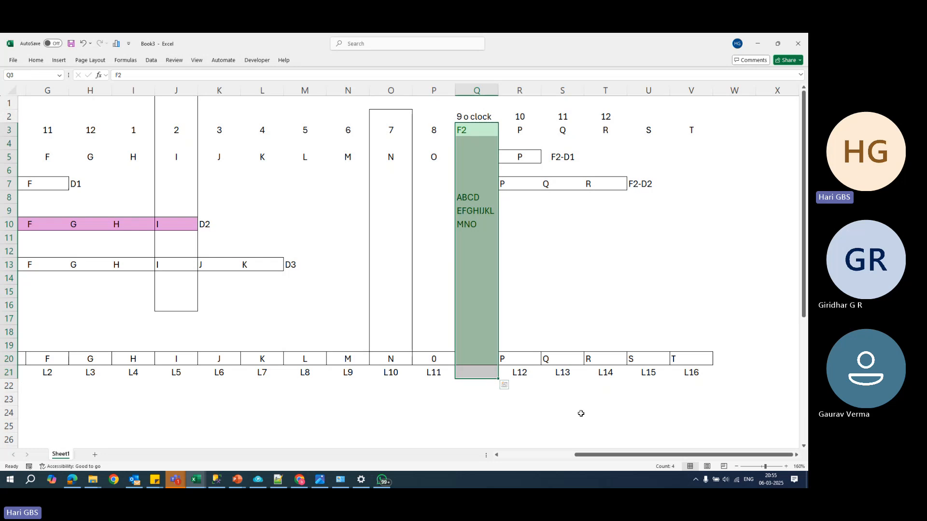
drag(596, 459, 515, 462)
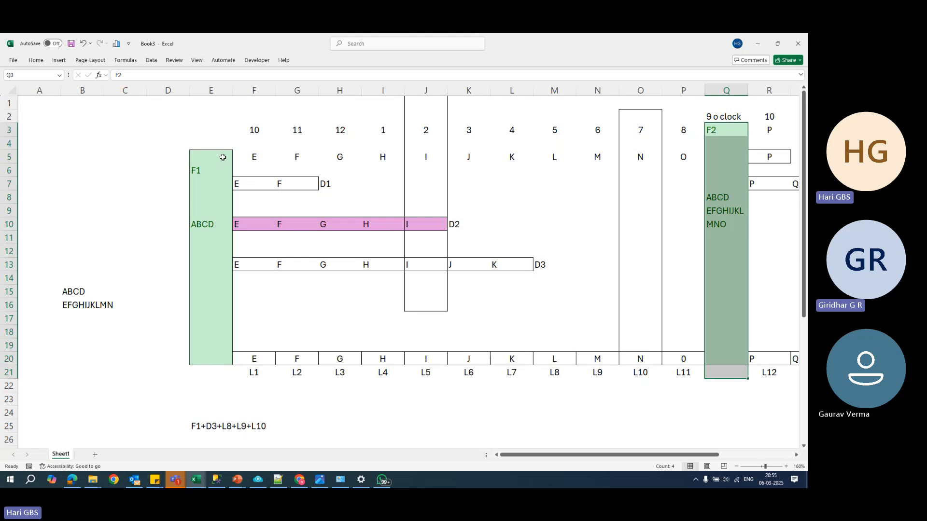
drag(223, 157, 225, 374)
click(226, 362)
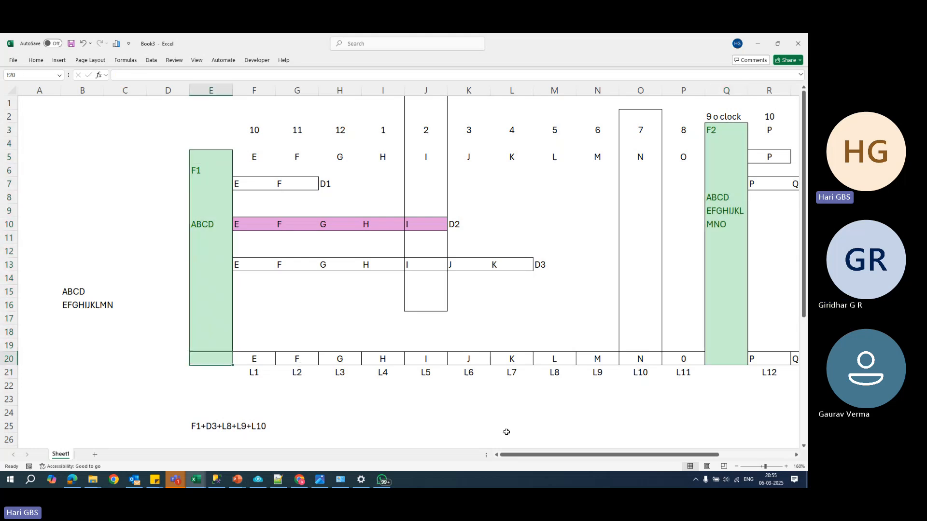
drag(513, 456, 622, 463)
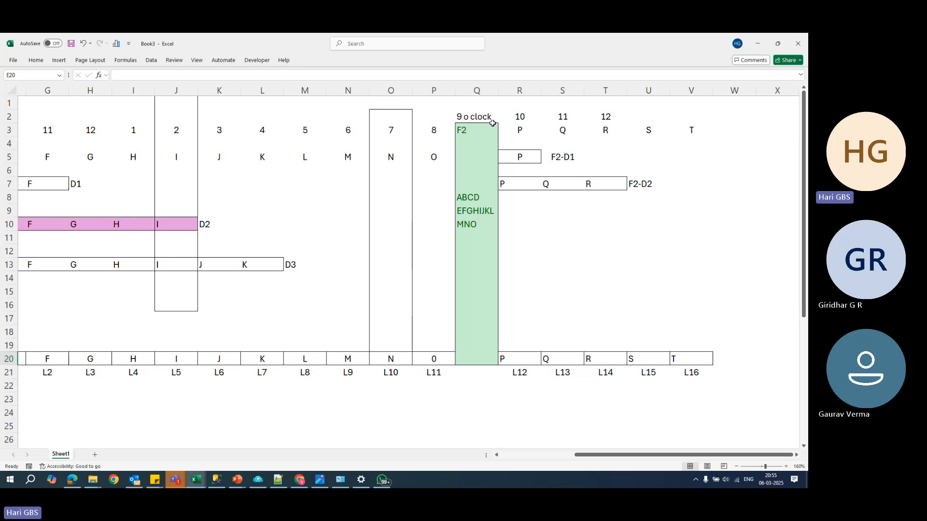
drag(488, 127, 489, 361)
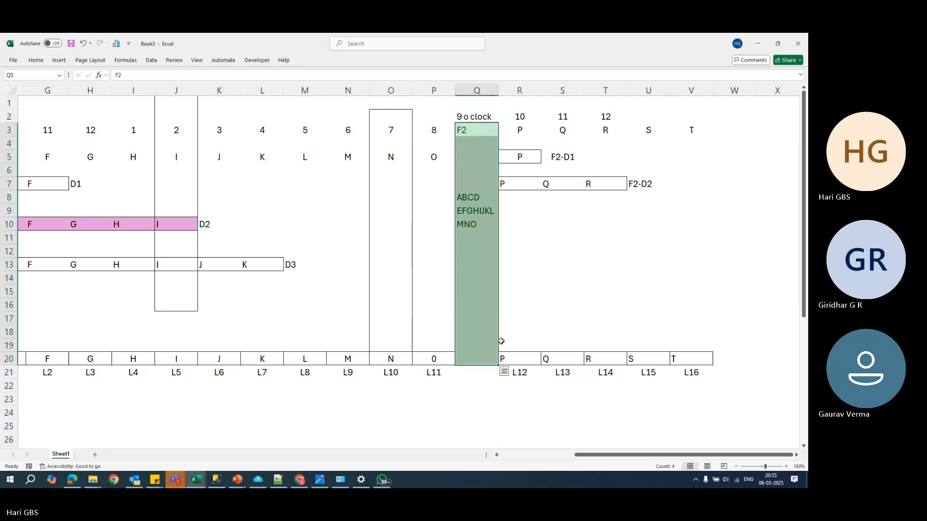
click(517, 362)
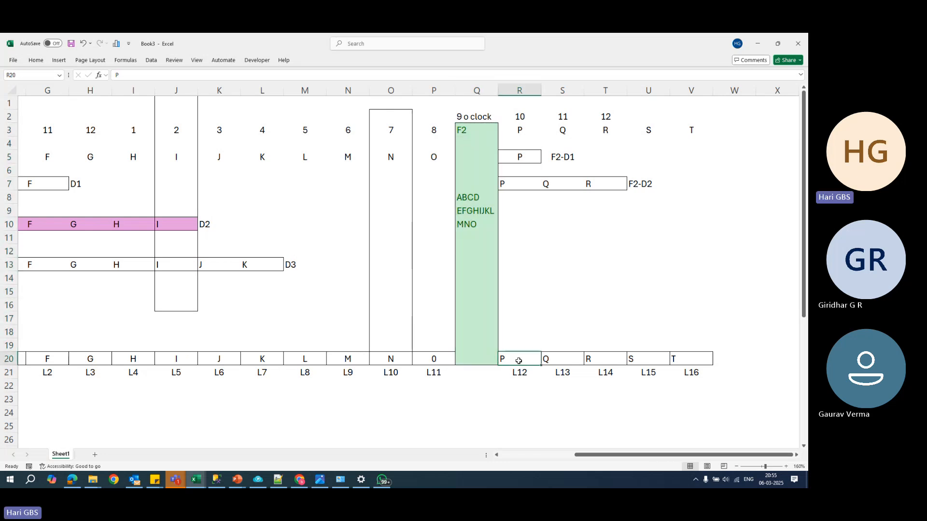
- Replace the entry in log backup cell P20 with the letter O
click(436, 361)
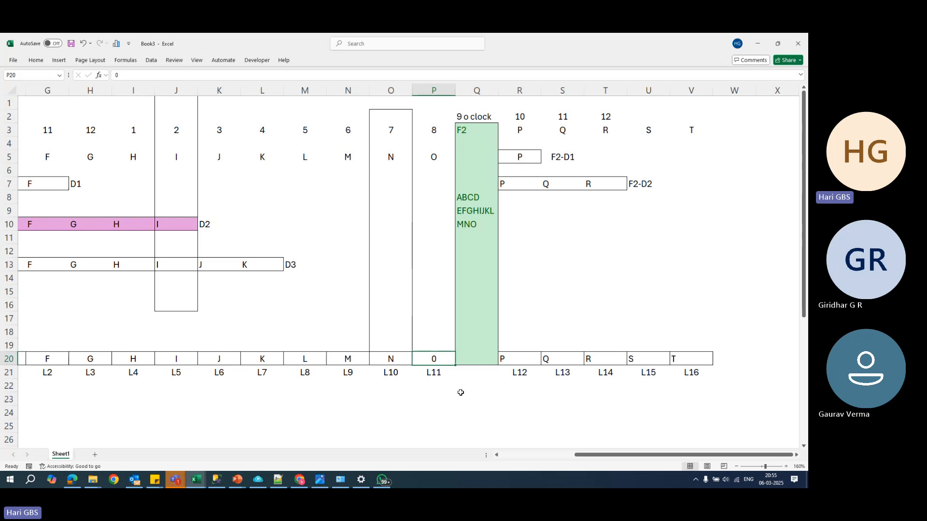
key(Down)
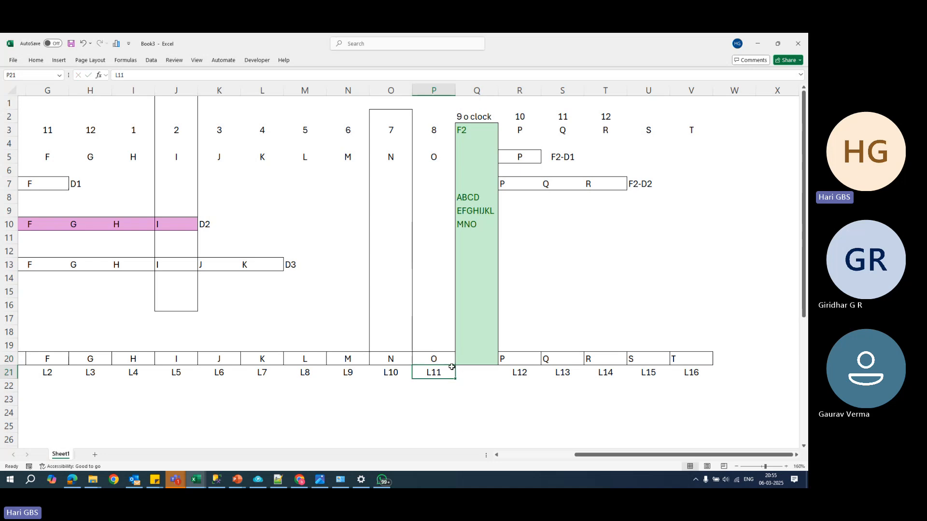
key(Up)
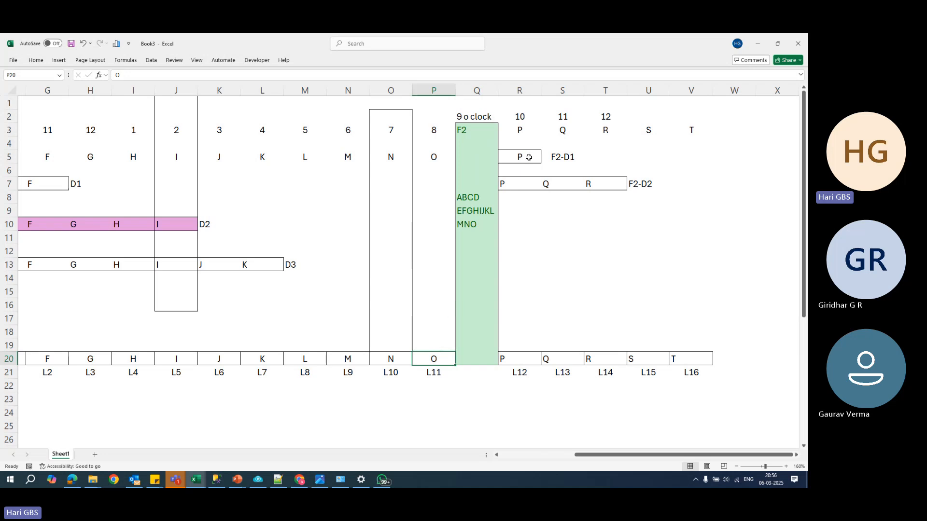
click(520, 359)
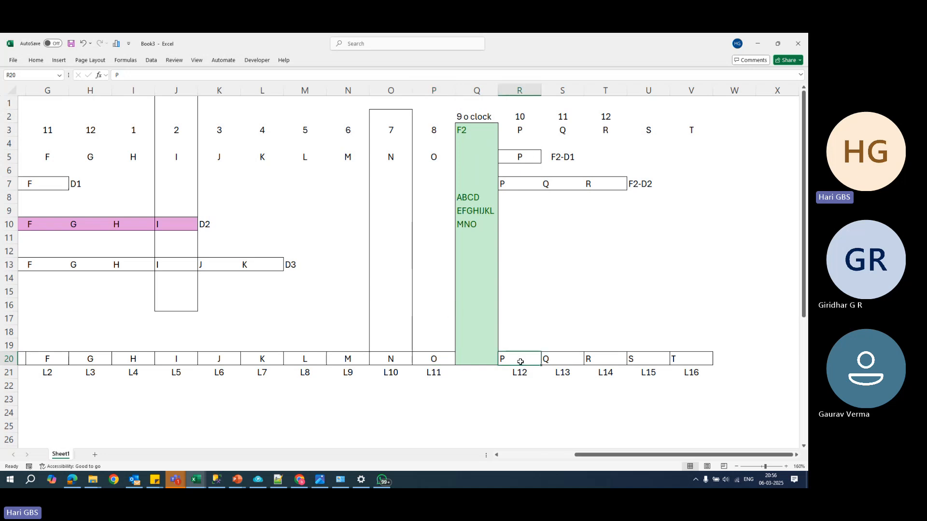
- Center the letters P to T horizontally in the log backup cells R20 to V20
drag(525, 361, 691, 359)
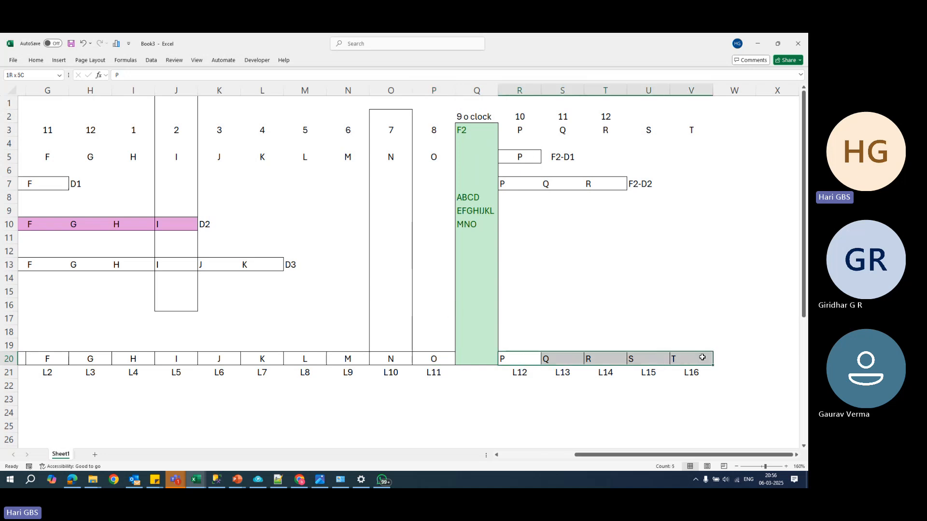
click(36, 60)
click(196, 89)
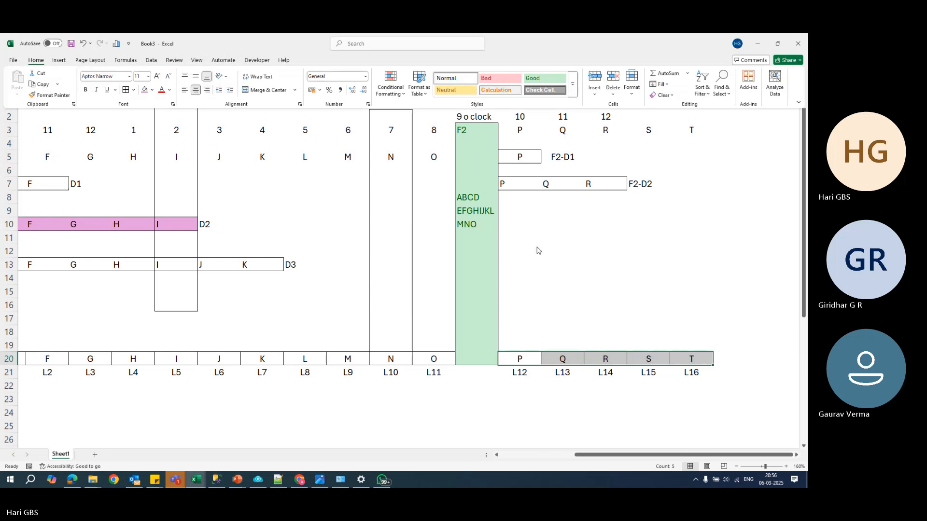
click(548, 211)
- Examine the contents of the F2 full backup block and the P, Q and R entries of its differential F2-D2
click(511, 182)
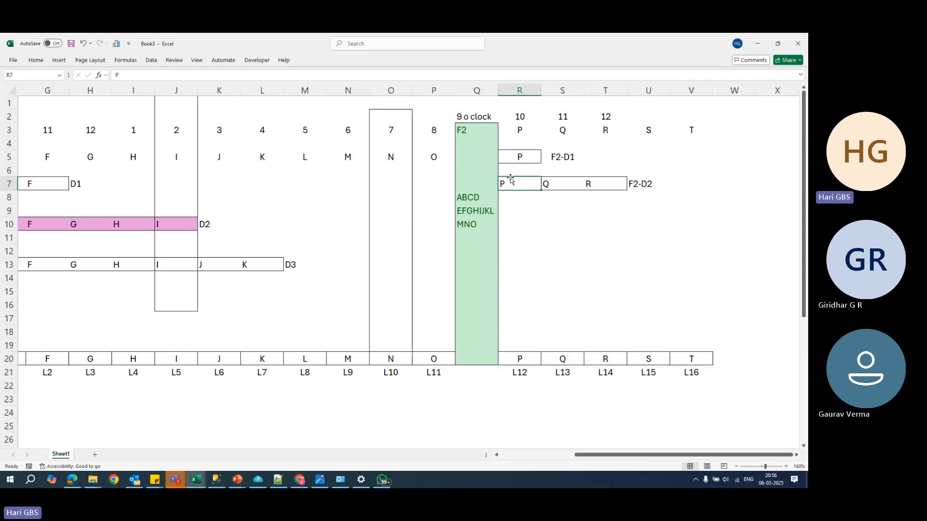
drag(485, 137, 488, 374)
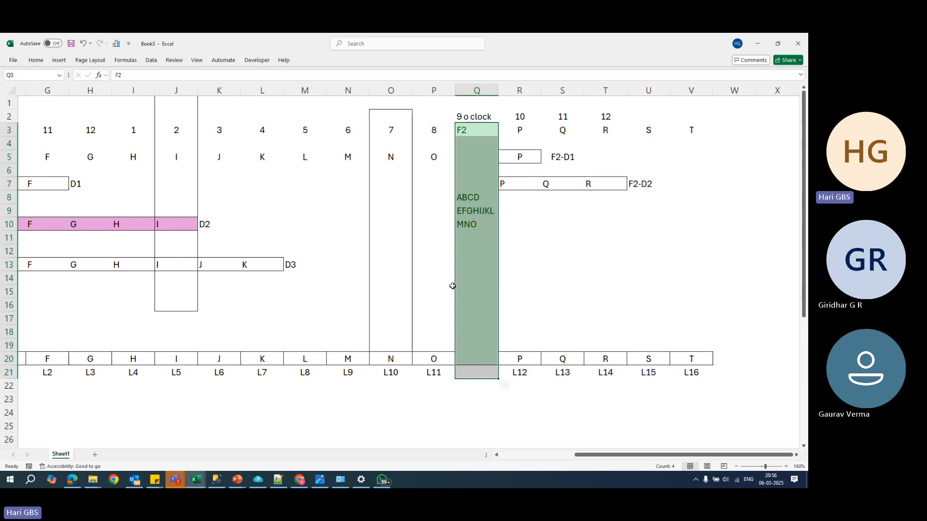
click(484, 252)
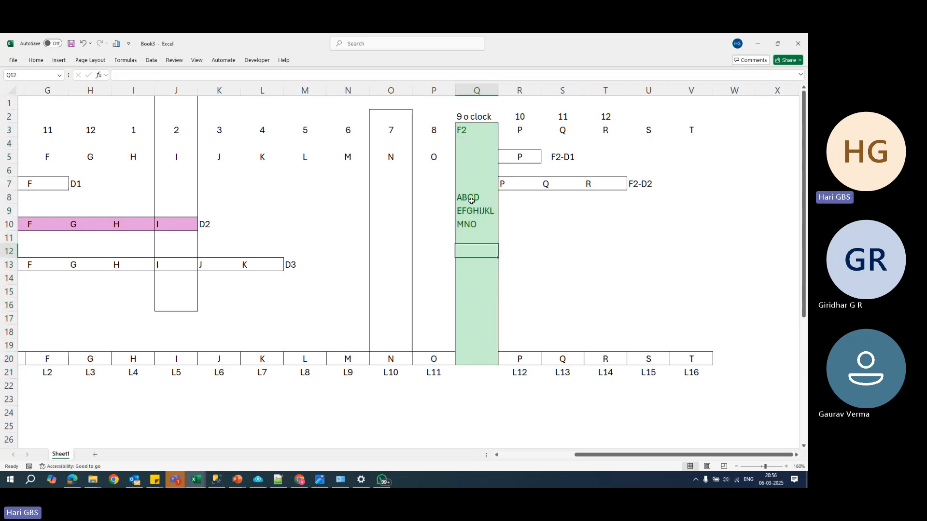
click(474, 227)
drag(474, 128, 485, 356)
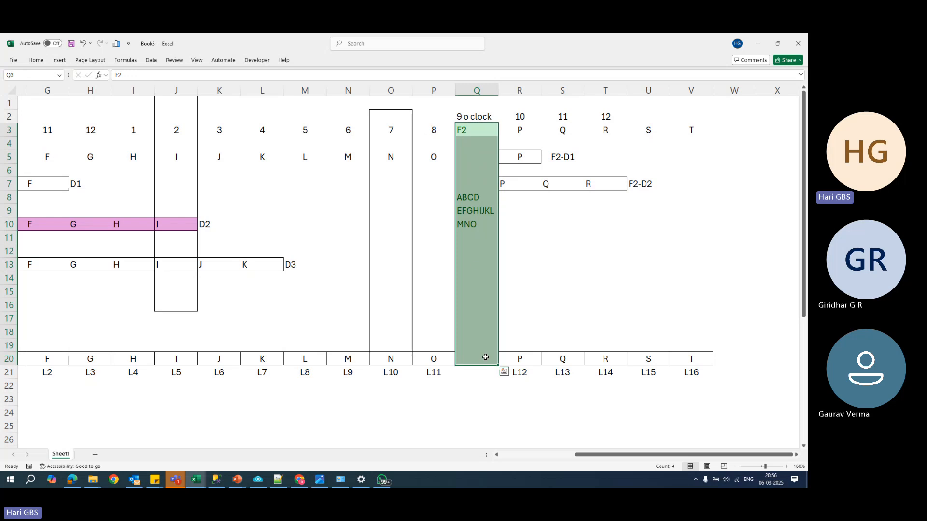
click(503, 185)
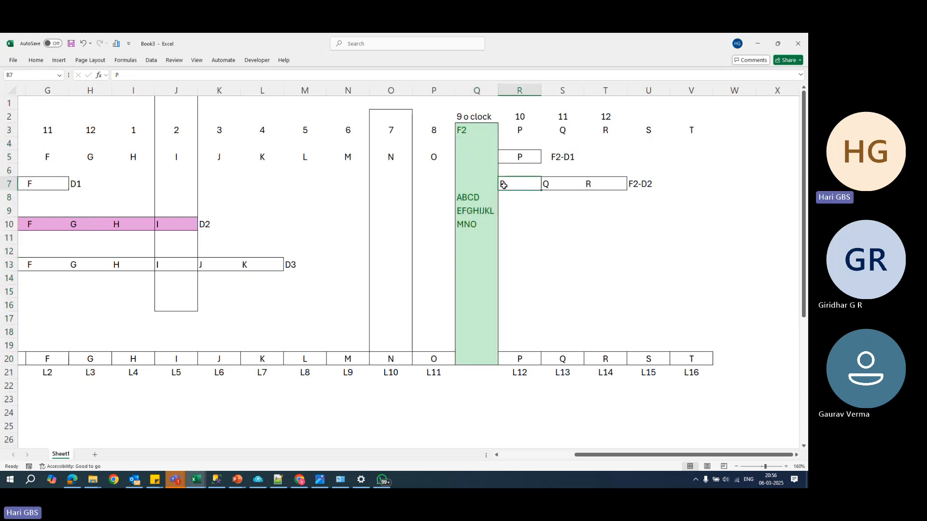
click(546, 186)
click(600, 187)
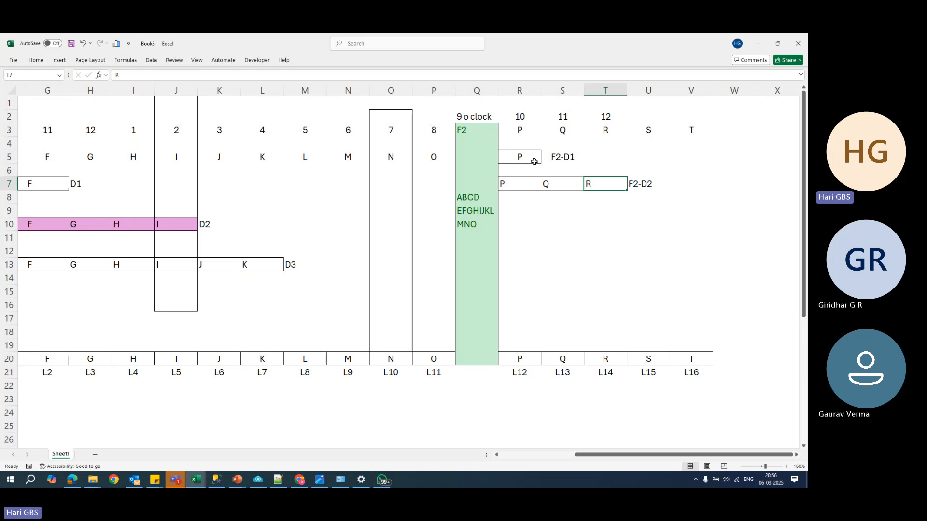
- Clear the letters and labels of both F2 differential backups in cells R5 to U7
mouse_move(526, 157)
mouse_down()
mouse_move(561, 157)
mouse_move(646, 192)
mouse_up()
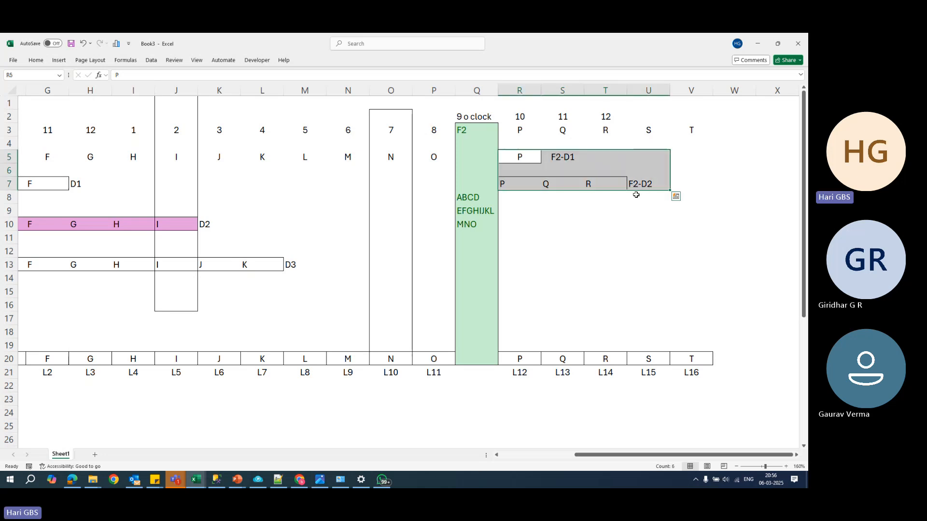
key(Delete)
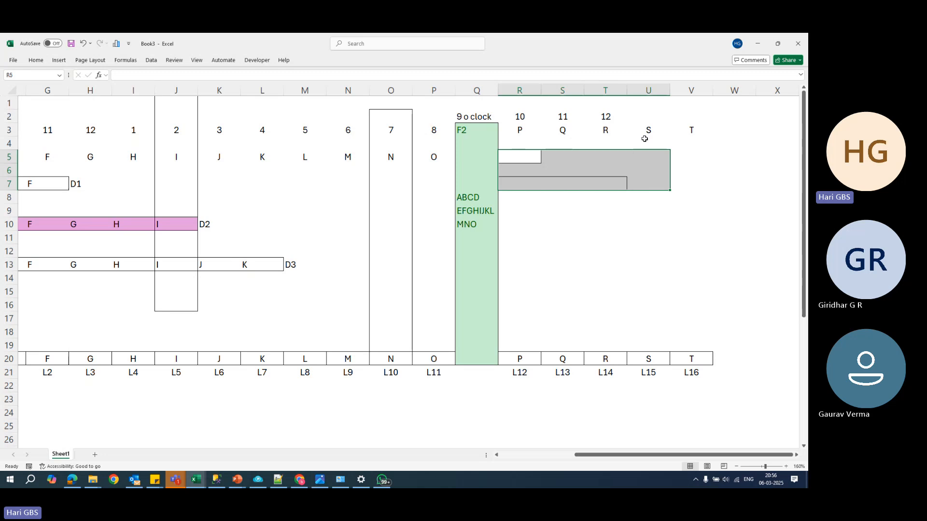
- Enter the time 1:00 PM above S in cell U2 and draw an outside border around cells U1 to U13
click(647, 122)
text(1)
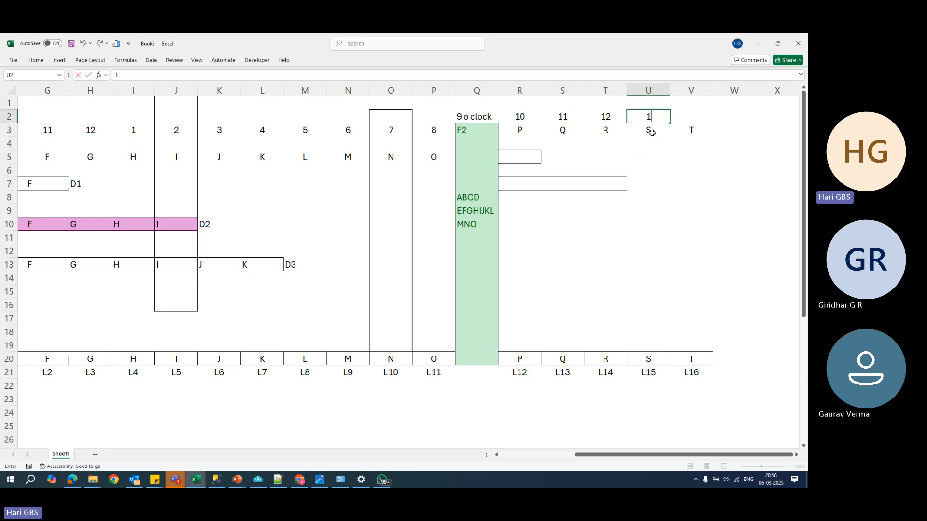
text(:00 PM)
key(Return)
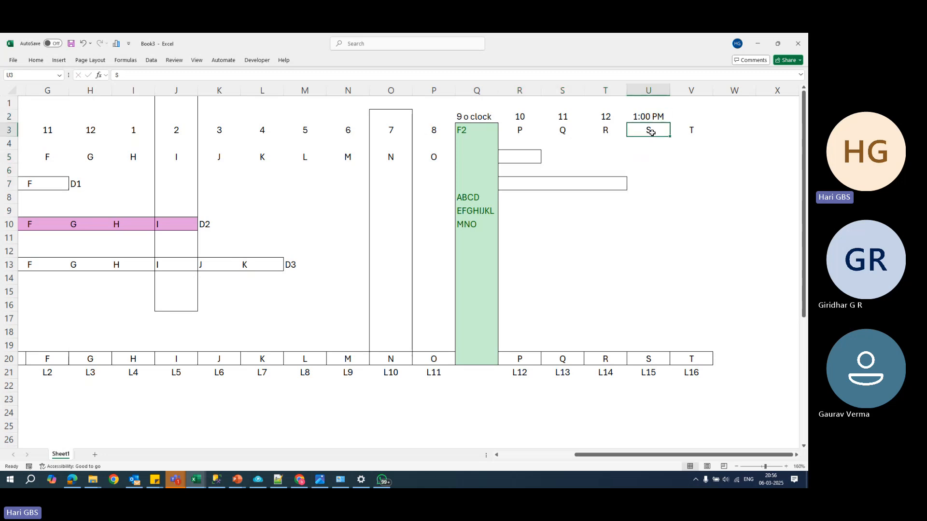
drag(655, 105, 664, 263)
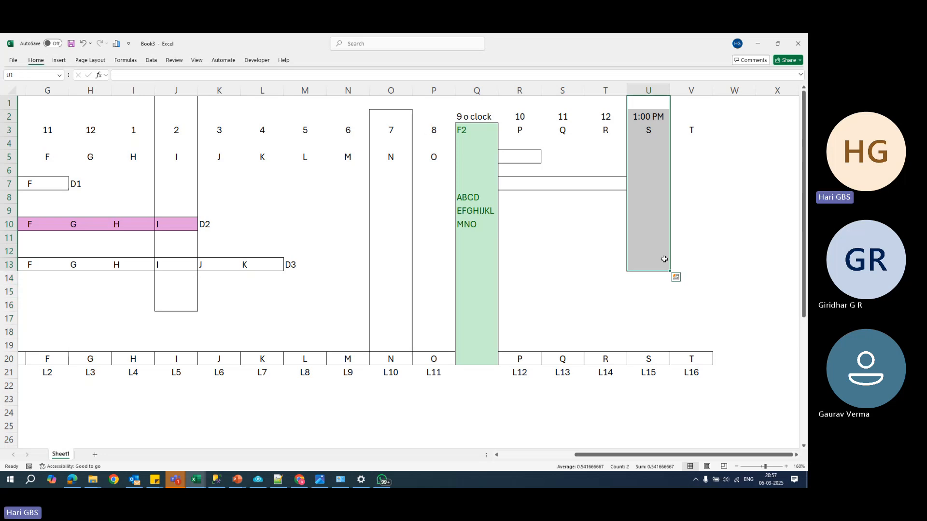
click(665, 263)
click(659, 263)
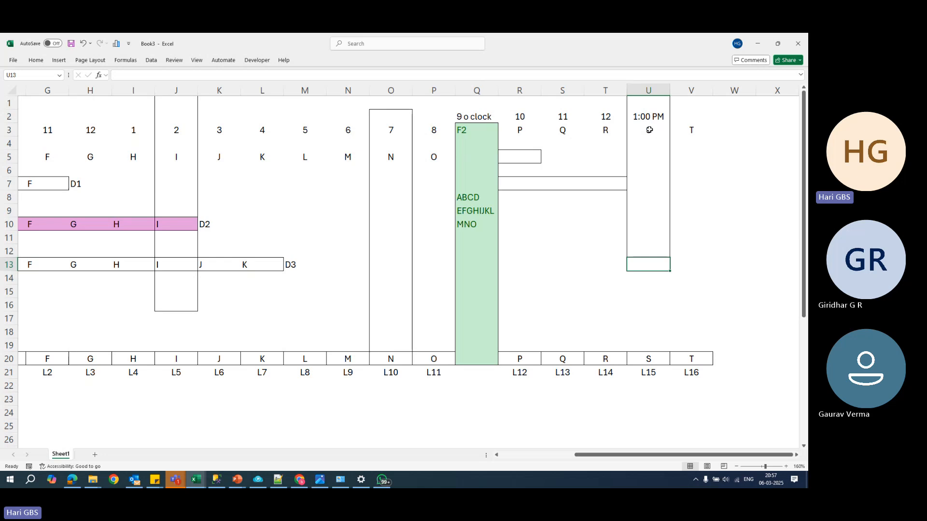
- Enter ABCDEFGHIJKLMNOPQRS in cell Q24 below the log backup row
click(544, 412)
click(475, 414)
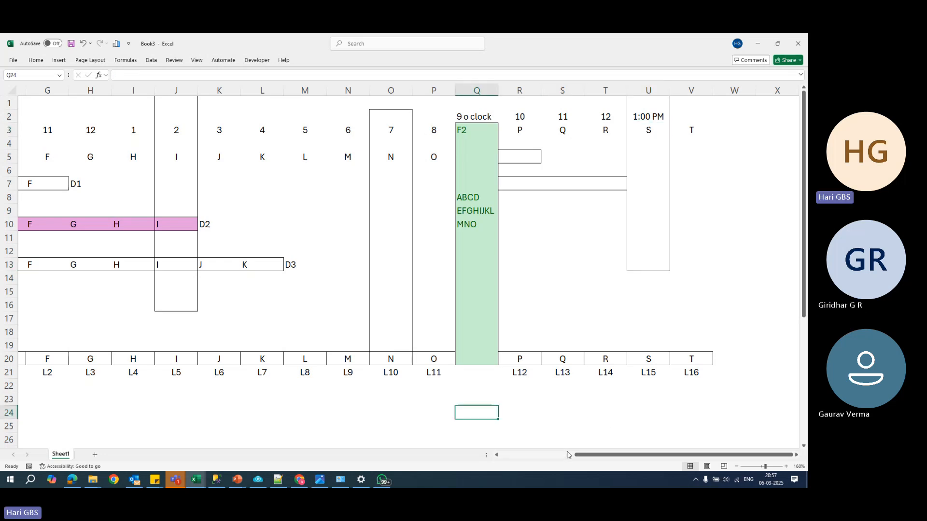
text(ABCD)
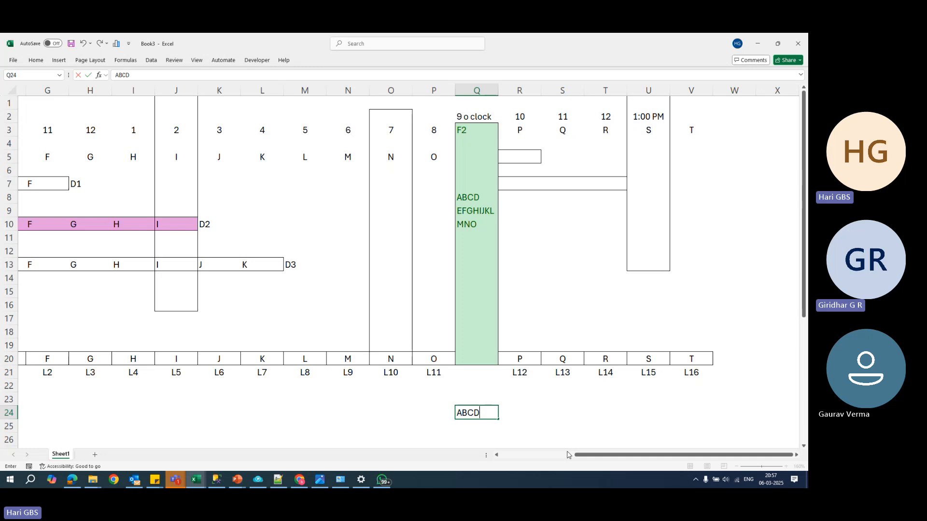
text(EFGHIJ)
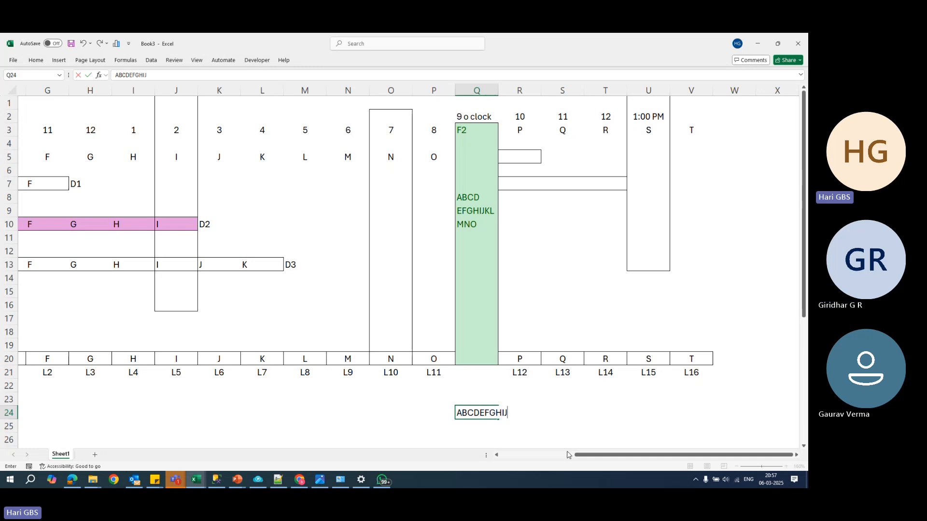
text(KLMNOP)
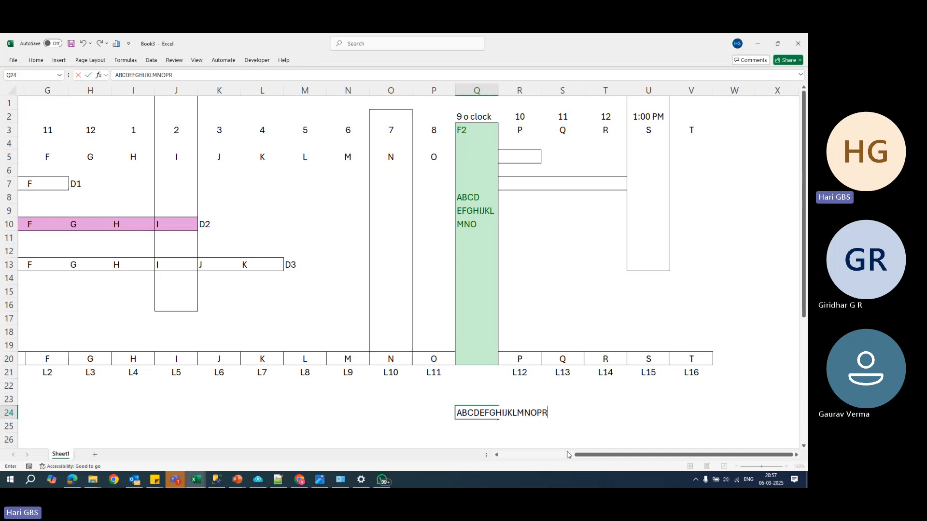
text(QRS)
key(Return)
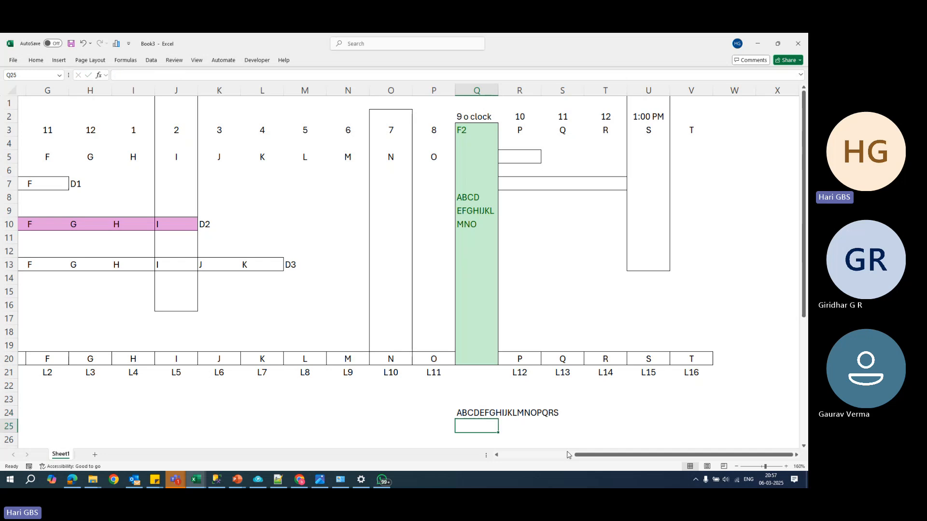
click(479, 415)
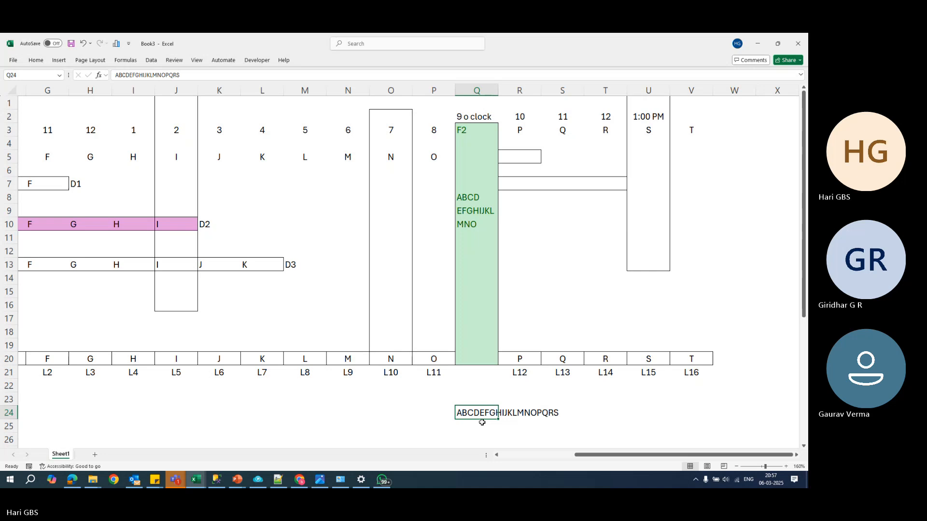
- Add the heading Point of Crash in cell K35 above the list of backups to restore
scroll(482, 423, down, 6)
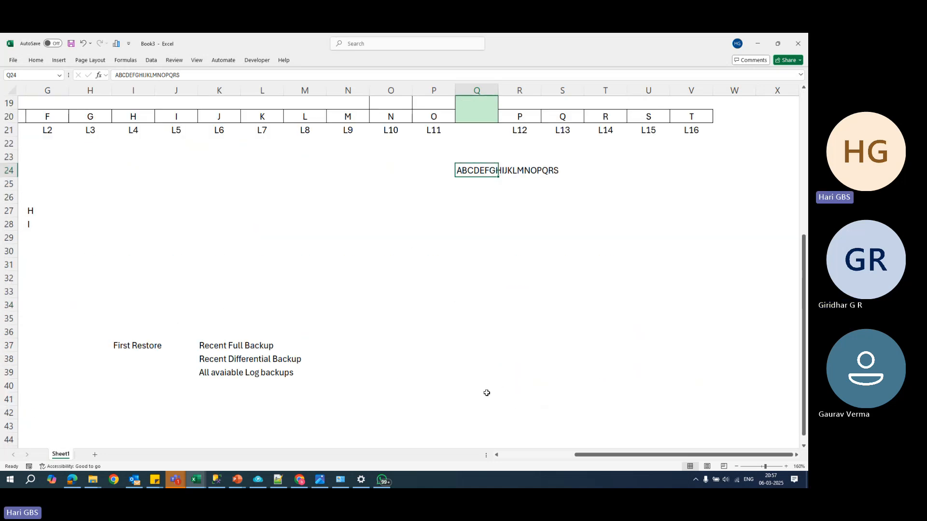
drag(203, 349, 296, 348)
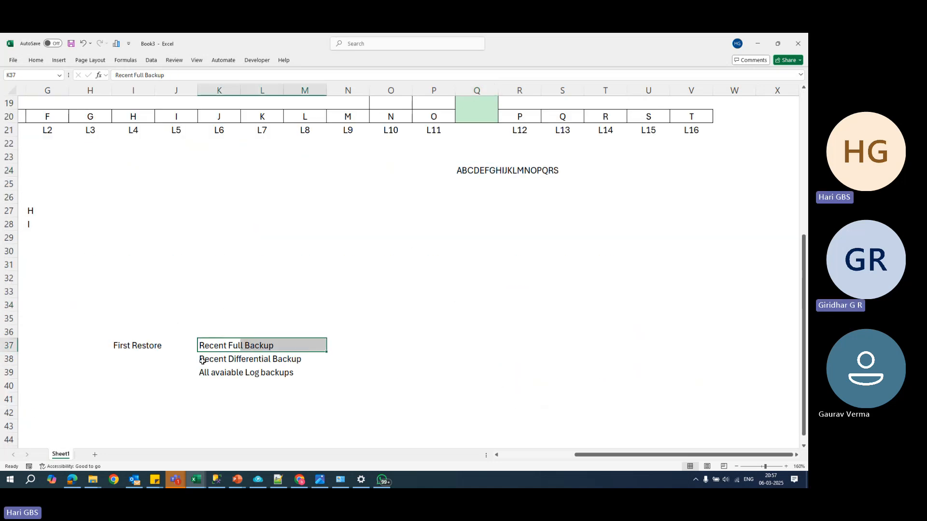
click(230, 359)
drag(230, 360, 262, 354)
key(ctrl+z)
click(410, 334)
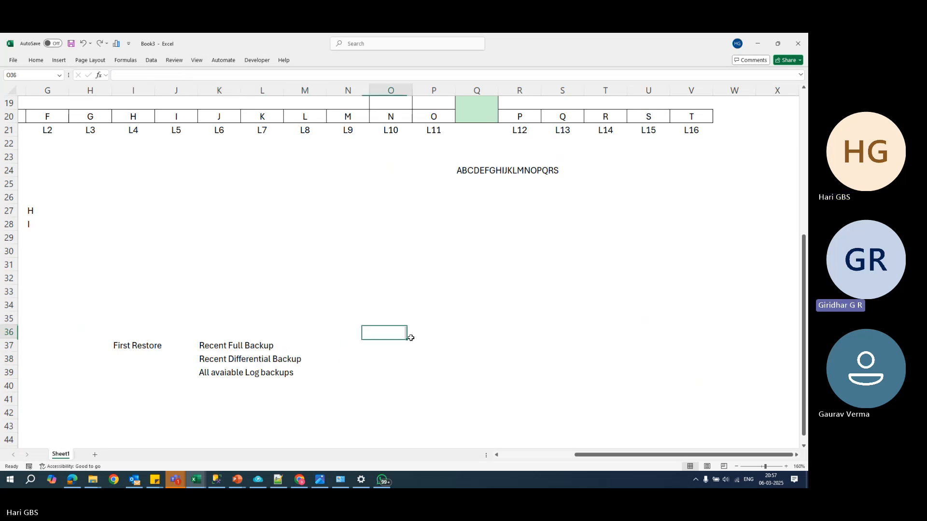
click(221, 322)
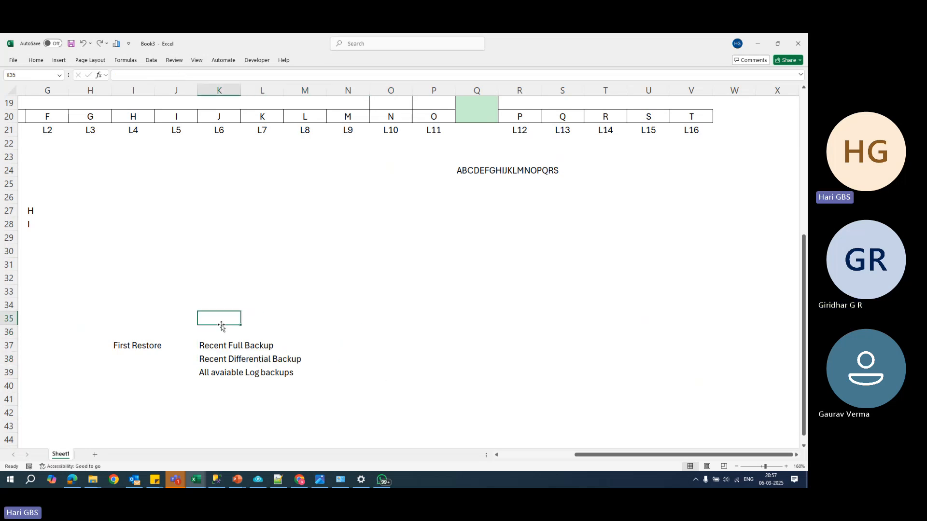
text(p)
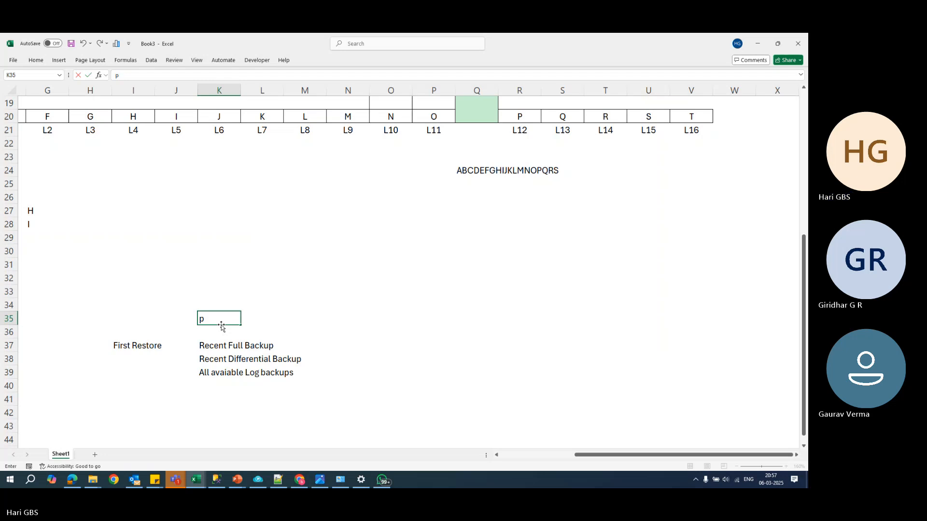
text(oint of C)
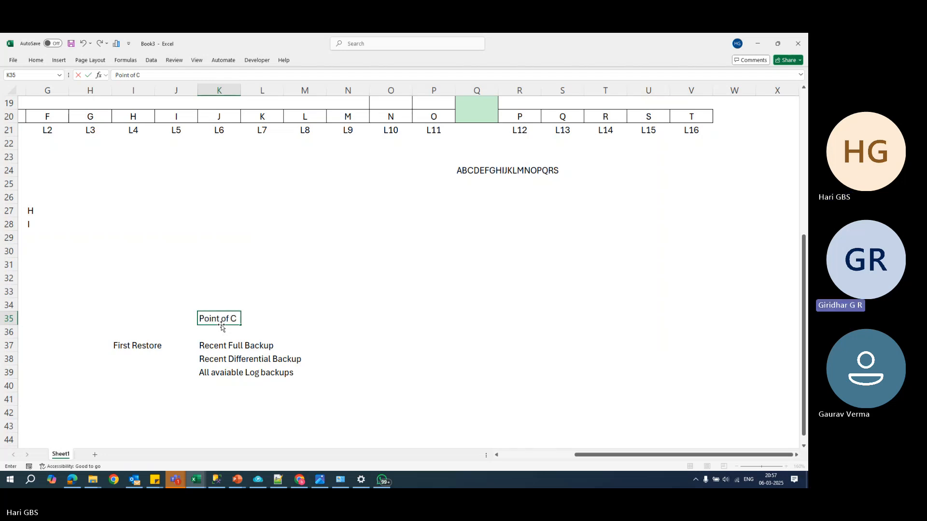
text(rash)
key(Return)
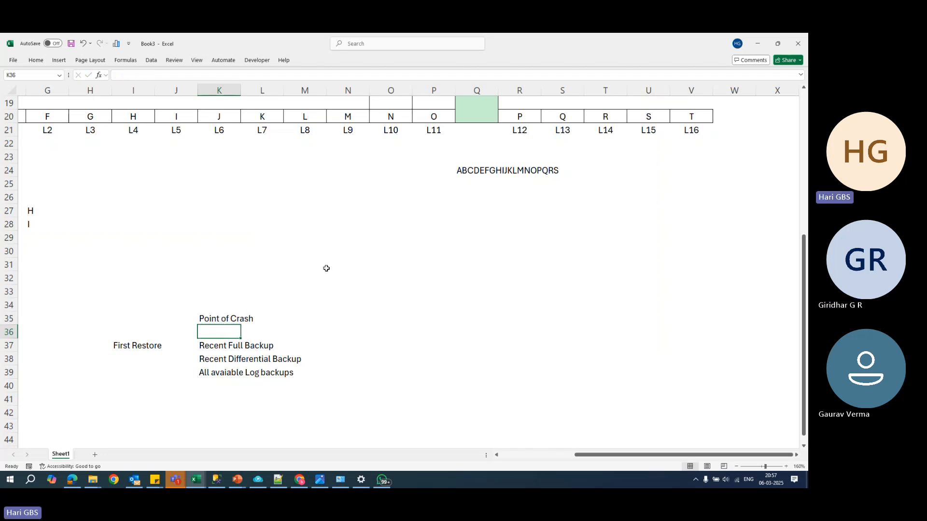
- Note the restore sequence F2+L12,L13,L14,L15 in cell U24 beside the full string of letters
scroll(326, 269, up, 5)
scroll(405, 352, up, 1)
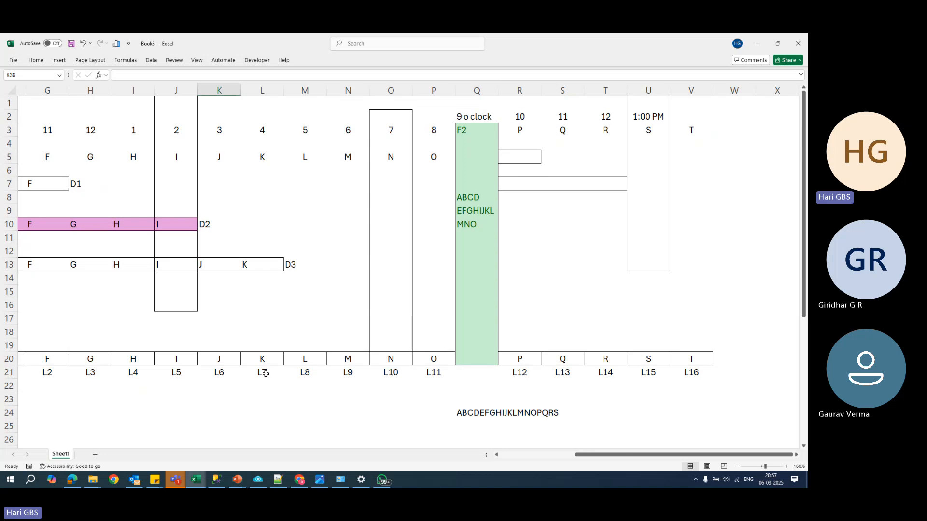
click(630, 416)
text(f2)
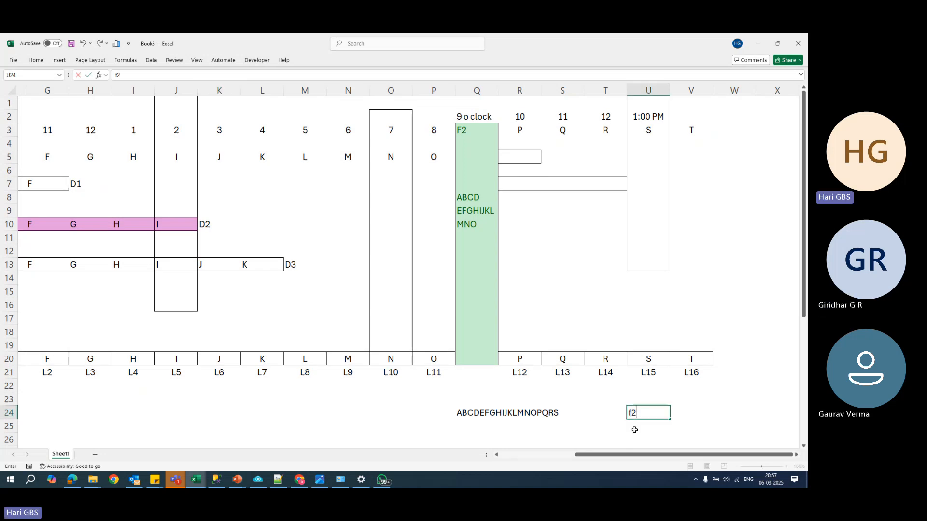
key(BackSpace)
key(BackSpace)
text(F2+)
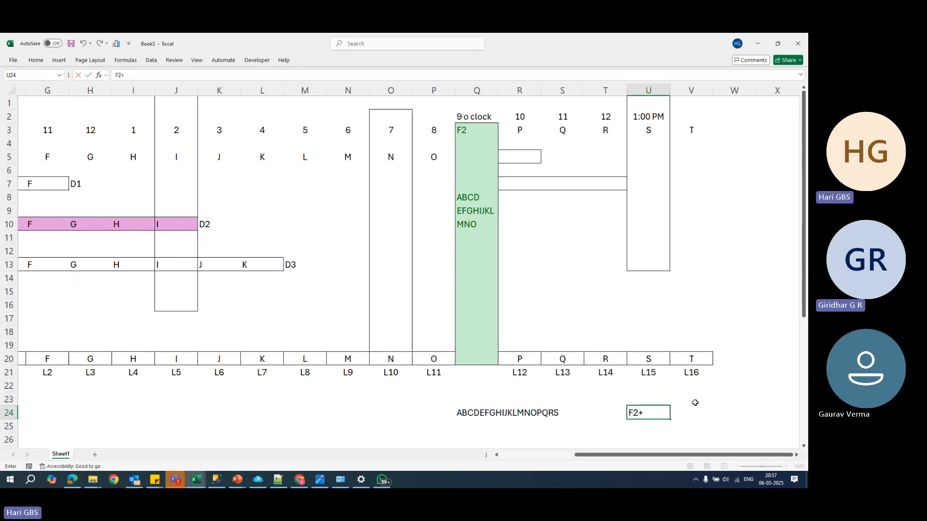
text(L)
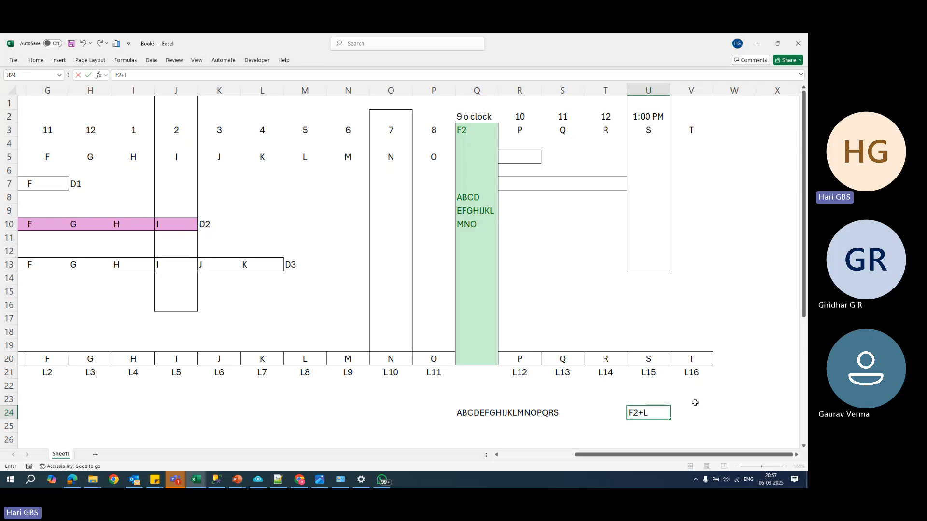
text(12,L1)
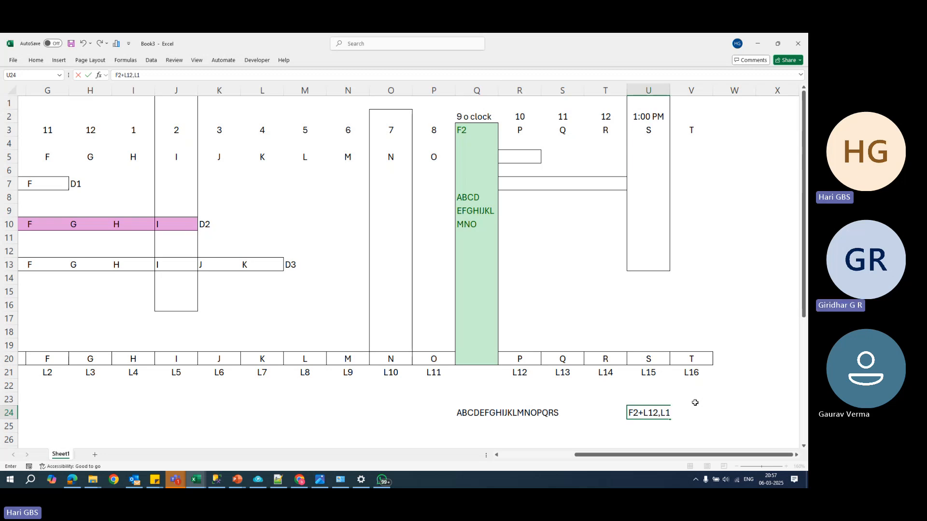
text(3,L14)
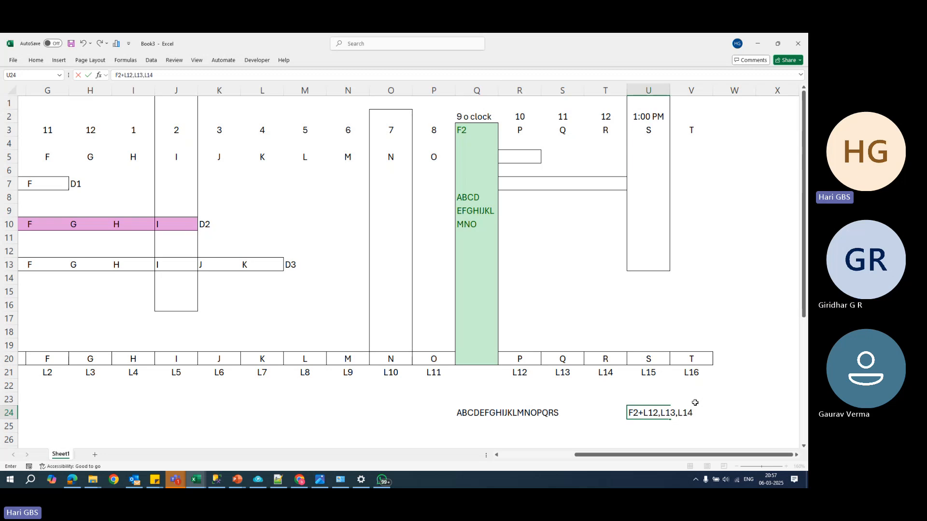
text(,L15)
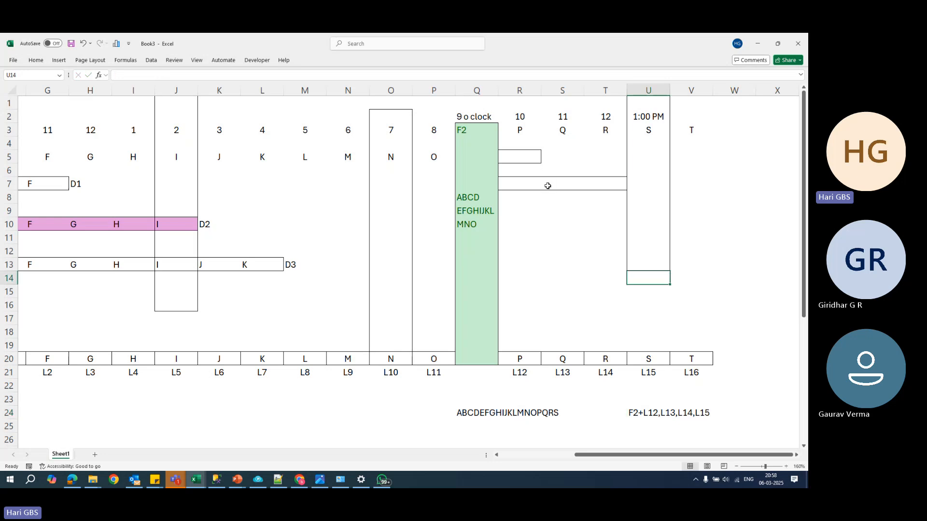
click(531, 159)
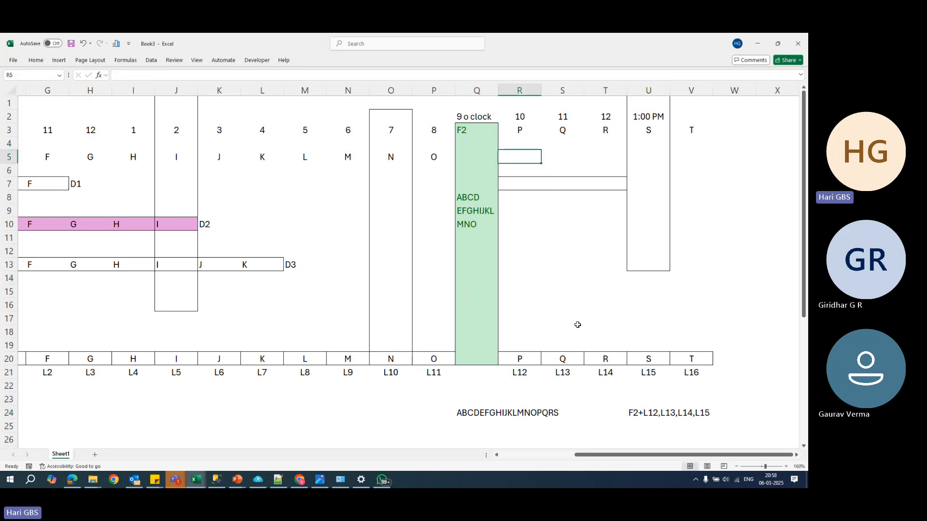
drag(528, 359, 691, 363)
click(669, 413)
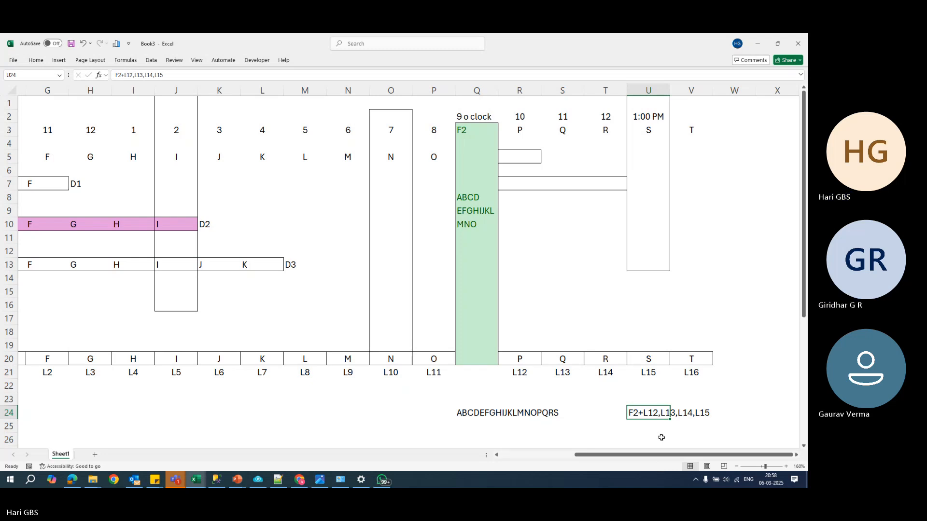
- Label the two empty differential backup boxes after F2 as F2-D1 in cell S5 and F2-D2 in cell U7
click(556, 159)
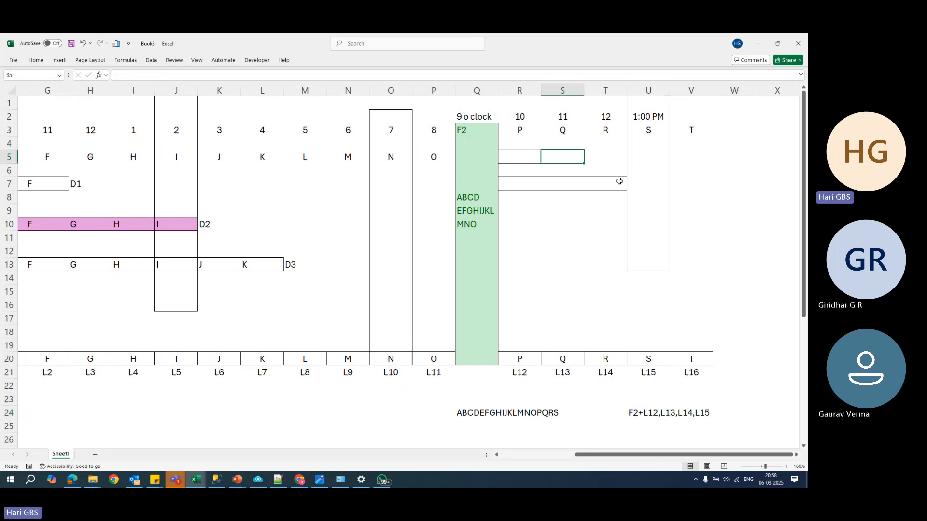
text(D)
text(2-D1)
key(Tab)
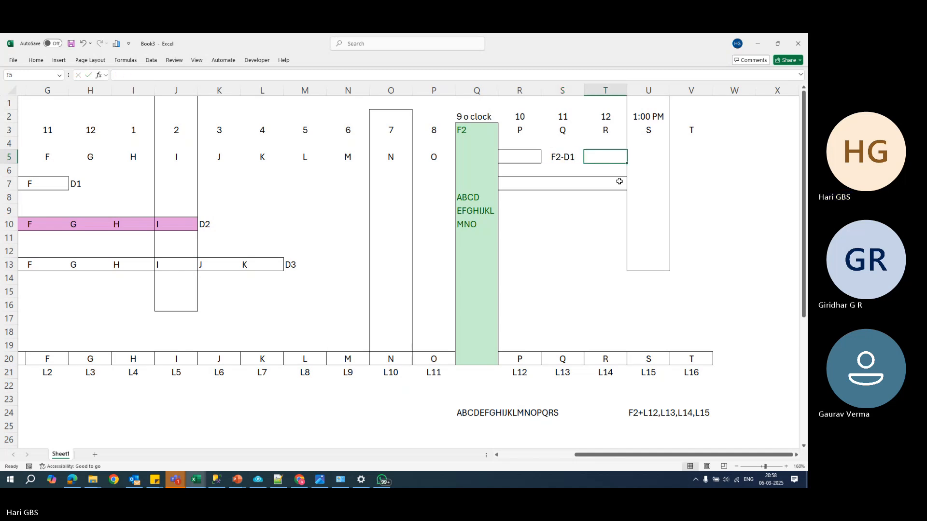
click(620, 181)
key(Right)
text(F)
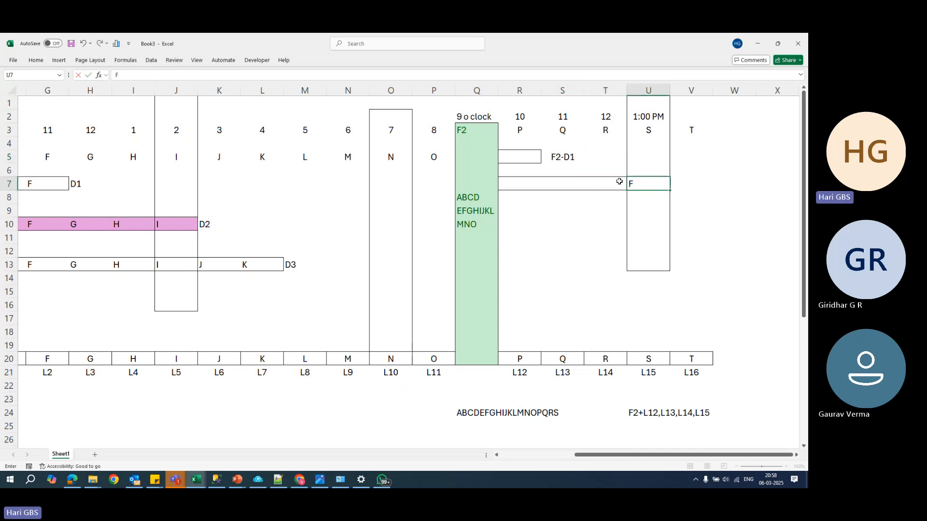
text(2-D2)
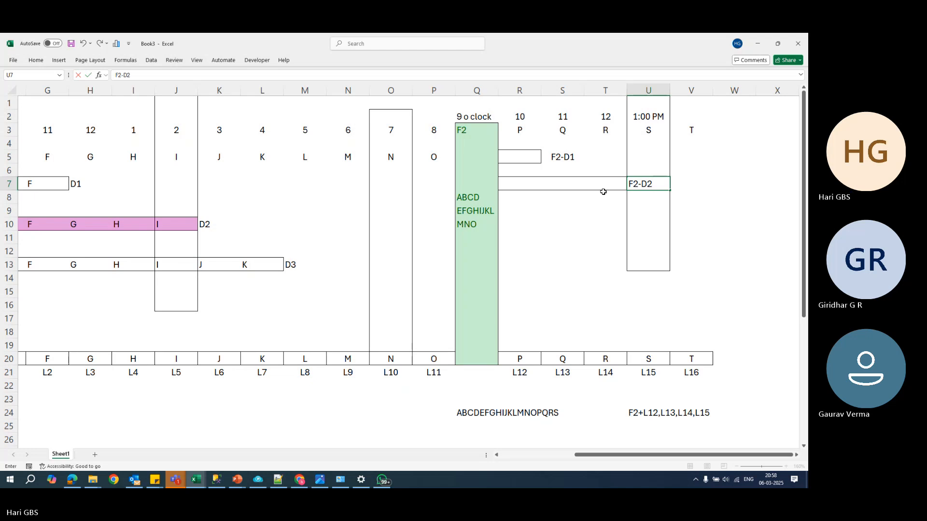
- Fill the F2-D1 box in cell R5 with P and the F2-D2 box in cells R7 to T7 with P, Q and R
click(512, 162)
text(P)
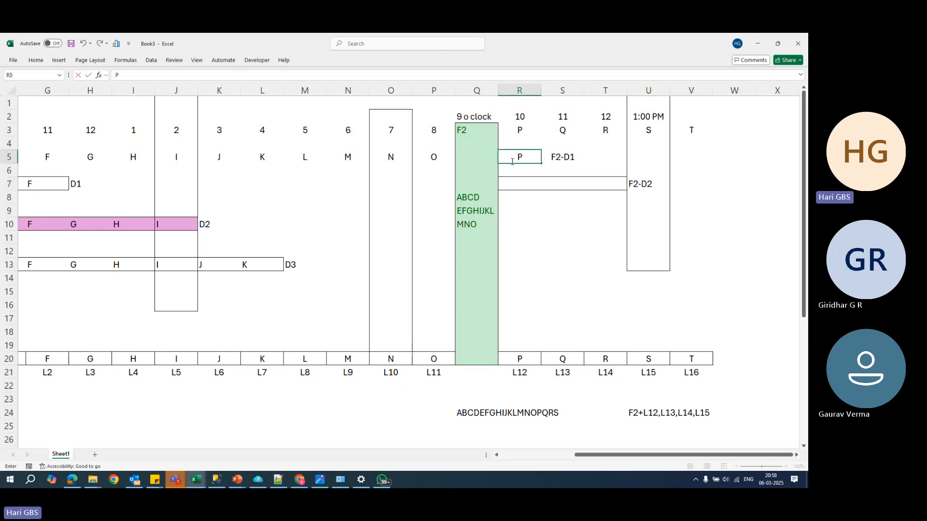
key(Return)
key(Down)
text(P)
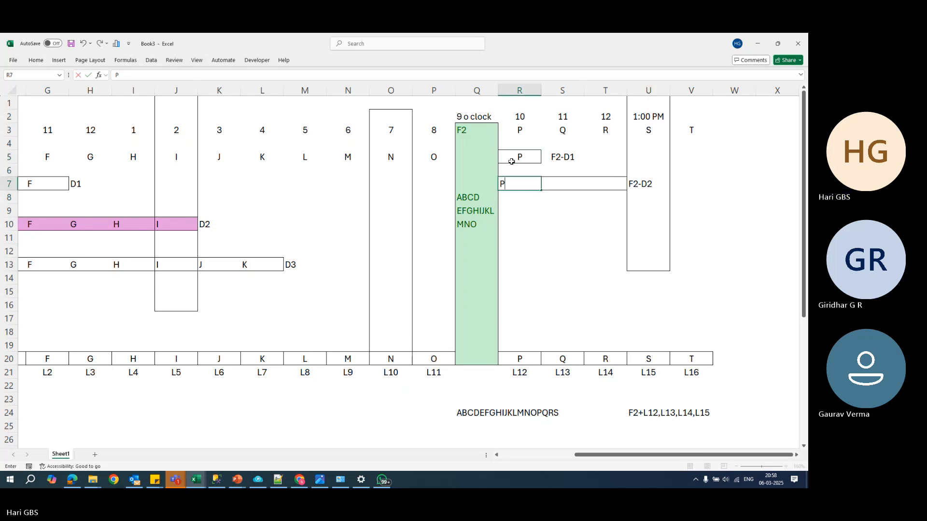
key(Tab)
text(Q)
key(Tab)
text(R)
key(Tab)
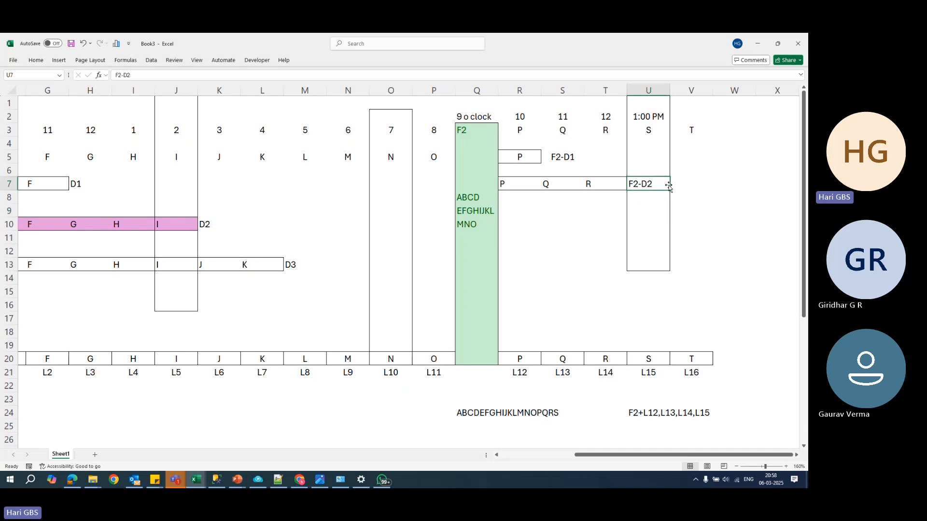
- Delete the entire column Q holding the green F2 full backup taken at 9 o clock
click(566, 233)
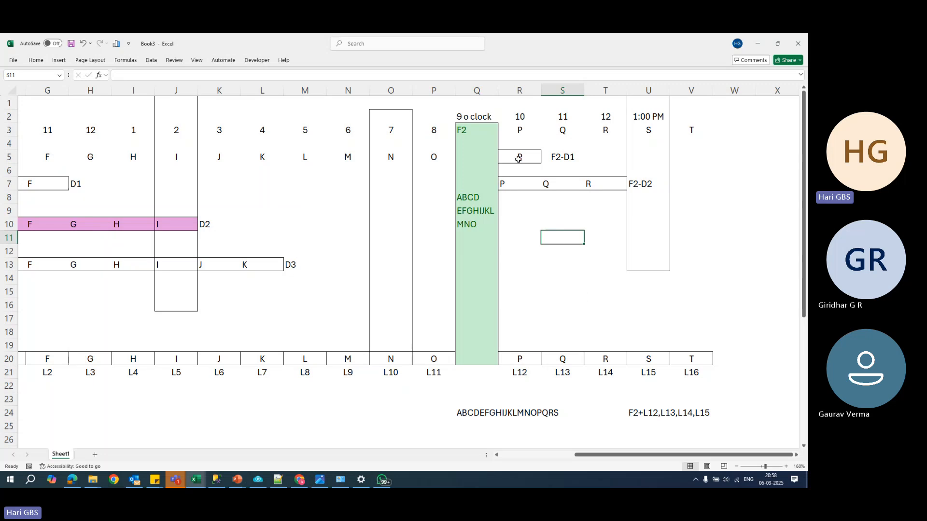
click(481, 88)
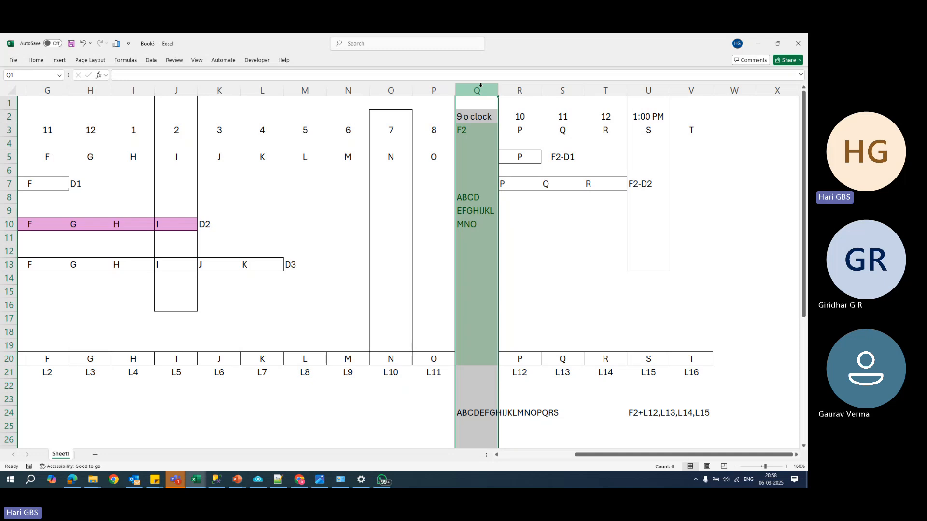
key(ctrl+minus)
click(522, 237)
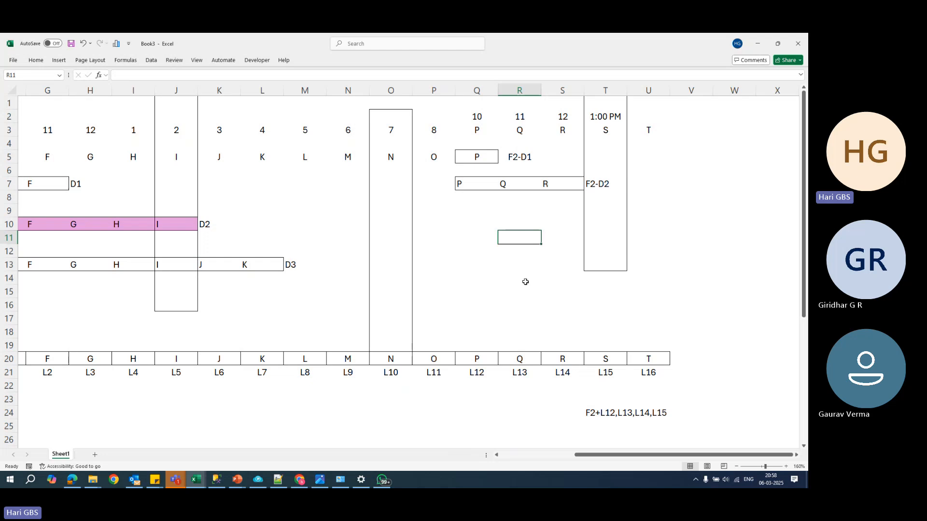
- Fill the differential backup boxes in cell Q5 and cells Q7 to S7 with light orange
click(466, 153)
click(35, 60)
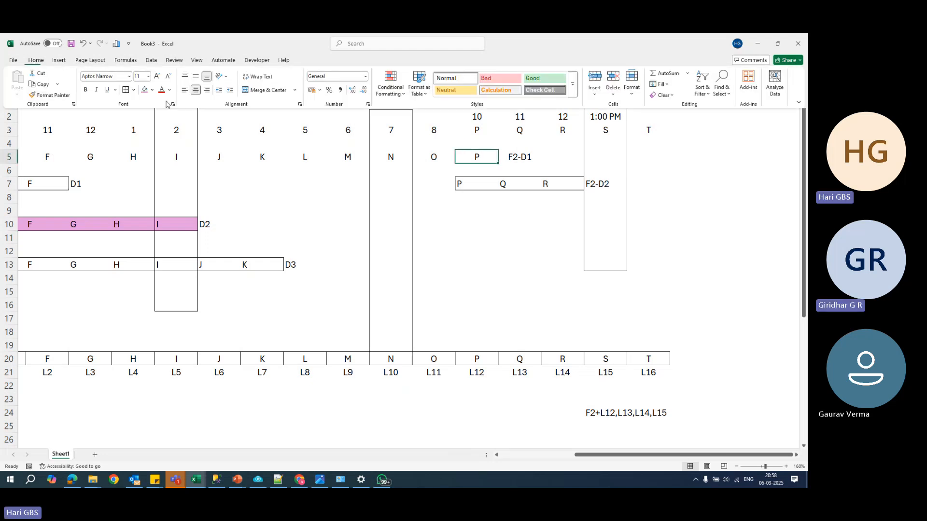
click(152, 90)
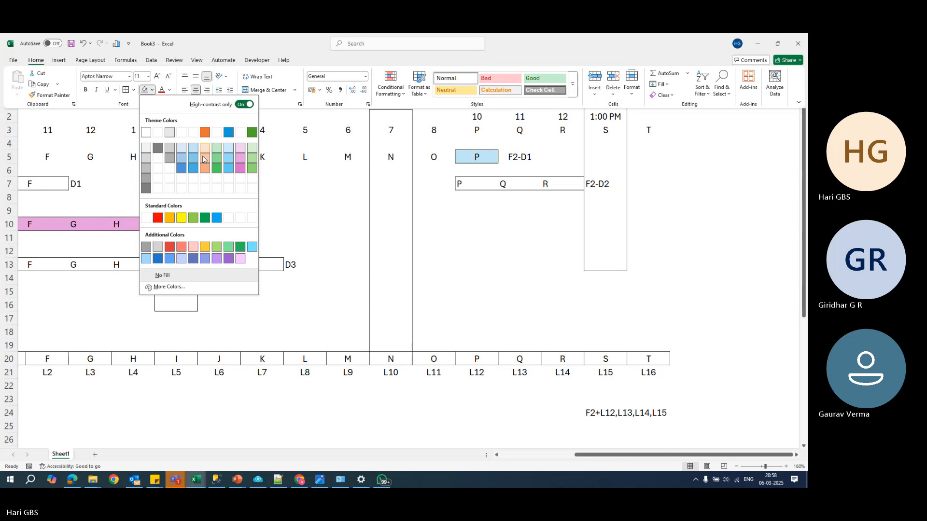
click(203, 159)
click(464, 183)
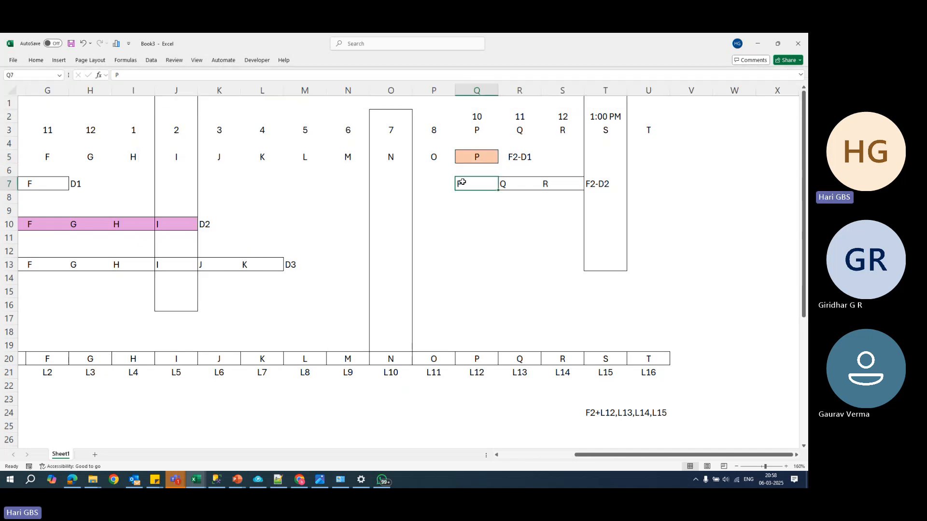
drag(462, 183, 563, 184)
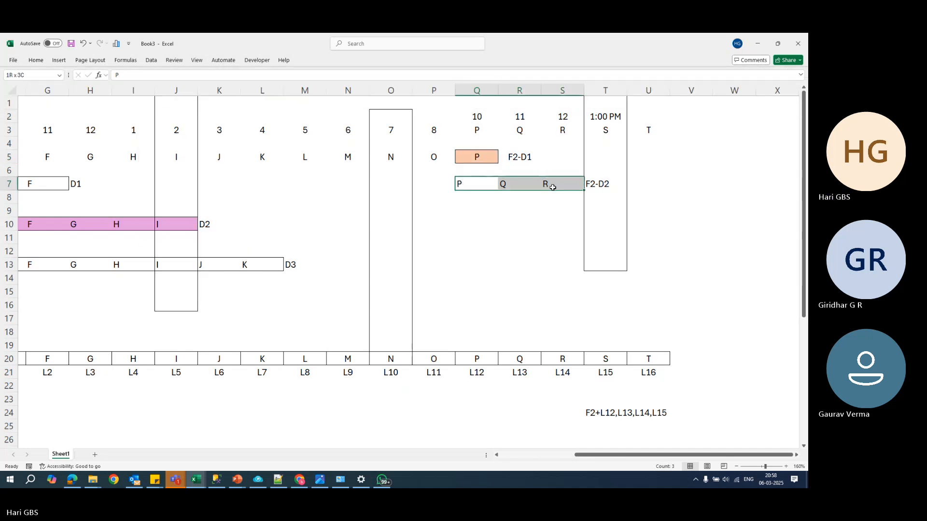
click(35, 60)
click(144, 89)
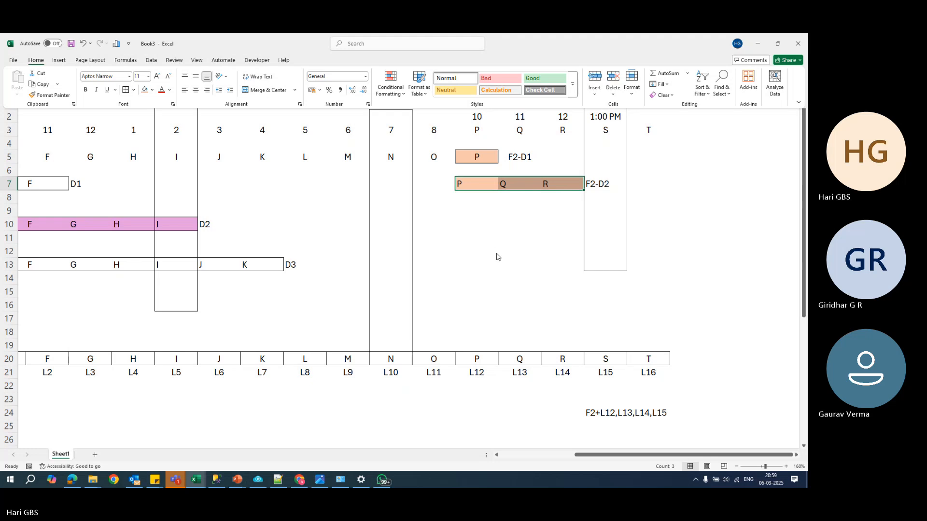
- Apply the same light orange fill to the labels F2-D1 in cell R5 and F2-D2 in cell T7
click(560, 209)
click(560, 210)
click(519, 156)
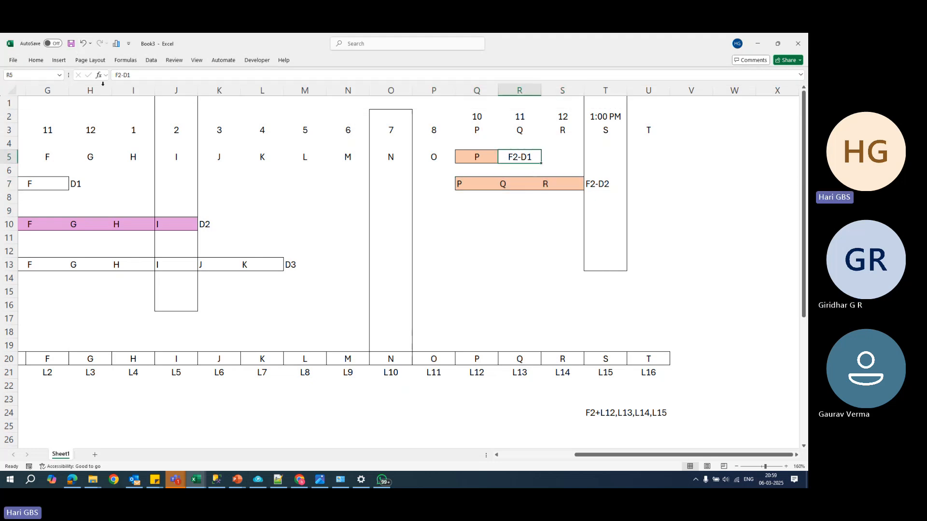
key(F4)
click(599, 187)
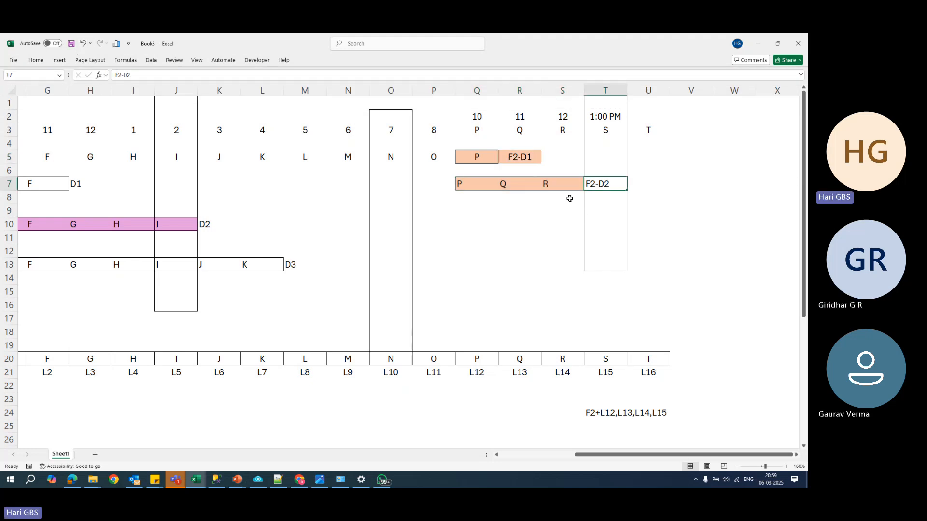
key(F4)
click(524, 264)
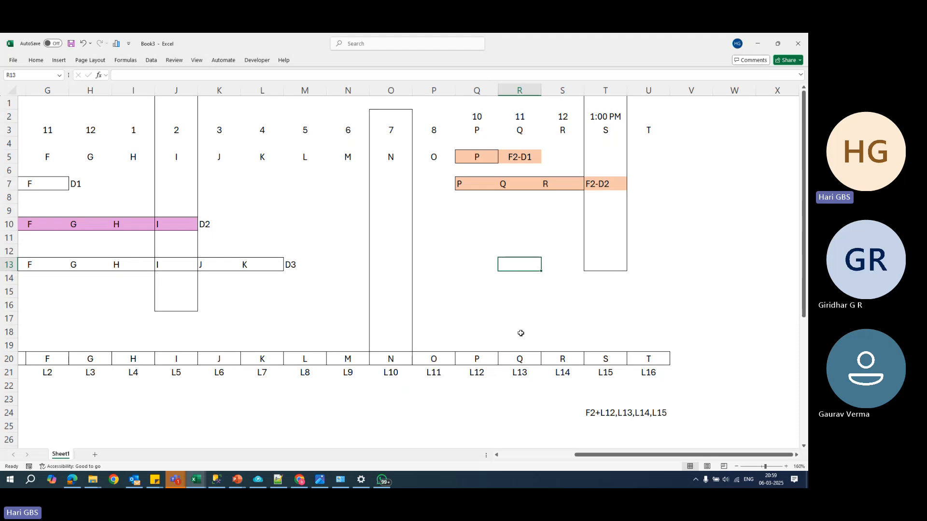
- Clear the restore sequence F2+L12,L13,L14,L15 from cell T24
click(610, 119)
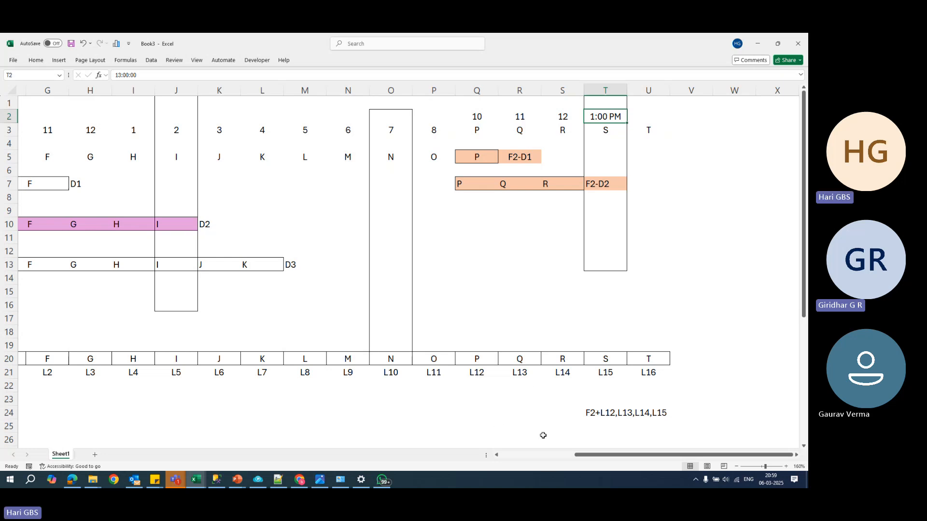
click(596, 412)
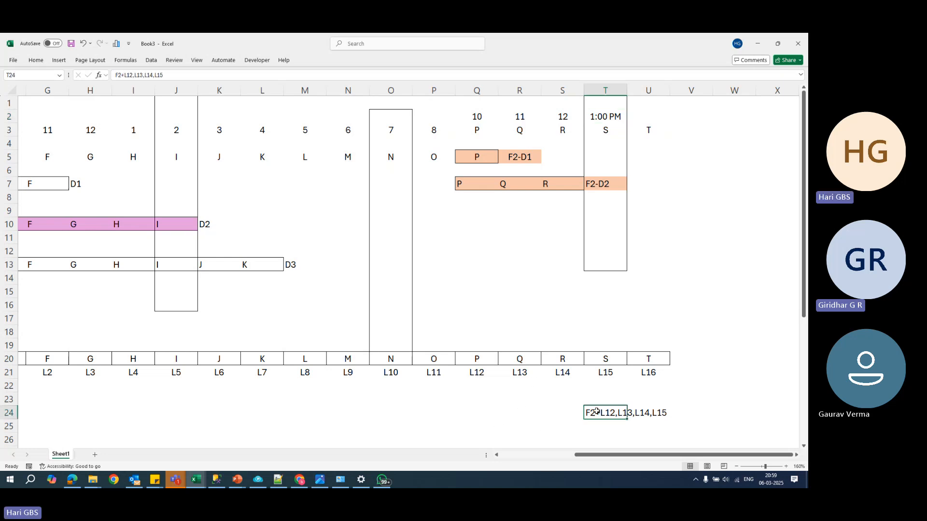
key(Delete)
- List the letters of the data in cells Q24 to Q26 as ABCDEFG, HIJKLMNOP and QRS
key(Left)
key(Left)
key(Left)
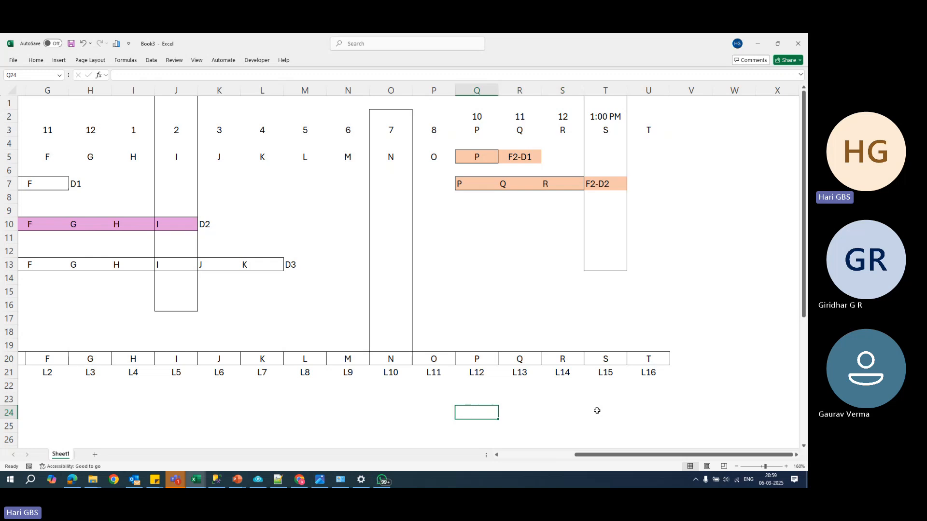
text(aBC)
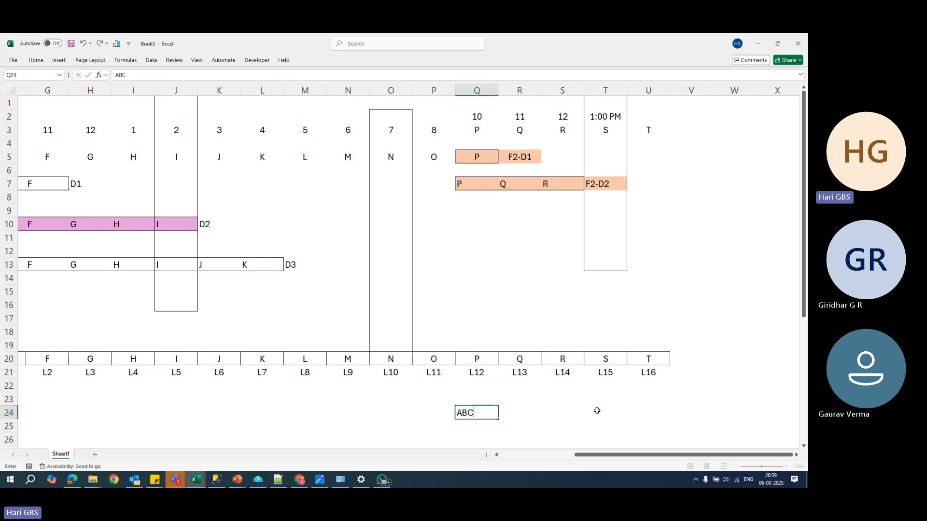
text(DEFG)
key(Return)
text(H)
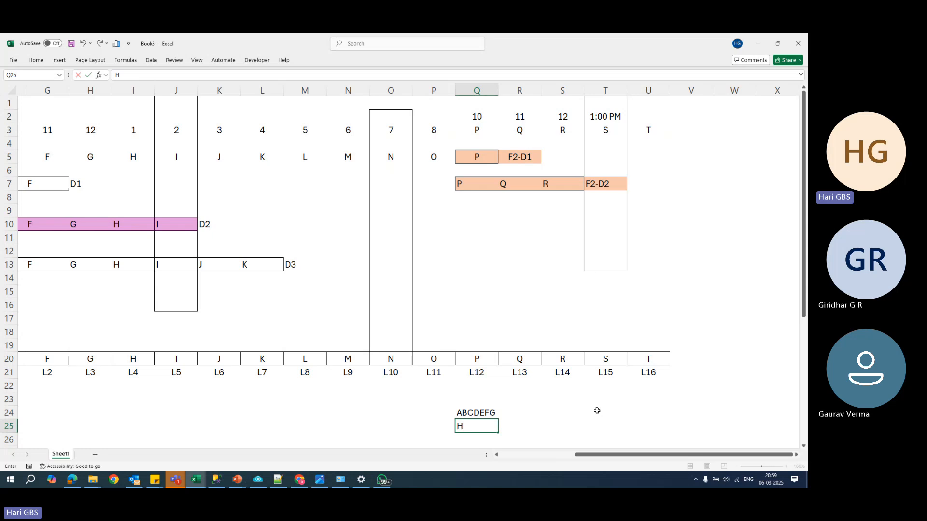
text(IJKLMNOP)
key(Return)
text(QRS)
key(Return)
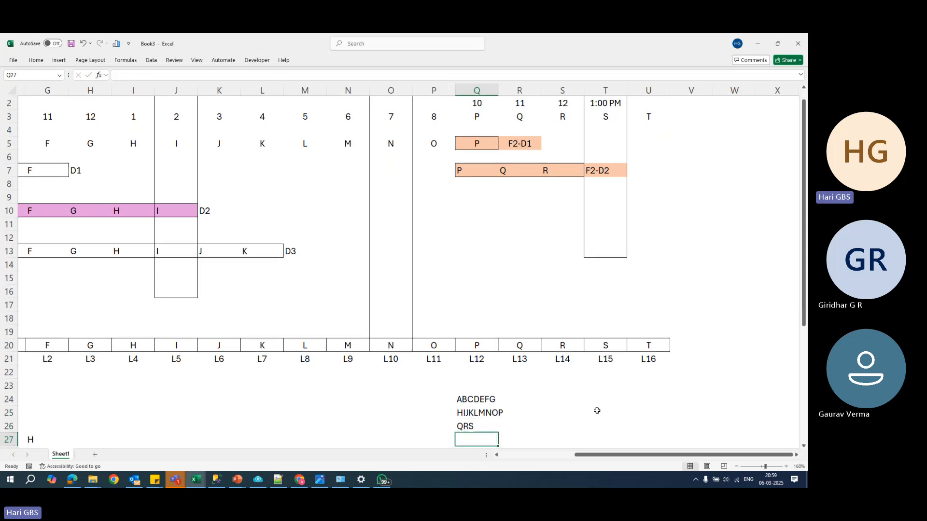
scroll(560, 440, up, 1)
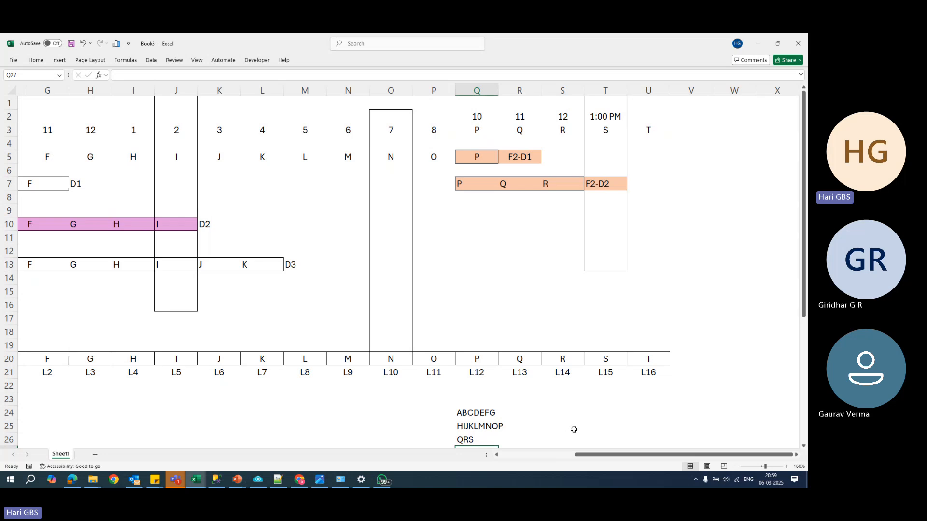
scroll(574, 430, down, 5)
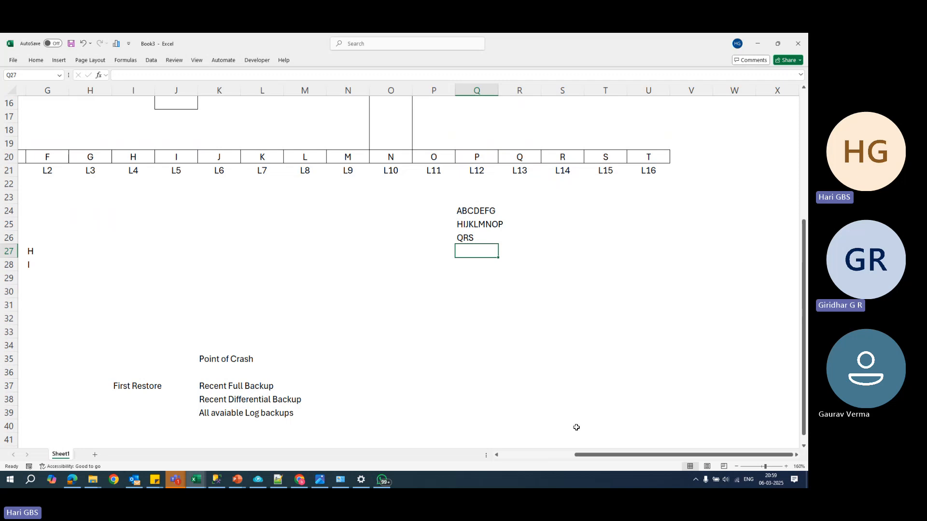
scroll(441, 423, up, 5)
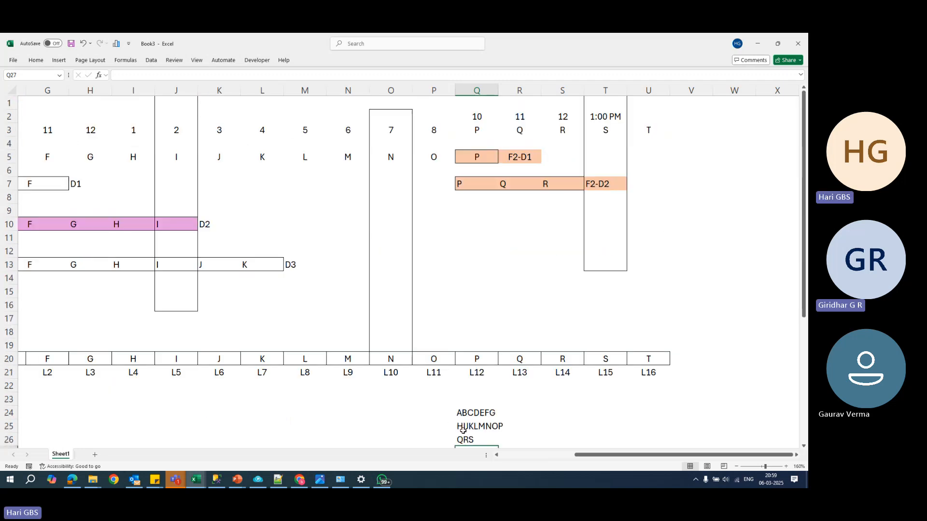
- Enter F1 in cell S24 beside the list of letters
click(554, 416)
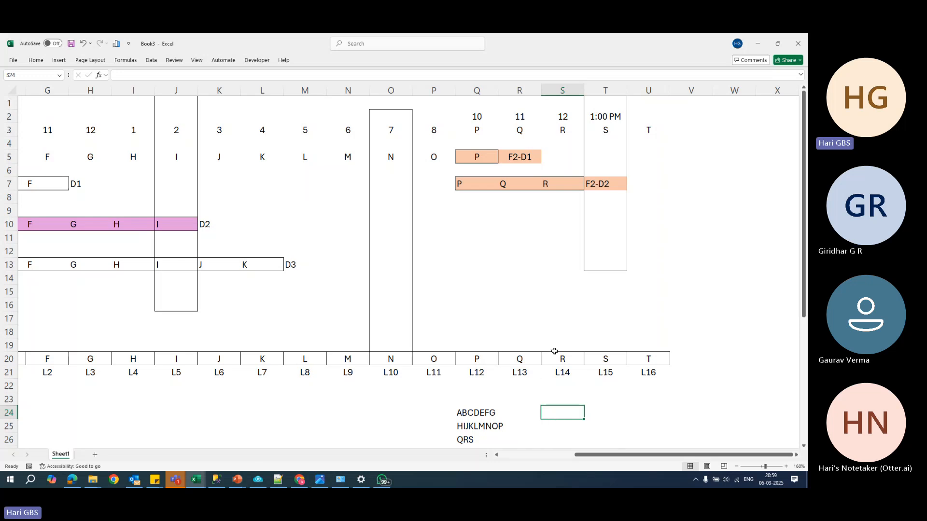
text(F1)
click(594, 410)
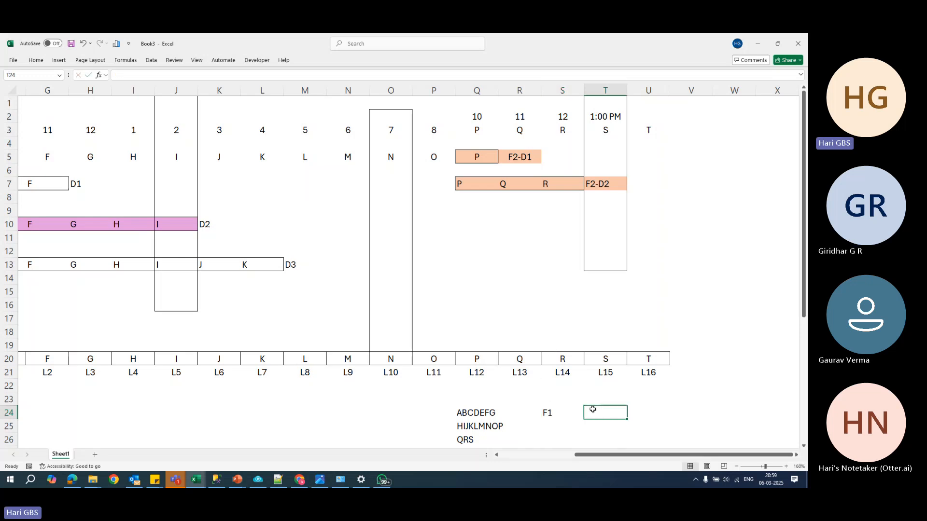
mouse_move(595, 454)
mouse_down()
mouse_move(521, 464)
mouse_move(607, 458)
mouse_up()
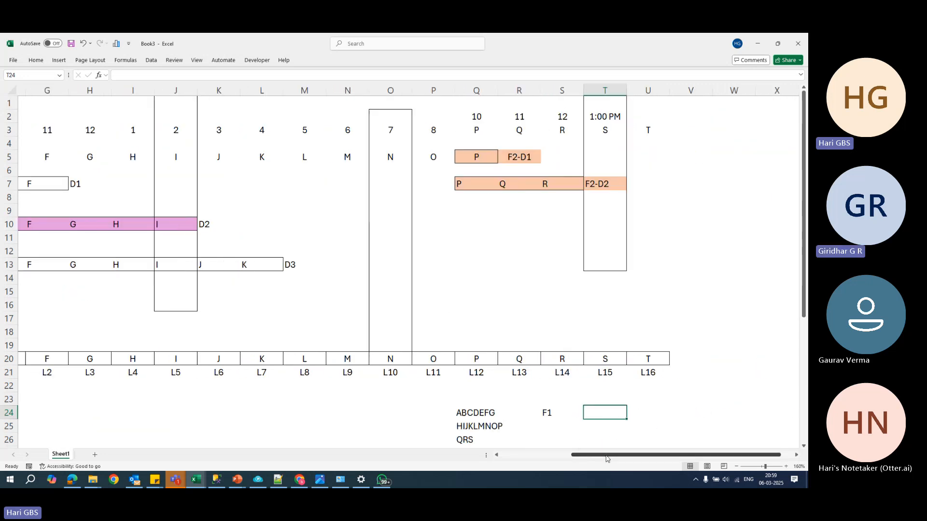
click(579, 427)
text(D)
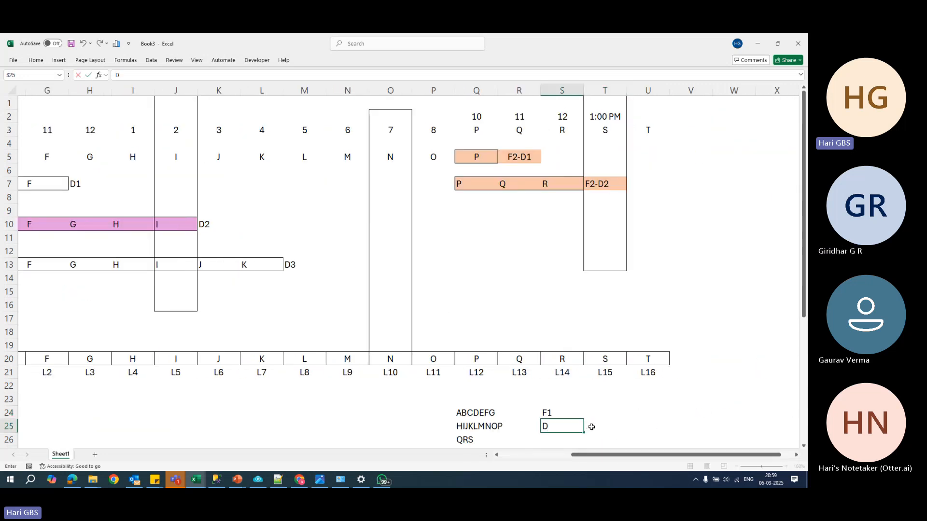
key(Escape)
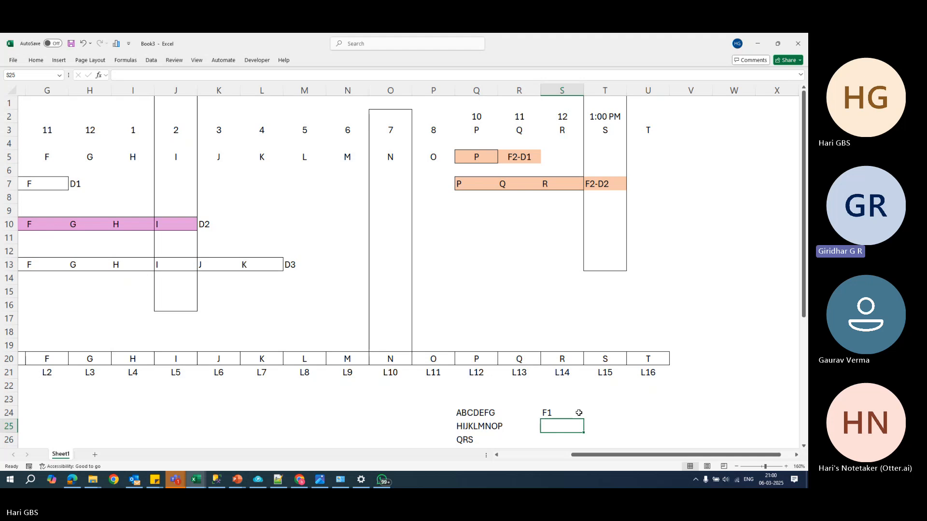
- Extend the F1 note in cell S24 to read F1--full data
click(572, 416)
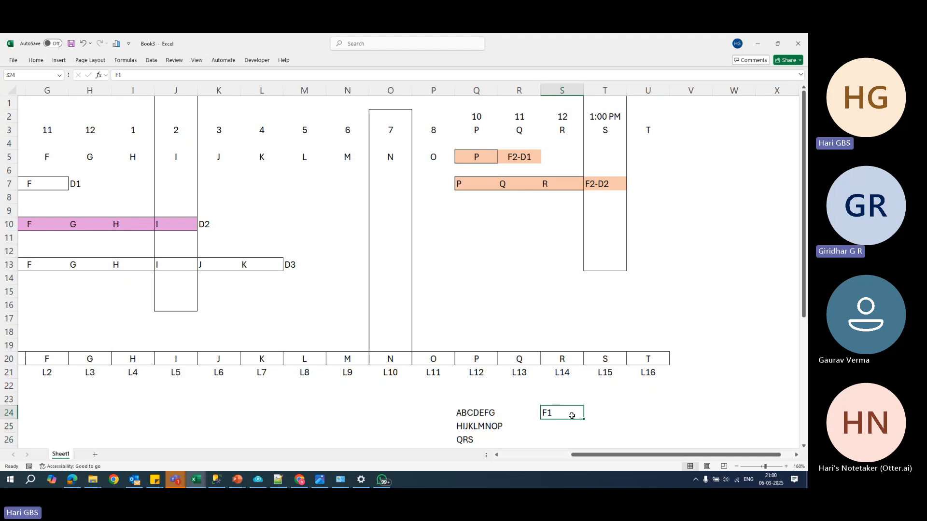
double_click(572, 415)
text(--ful)
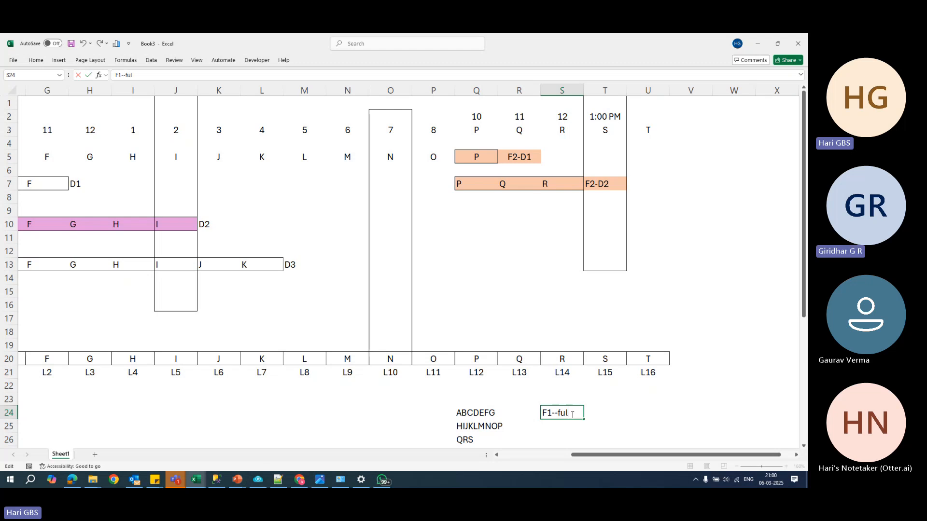
text(l date)
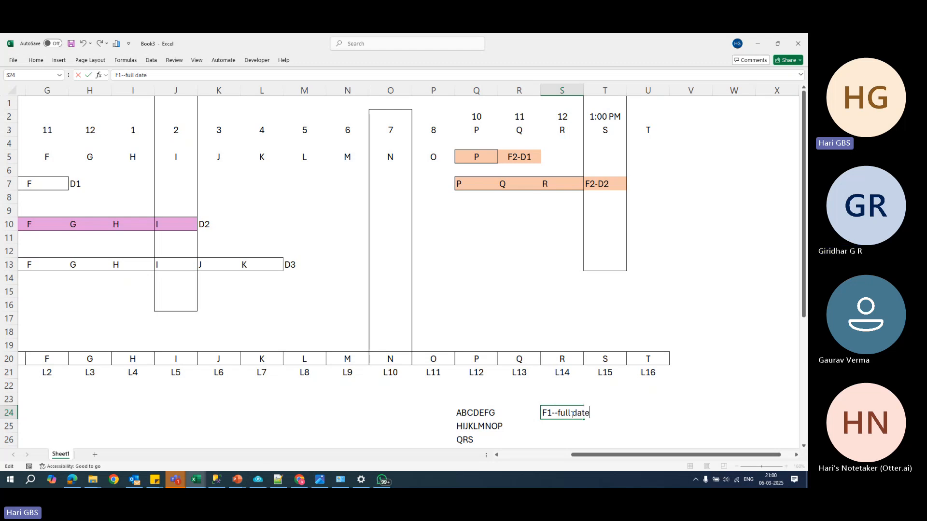
key(BackSpace)
text(a)
key(Return)
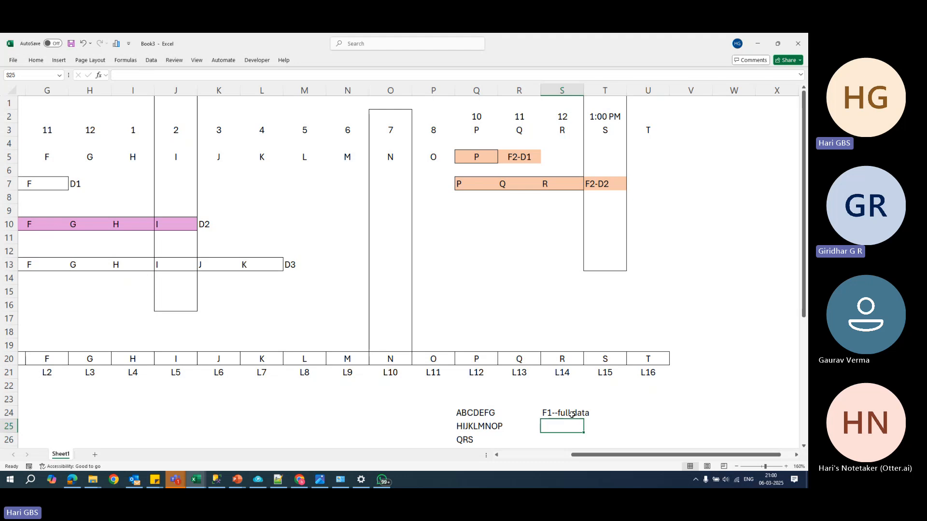
click(572, 414)
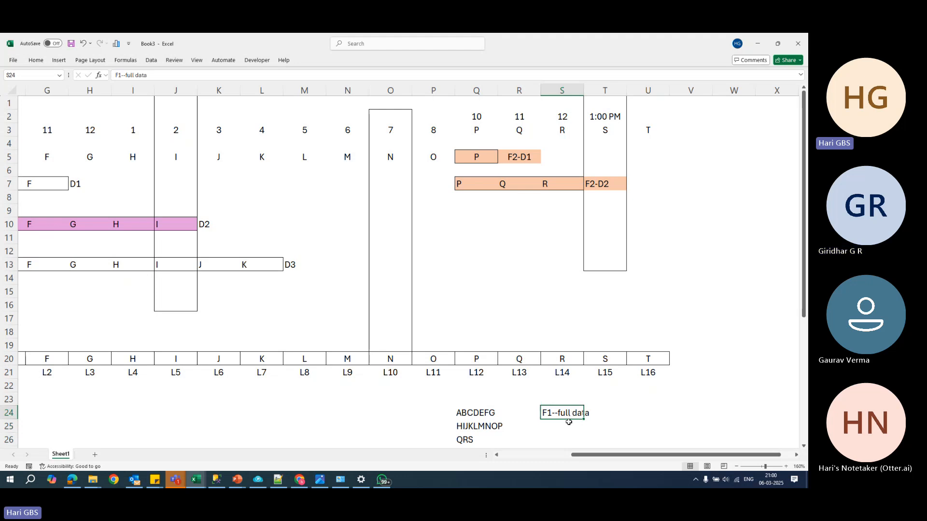
click(569, 424)
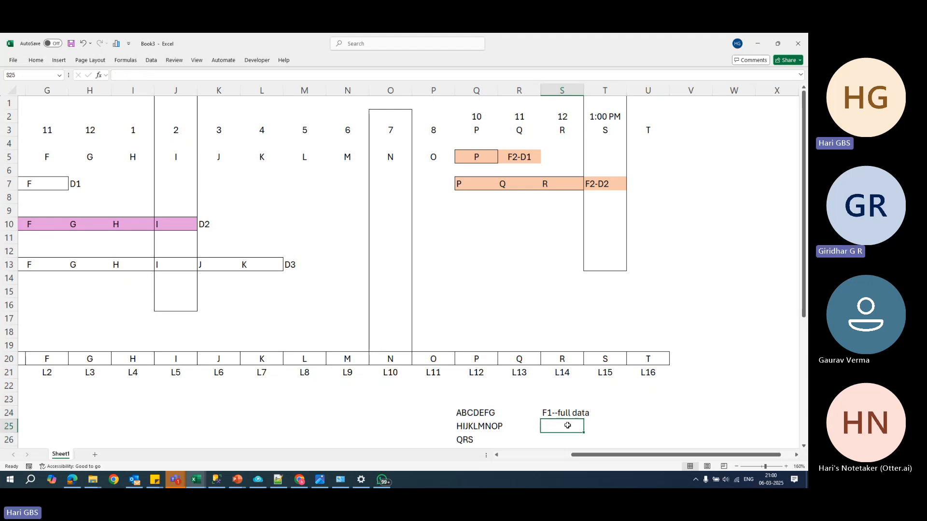
click(598, 187)
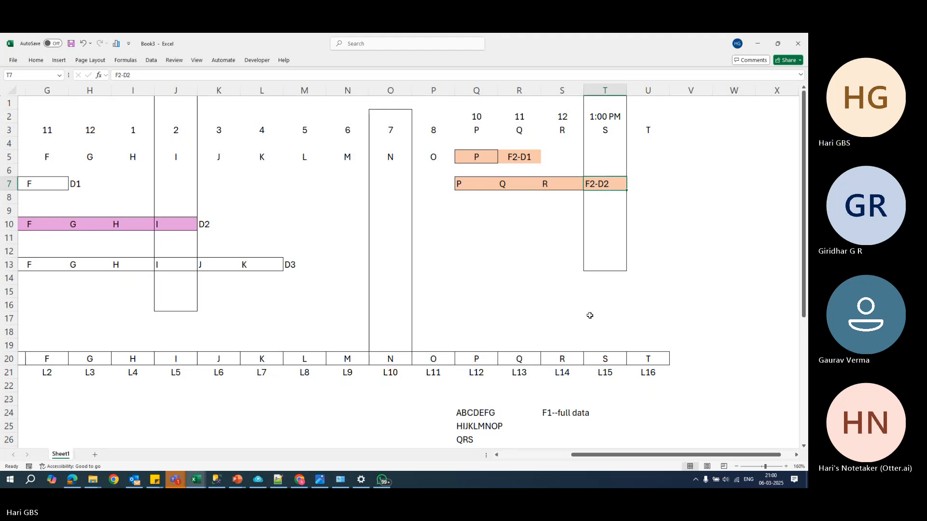
drag(468, 188, 593, 184)
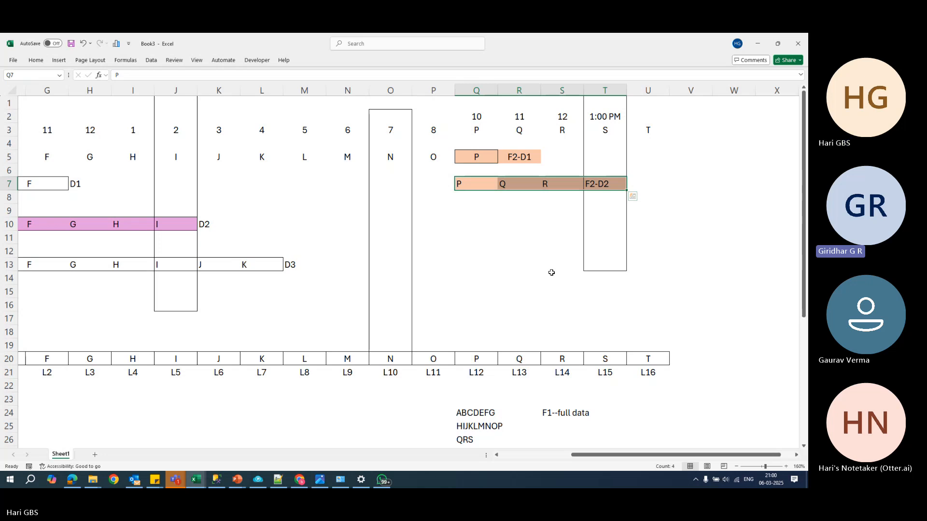
click(514, 162)
click(599, 188)
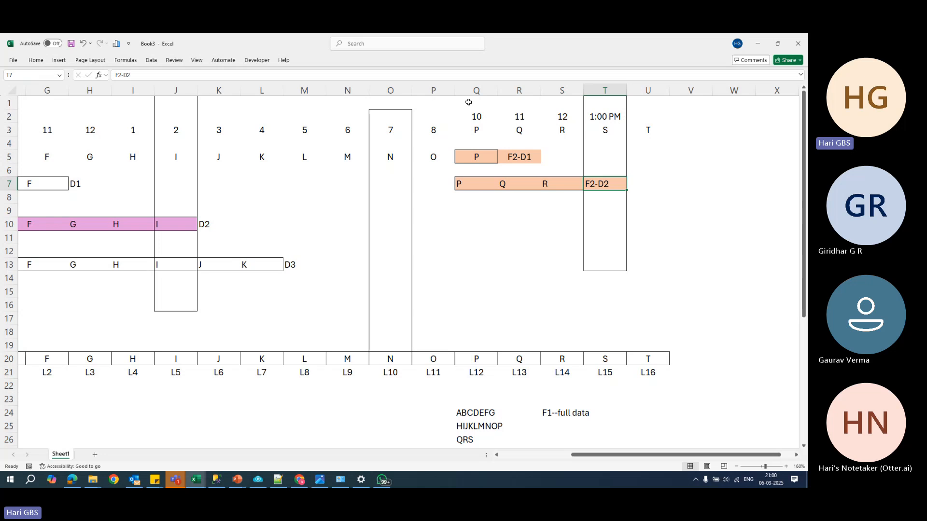
drag(463, 103, 478, 348)
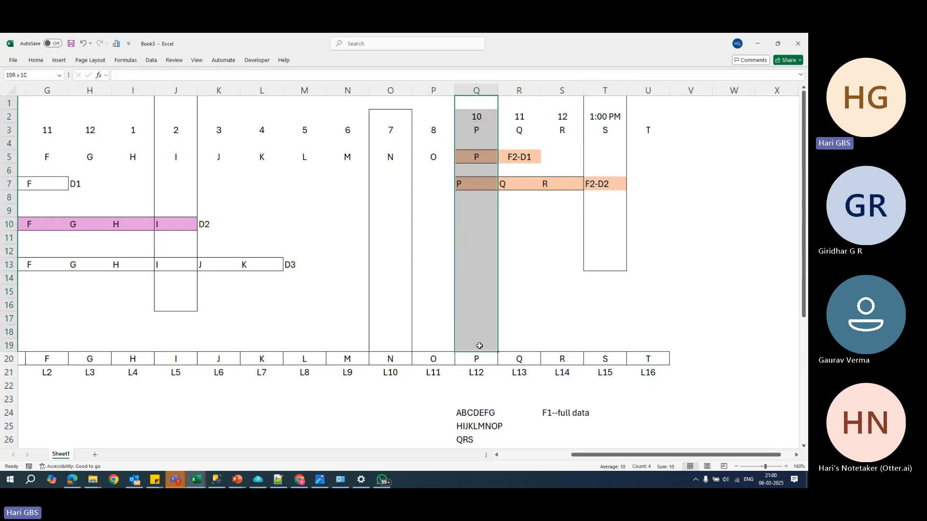
- Examine the ranges of the F2-D1 and F2-D2 differential backups in rows 5 and 7
click(519, 159)
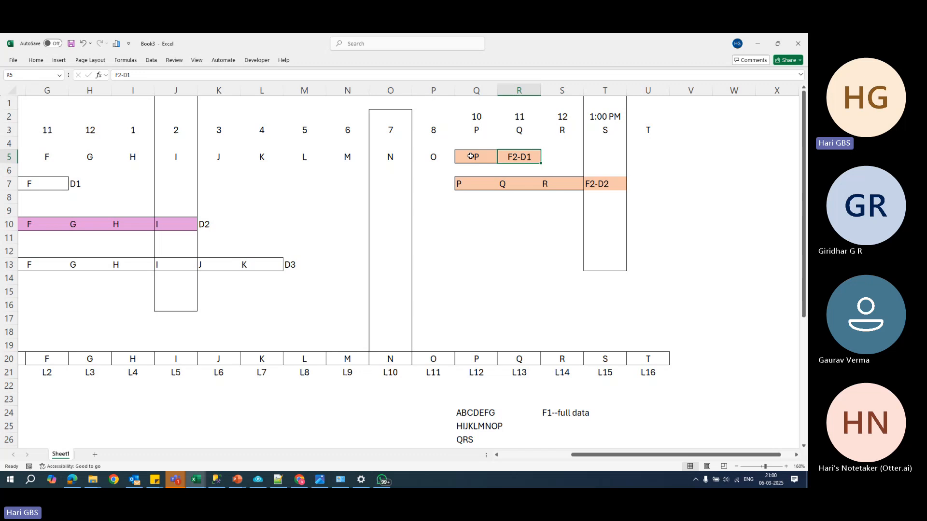
drag(471, 157, 511, 157)
drag(460, 184, 599, 184)
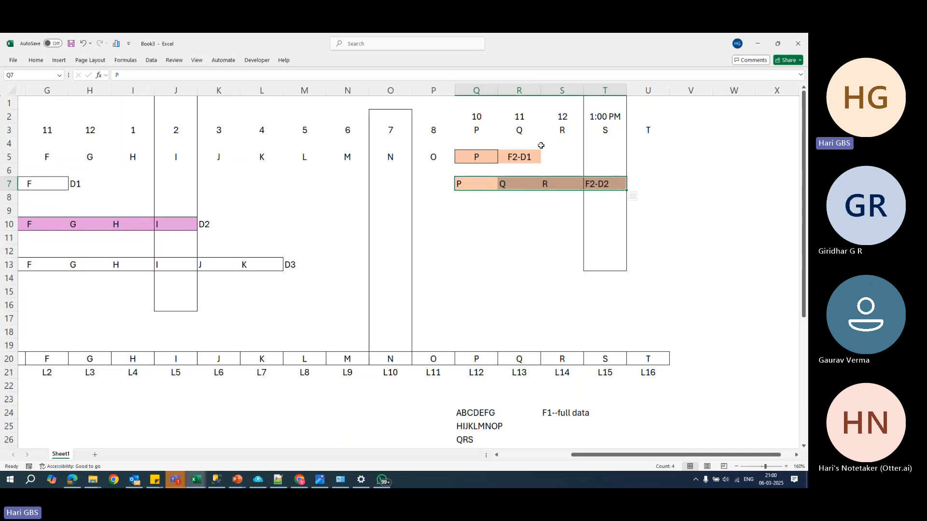
click(519, 158)
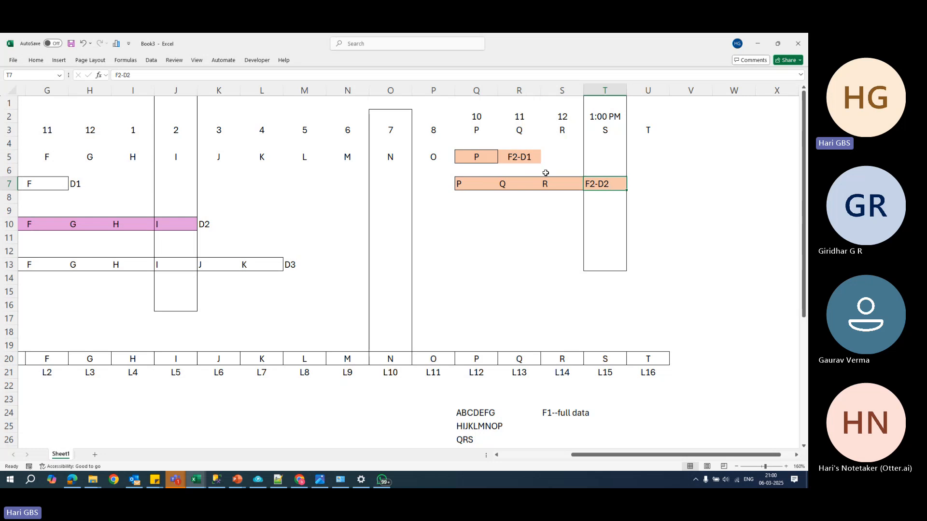
drag(461, 157, 512, 157)
drag(465, 184, 596, 183)
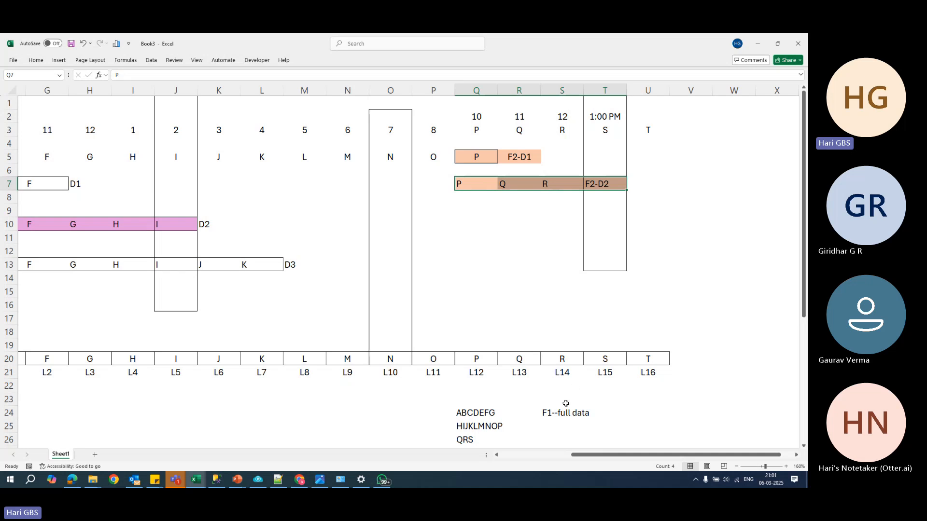
- Enter D3 in cell S25 below the F1--full data note
click(551, 413)
drag(582, 455, 482, 435)
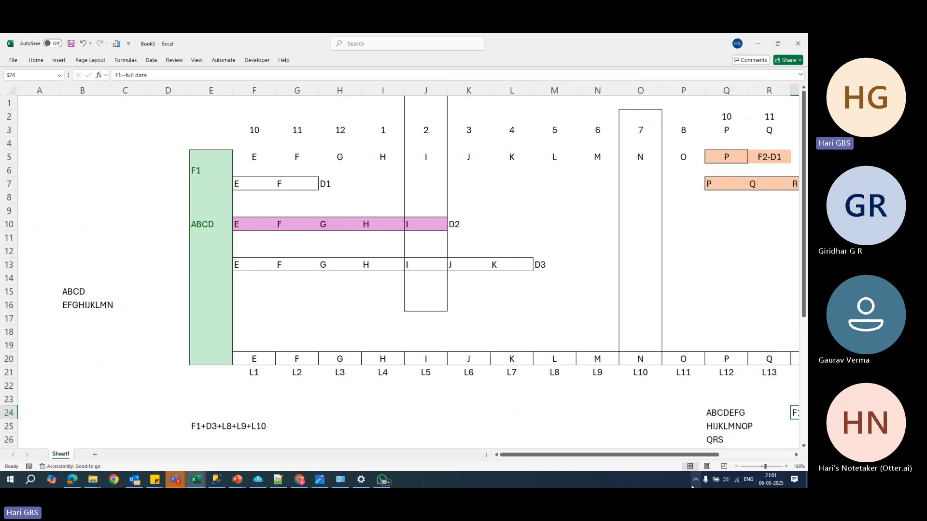
drag(674, 456, 719, 456)
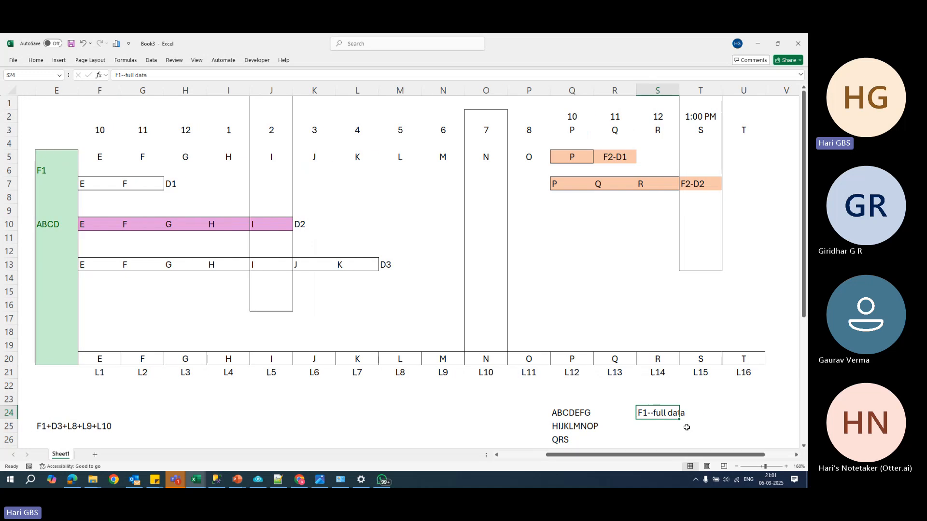
click(666, 429)
text(d3)
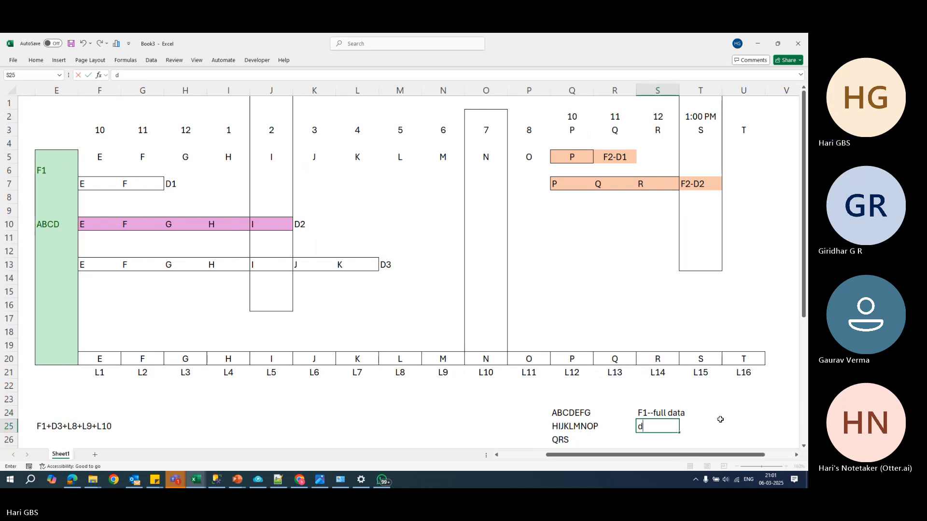
click(701, 363)
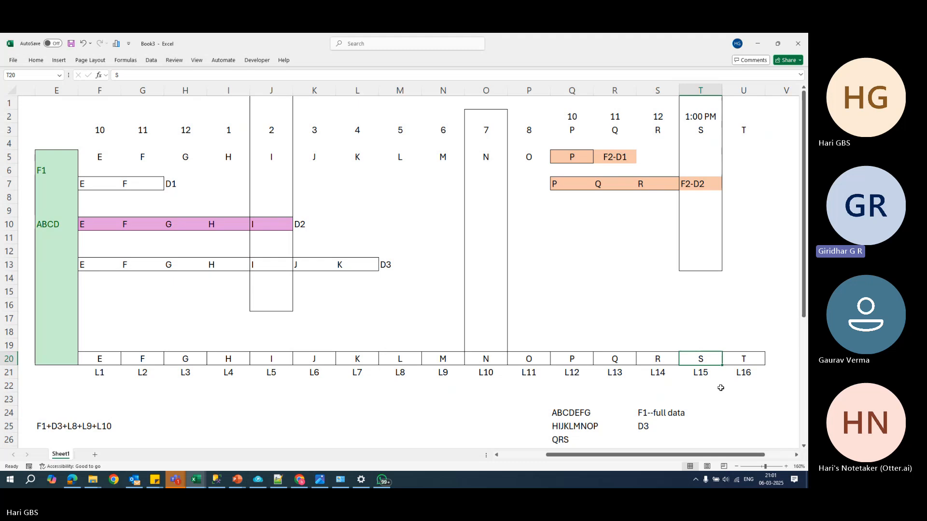
- Enter the log backups L8 and L15 in cells S26 and S27 and check their range L to S in row 20
scroll(720, 385, down, 2)
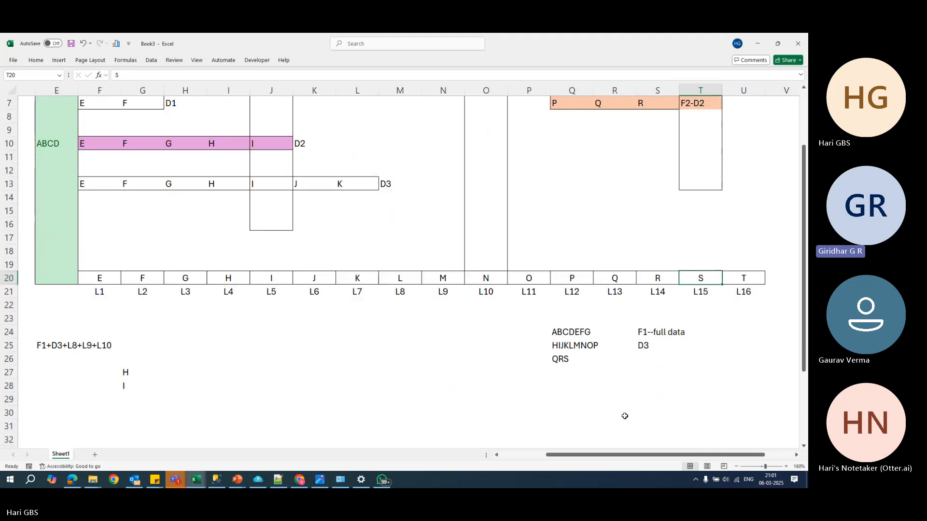
click(646, 360)
text(L8)
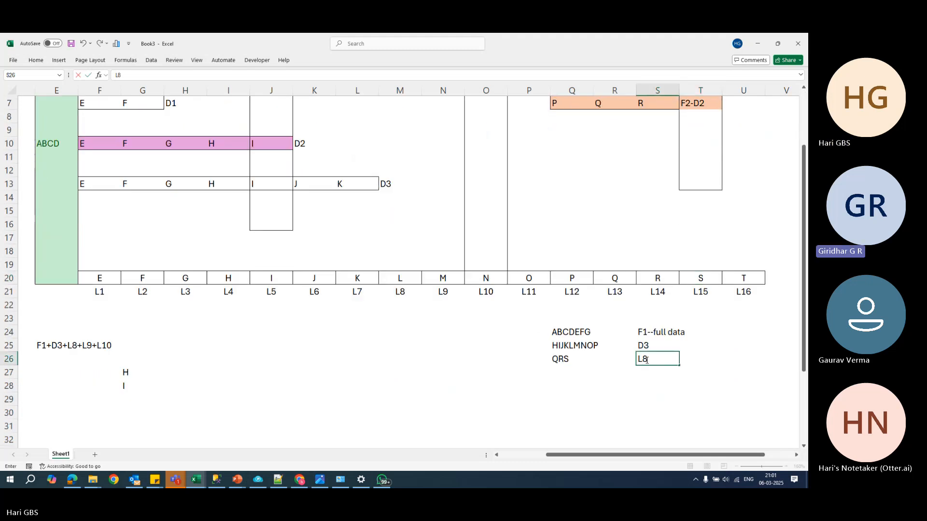
key(Return)
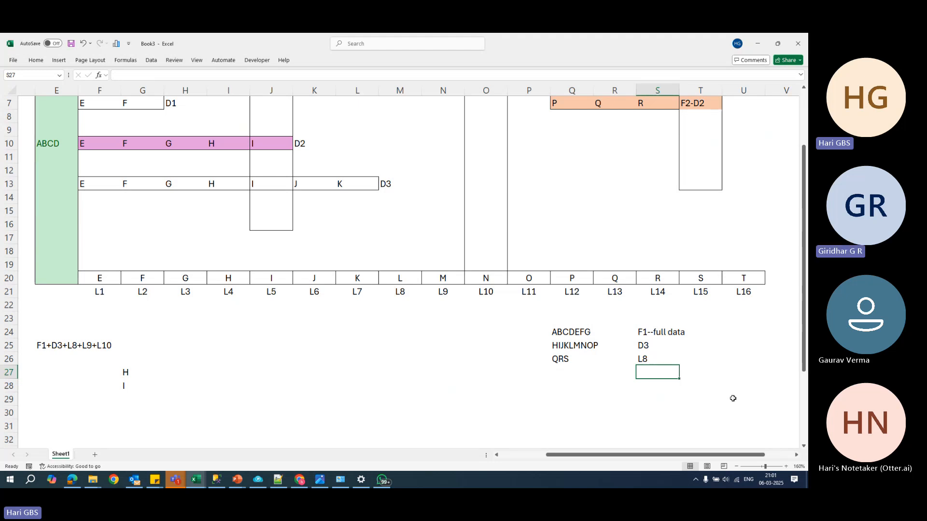
text(L15)
drag(713, 377, 712, 381)
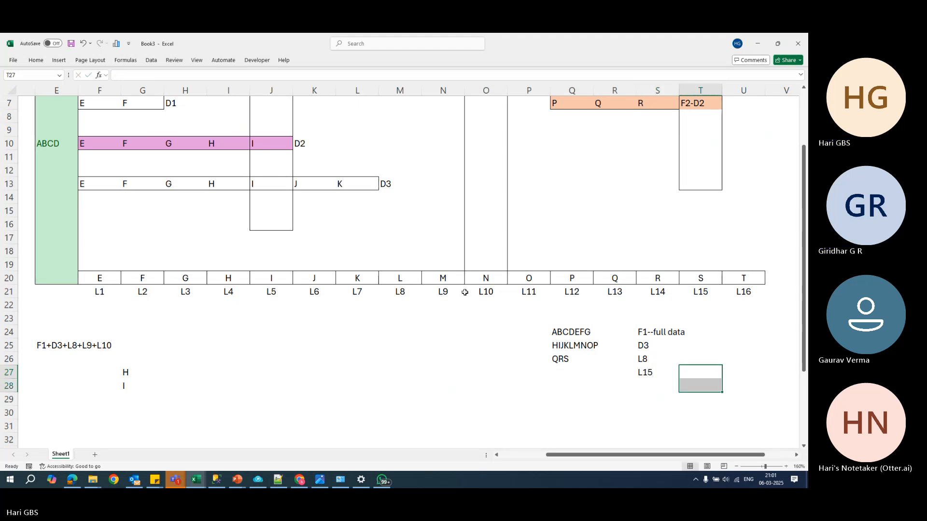
drag(407, 279, 701, 286)
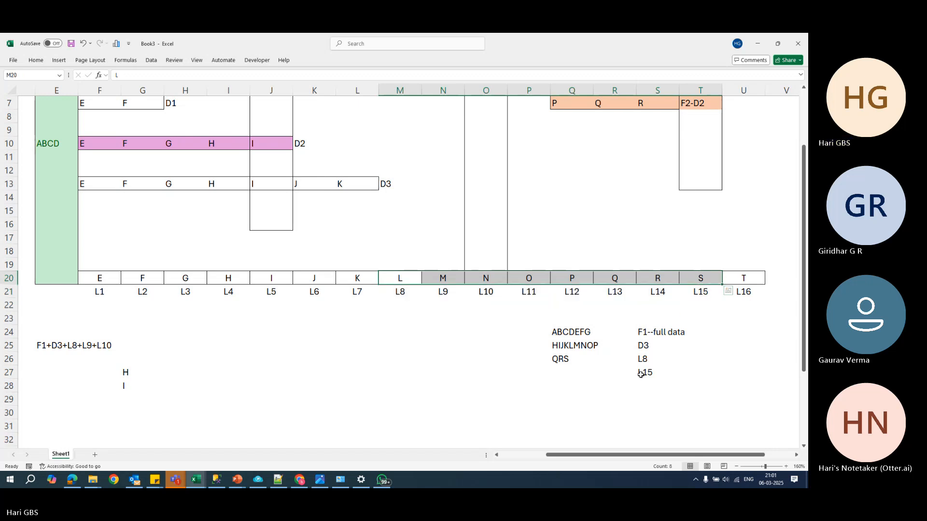
scroll(550, 415, up, 2)
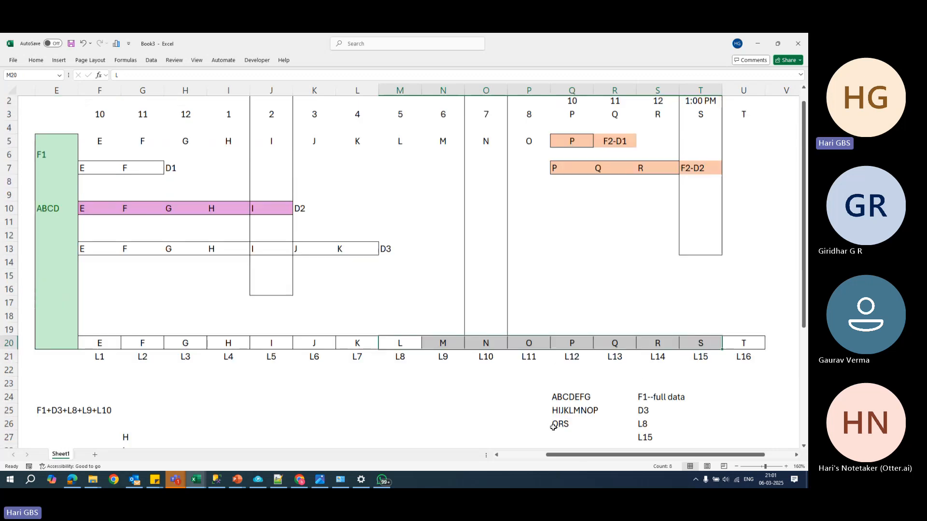
- Clear the letters and labels of the D1, D2 and D3 differential backups from cells F7 to M13
drag(120, 186, 382, 267)
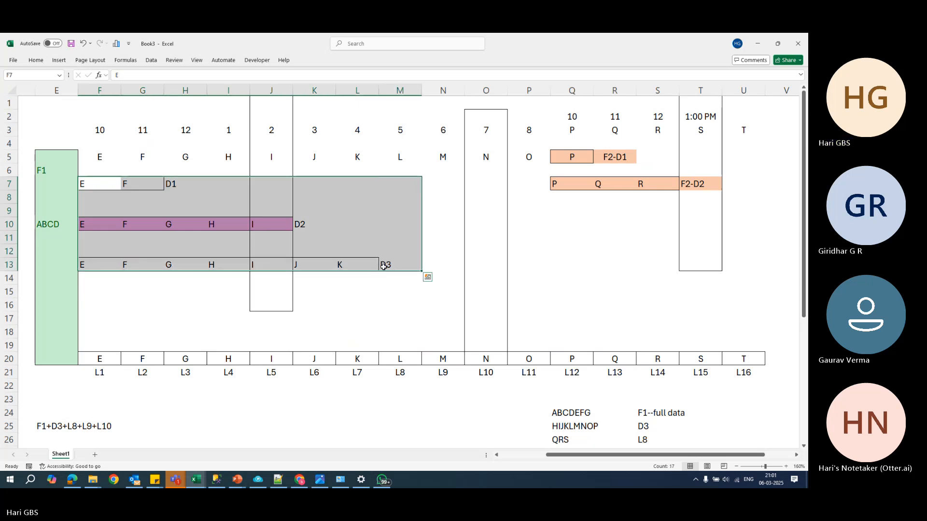
key(Delete)
text(10)
key(Escape)
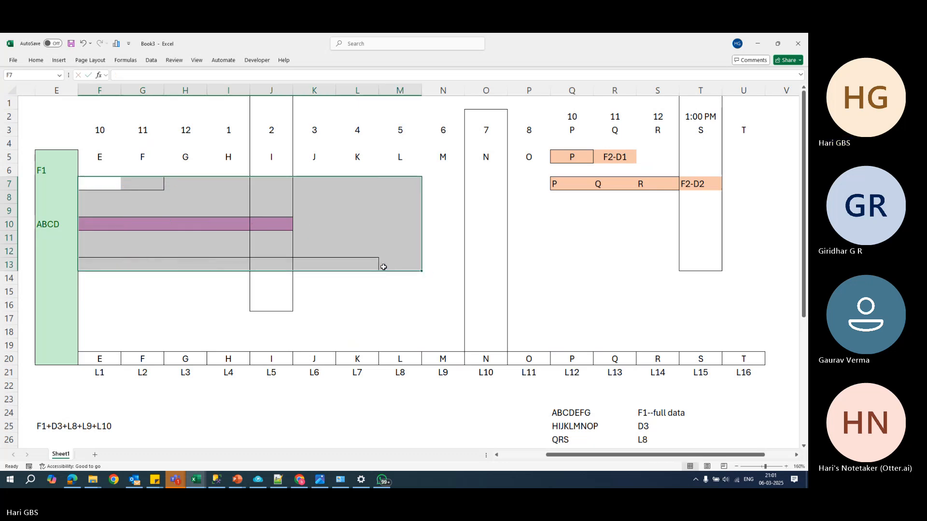
click(404, 296)
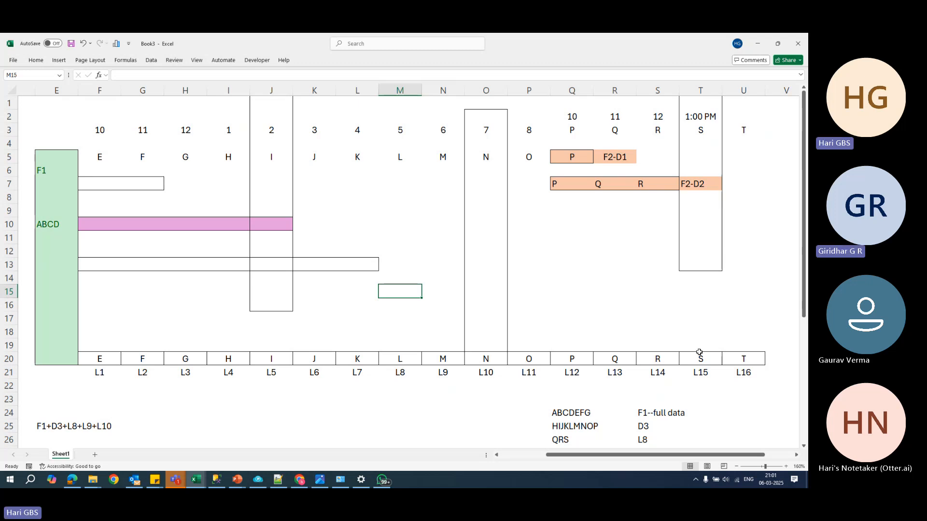
- Clear the D3 and L8 entries from cells S25 and S26
click(651, 415)
drag(651, 425, 650, 438)
key(ctrl+c)
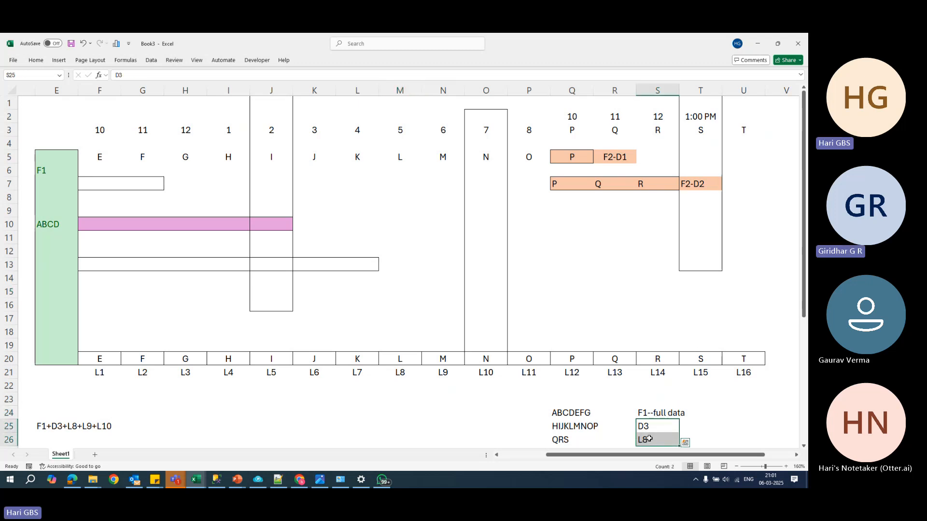
key(Delete)
click(424, 319)
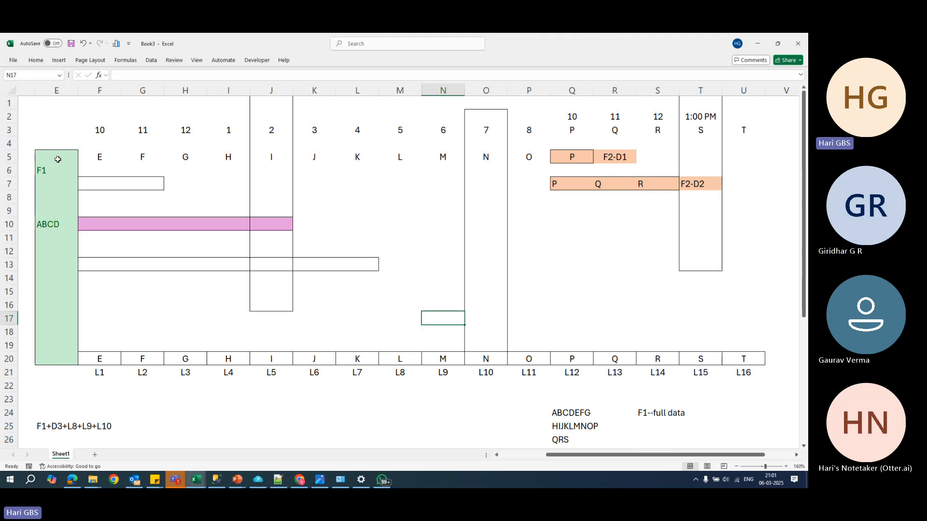
- Delete column E containing the green F1 full backup
drag(56, 157, 700, 350)
click(550, 286)
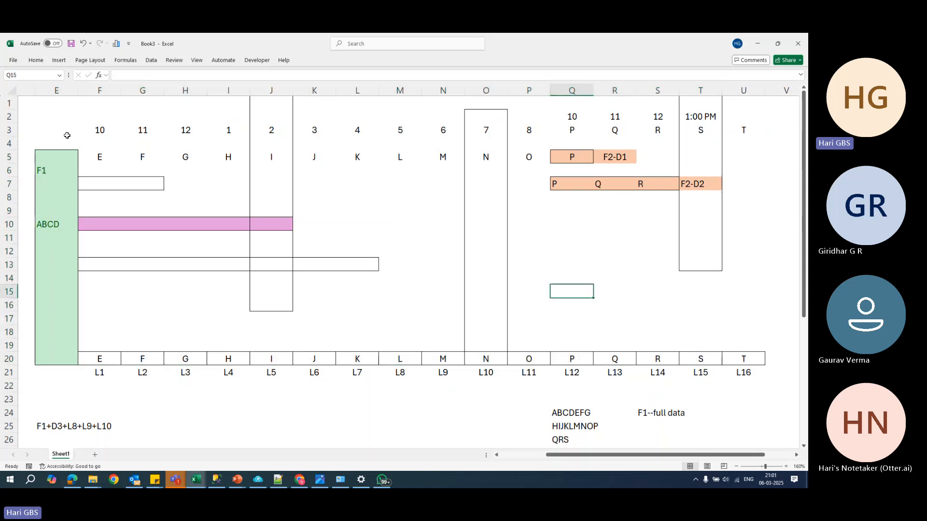
drag(66, 132, 61, 374)
key(ctrl+space)
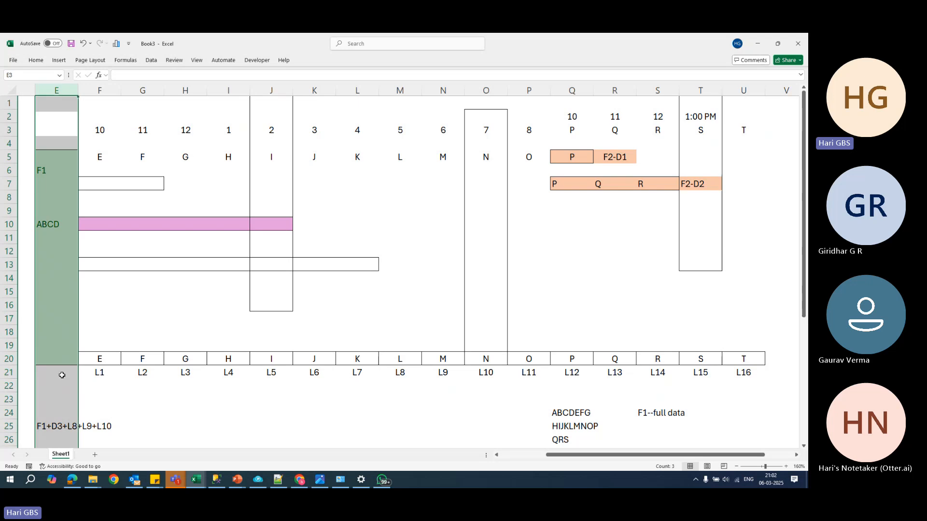
key(ctrl+minus)
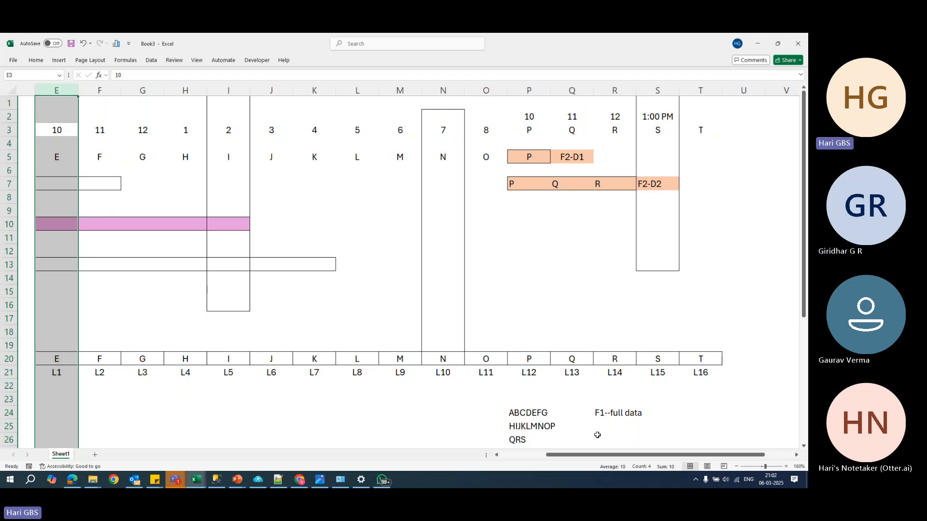
- Replace the letters ABCDEFG in cell P24 with ABCD
click(542, 413)
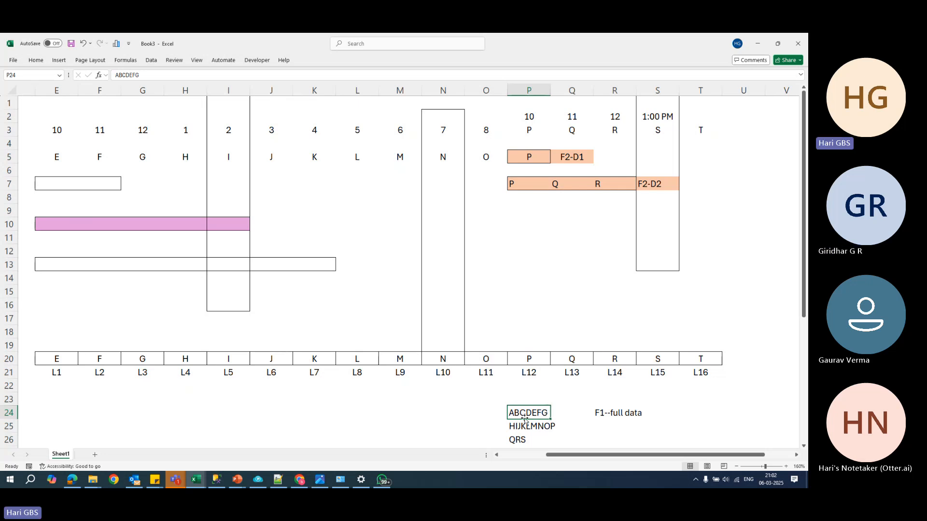
text(AB)
key(Return)
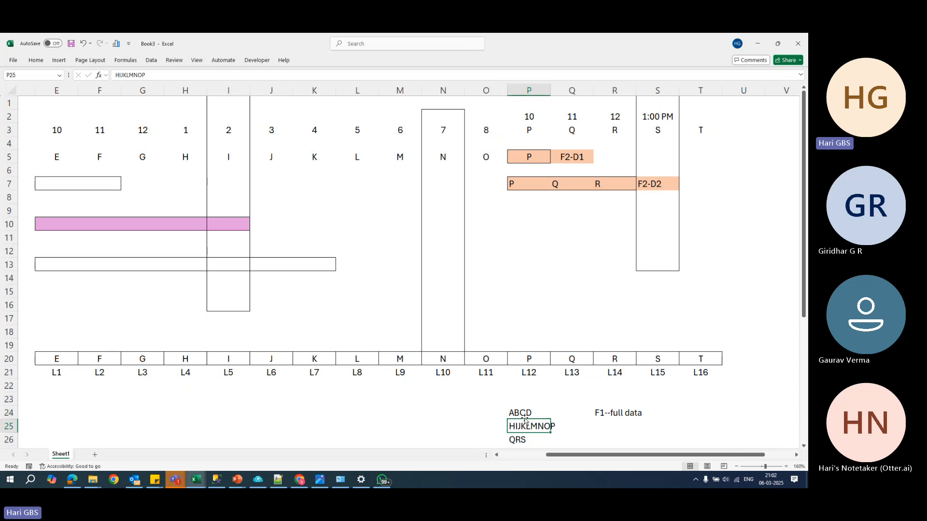
key(Up)
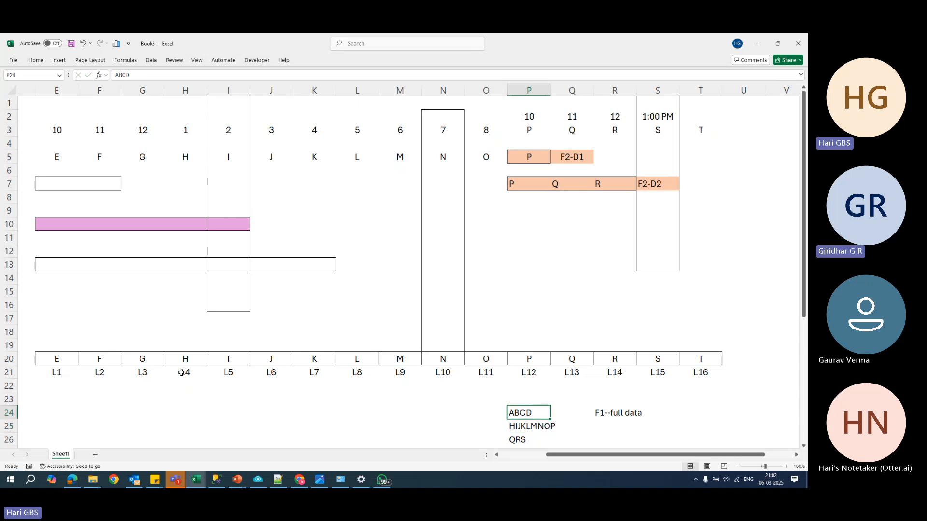
click(66, 361)
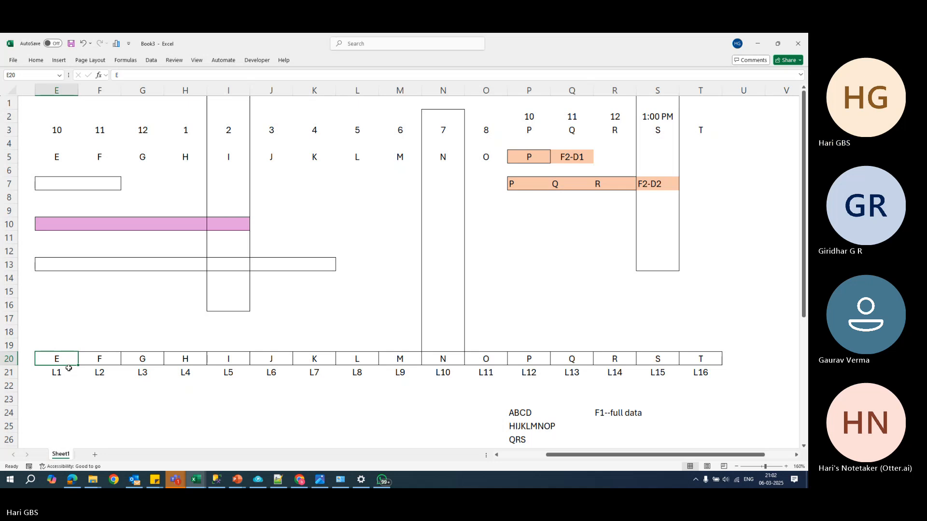
- Undo the ABCD edit, the deletion of the F1 column, and the clearing of the D3 and L8 notes and differential backup letters
click(604, 415)
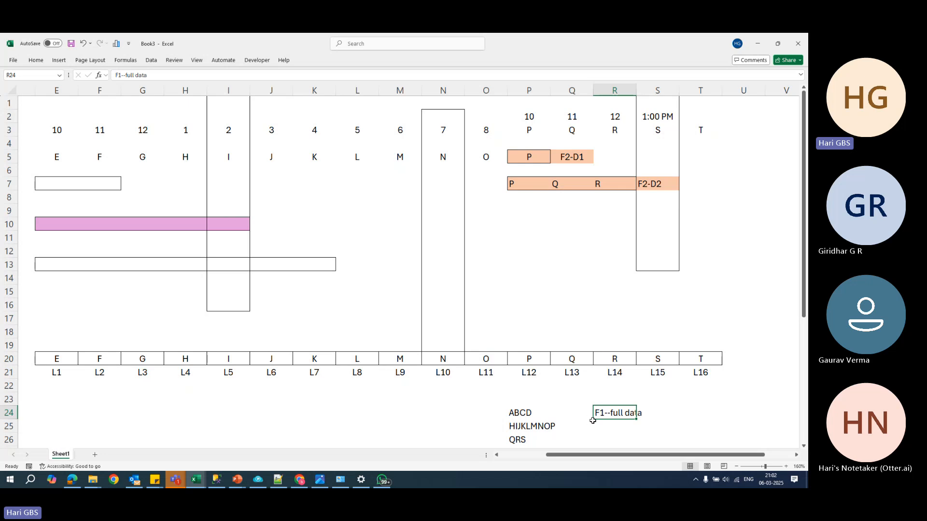
key(ctrl+z)
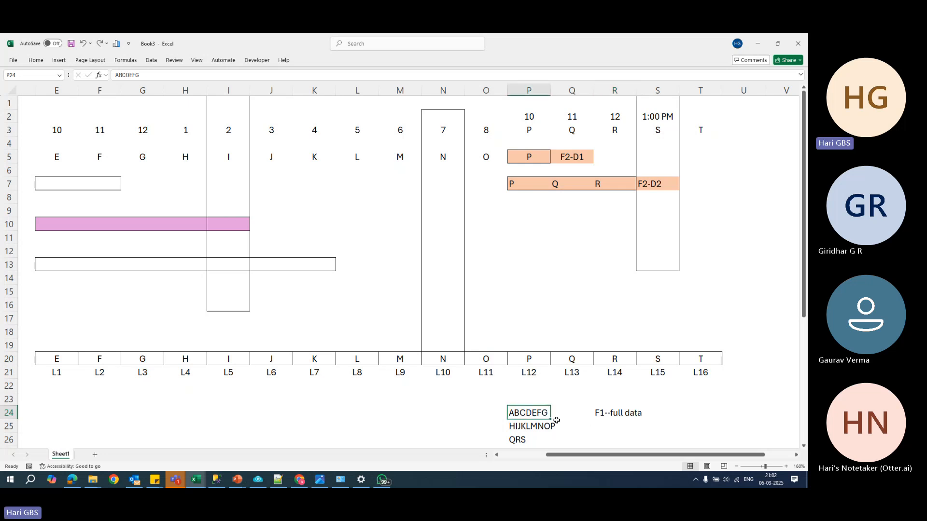
key(ctrl+z)
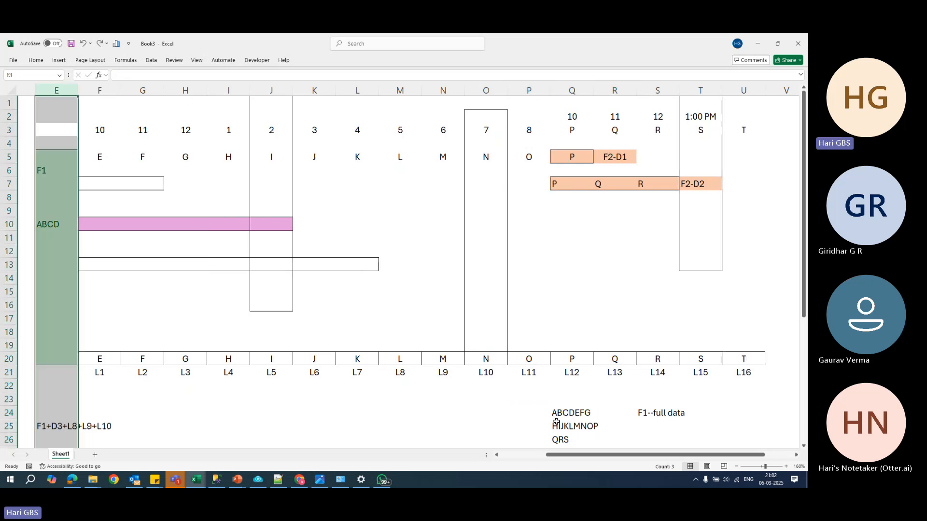
click(383, 420)
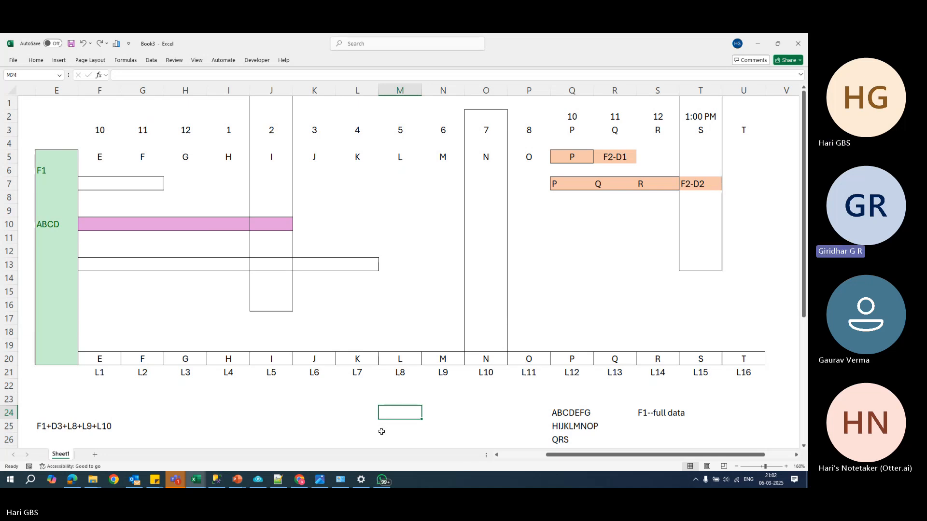
key(ctrl+v)
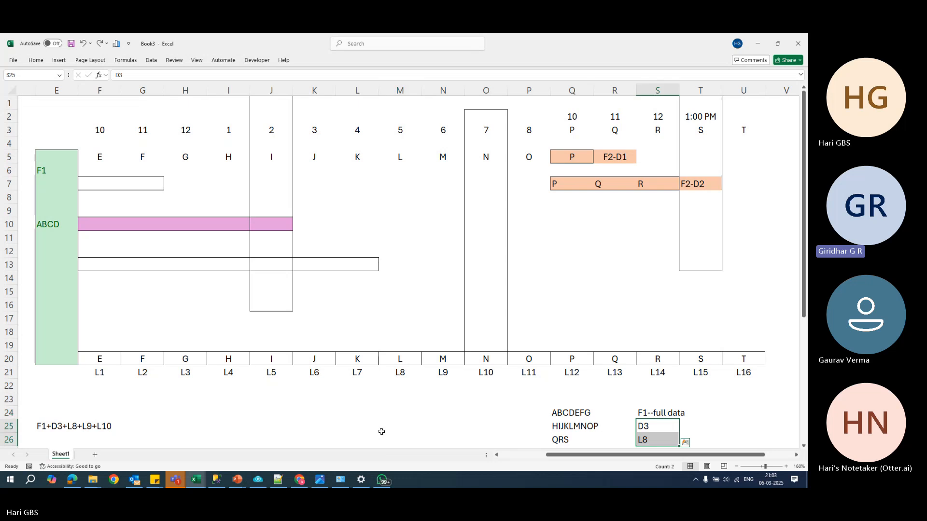
key(ctrl+z)
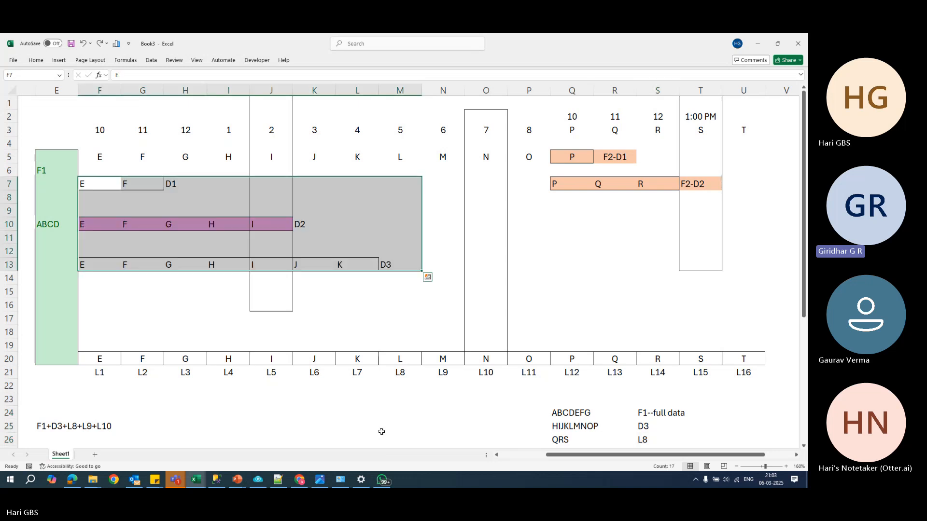
click(373, 421)
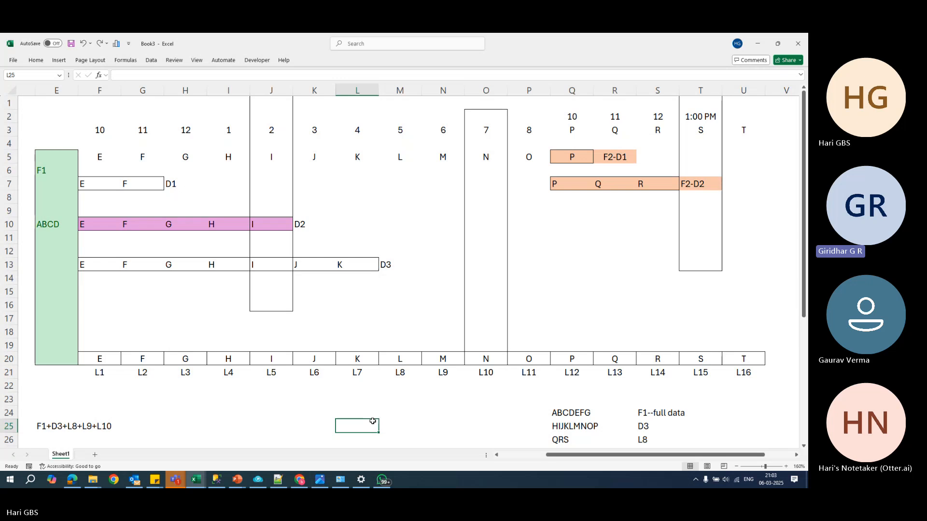
- Add a new worksheet, enlarge its view and select cell E6
click(94, 455)
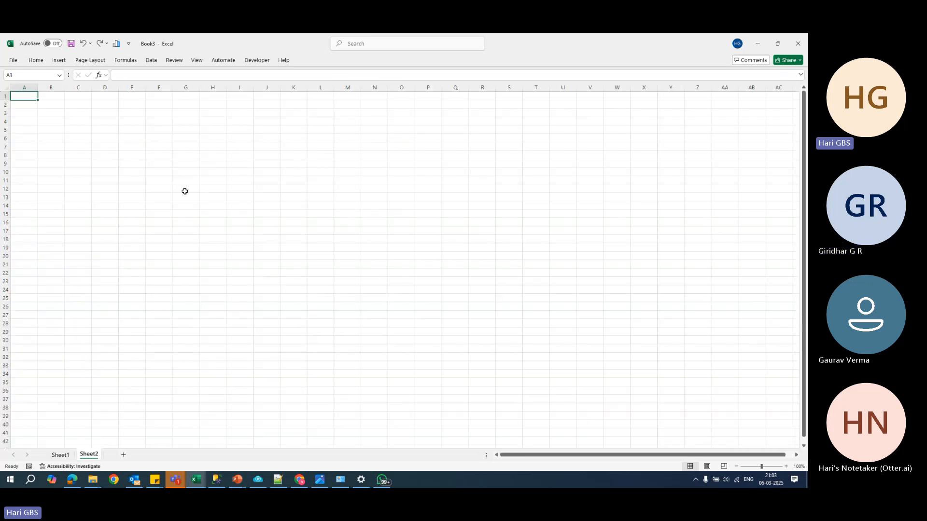
ctrl+scroll(185, 191, up, 3)
click(192, 161)
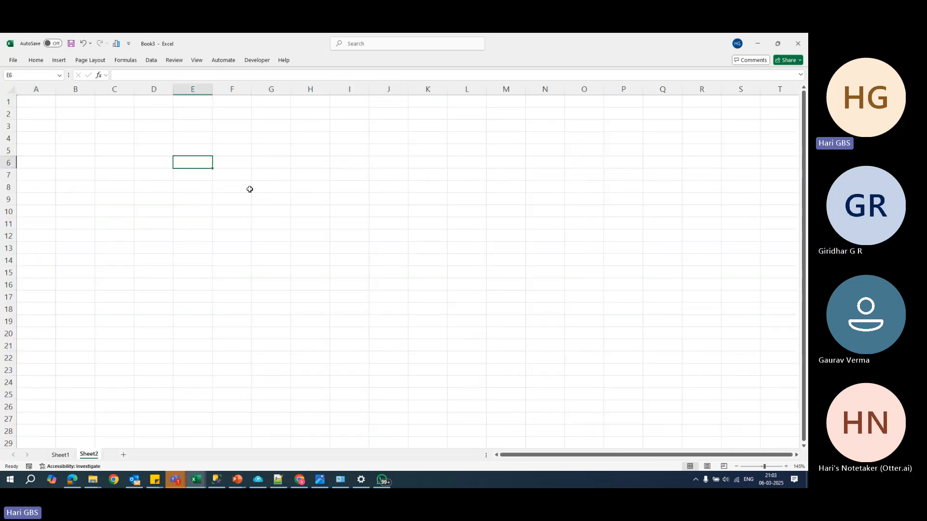
- Draw an outside border around cells E6:E21 and label the box F1 in cell E5
drag(199, 167, 200, 347)
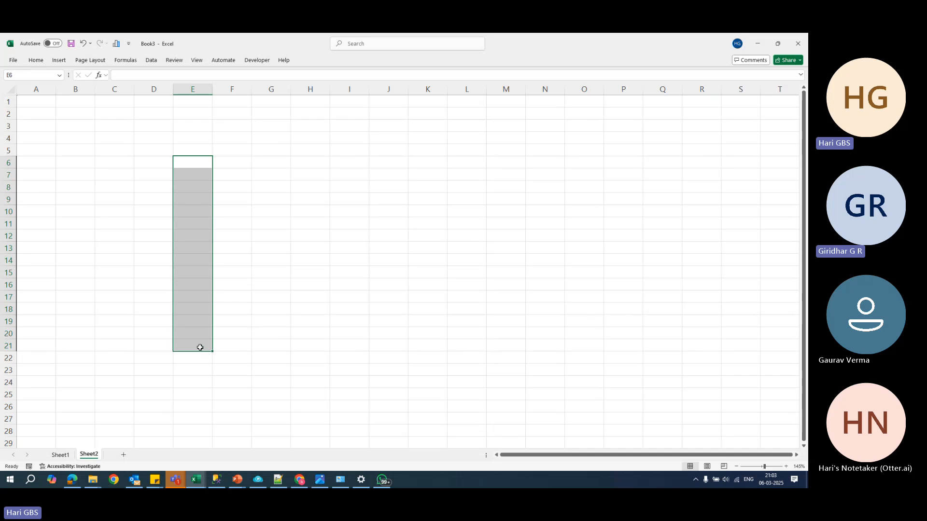
key(ctrl+c)
key(Up)
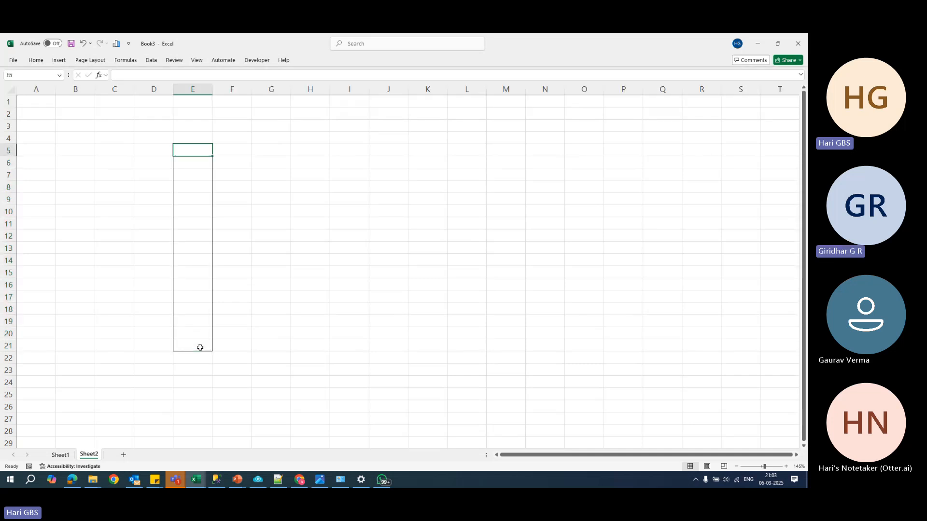
text(f)
key(Return)
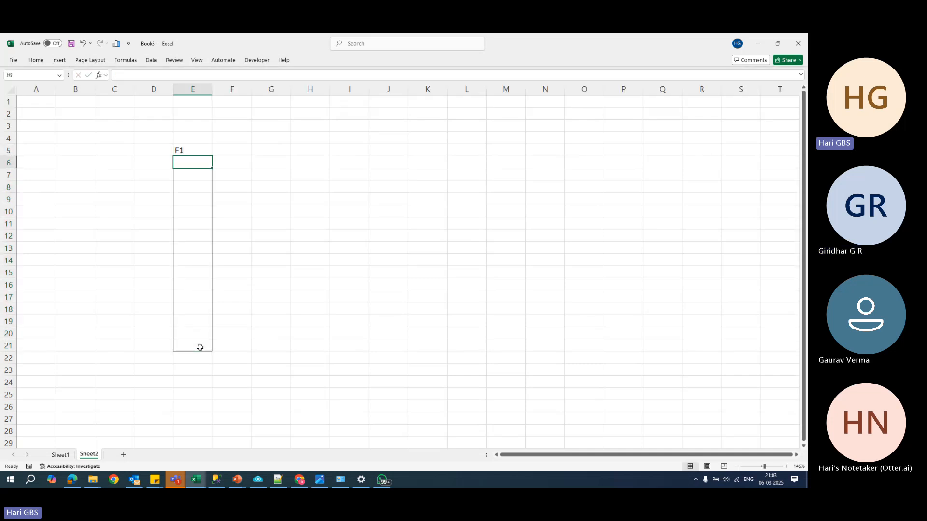
- Check today's weekday on the system calendar and enter THU in cell E3 above the F1 label
key(Up)
key(Up)
key(Up)
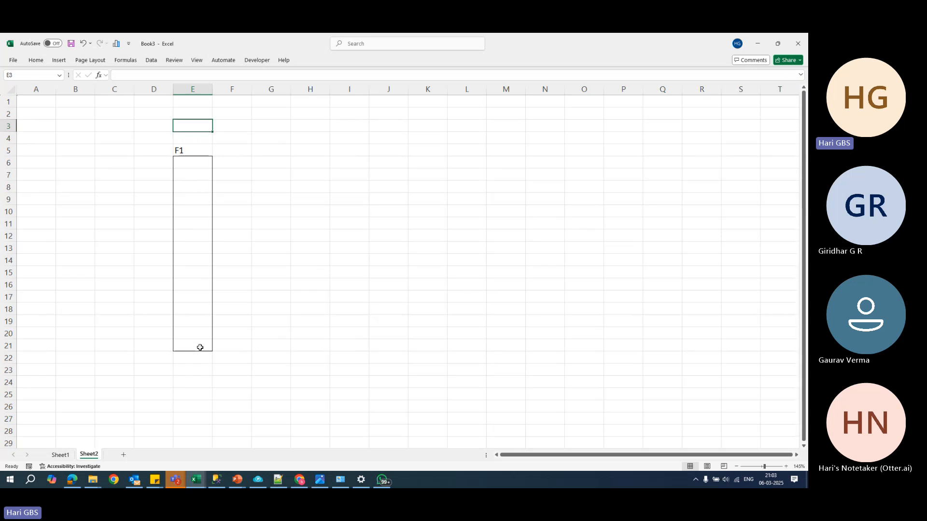
click(771, 484)
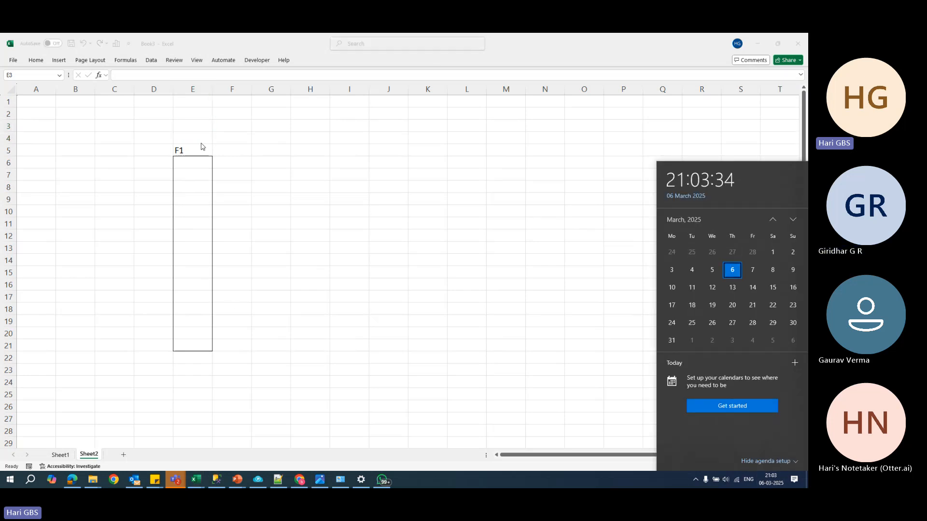
click(197, 137)
text(THU)
key(Return)
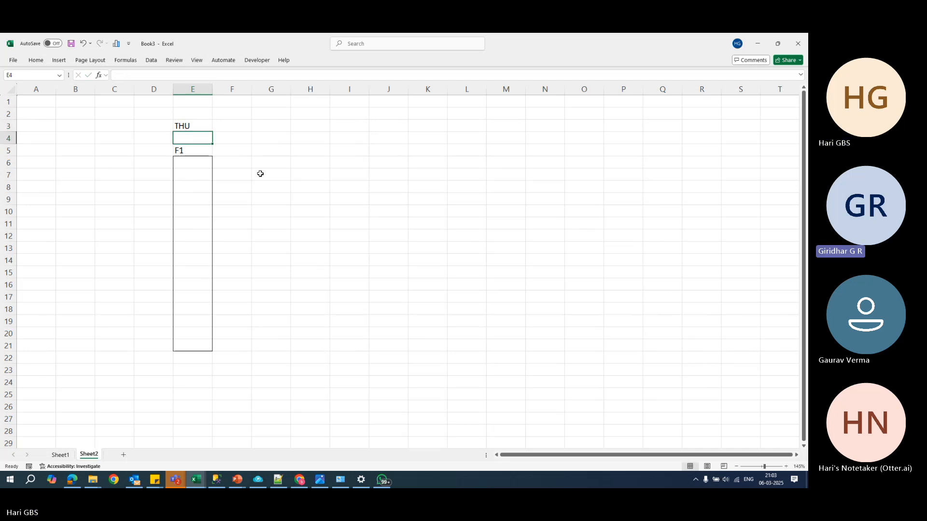
- Hide the sheet's gridlines and enter ABCD in cell E8 inside the F1 box
key(alt+w)
key(v)
key(g)
click(209, 186)
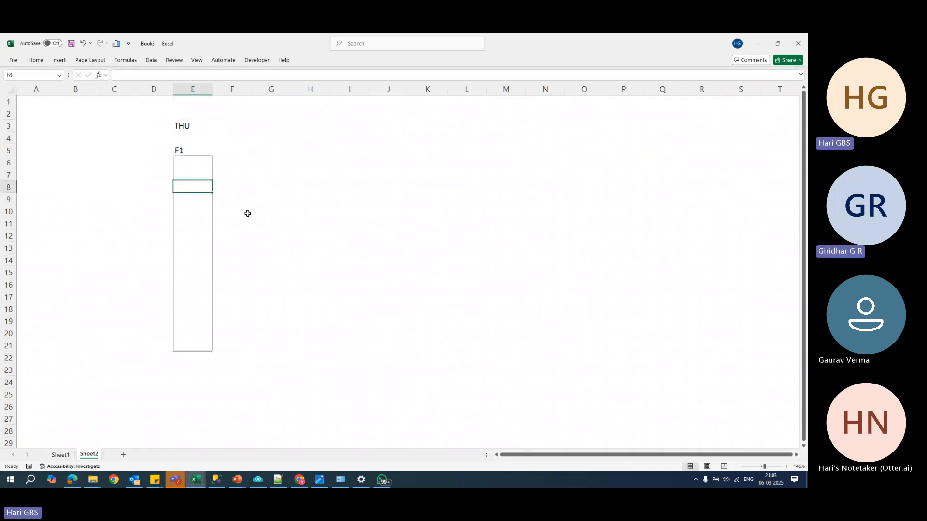
text(ABCD)
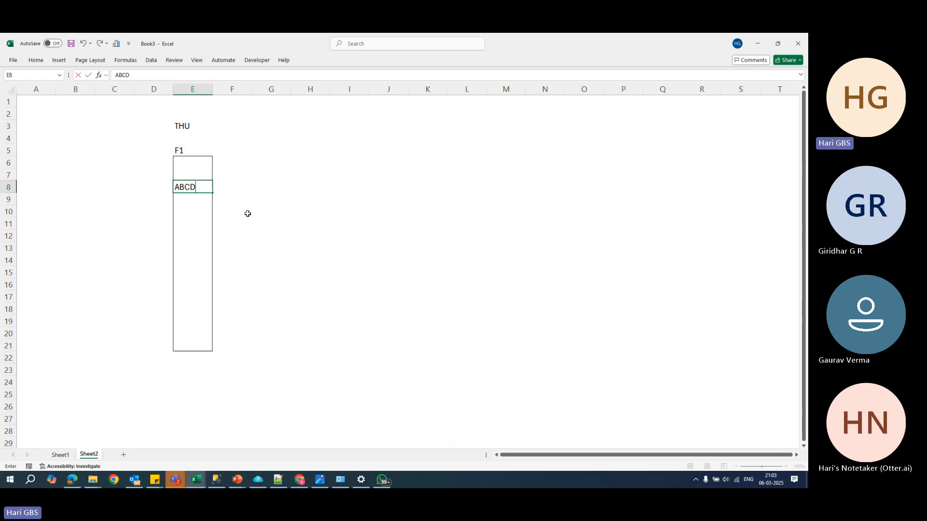
key(Return)
click(293, 180)
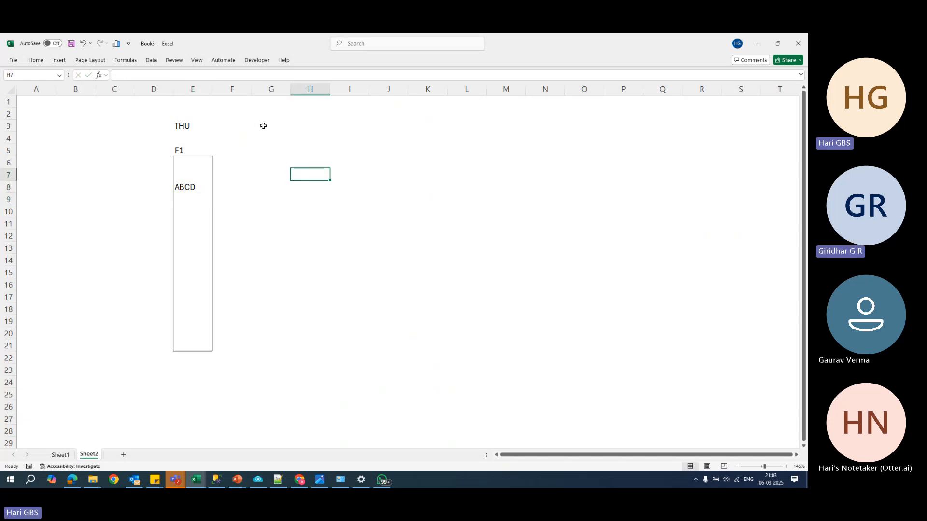
- Enter the weekday headings FRI, SAT and SUN in cells F3 to H3 beside THU
click(247, 127)
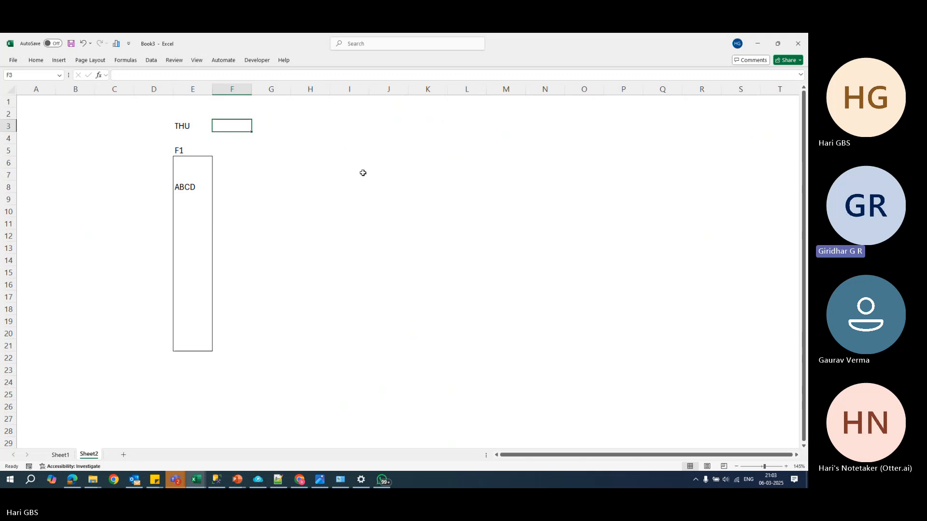
text(FRI)
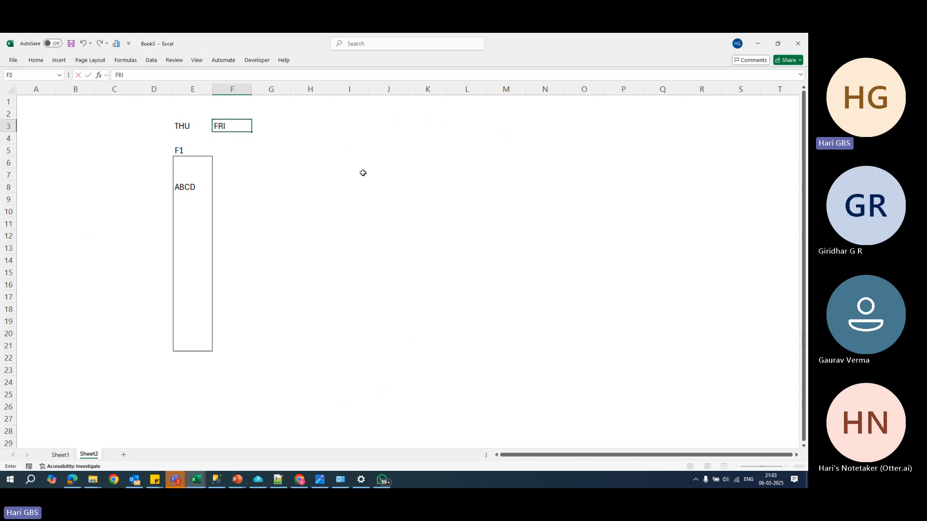
key(Tab)
text(SAT)
key(Tab)
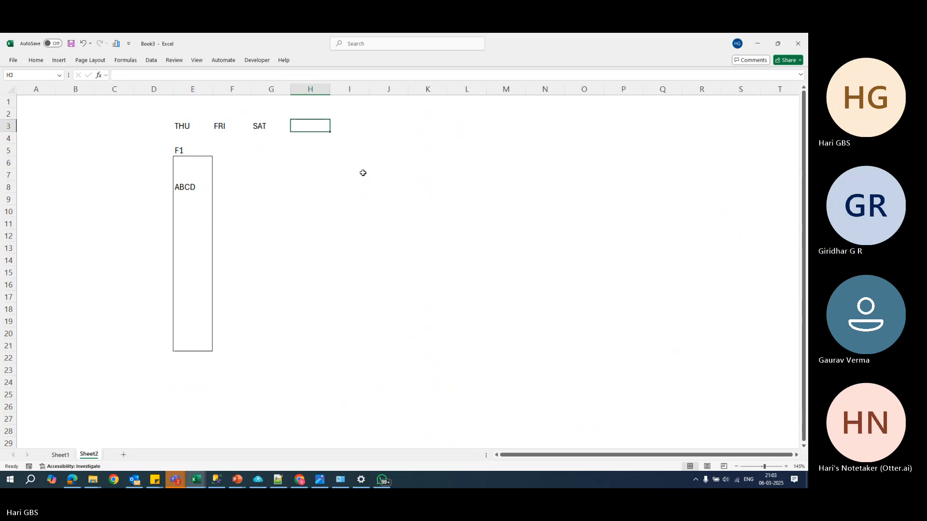
text(SU)
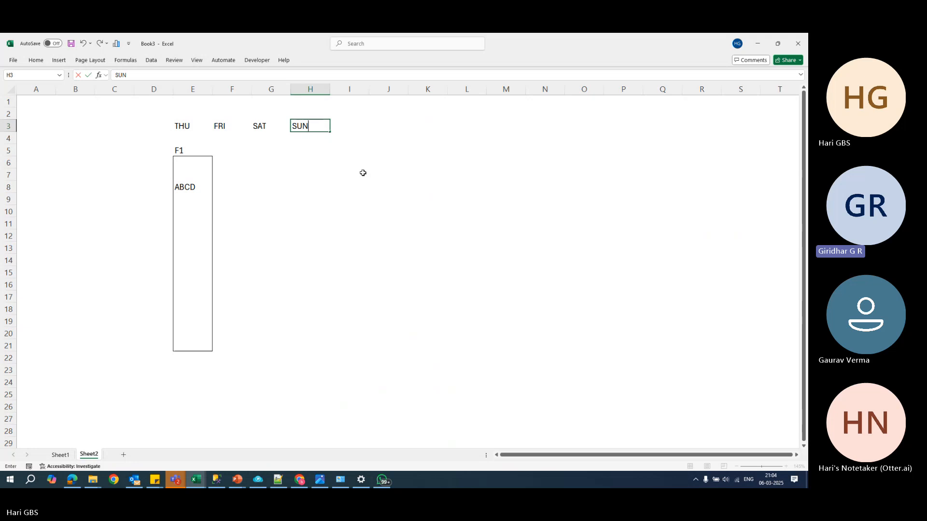
text(N)
key(Return)
- Enter the letters E, F and G in cells F8 to H8, under FRI, SAT and SUN
key(Down)
key(Down)
key(Down)
key(Down)
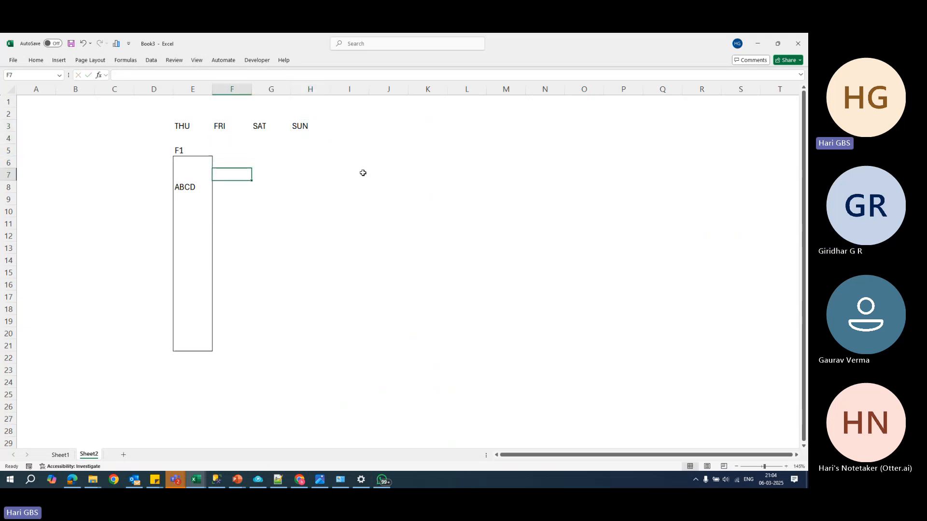
key(Up)
key(Down)
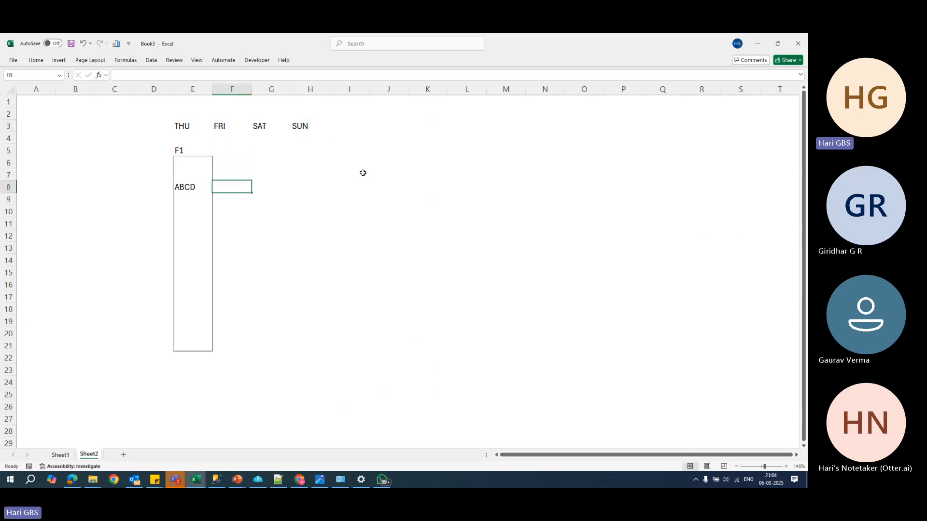
text(E)
key(Tab)
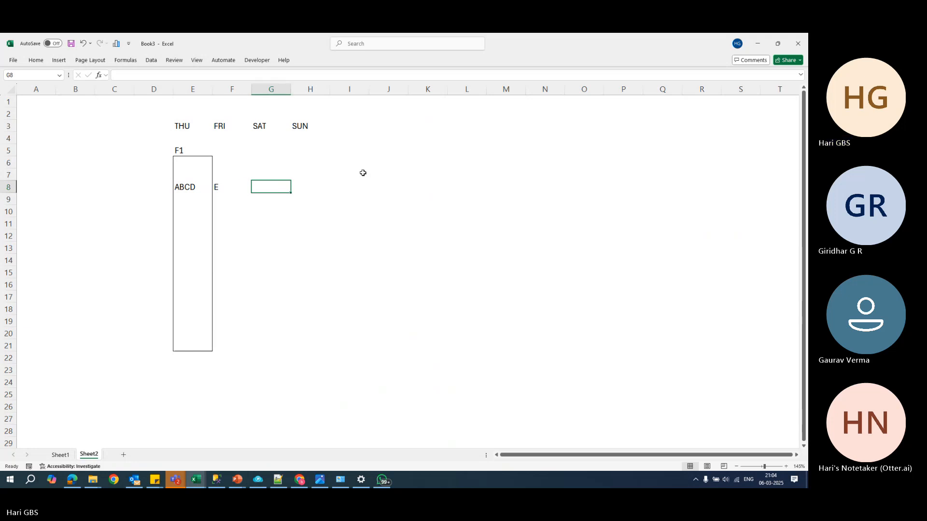
text(F)
key(Tab)
text(G)
key(Tab)
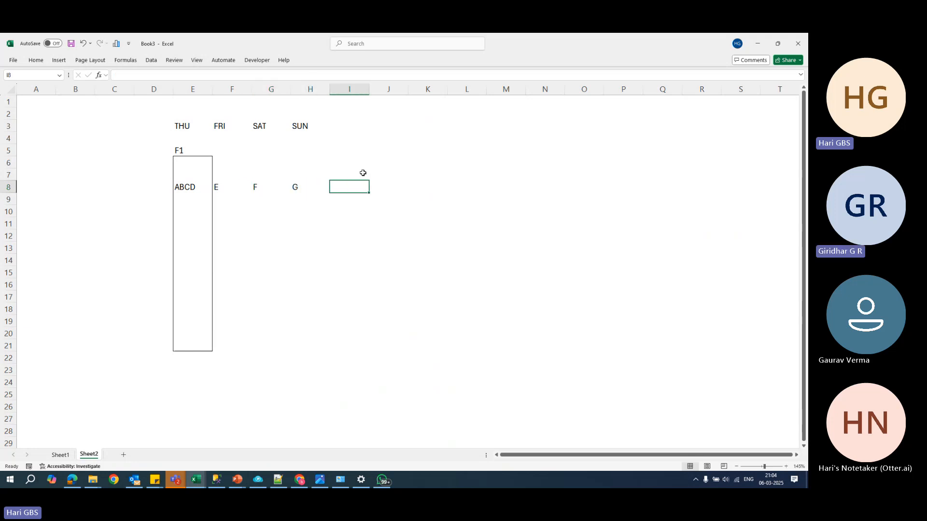
- Draw one outside border around cells F9:H9 and label the box D1 in cell I9
key(Return)
key(shift+Right)
key(shift+Right)
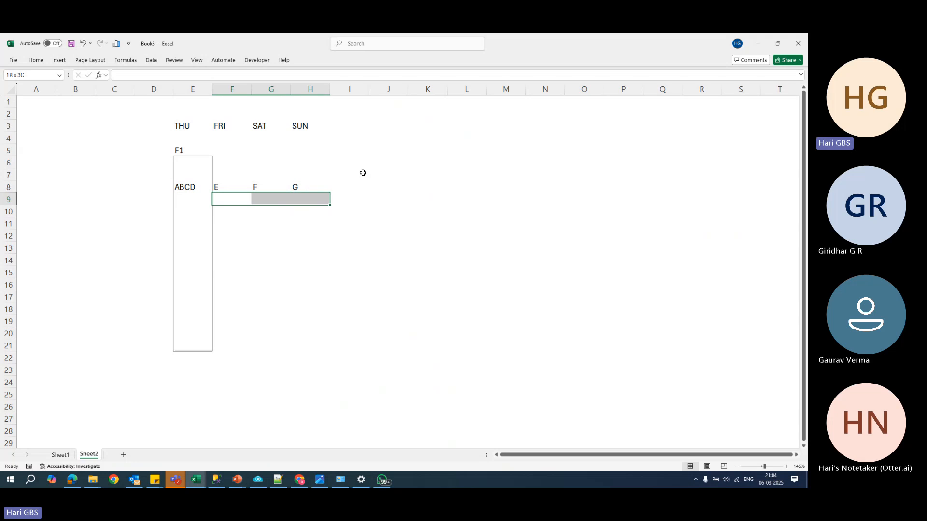
key(alt+h)
key(b)
key(s)
click(353, 199)
text(D1)
key(Return)
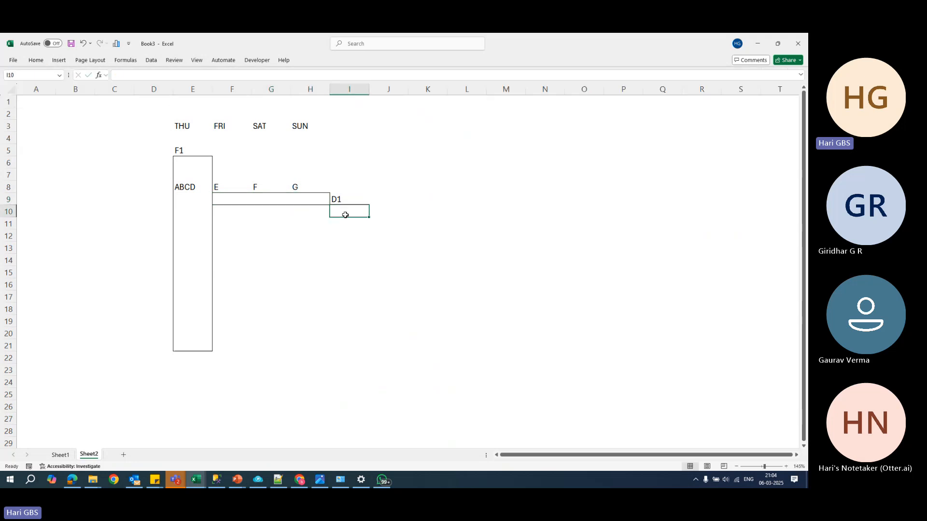
- Fill the D1 box with the letters E, F and G in cells F9 to H9
click(224, 202)
text(E)
key(Tab)
text(F)
key(Tab)
text(G)
click(304, 223)
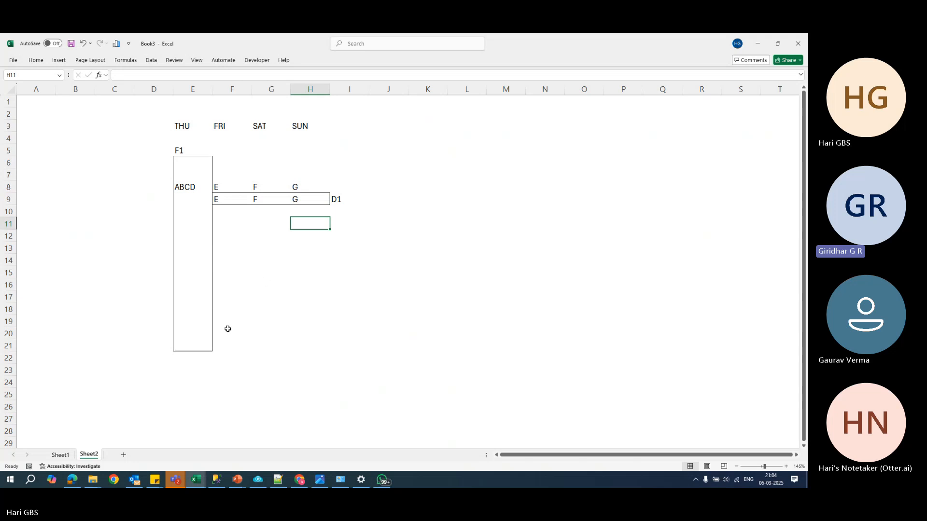
- Give each of the cells F21, G21, H21 and I21 its own outside border
click(221, 342)
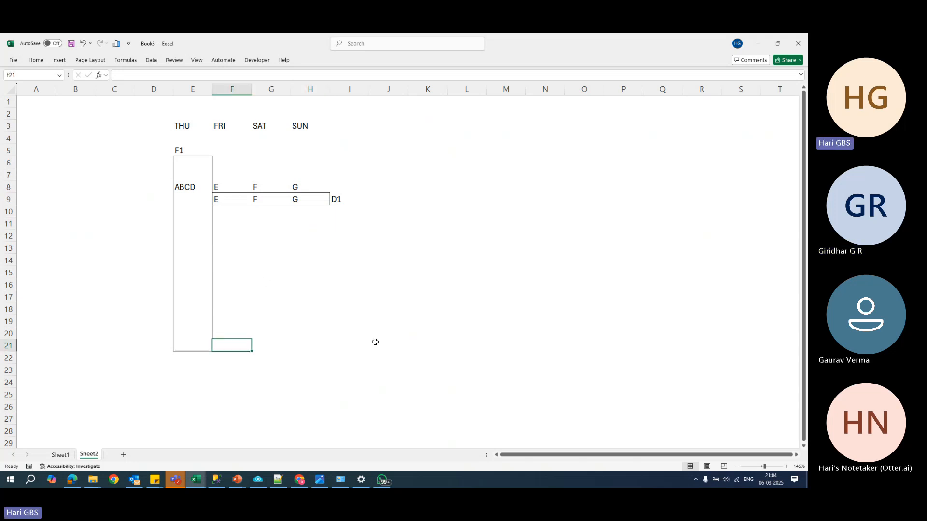
key(alt+h)
key(b)
key(s)
key(Right)
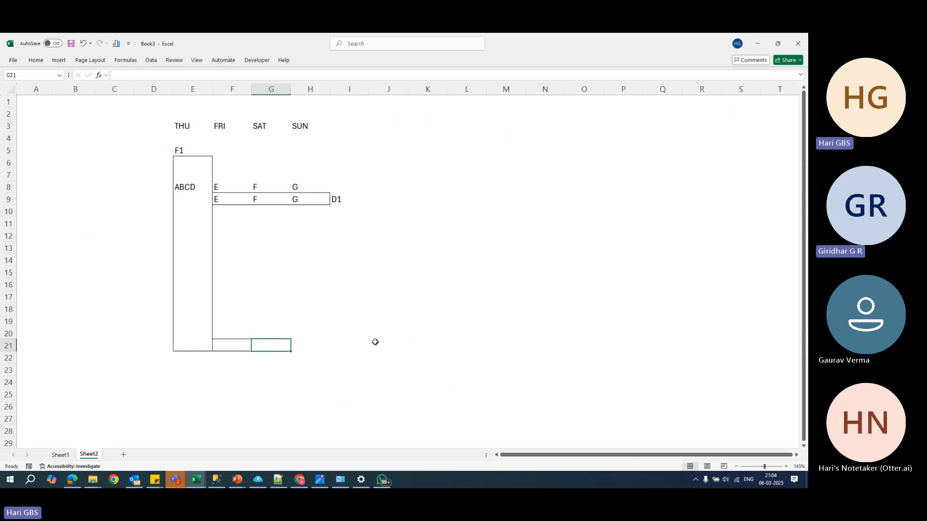
key(Right)
key(F4)
key(ctrl+Left)
key(Right)
key(Right)
key(Right)
key(Right)
key(Right)
key(Right)
key(Right)
key(Right)
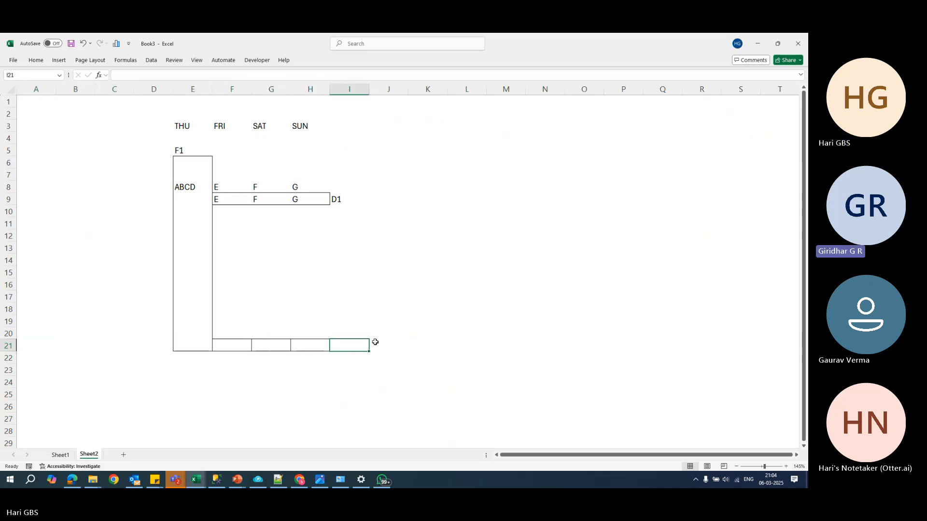
- Label the four bordered boxes L1, L2, L3 and L4 in cells F22 to I22
key(Left)
key(Left)
key(Left)
key(Down)
text(L1)
key(Tab)
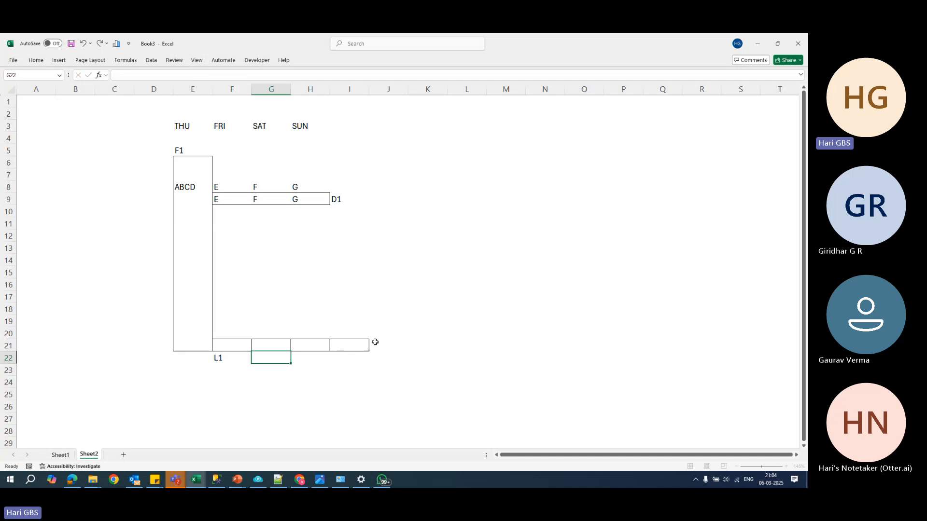
text(L2)
key(Tab)
text(L3)
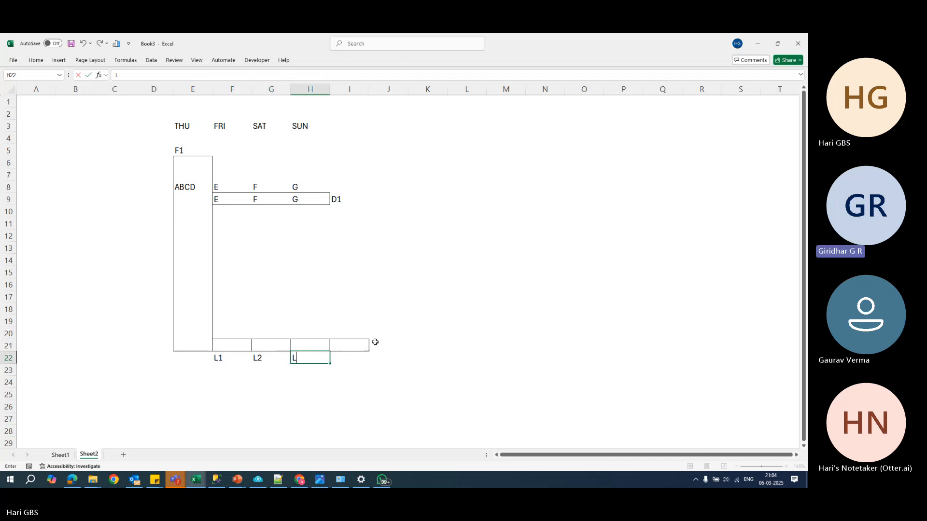
key(Tab)
text(L4)
- Fill the four log boxes in cells F21 to I21 with the letters E, F, G and H
key(Up)
key(Left)
key(Left)
key(Left)
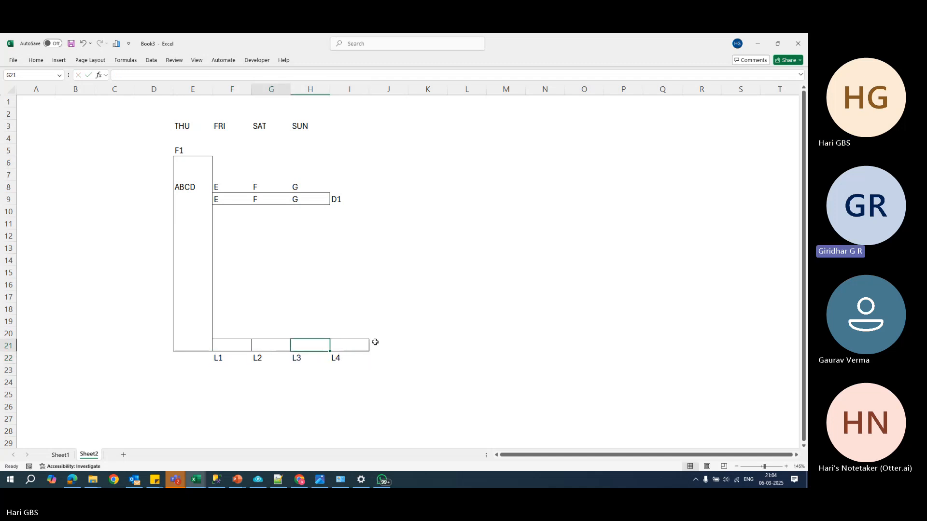
text(E)
key(Tab)
text(F)
key(Tab)
text(G)
key(Tab)
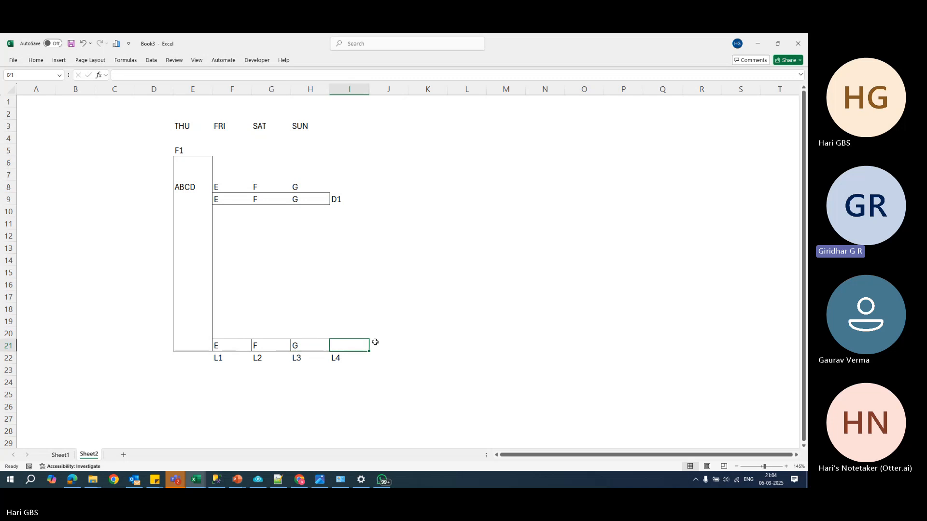
text(H)
- Enter the letter H in cell I8, after the E, F and G in row 8
click(337, 184)
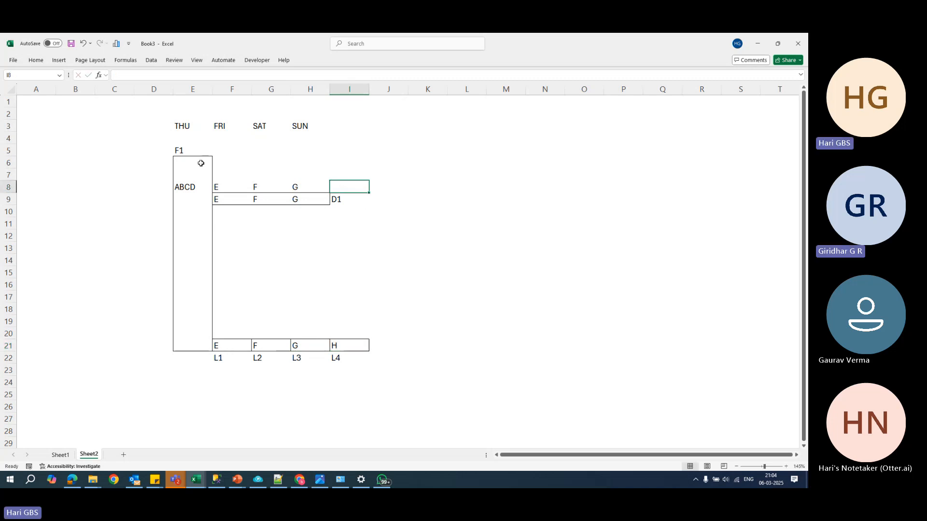
drag(198, 165, 198, 286)
click(340, 187)
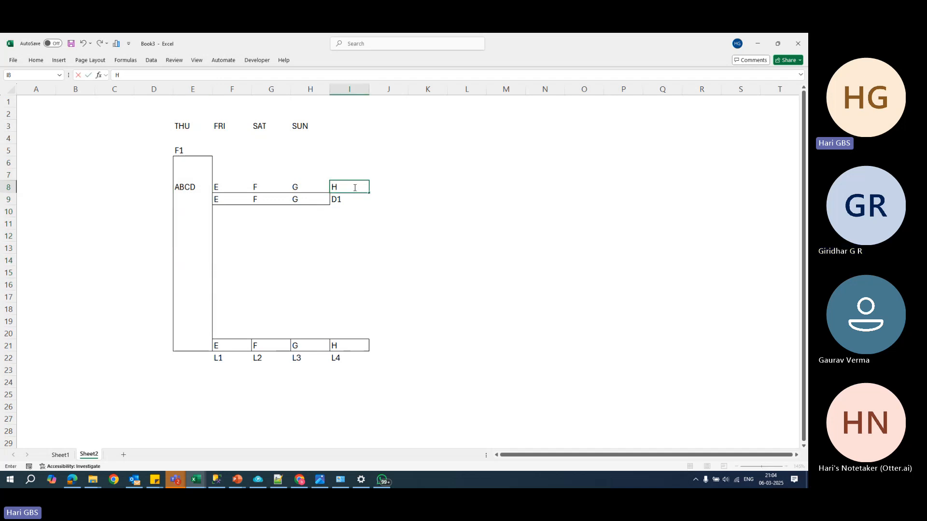
click(270, 261)
- Examine how the F1 full backup, D1 differential and L1 to L4 log backups cover the data letters
drag(193, 150, 211, 342)
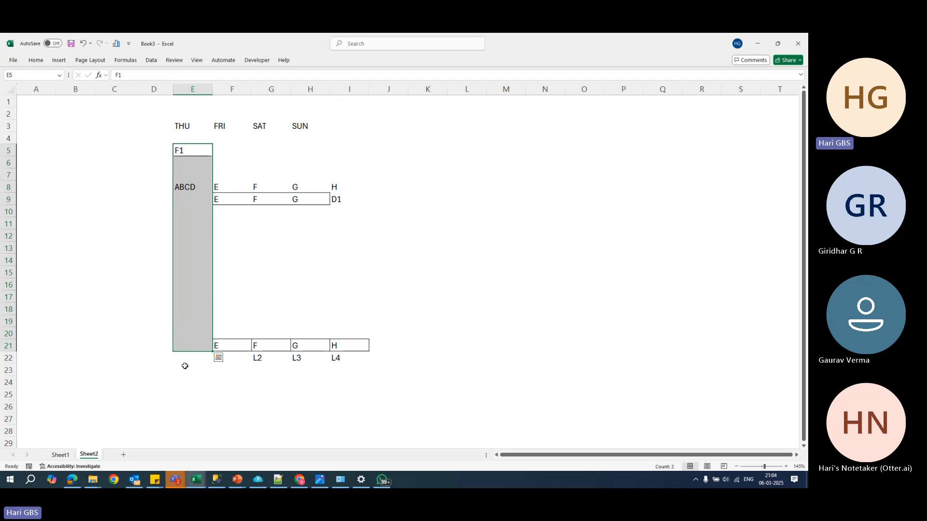
click(340, 201)
click(272, 348)
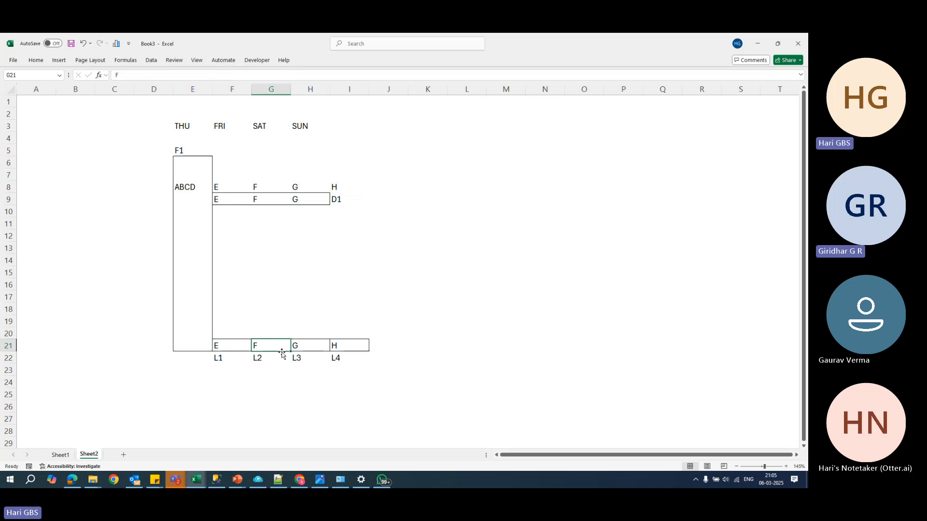
click(320, 348)
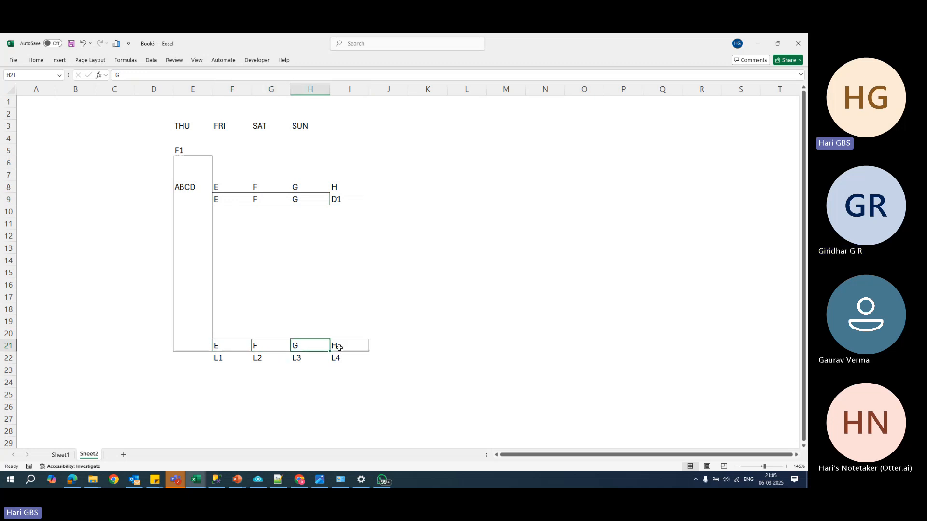
click(343, 201)
click(194, 188)
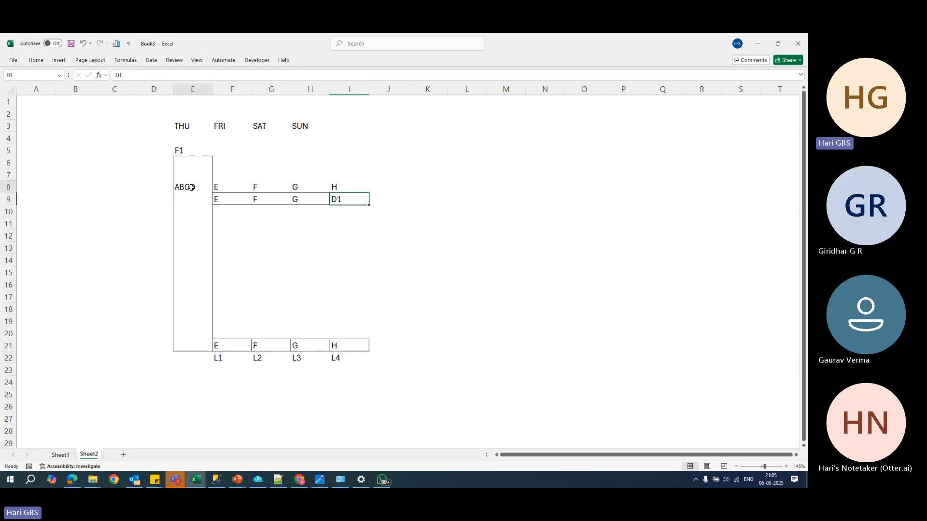
click(235, 350)
click(267, 349)
click(309, 349)
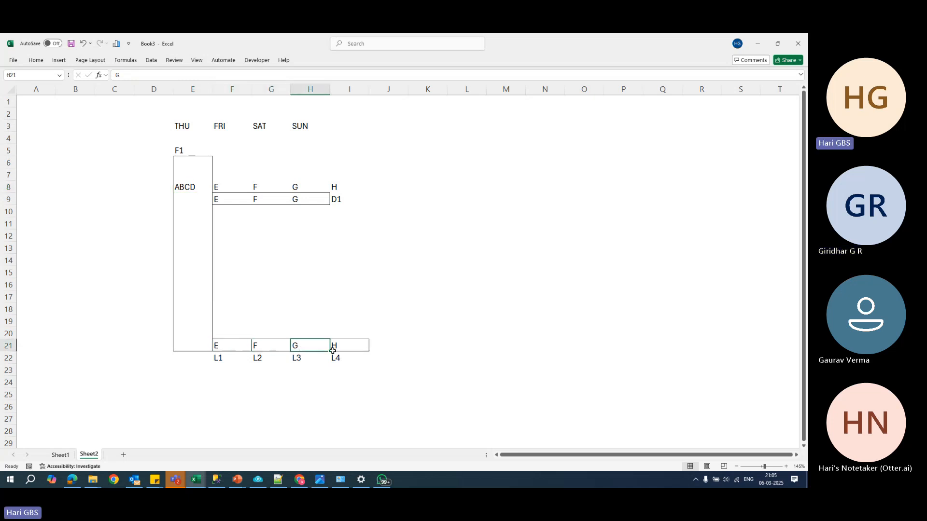
click(181, 194)
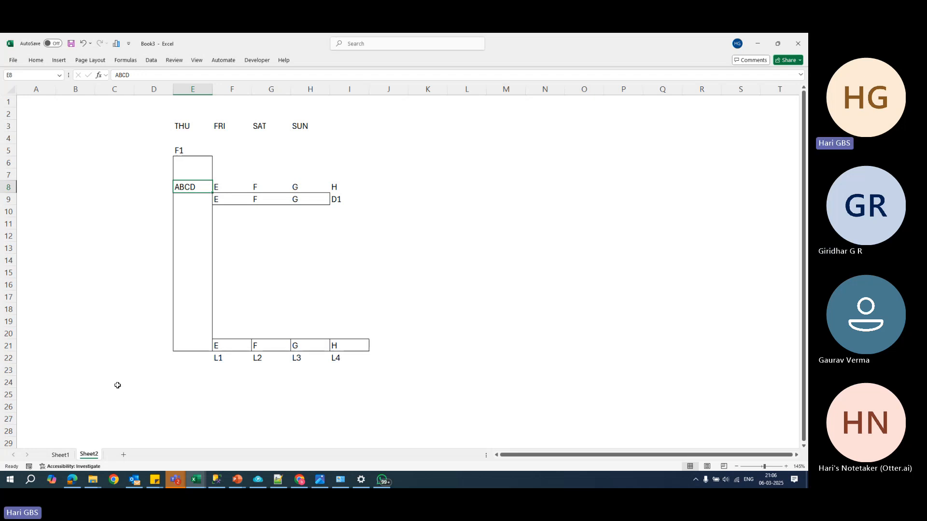
- Extend the day headings in row 3 with MON in cell I3 and TUE in cell J3
click(351, 124)
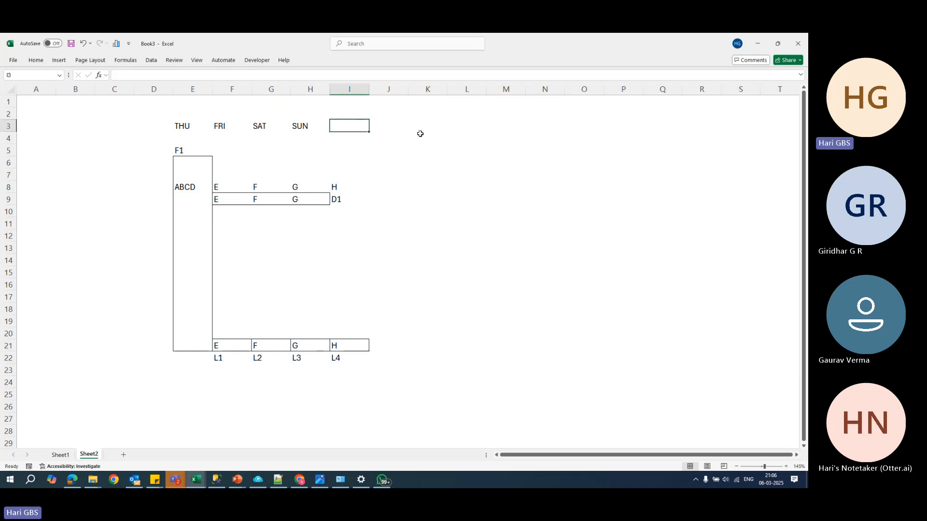
text(MOND)
key(Tab)
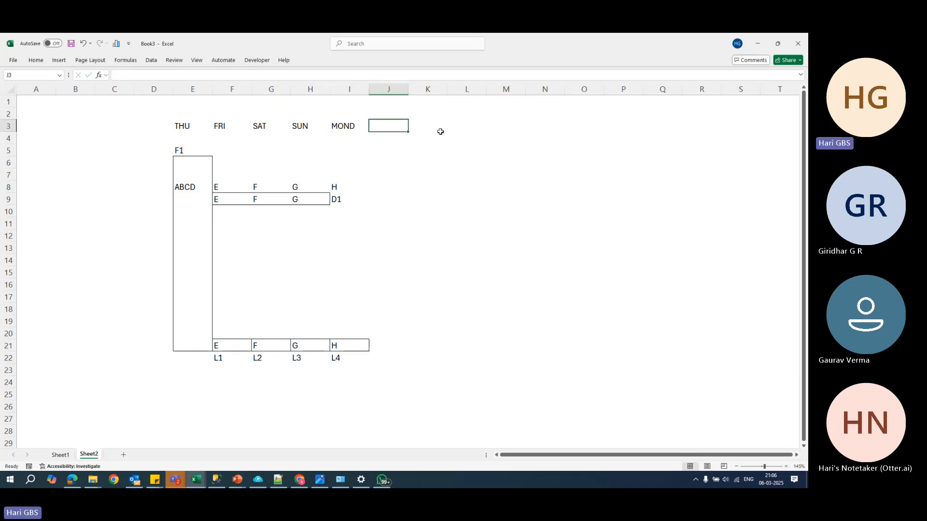
key(Left)
text(MON)
key(Tab)
text(TUE)
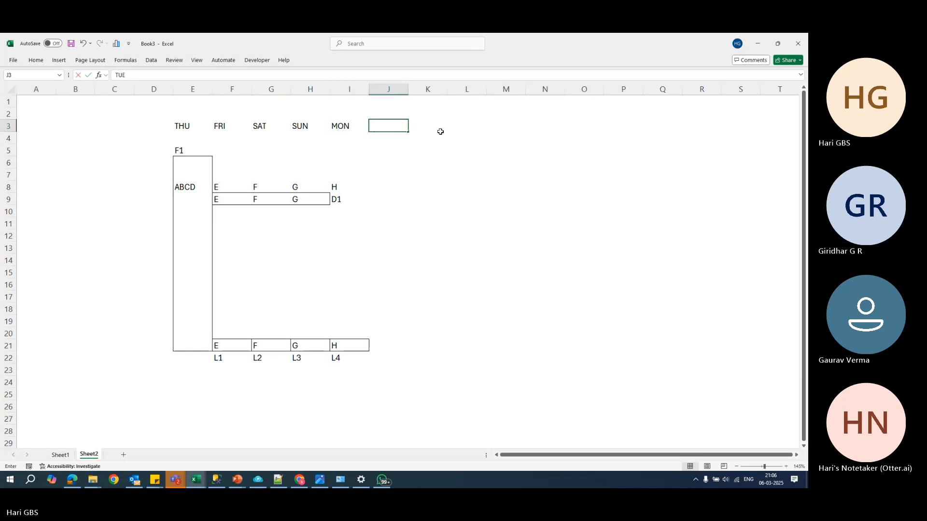
key(Return)
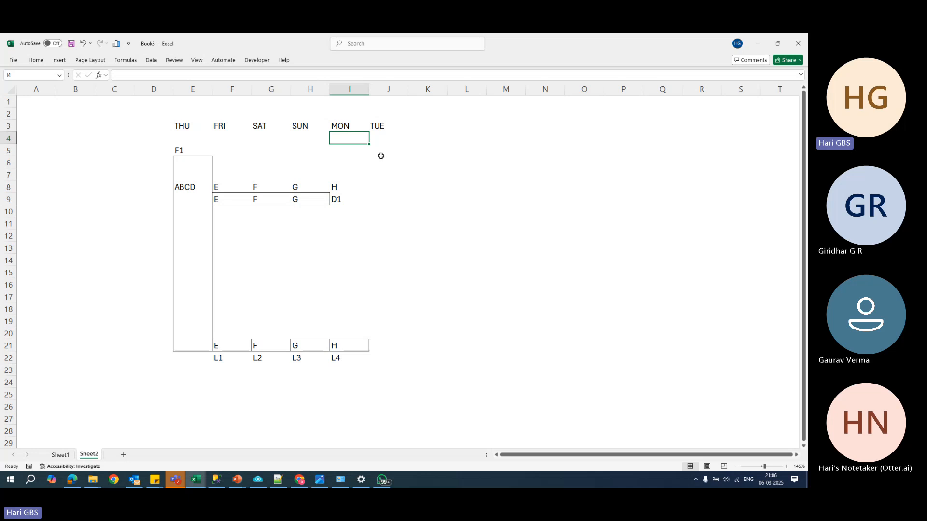
- Draw an outside border around cells J5 to J22 under TUE and label the box F2 in J5
drag(381, 156, 397, 352)
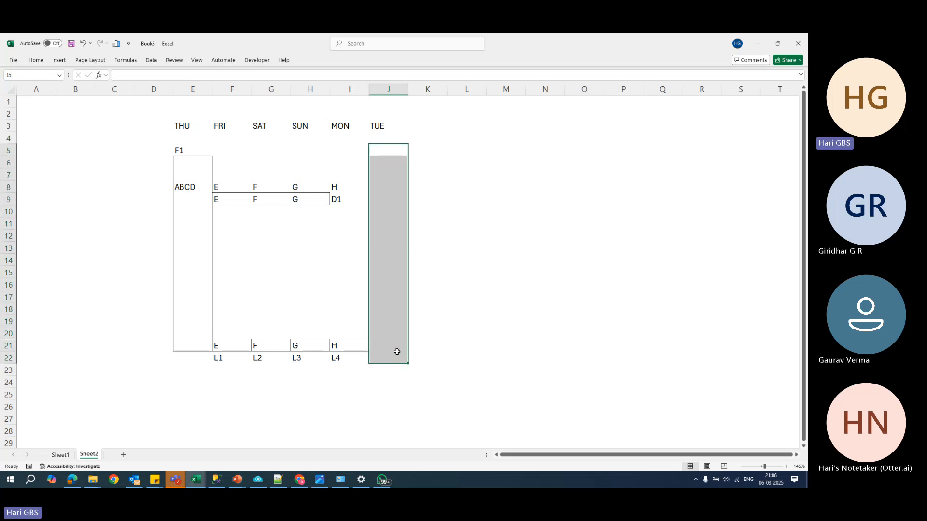
click(384, 151)
text(F2)
click(460, 185)
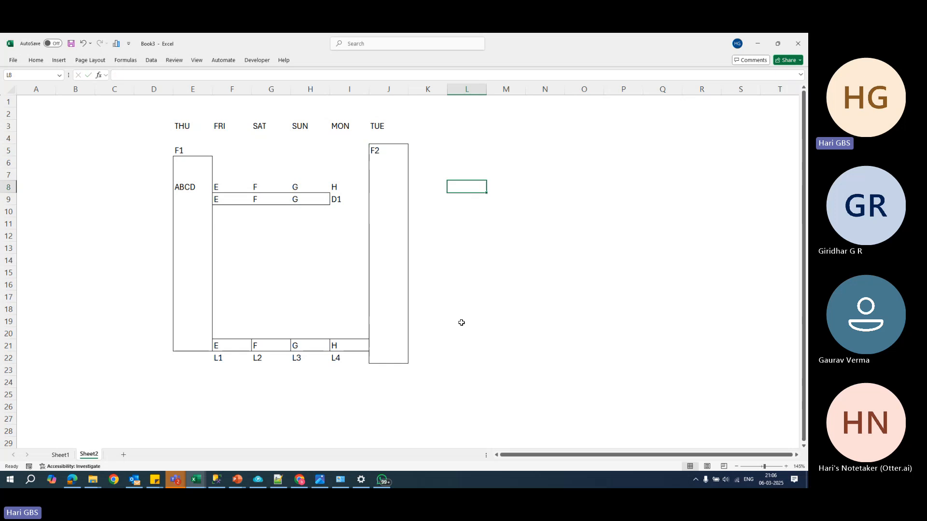
- Continue the data letters in row 8 with I, J, K, L, M and N in cells J8 to O8
click(403, 347)
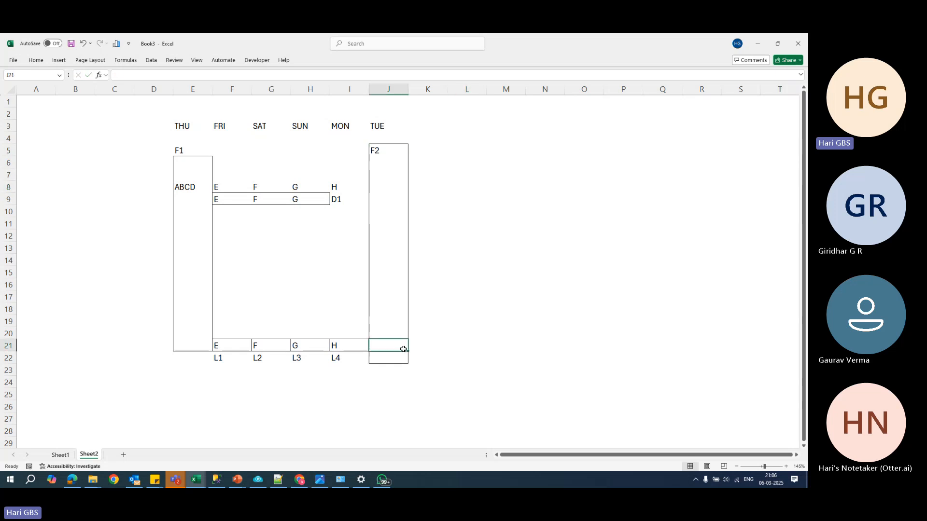
click(385, 188)
text(I)
key(Tab)
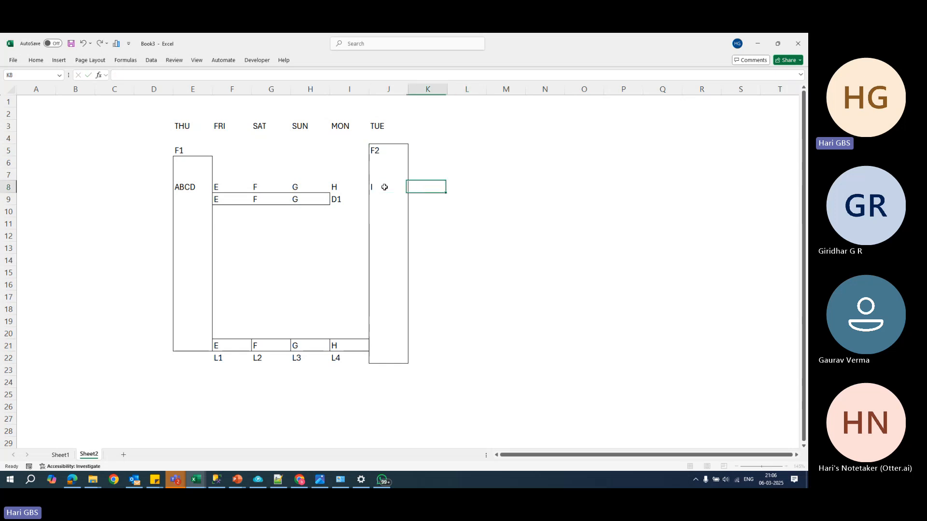
text(J)
key(Tab)
text(K)
key(Tab)
text(L)
key(Tab)
text(M)
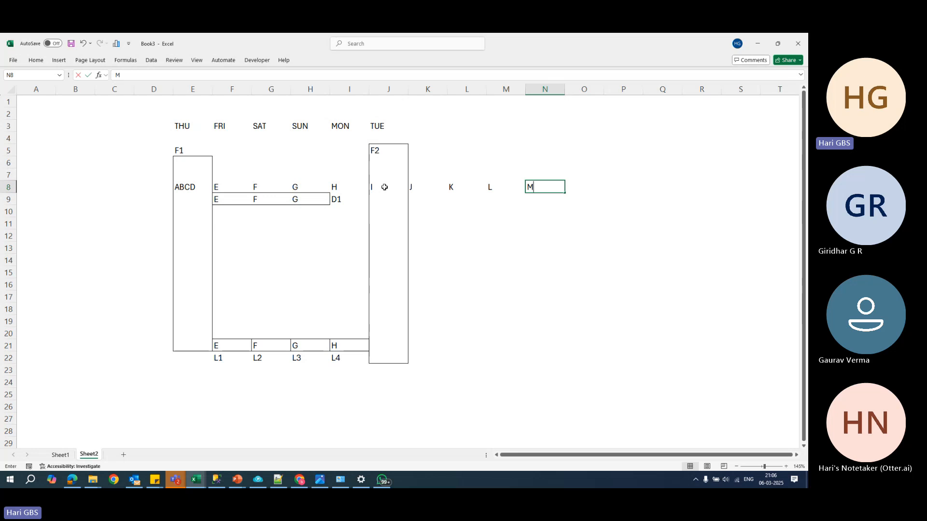
key(Tab)
text(N)
click(486, 228)
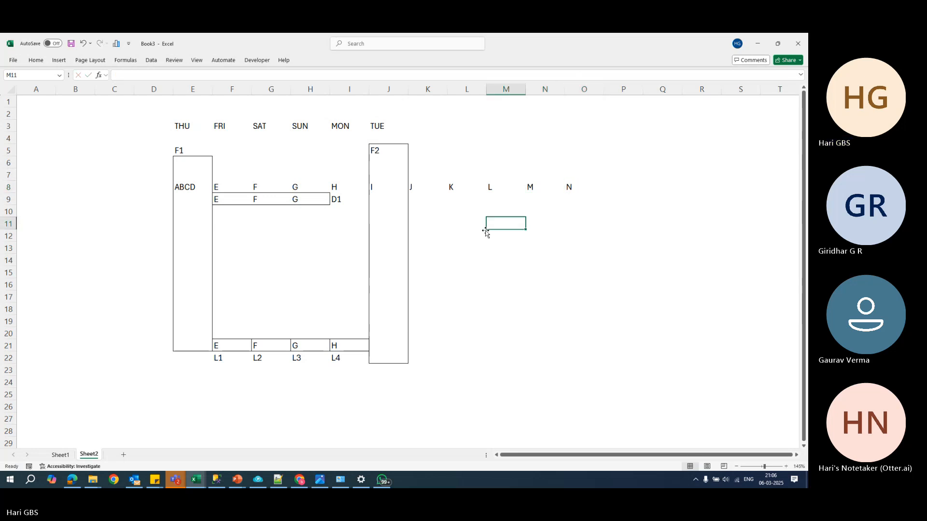
- Enter the log backup label L5 in cell J22, beside L4
click(386, 342)
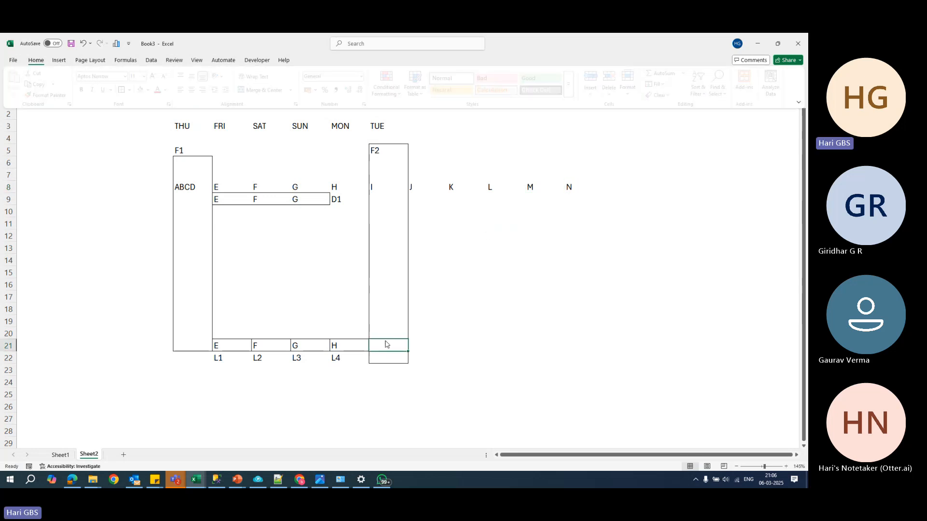
click(390, 359)
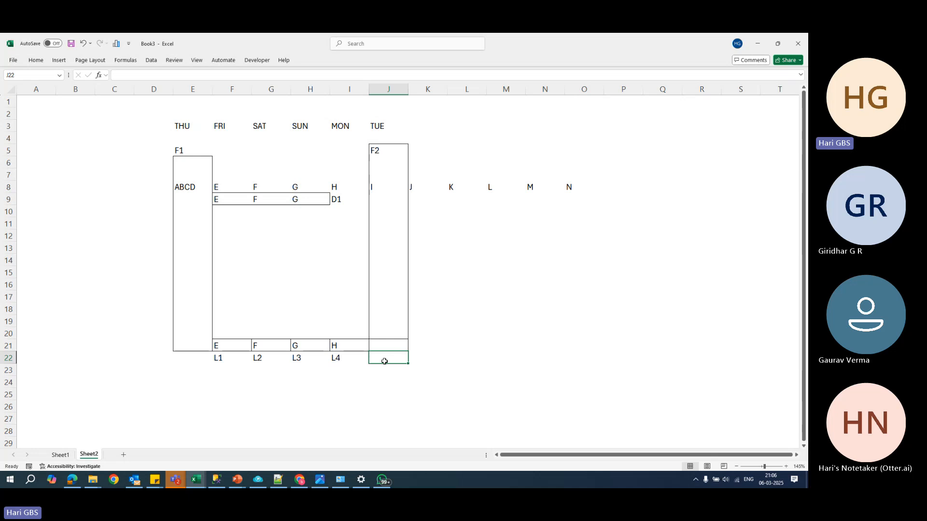
text(L5)
key(Up)
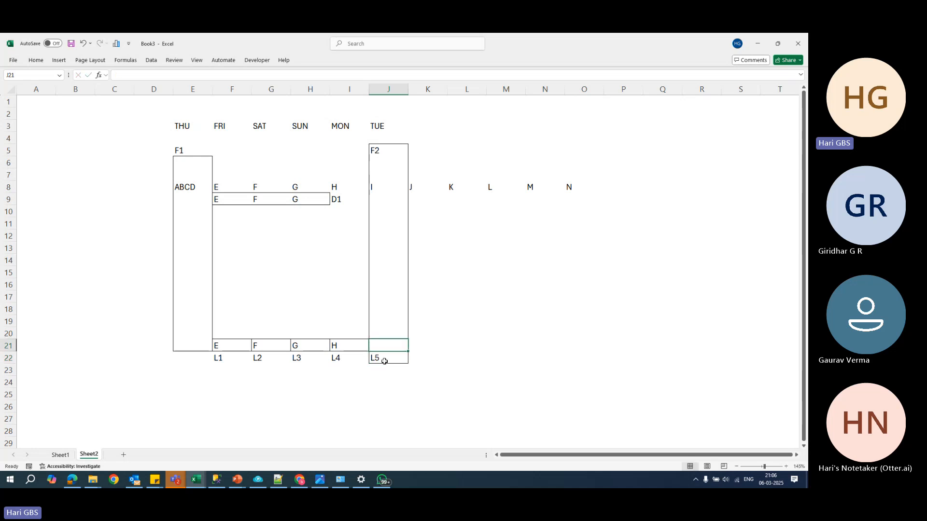
- Fill cells J21 to N21 of the log backup row with the letters I, J, K, L and M
text(I)
key(Tab)
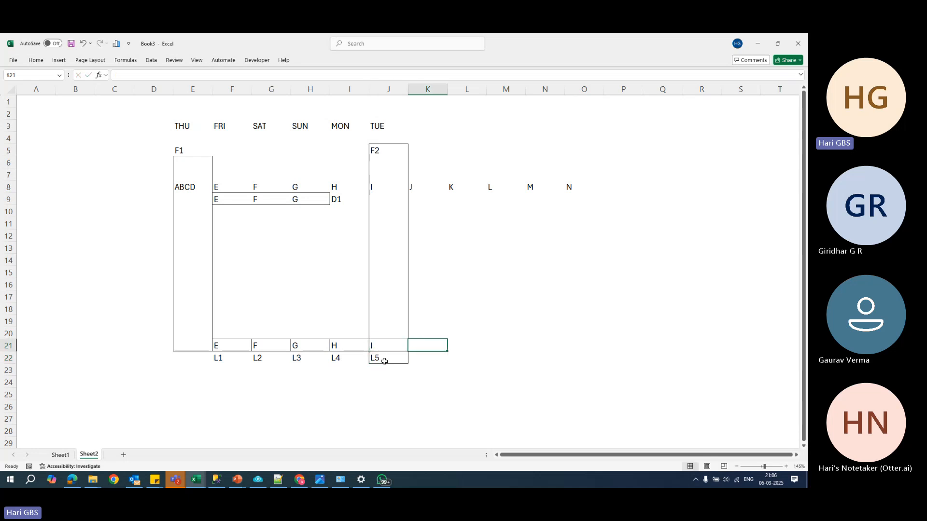
text(J)
key(Tab)
text(K)
key(Tab)
text(L)
key(Tab)
text(M)
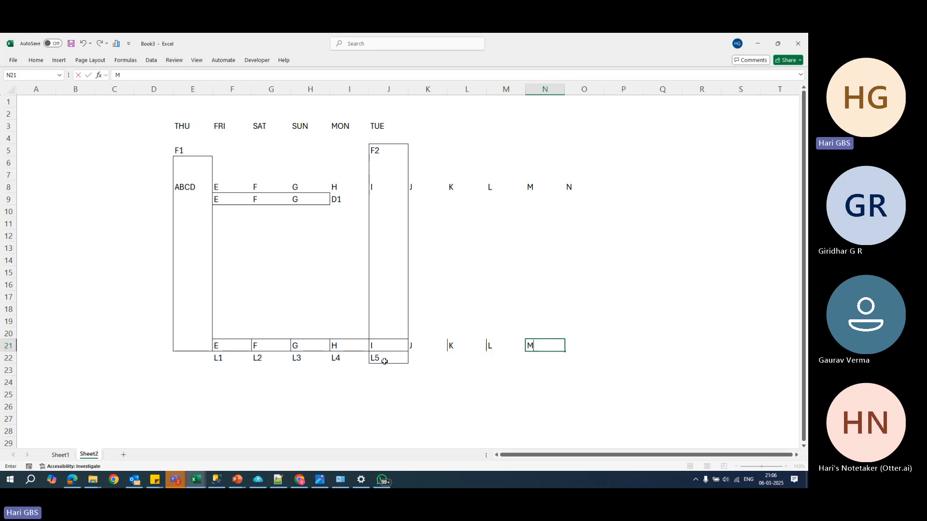
- Apply all borders to the log cells K21 to N21
click(401, 355)
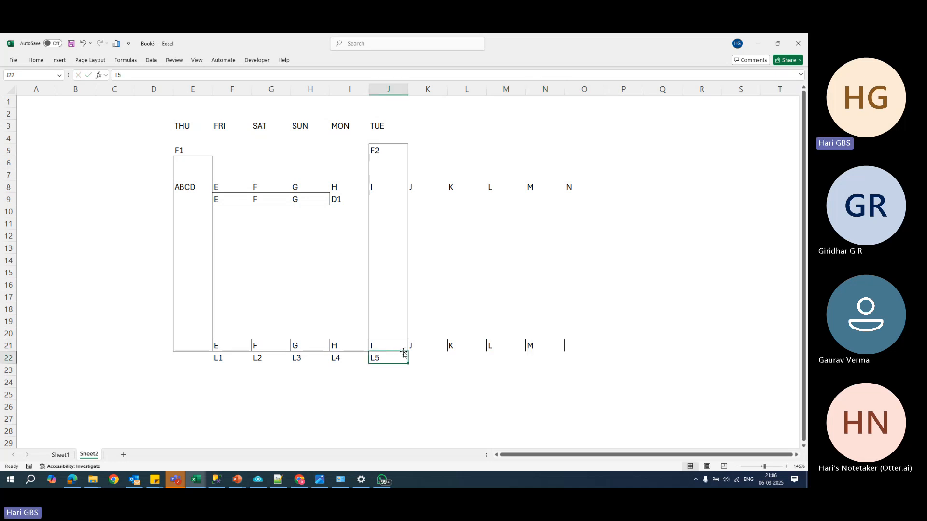
drag(418, 358, 536, 356)
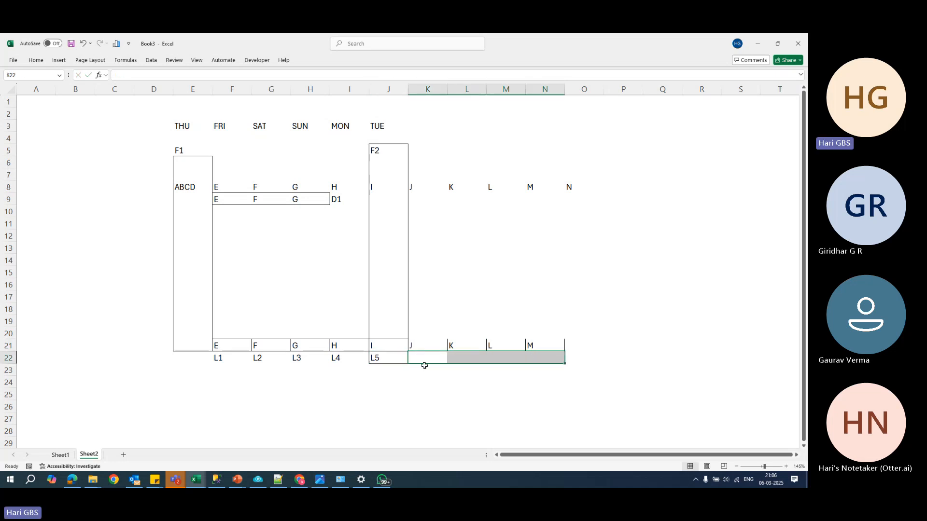
drag(415, 347, 544, 347)
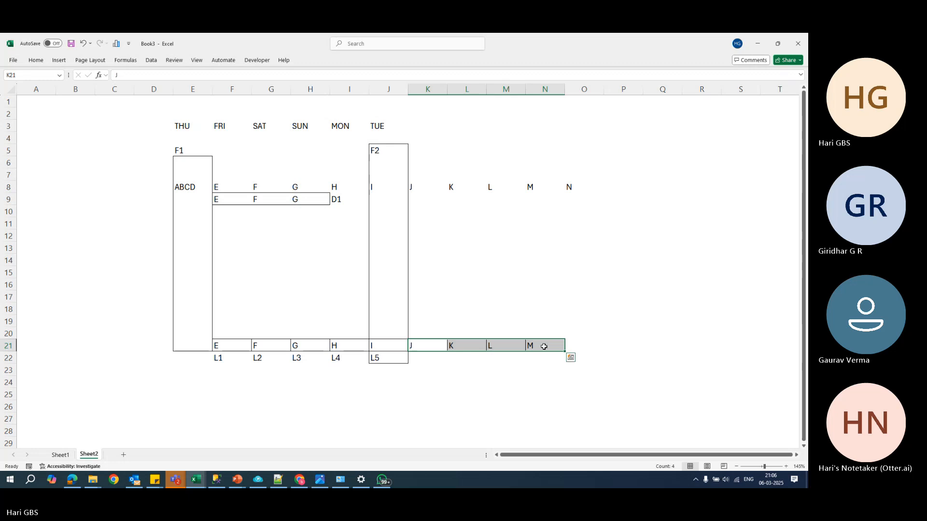
key(alt+h)
key(b)
key(a)
- Label the log boxes in cells K22 to N22 as L6, L7, L8 and L9
click(440, 355)
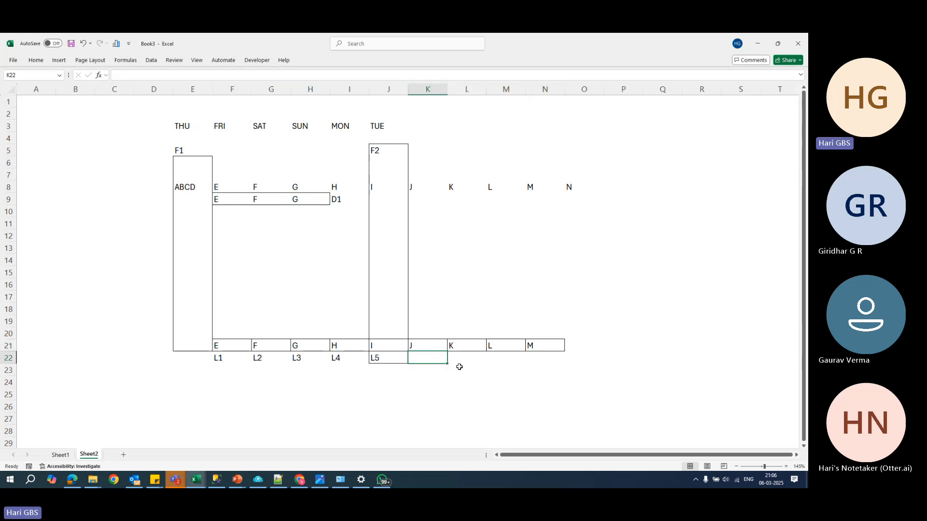
text(6)
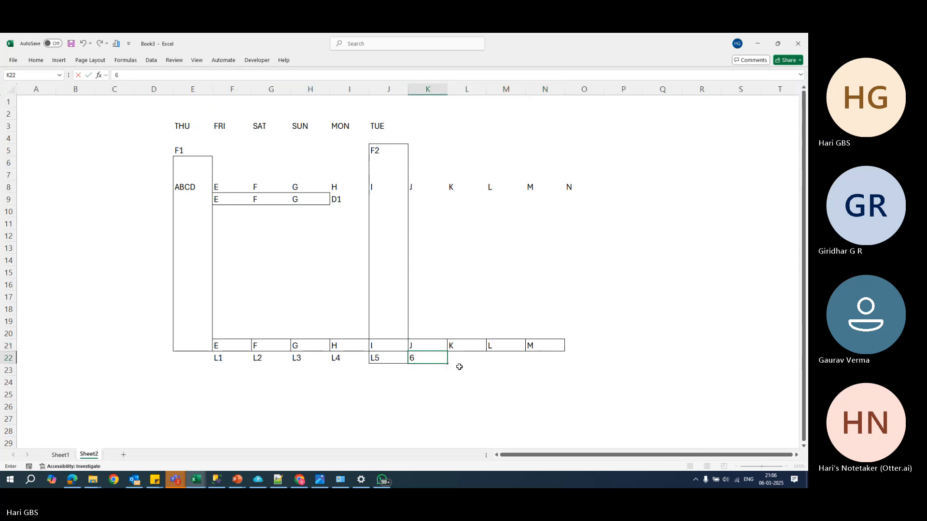
key(Tab)
text(L)
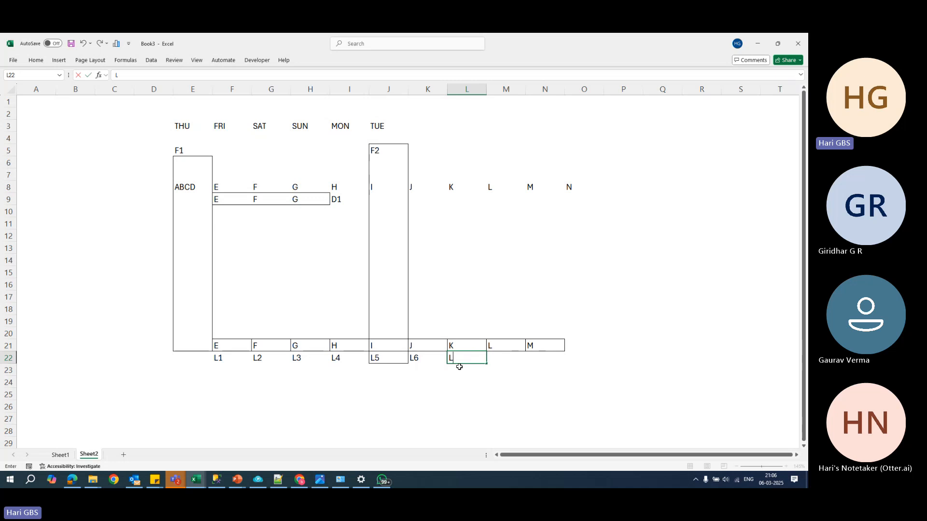
text(7)
key(Tab)
text(L8)
key(Return)
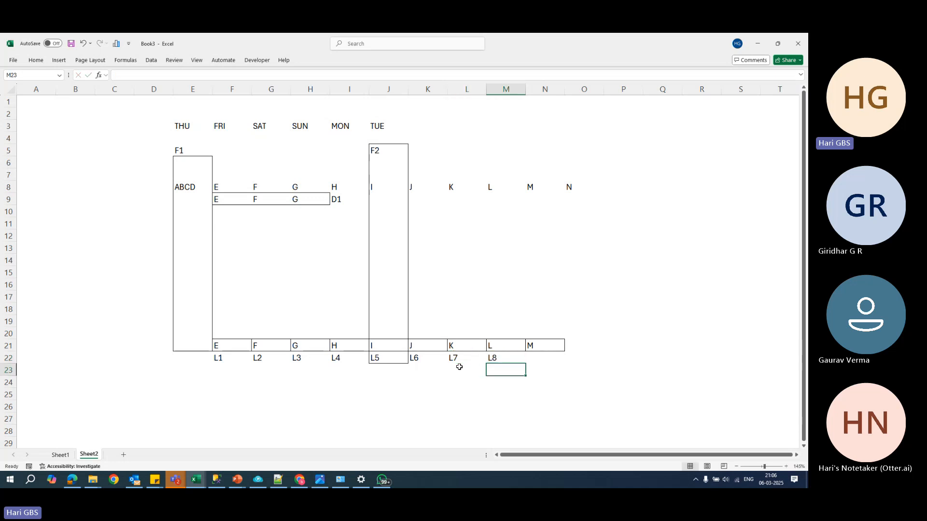
key(Up)
key(Right)
text(L9)
key(Return)
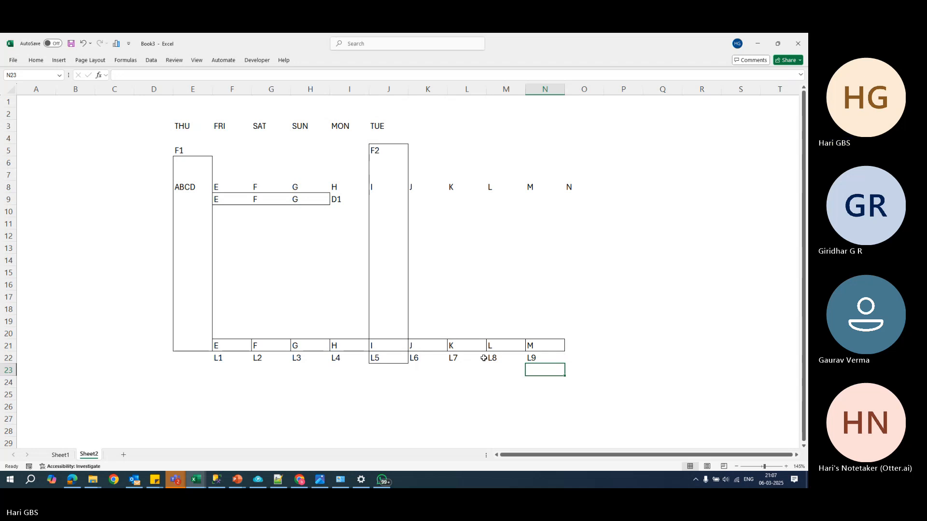
- Delete the whole column E that holds THU and the F1 full backup
click(389, 90)
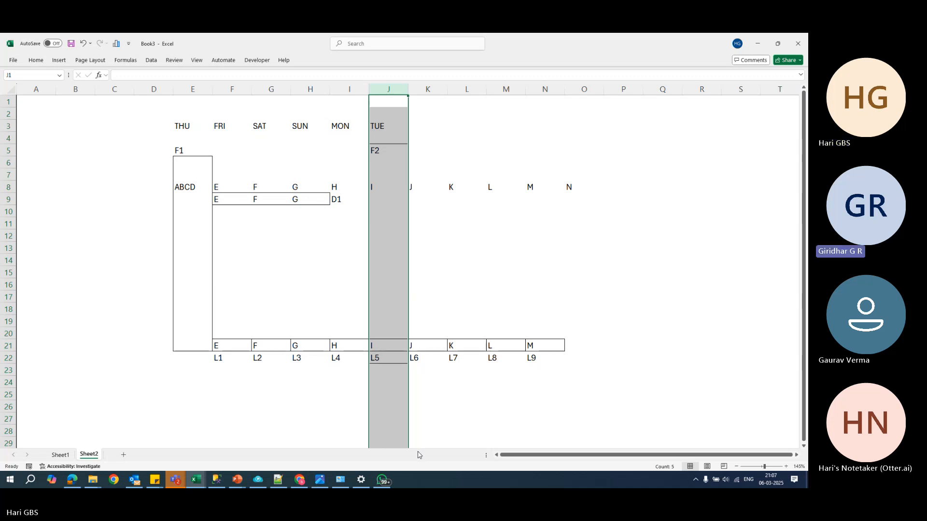
click(344, 348)
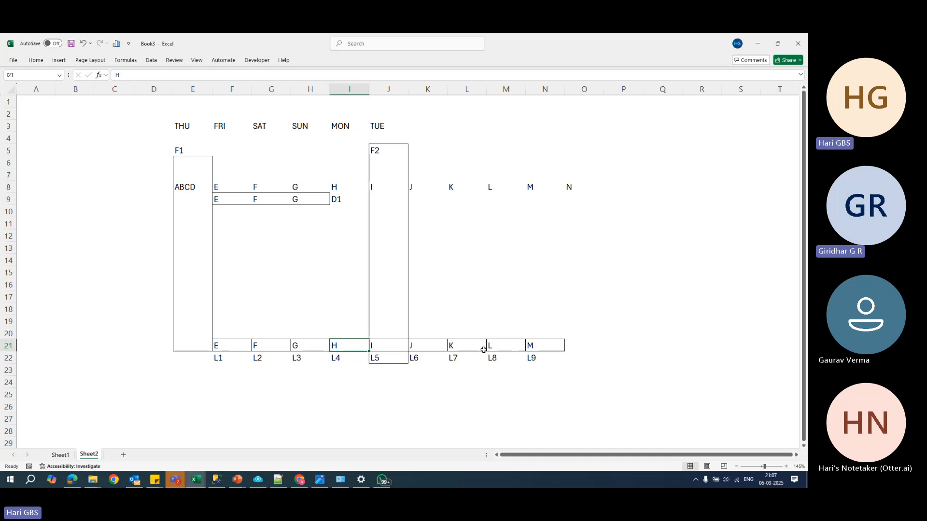
click(194, 91)
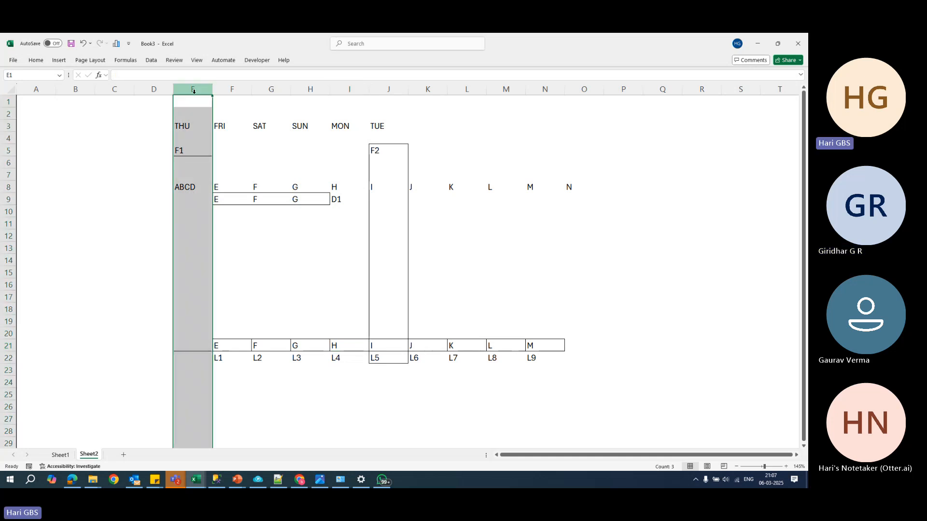
key(ctrl+minus)
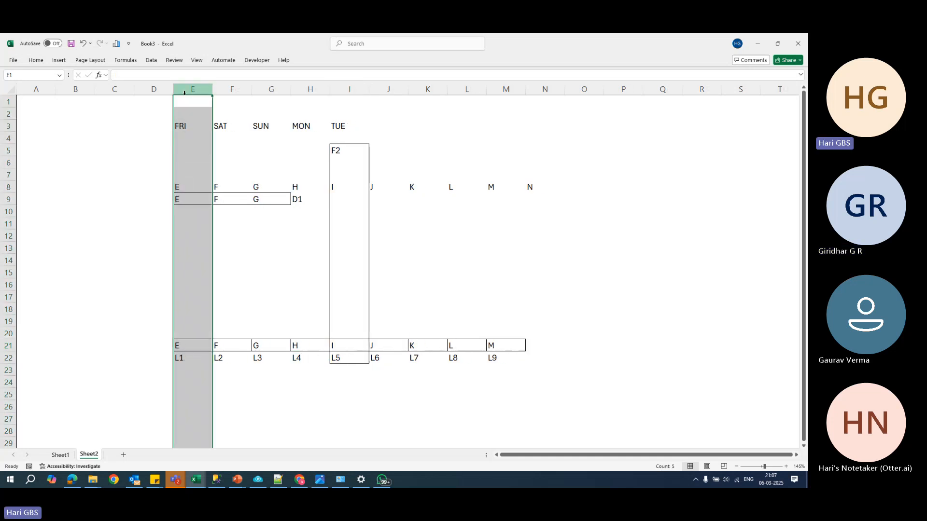
click(678, 234)
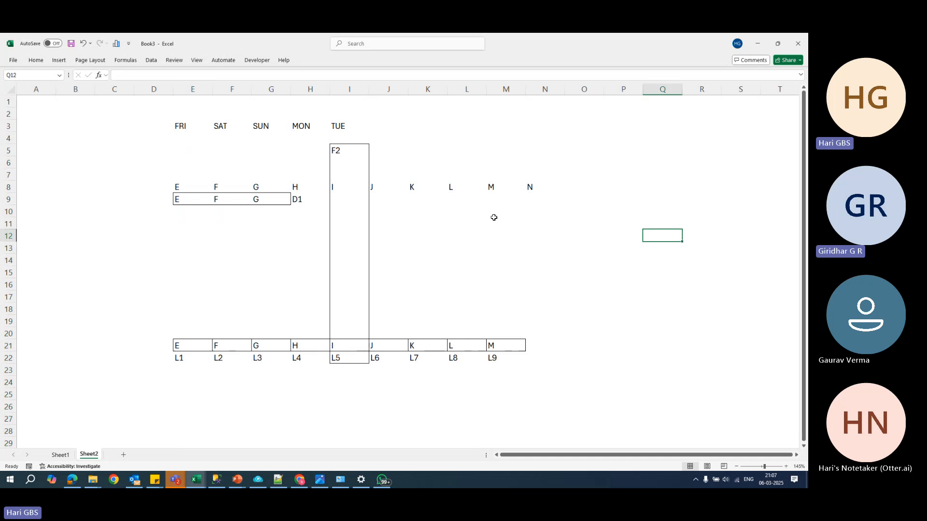
- Enter ABCDEFH in cell I7 as the data contained in the F2 full backup
click(353, 199)
click(351, 174)
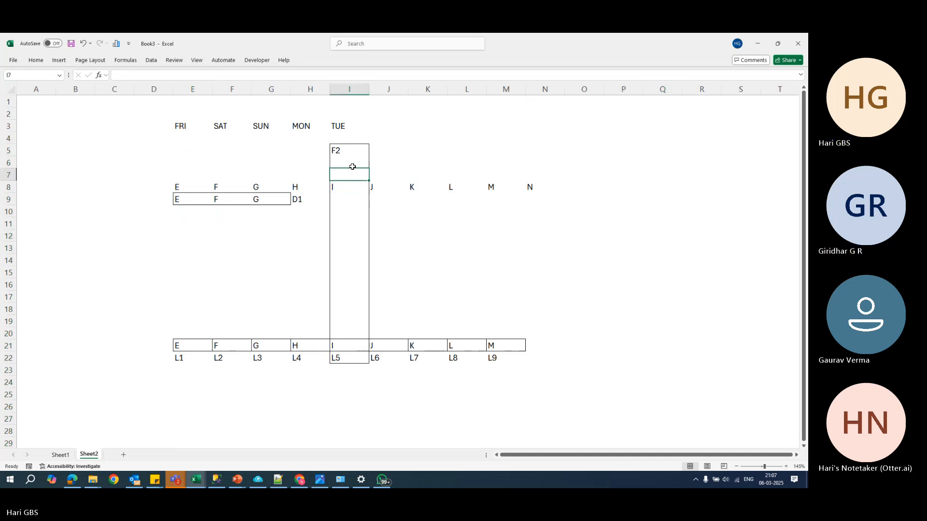
text(ABCDE)
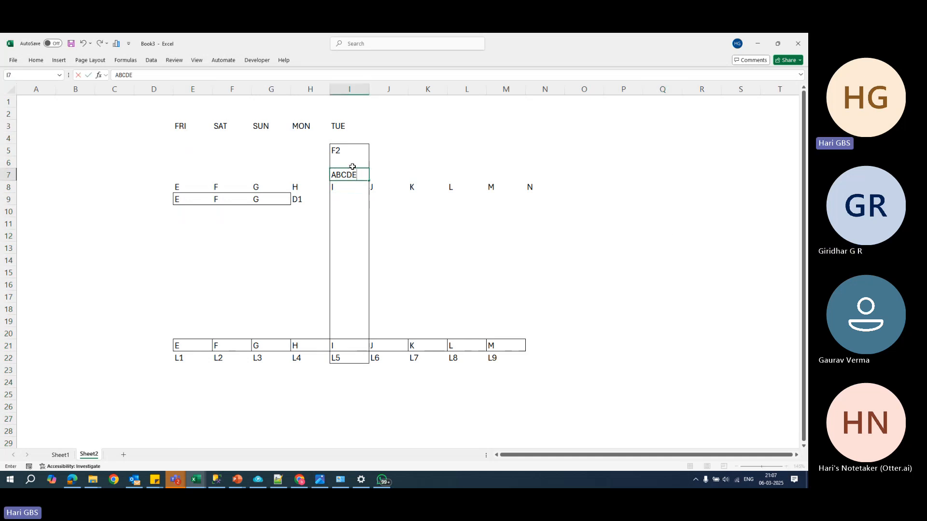
text(F)
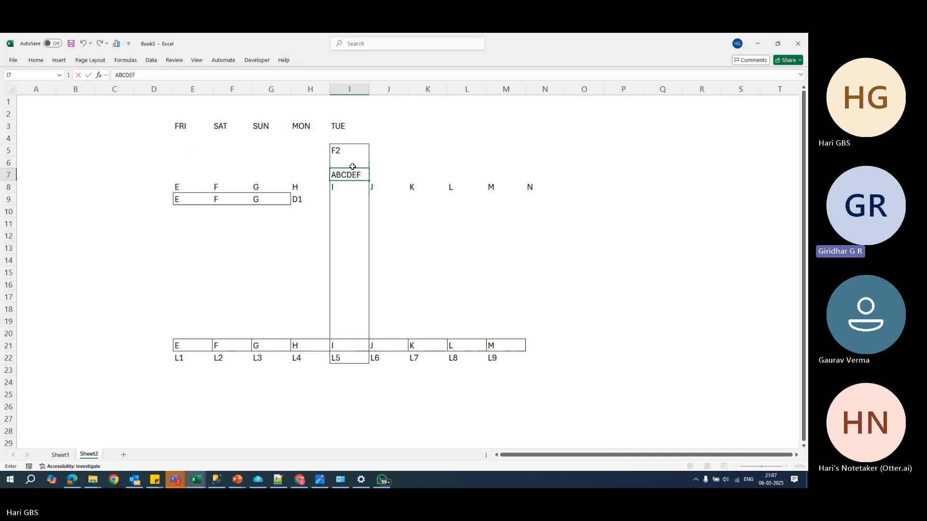
text(H)
key(Return)
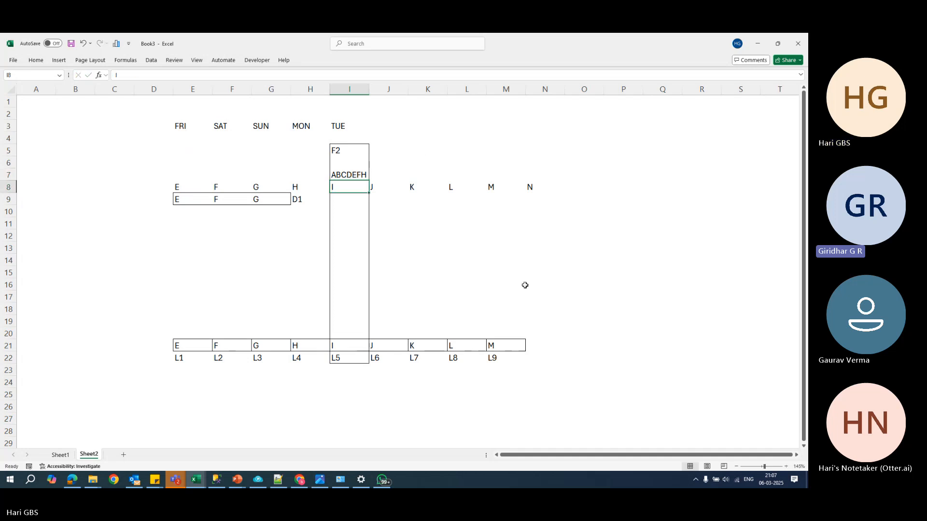
- Examine the F2 full backup and the log boxes J, K, L and M that follow it
click(365, 150)
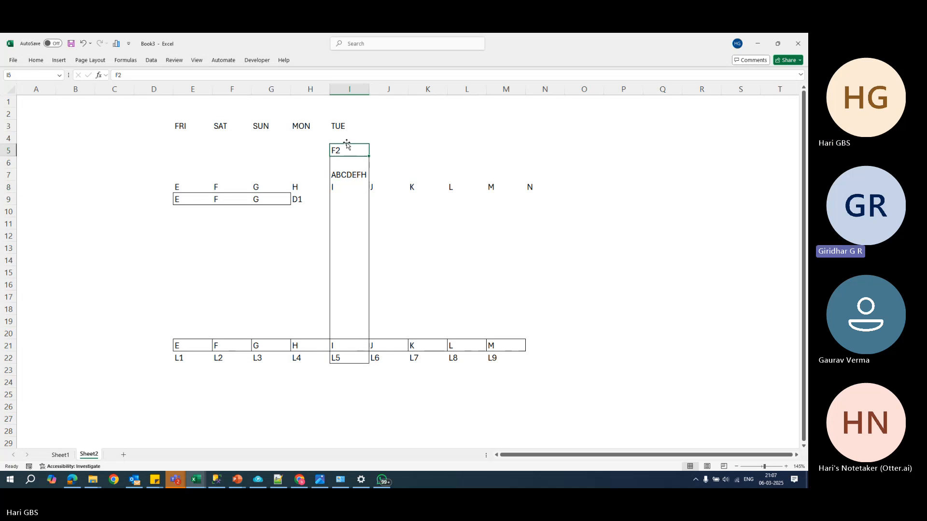
click(381, 347)
click(420, 346)
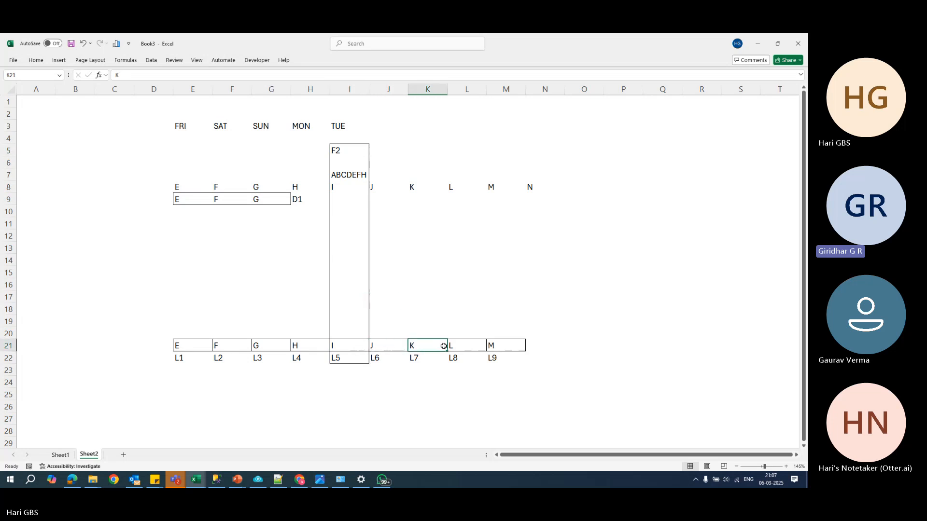
click(463, 346)
click(505, 347)
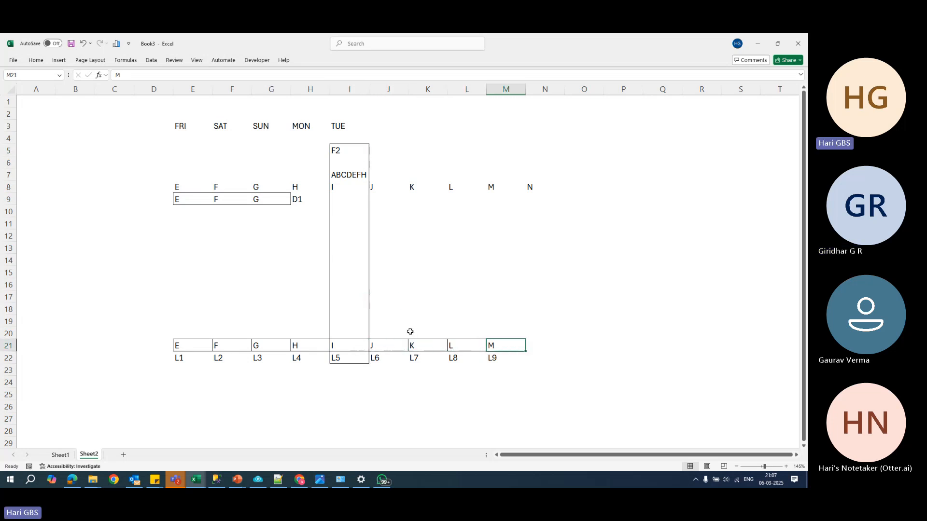
- Try deleting column I with TUE and the F2 full backup to examine the remaining log chain, and undo the deletion
click(343, 92)
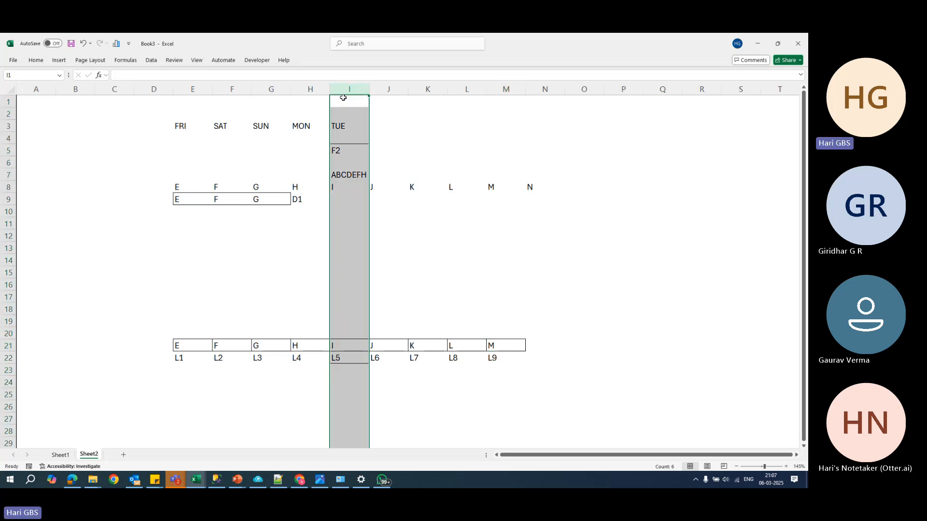
key(ctrl+minus)
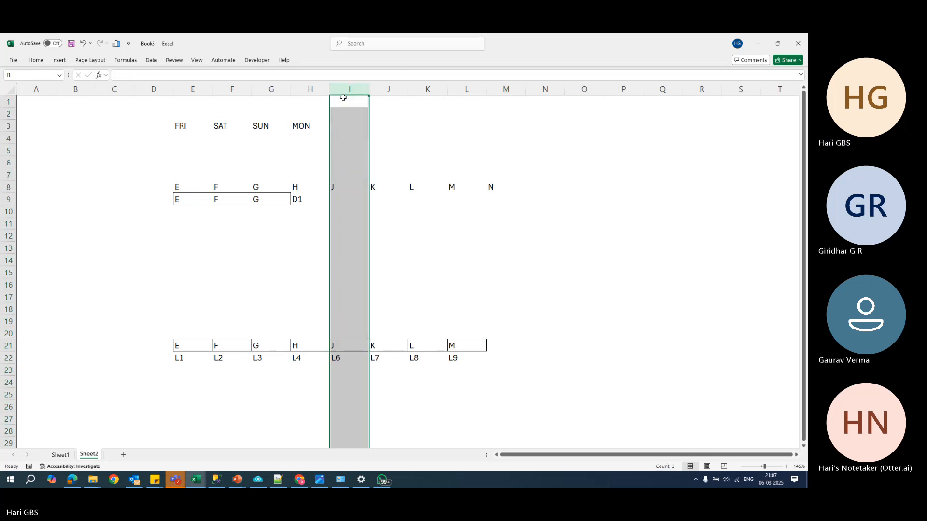
click(286, 197)
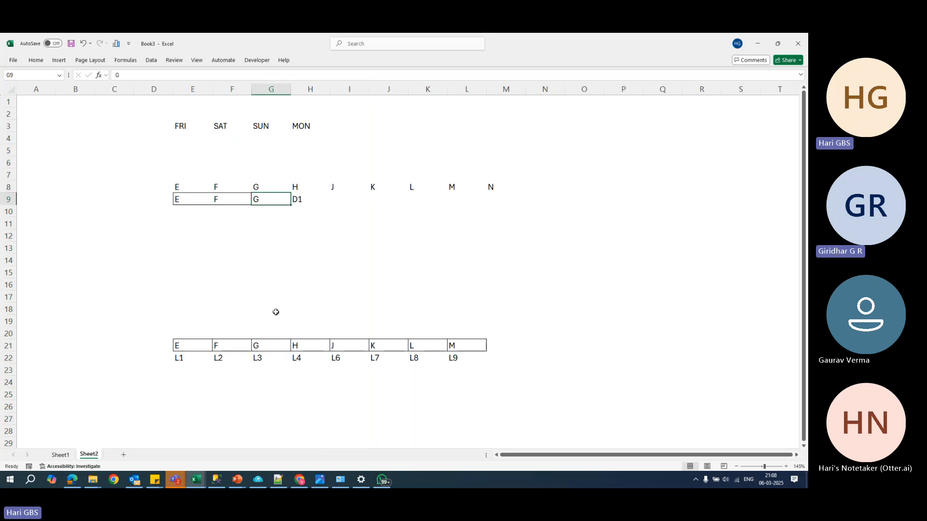
drag(193, 346, 475, 347)
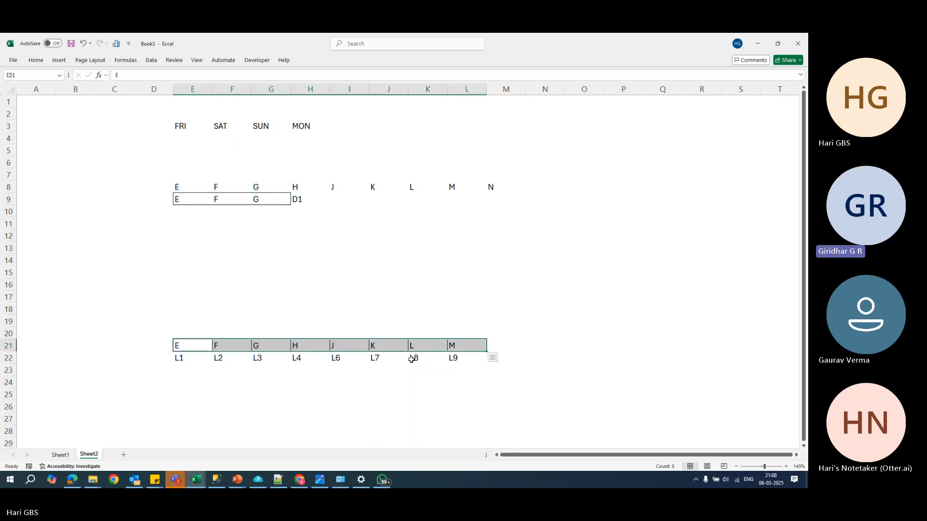
click(315, 381)
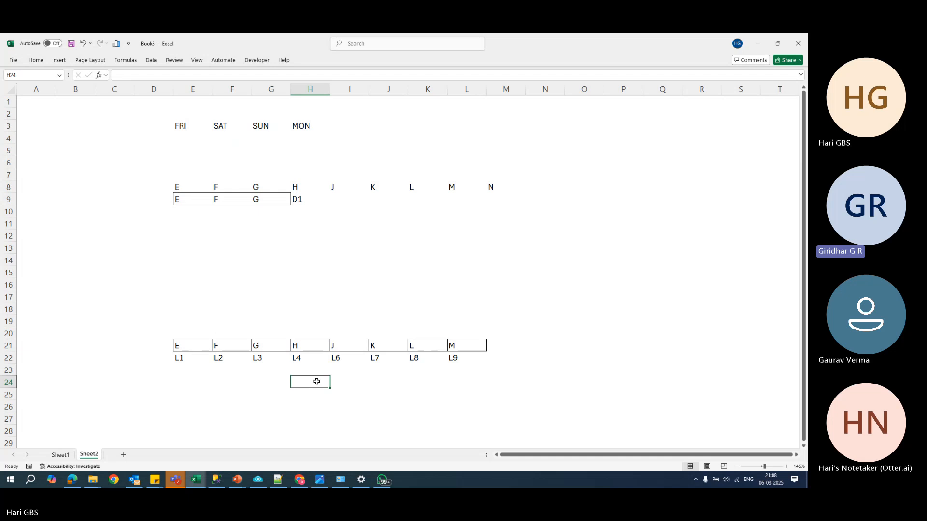
key(ctrl+z)
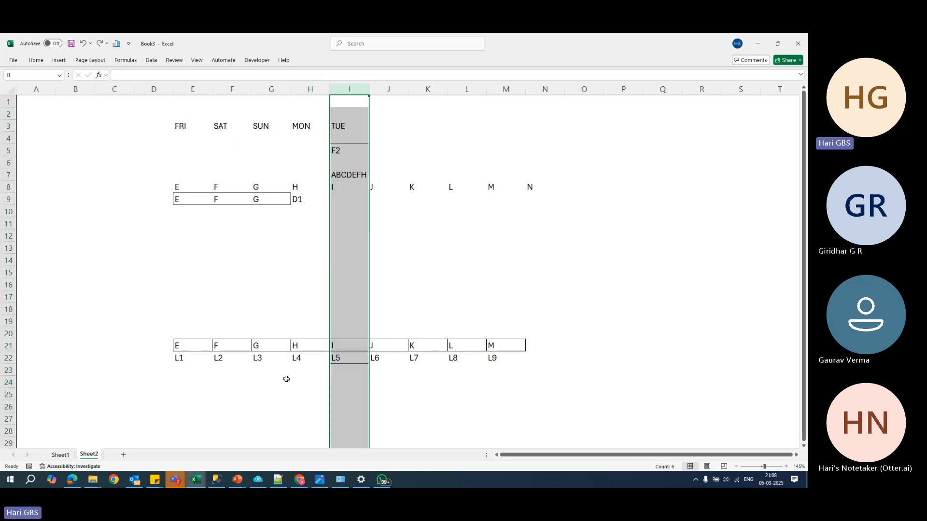
- Undo the ABCDEFH entry in cell I7 and examine the log boxes E to M in row 21
key(ctrl+z)
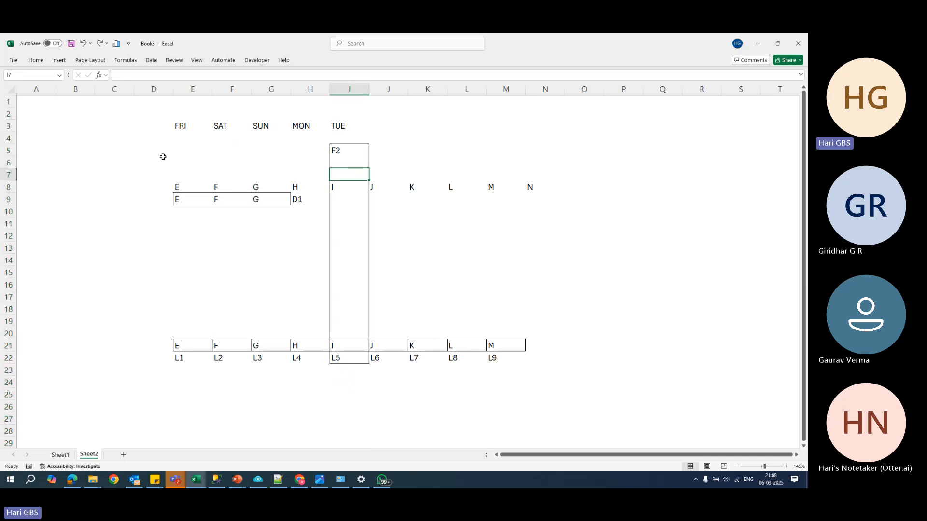
drag(161, 155, 511, 350)
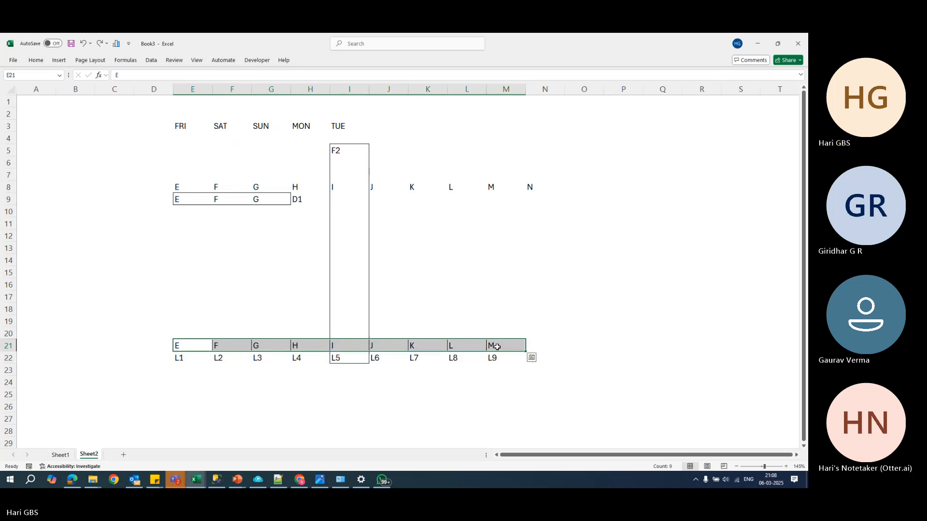
drag(367, 155, 521, 344)
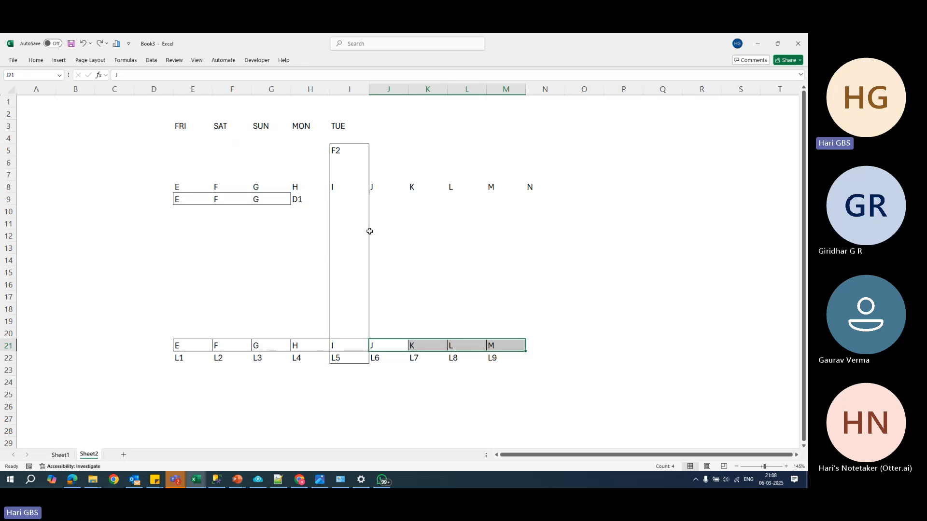
click(305, 207)
click(389, 348)
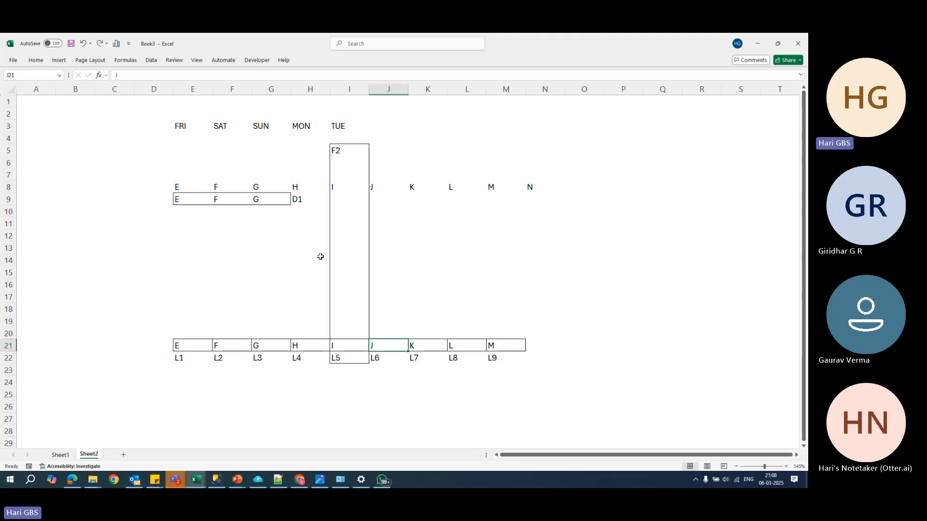
- Switch to the 10 BACKUPS.pptx presentation in PowerPoint, read the point on a mandatory full backup after changing recovery model, and return to Excel
click(233, 418)
click(245, 472)
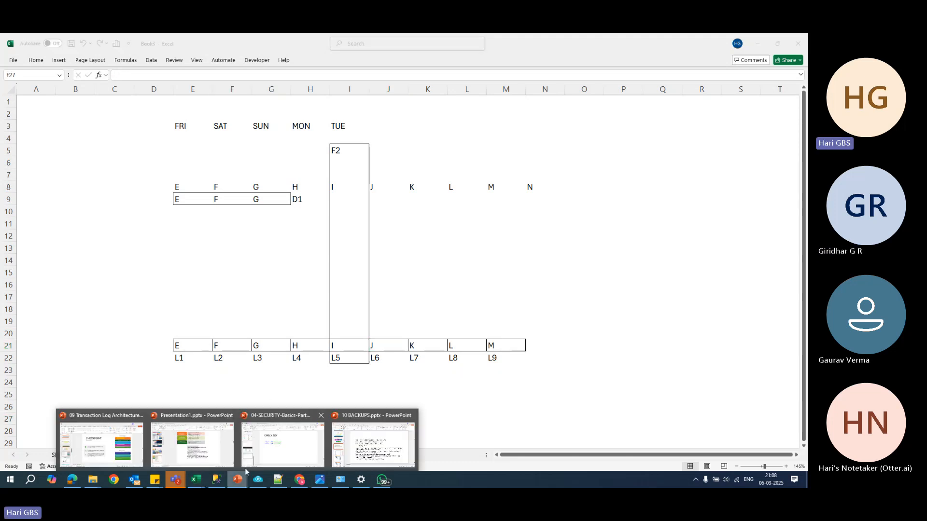
click(373, 442)
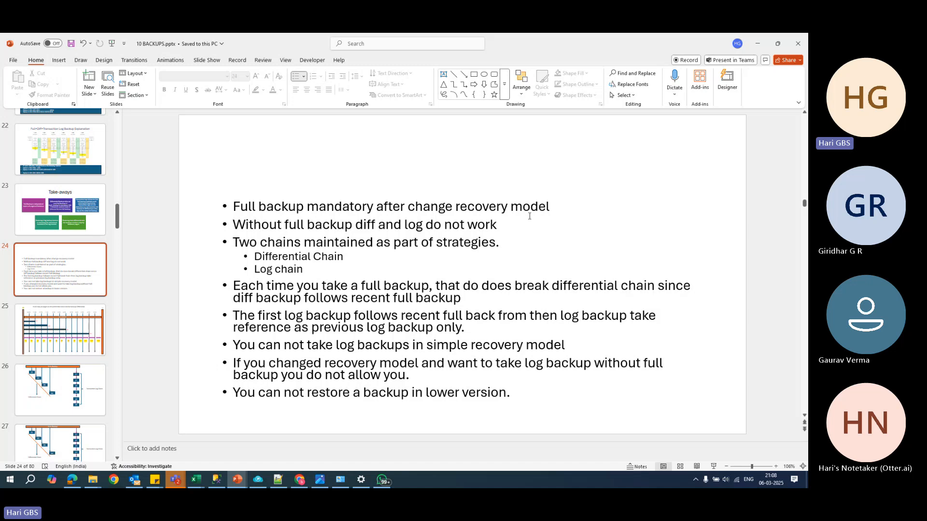
drag(553, 209, 231, 208)
key(alt+Tab)
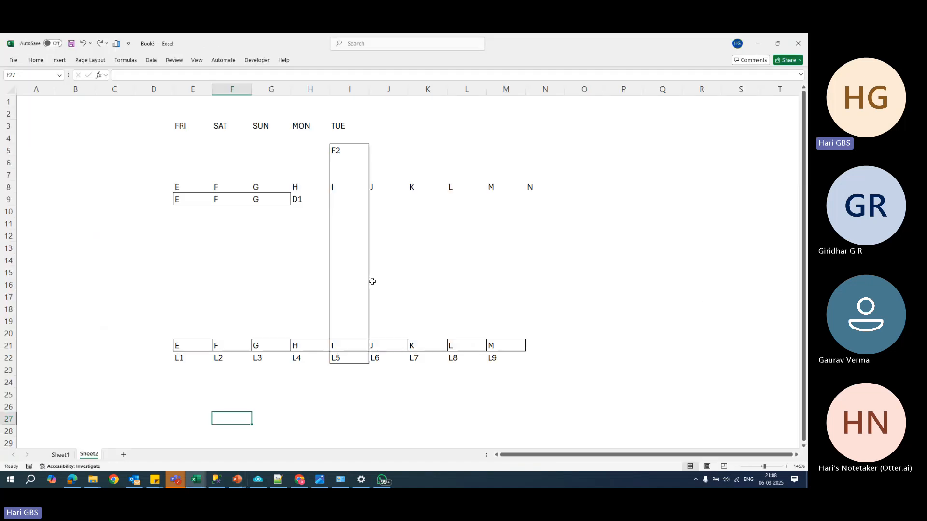
- Switch to SQL Server Management Studio and set the display projection to Duplicate
click(216, 480)
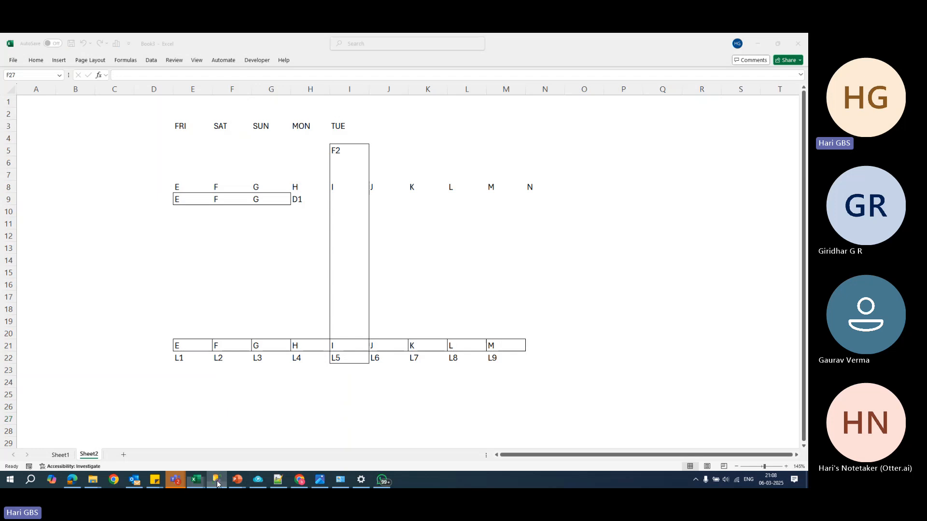
click(302, 162)
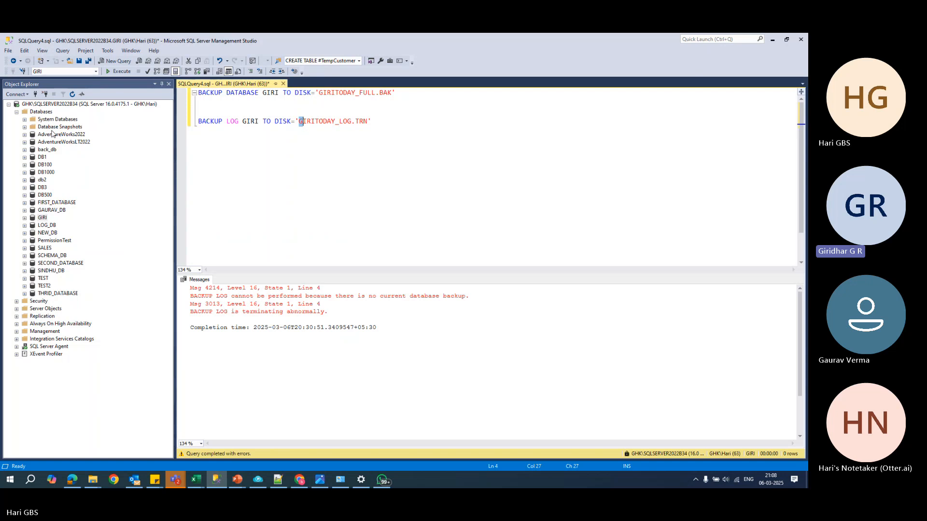
key(super+p)
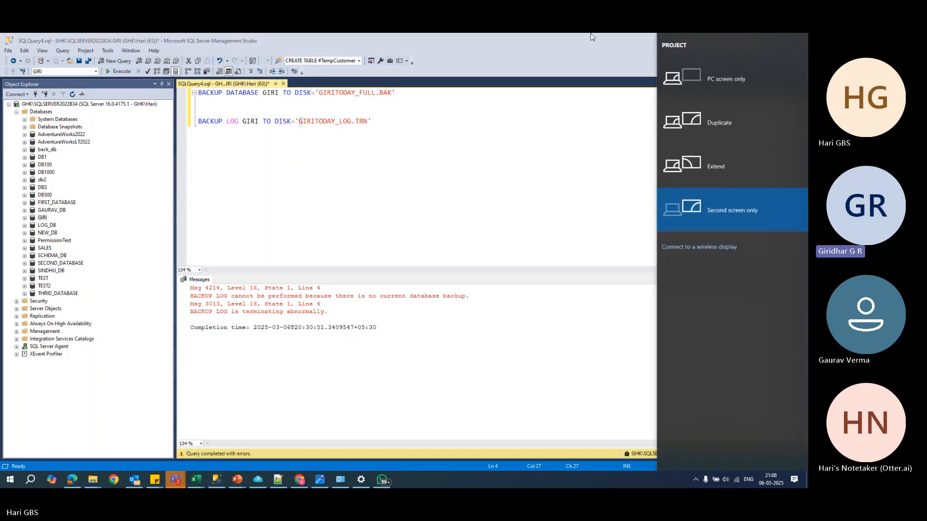
click(730, 117)
- Open a new empty query window for the connected server
click(403, 158)
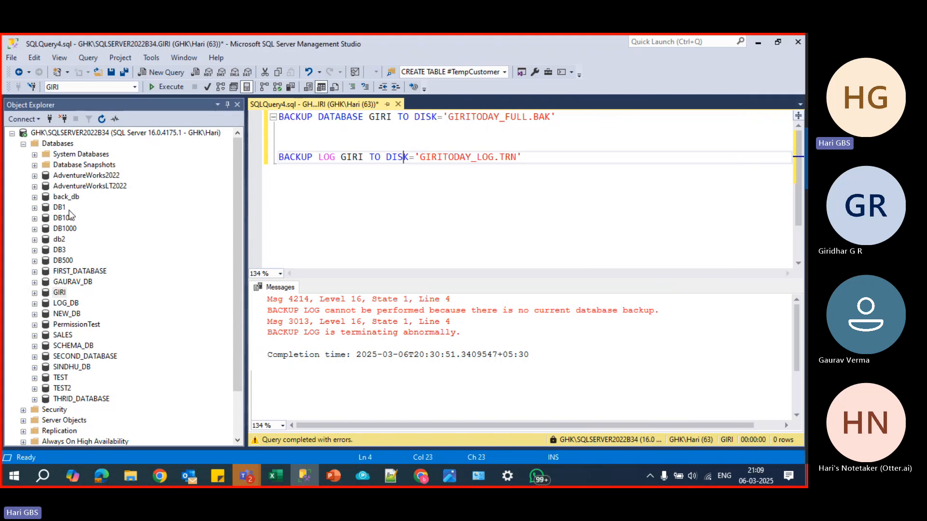
click(59, 145)
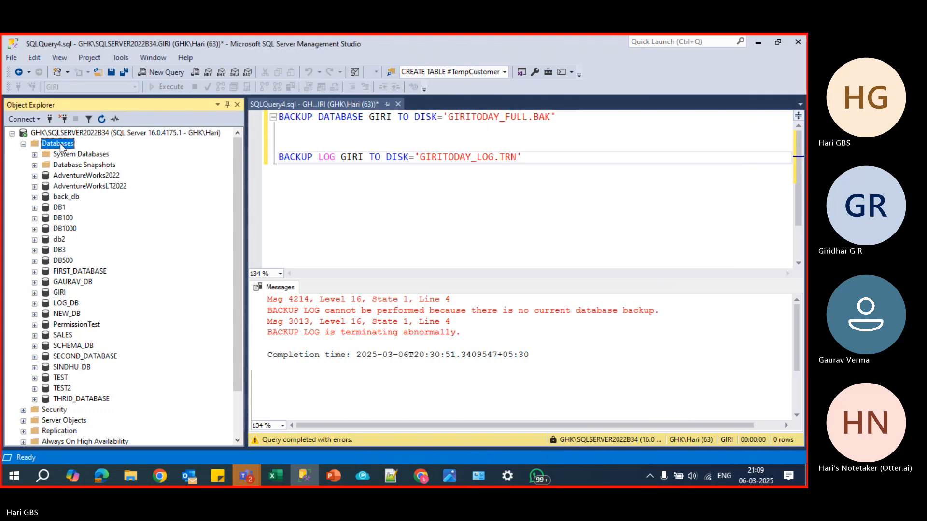
key(ctrl+n)
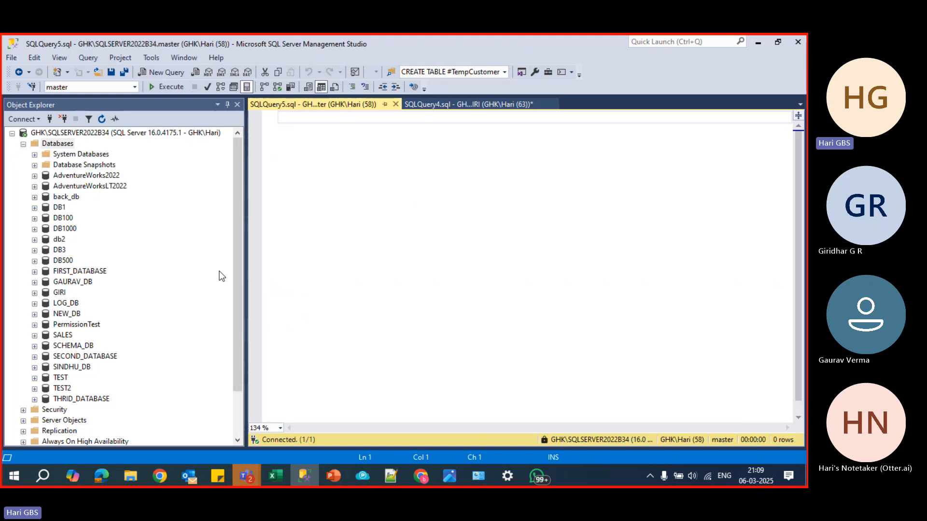
- Switch to the Book3 workbook in Excel and list the recovery models FULL, BULK LOGGED and SIMPLE in cells C12, C14 and C16
mouse_move(275, 476)
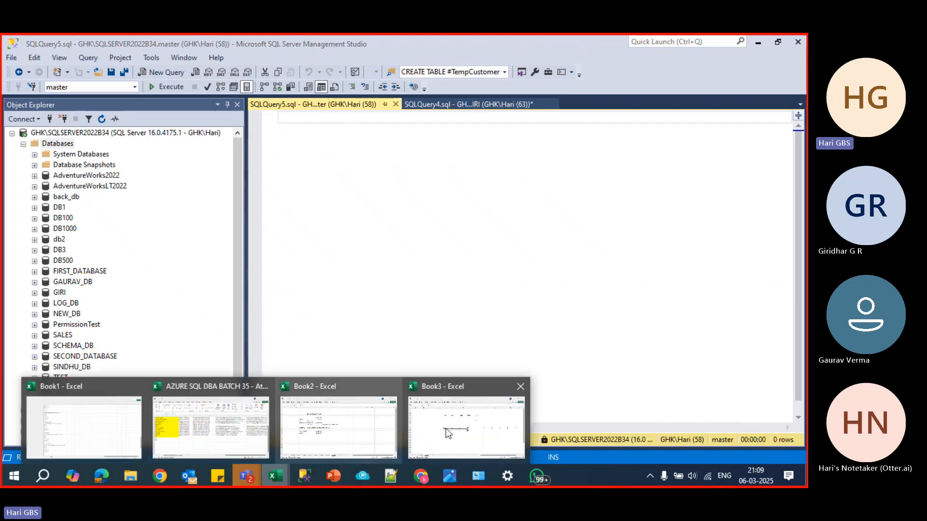
click(445, 428)
click(160, 317)
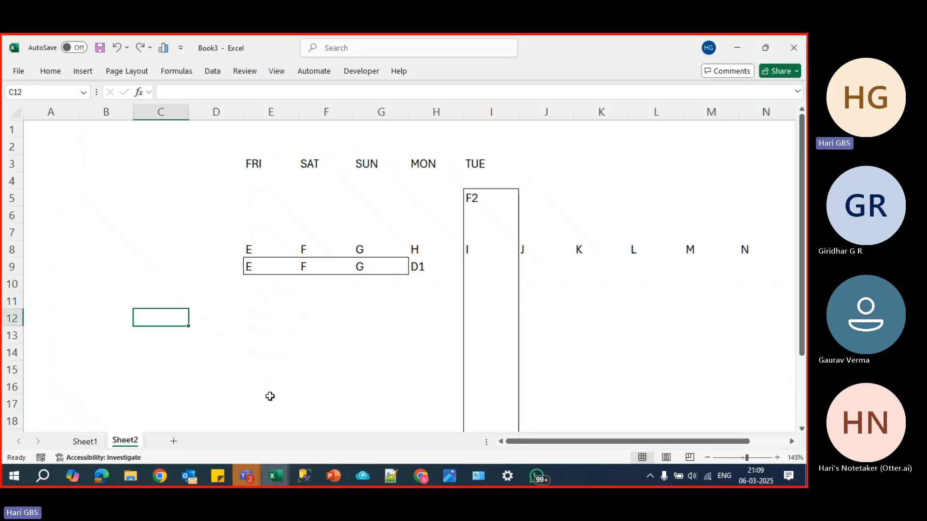
text(FULL)
key(Return)
key(Return)
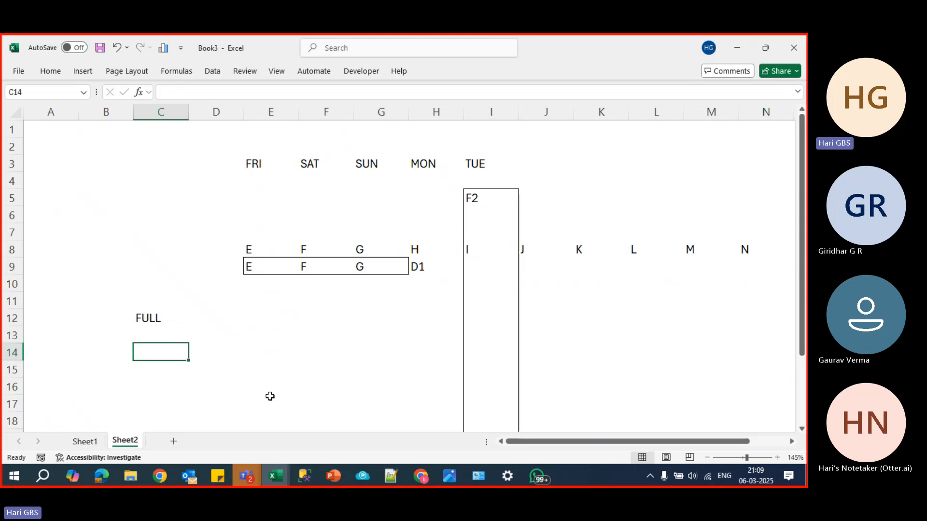
text(BULK LOG)
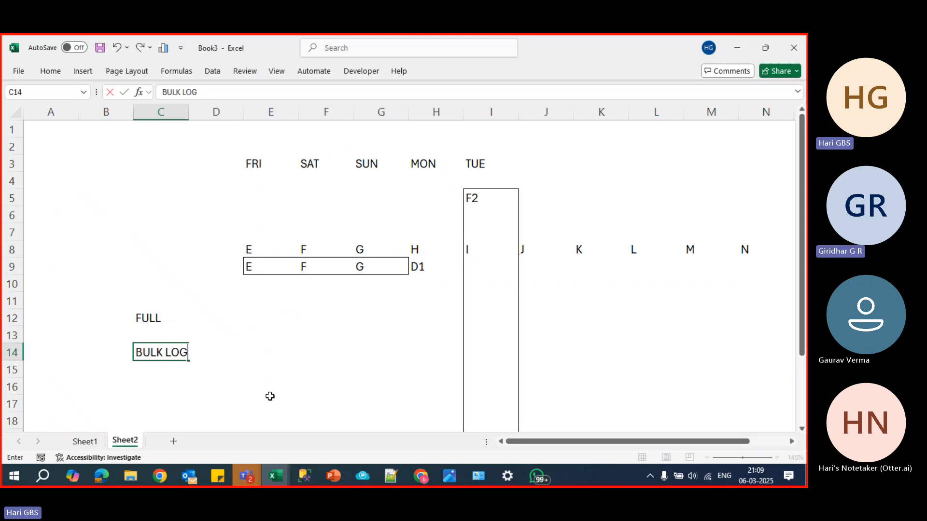
text(GED)
key(Return)
key(Return)
text(SI)
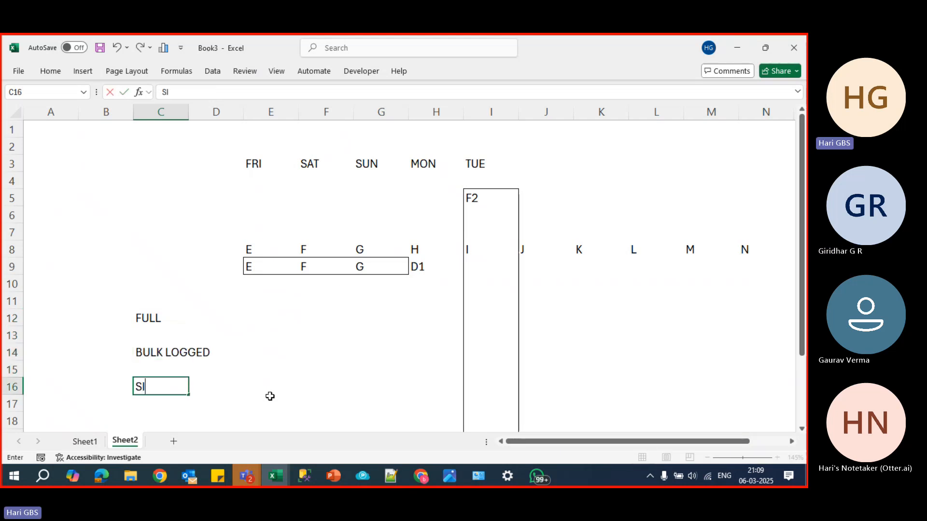
text(MPLE)
key(Return)
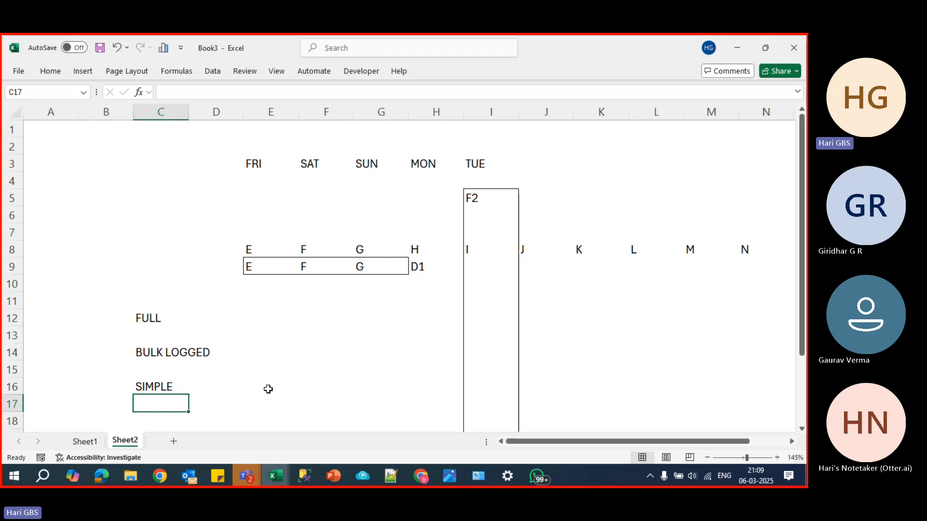
- Enter CHECK POINT in cell E12 beside the FULL recovery model
click(265, 317)
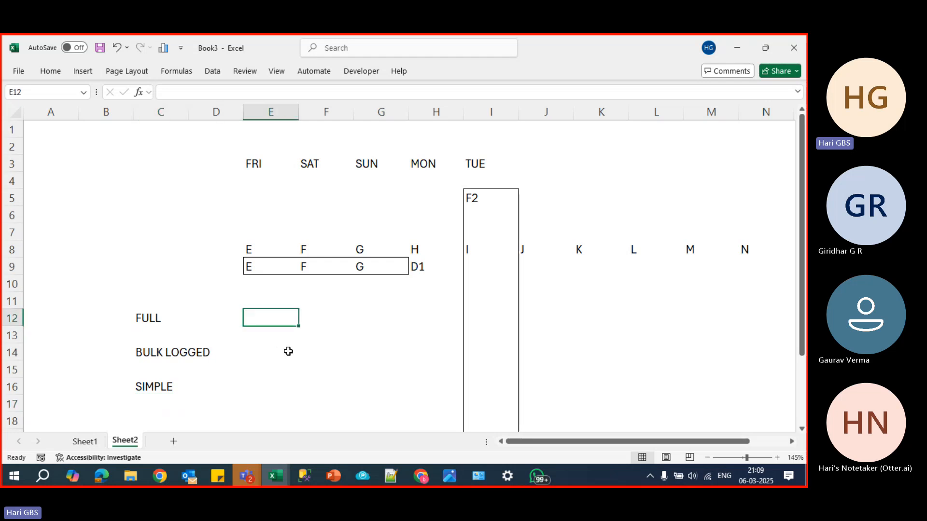
text(CHE)
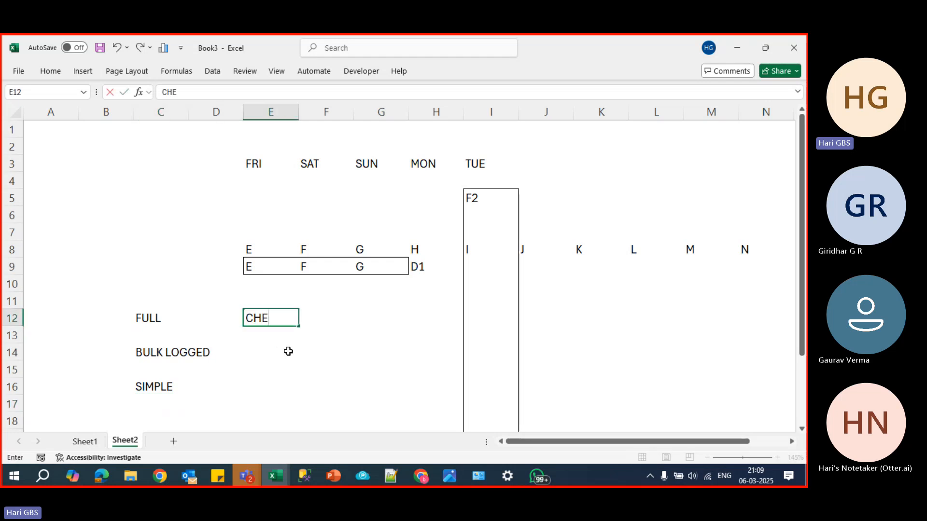
text(CK POINT)
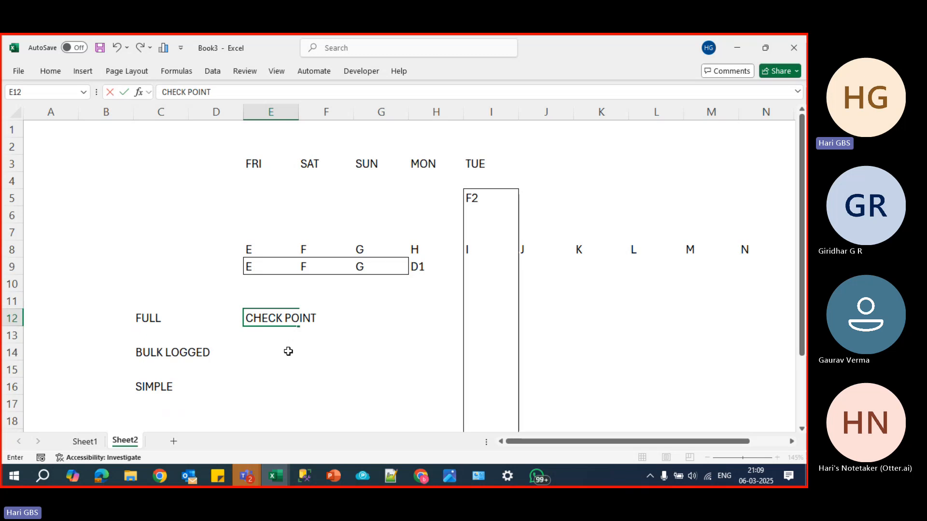
key(Return)
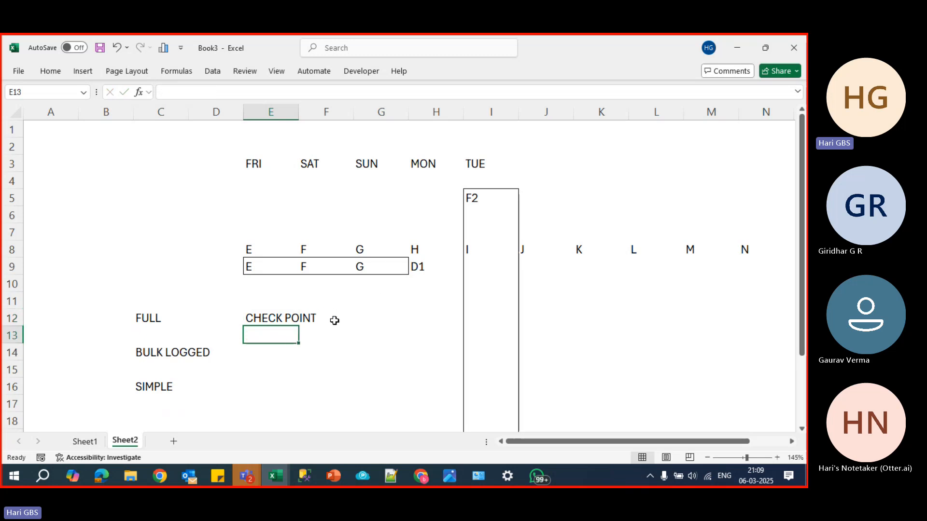
- Draw an outside border around cells F12 to L12 in the FULL row
drag(331, 319, 671, 325)
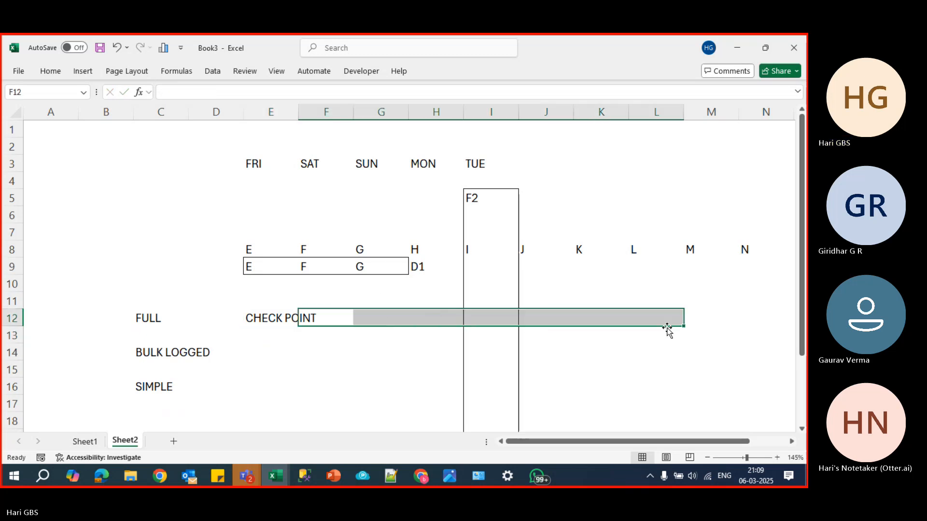
key(alt+h)
key(b)
key(s)
click(398, 316)
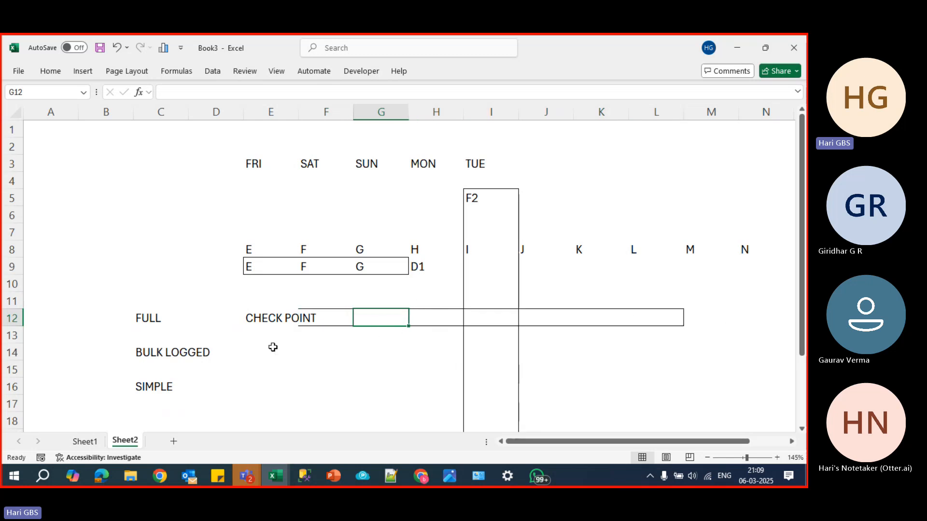
click(165, 320)
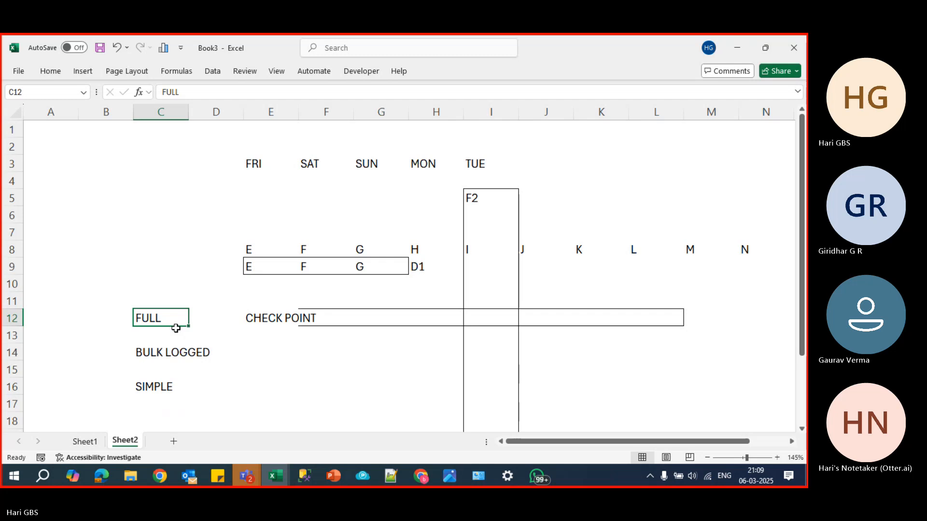
- Draw an outside border around cell E16 in the SIMPLE row
click(252, 386)
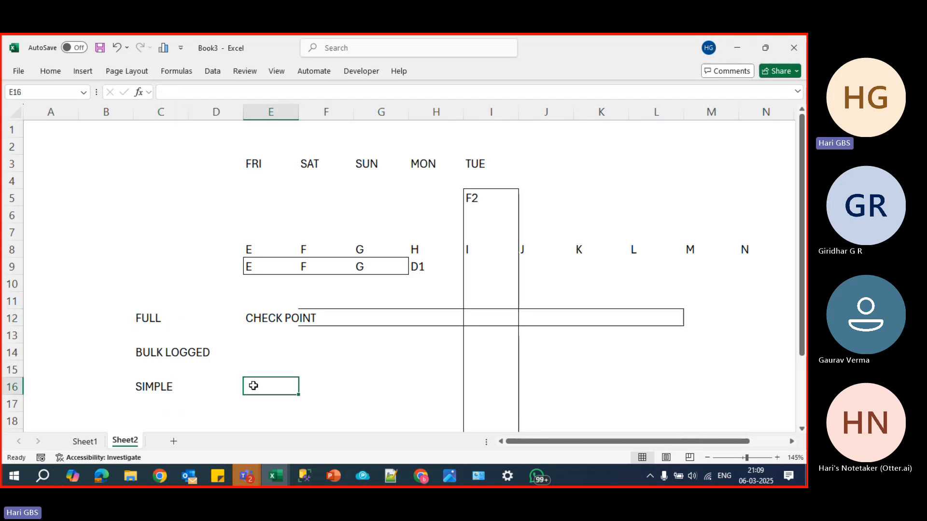
key(alt+h)
key(b)
key(s)
- Enter 60 seconds in cell G16 of the SIMPLE row
key(Right)
key(Right)
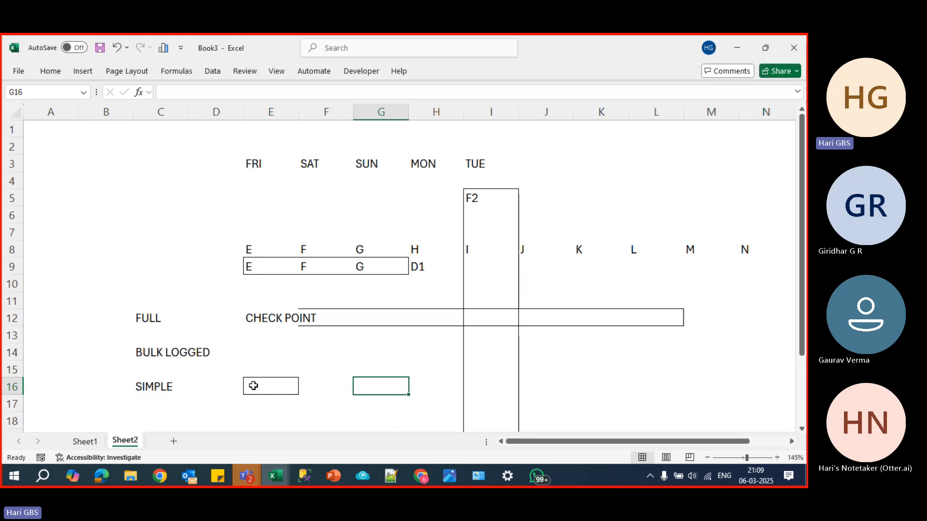
text(60)
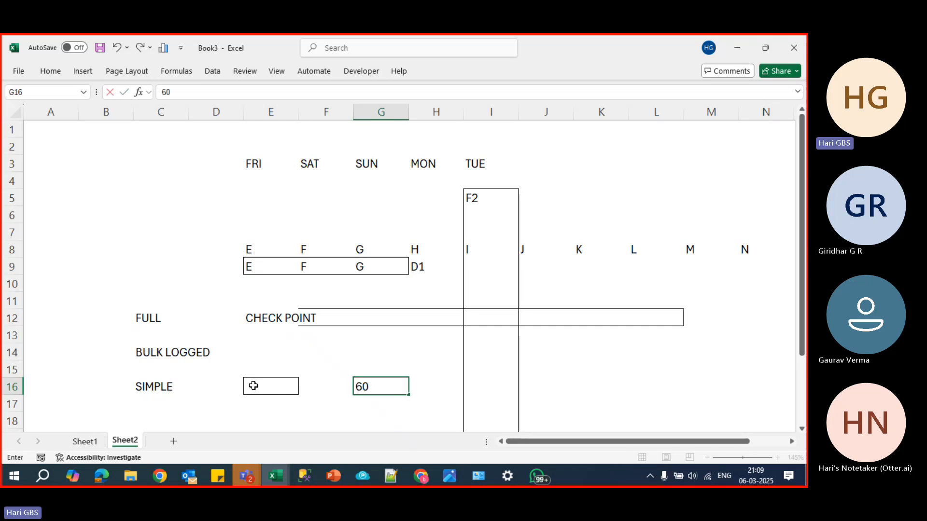
text( seconds)
key(Return)
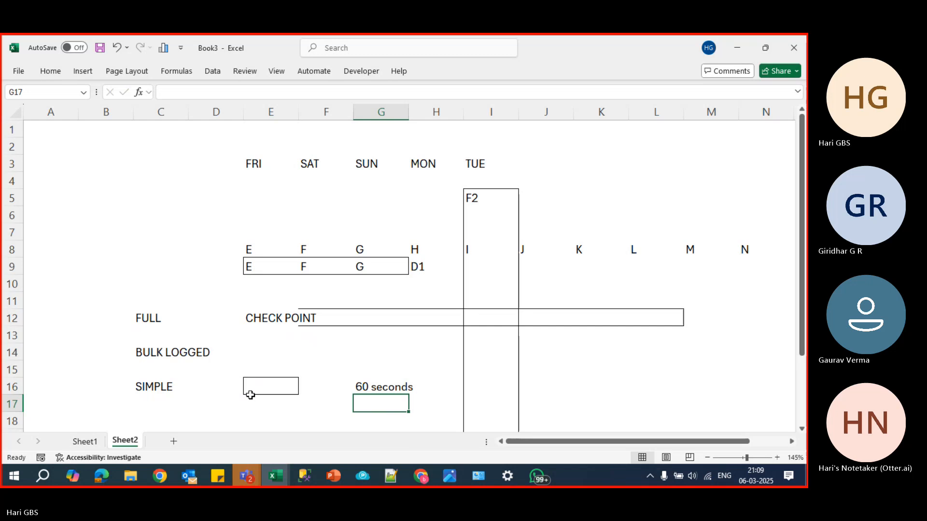
- Draw an outside border around cells E14 to M14 in the BULK LOGGED row
drag(269, 351, 330, 353)
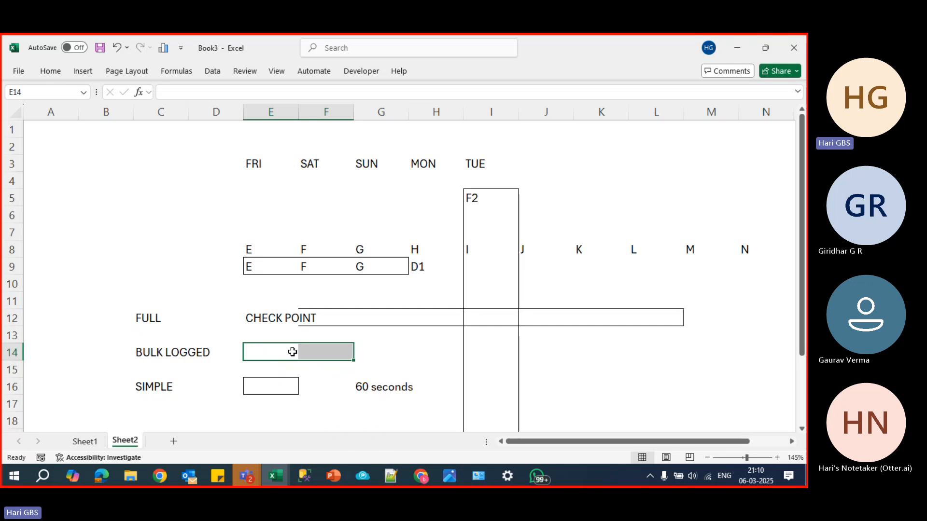
drag(288, 351, 406, 351)
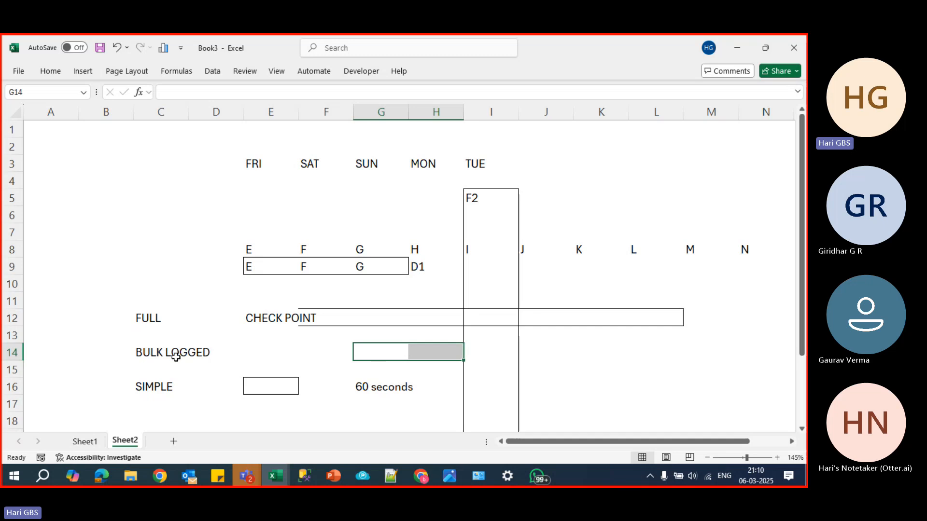
drag(265, 352, 702, 356)
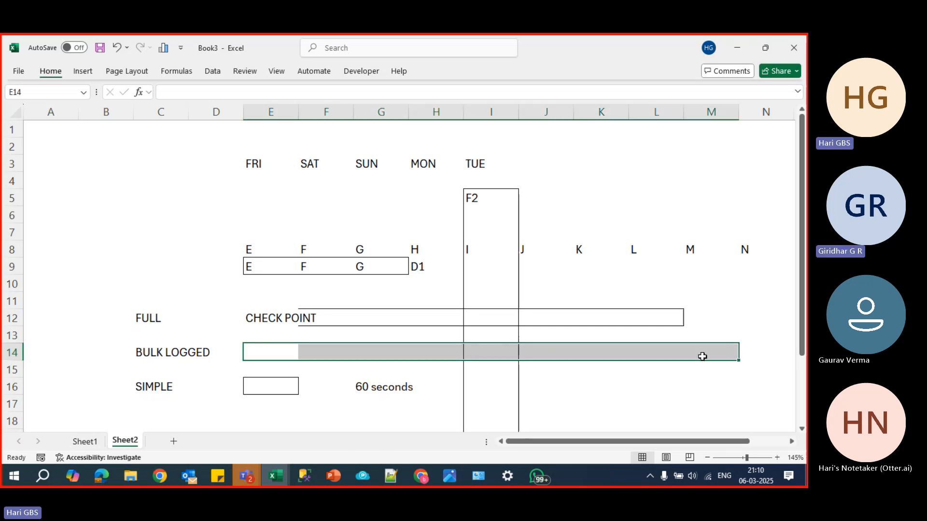
- Fill cell I14 inside the BULK LOGGED bar with light orange
click(489, 350)
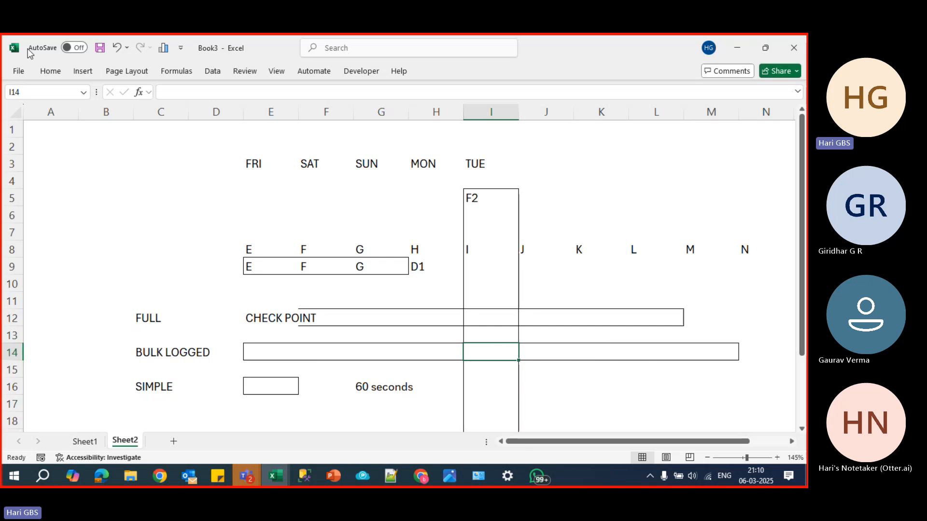
click(50, 71)
click(165, 113)
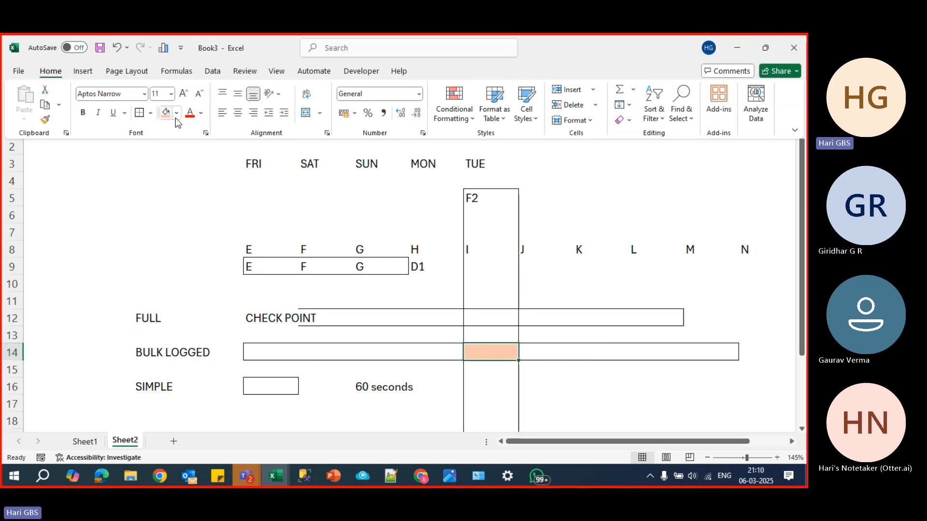
click(494, 353)
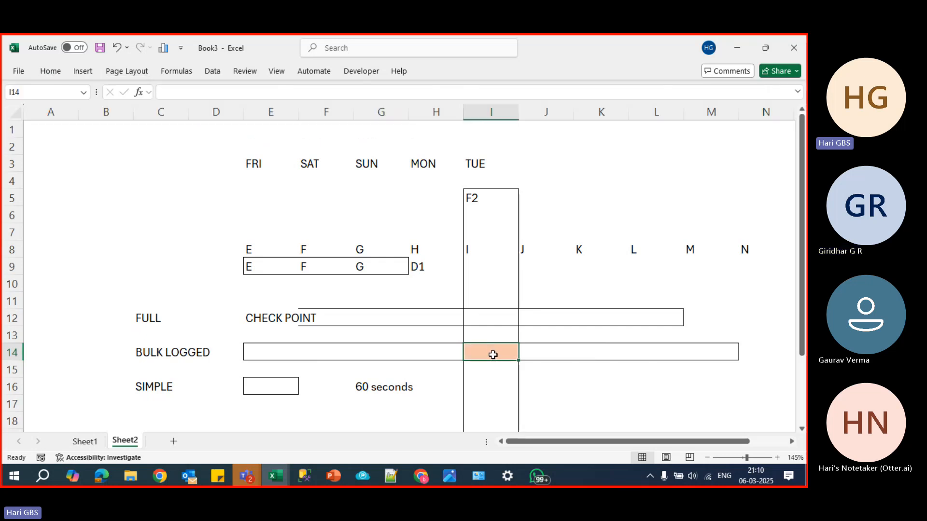
drag(493, 335, 495, 365)
click(496, 350)
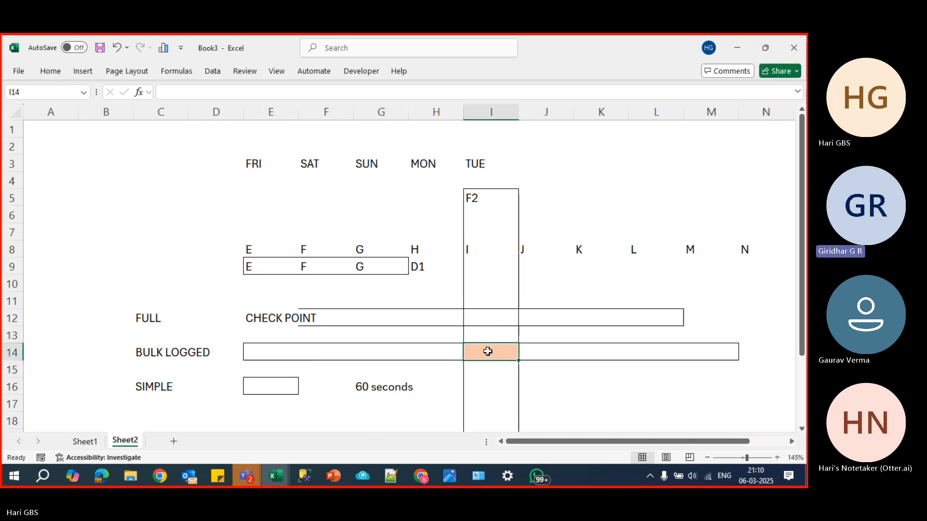
click(457, 350)
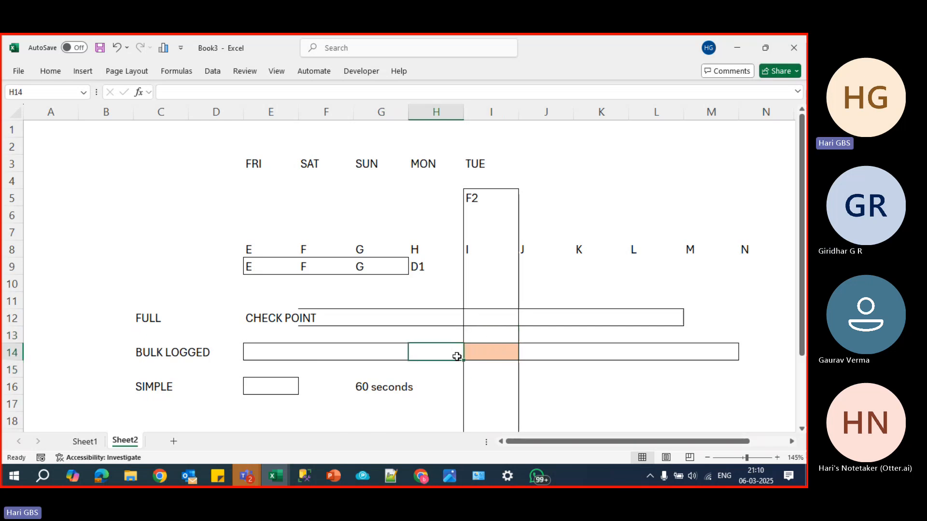
click(524, 349)
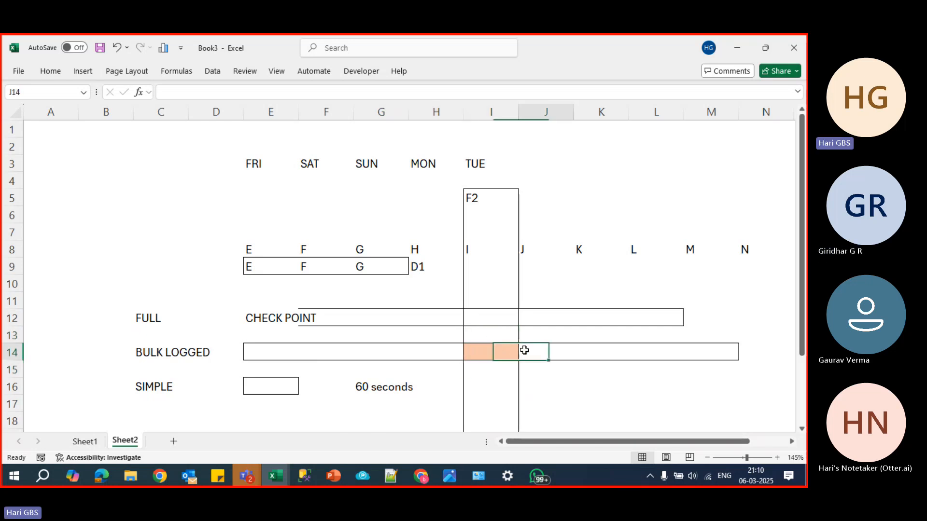
click(492, 351)
key(F2)
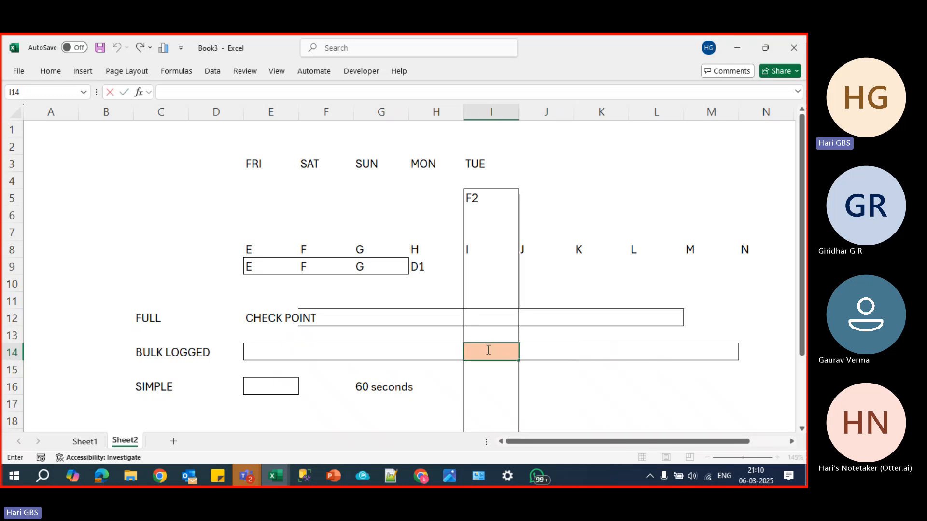
click(548, 388)
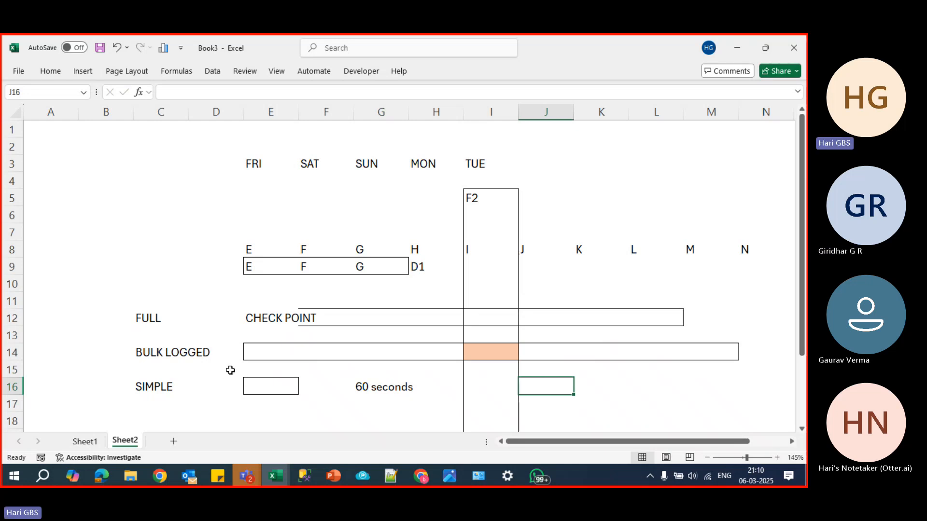
- Switch to SQL Server Management Studio and run a query that creates the database TEST_BACKUP_DB
key(alt+Tab)
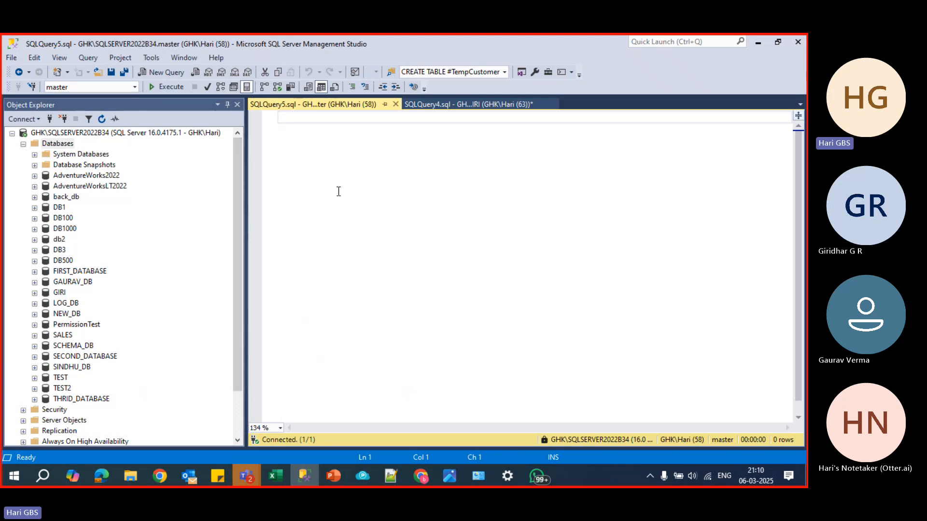
text(CREATE DATABASE)
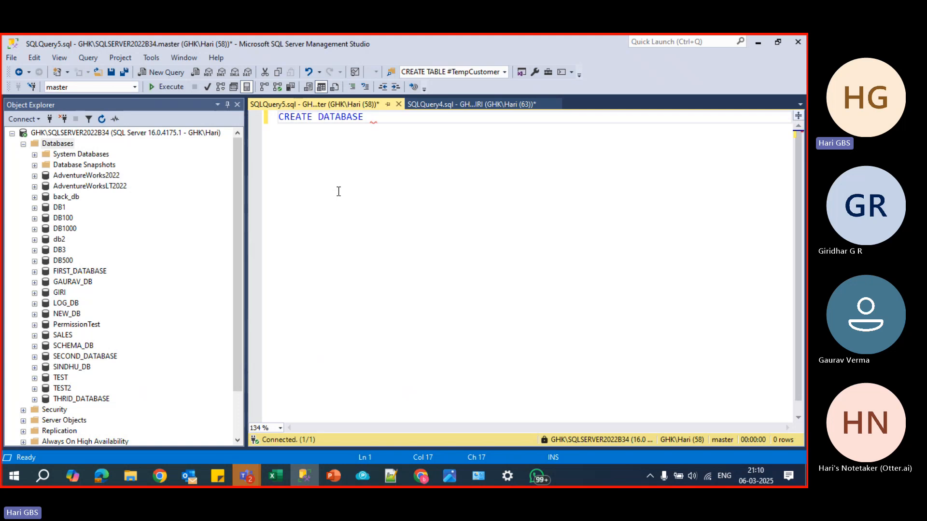
text( TEST_)
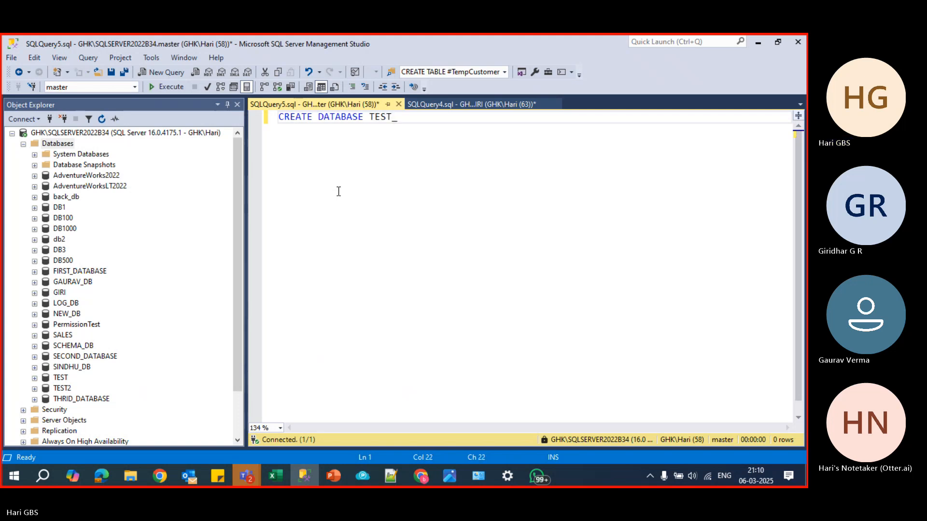
text(BACKUP_)
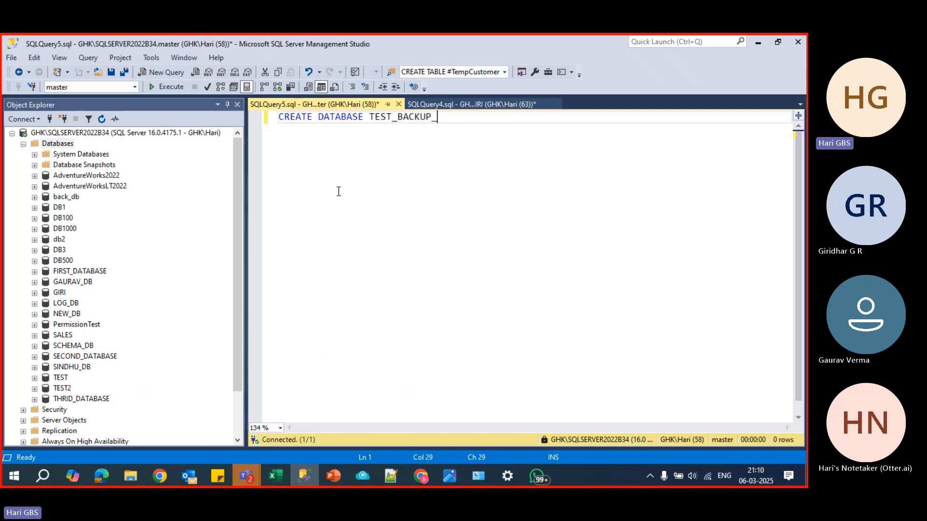
text(DB)
key(F5)
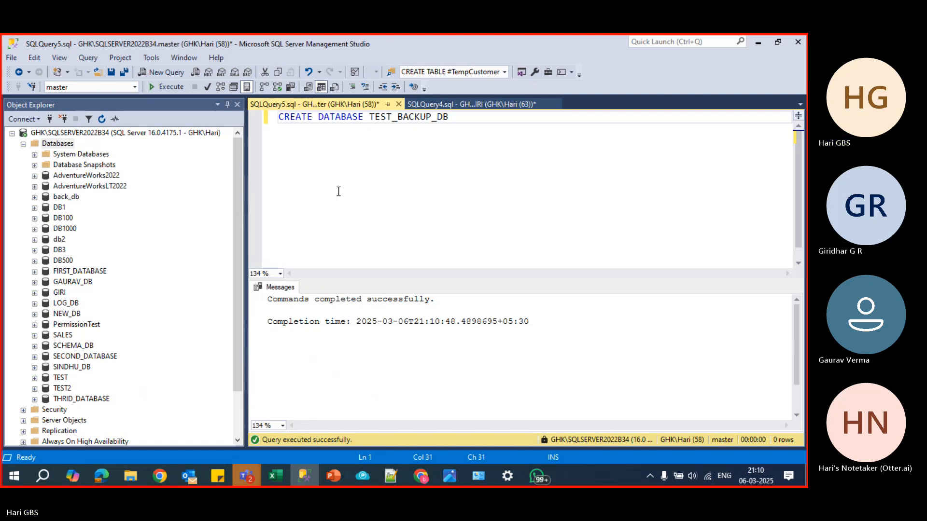
- Clear the query text and refresh the Databases list of the connected server
key(ctrl+a)
key(Delete)
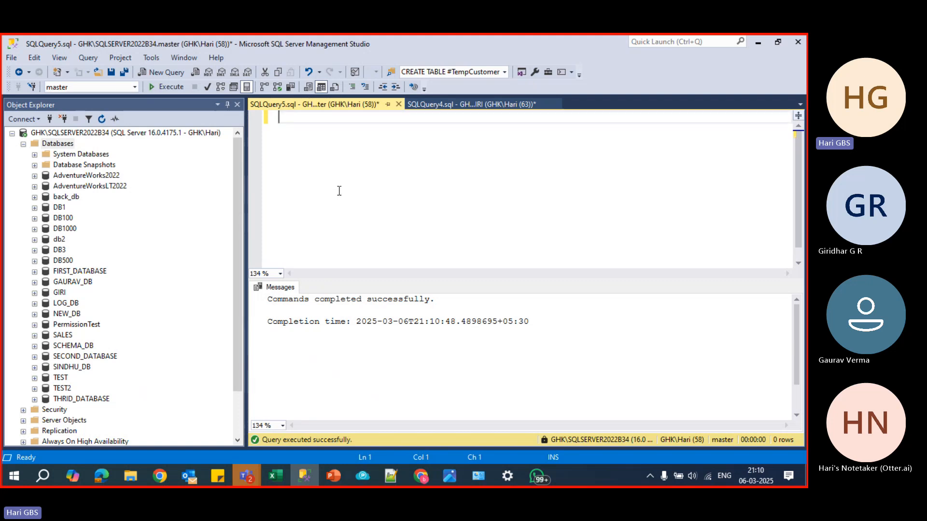
click(58, 145)
click(102, 118)
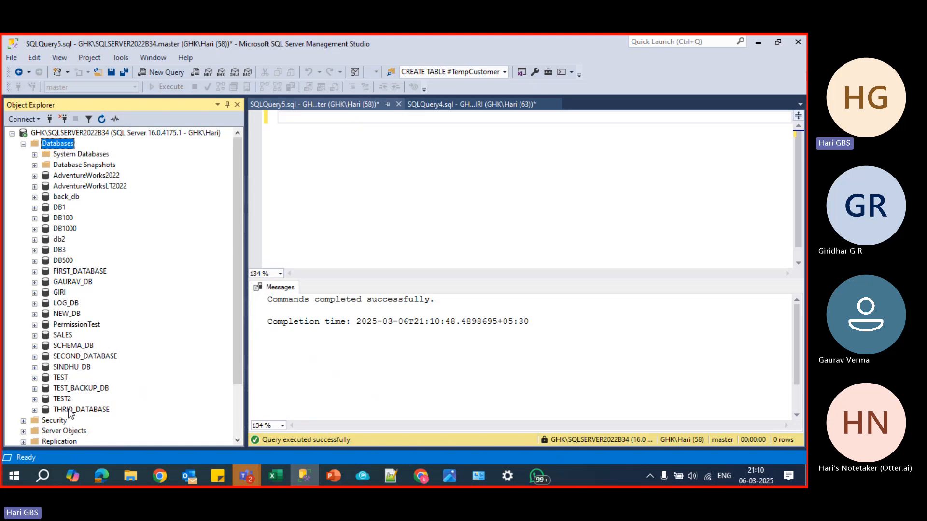
- Set the recovery model of TEST_BACKUP_DB to Simple in its database properties
right_click(70, 390)
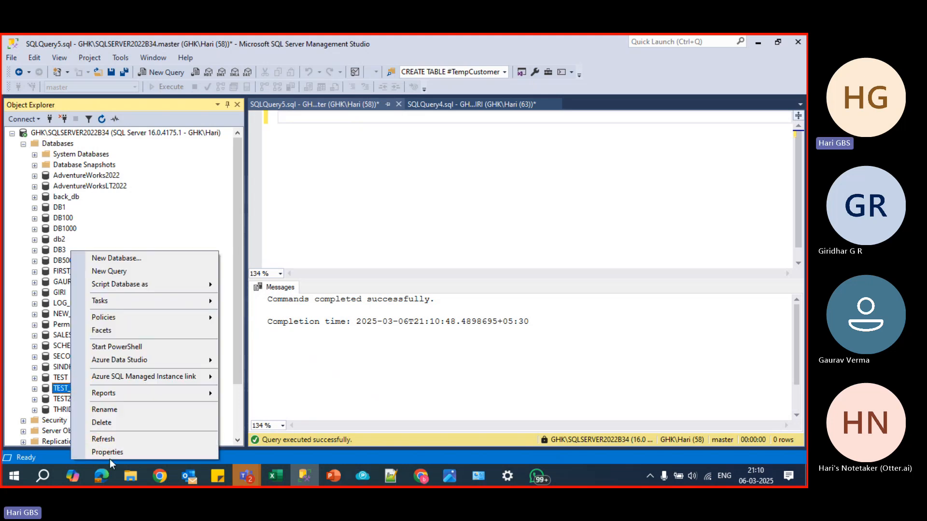
click(109, 454)
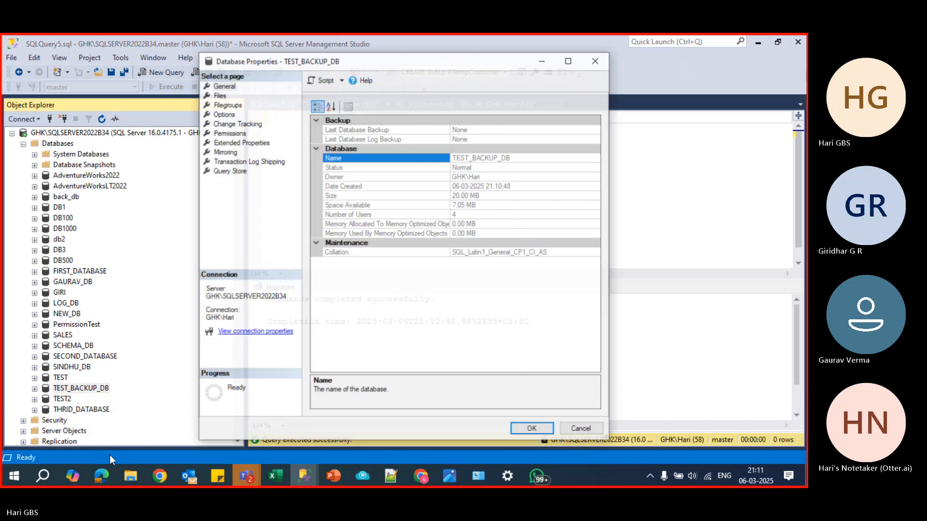
click(223, 115)
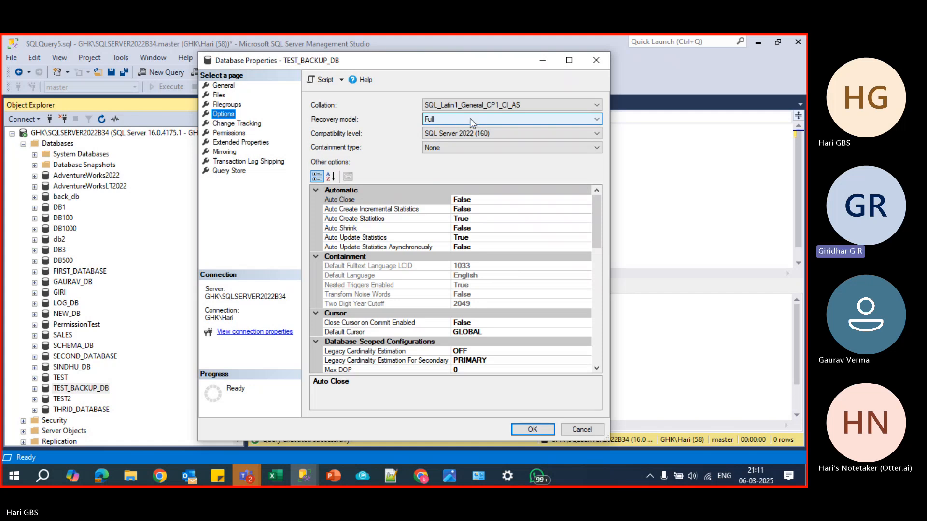
click(551, 118)
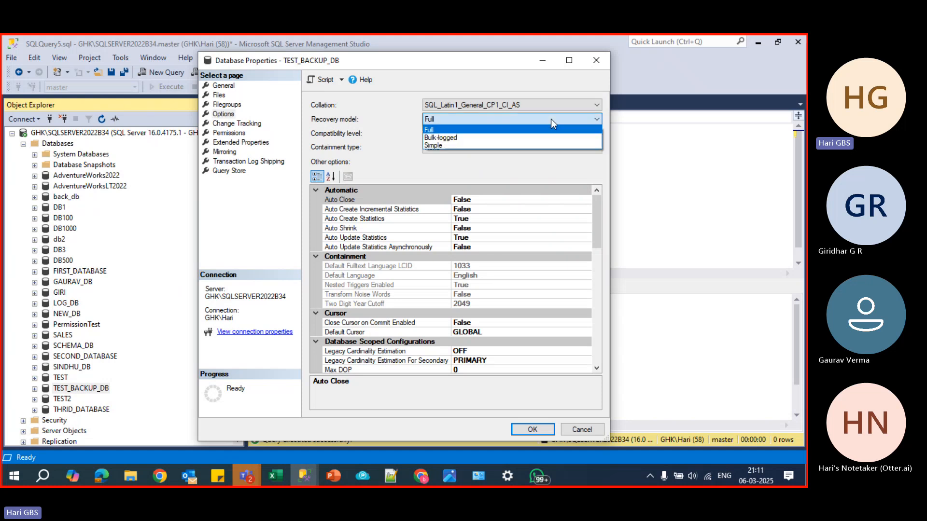
click(532, 145)
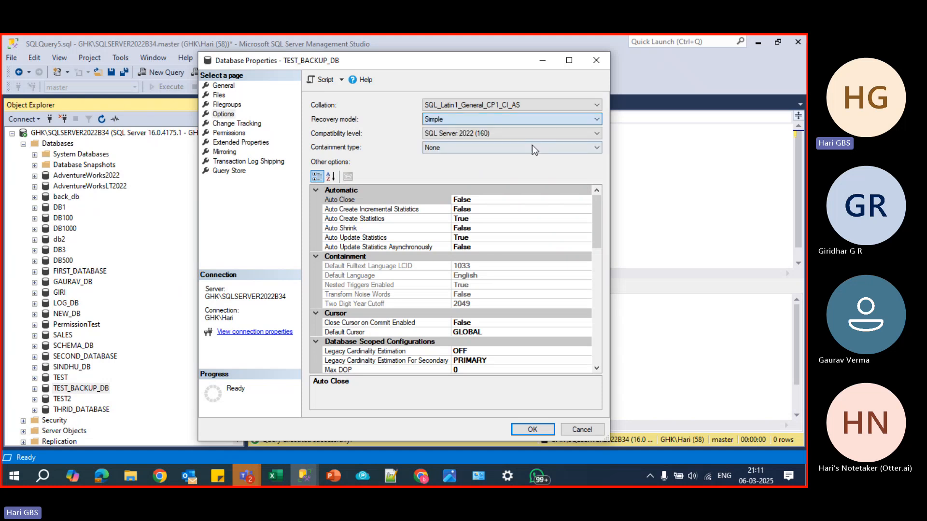
click(533, 431)
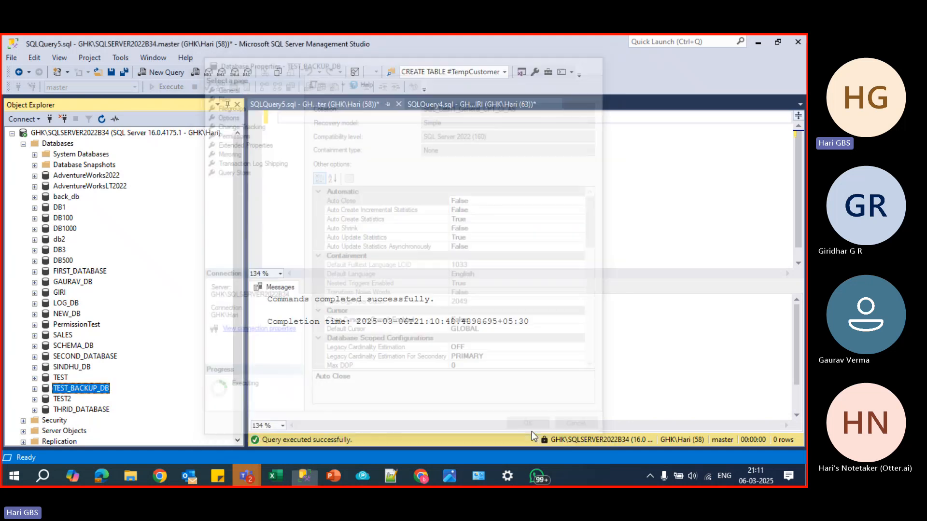
- Reopen the properties of TEST_BACKUP_DB and check the recovery model among its options
right_click(103, 396)
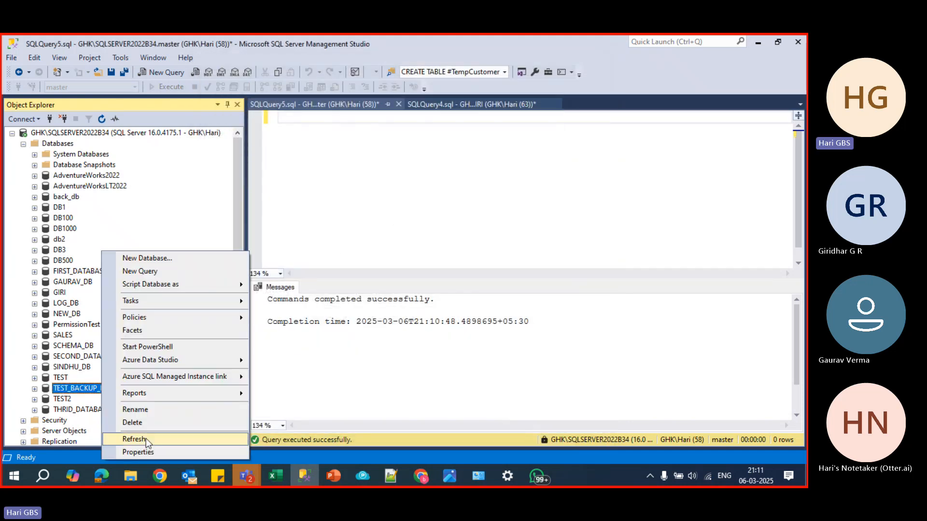
click(138, 451)
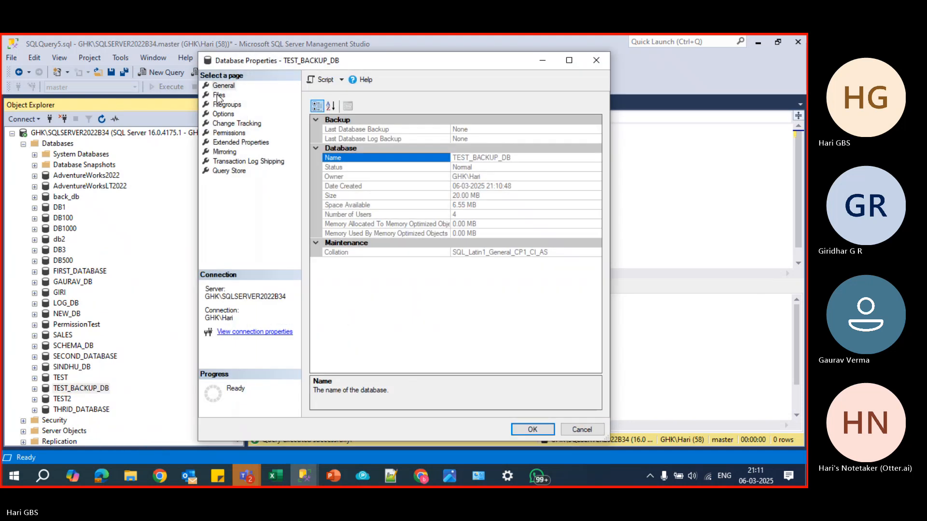
click(219, 95)
click(227, 123)
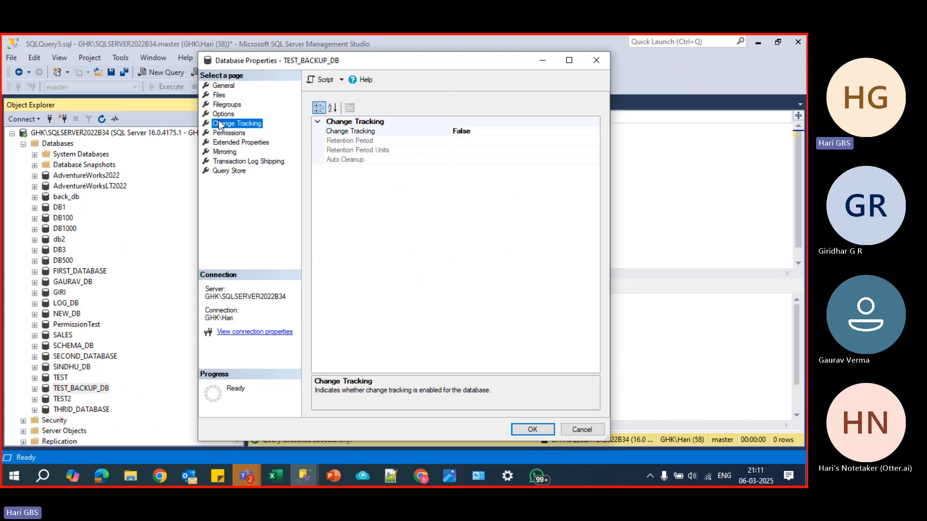
click(224, 114)
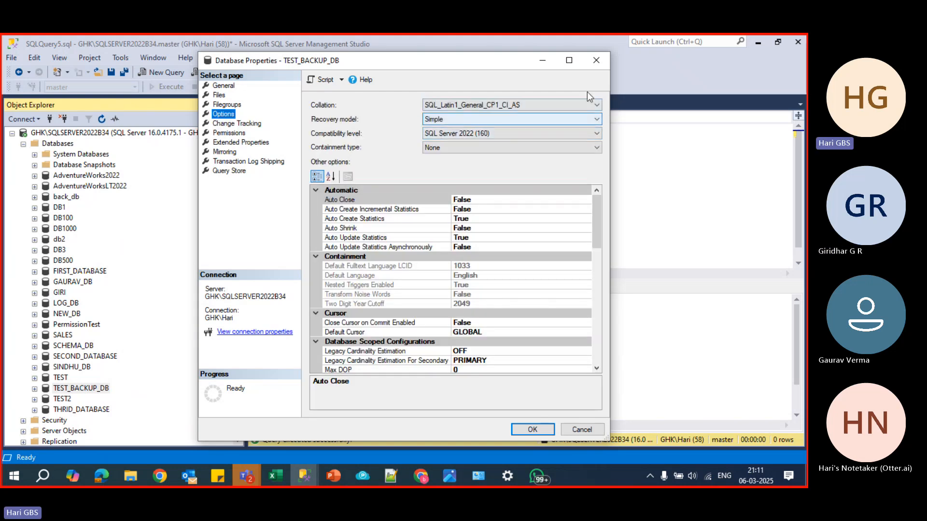
- Try to run BACKUP LOG TEST_BACKUP_DB TO DISK='TEST_BACKUP_DB_LOG.TRN' and highlight the first sentence of the returned explanation
click(496, 164)
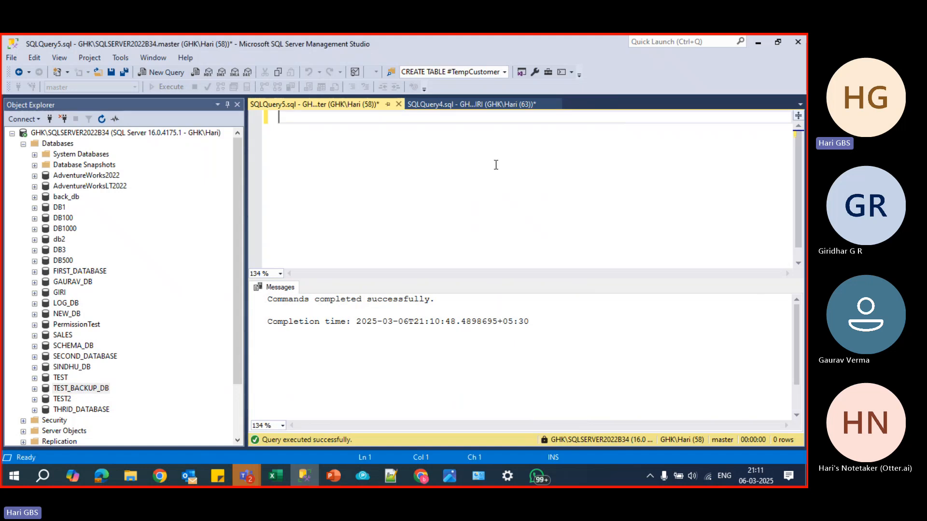
key(Return)
key(Return)
text(BACKUP DATAB)
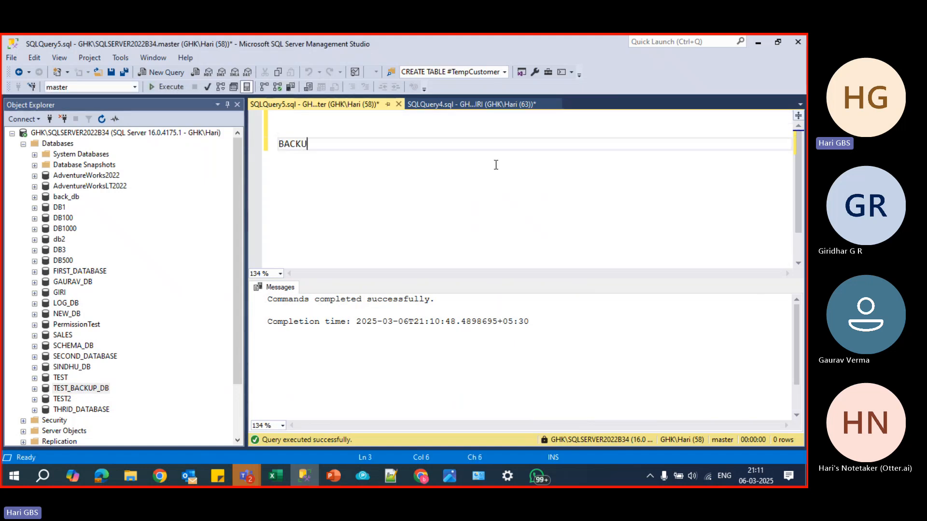
key(BackSpace)
key(BackSpace)
key(BackSpace)
key(BackSpace)
key(BackSpace)
text(LOG )
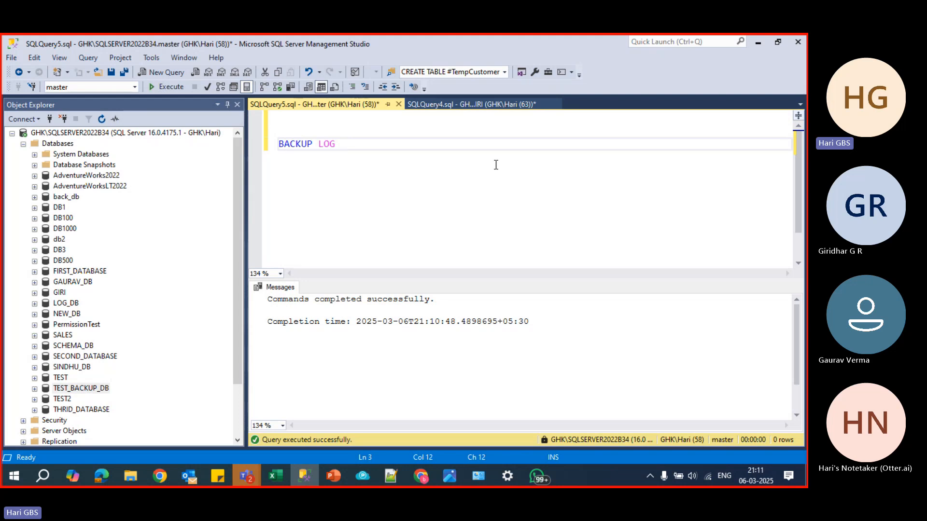
text(TEST_BACKUP_DB )
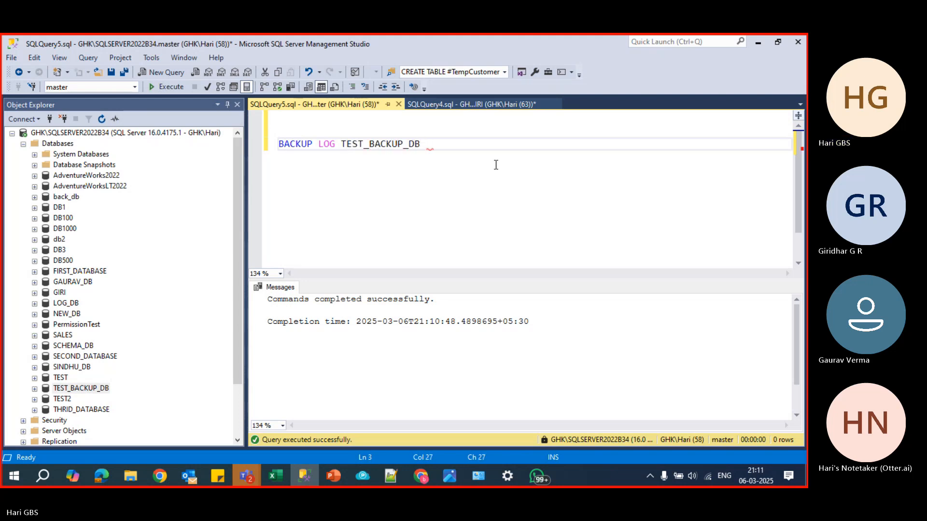
text(TO DISK=')
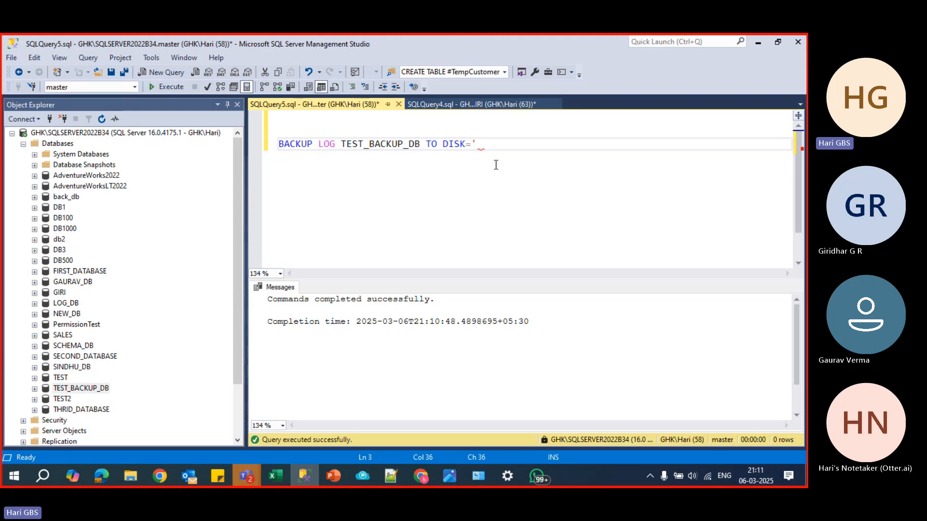
text(TEST_BACKUP_DB_)
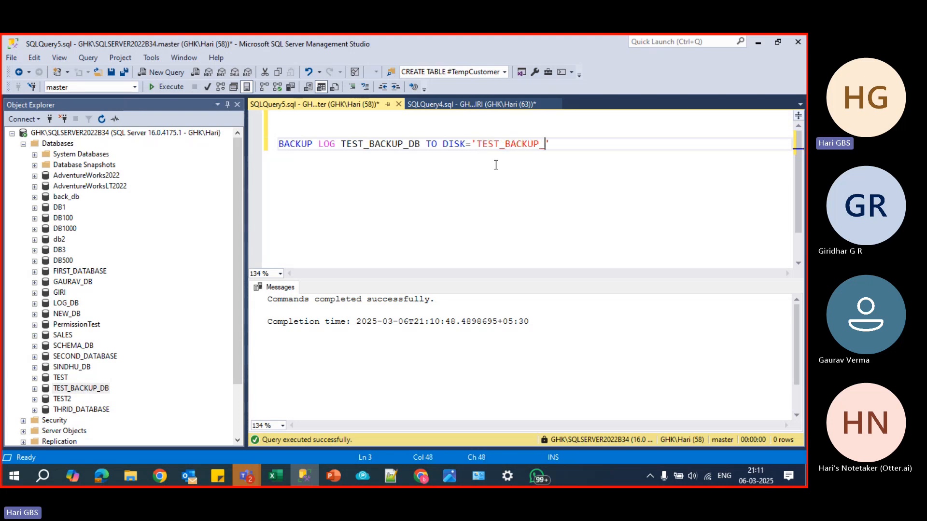
text(LOG.TRN)
key(F5)
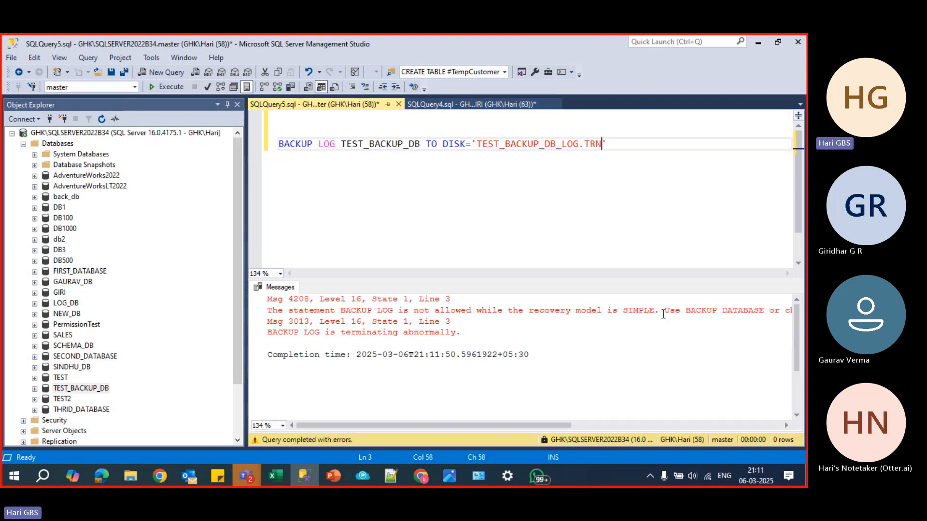
drag(661, 310, 246, 312)
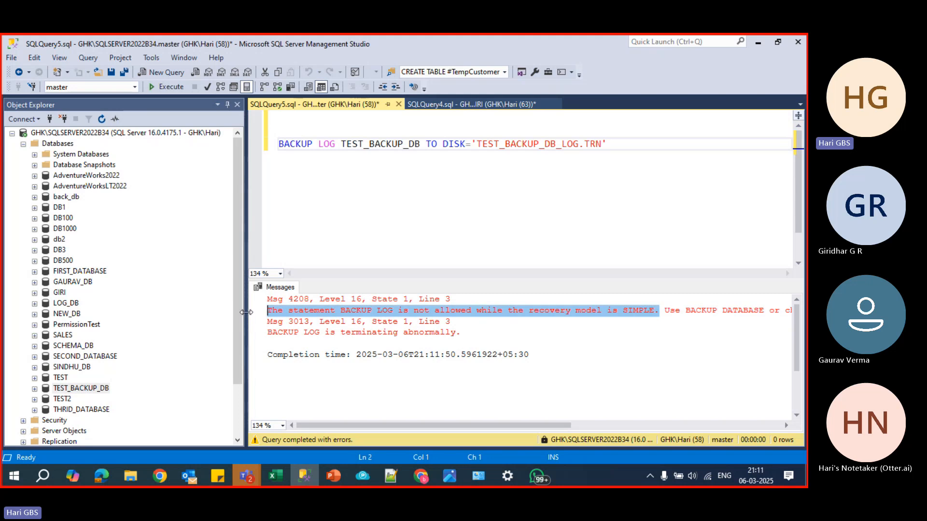
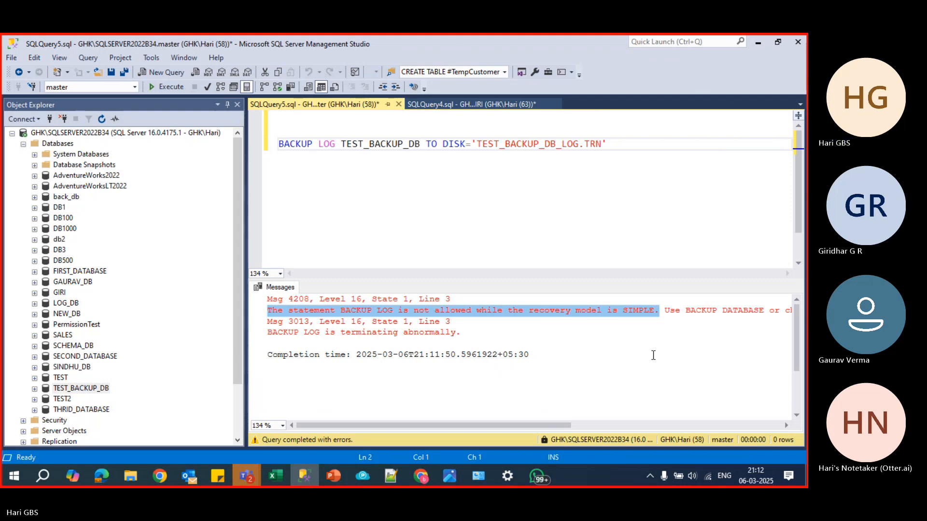
- Add the comment --FOR 60 SECONDS CHECKPOINT TRIGGERS below the BACKUP LOG statement
click(701, 166)
key(Return)
key(Return)
key(Return)
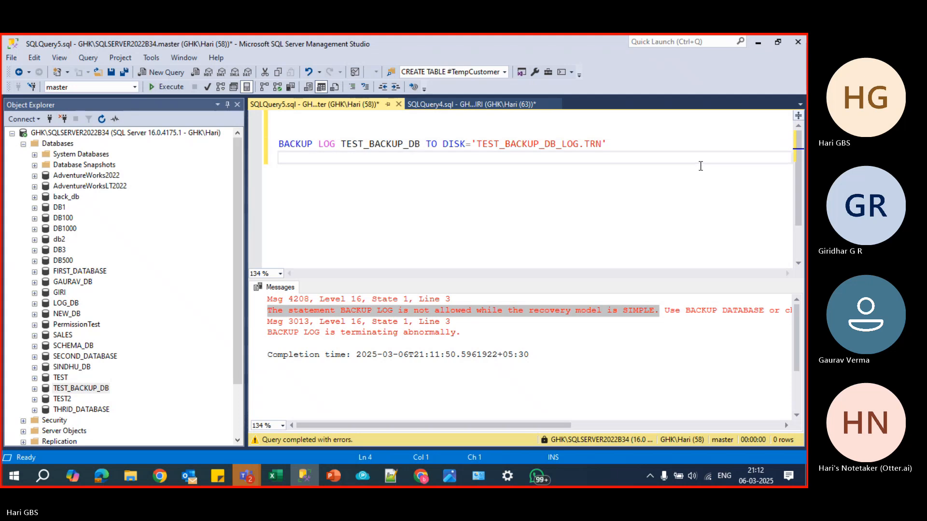
text(-)
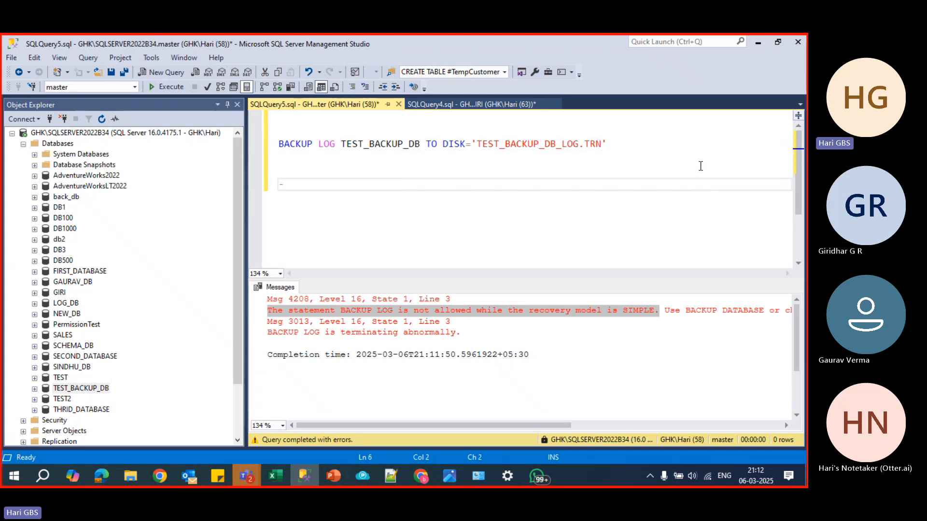
text(-FOR 60S)
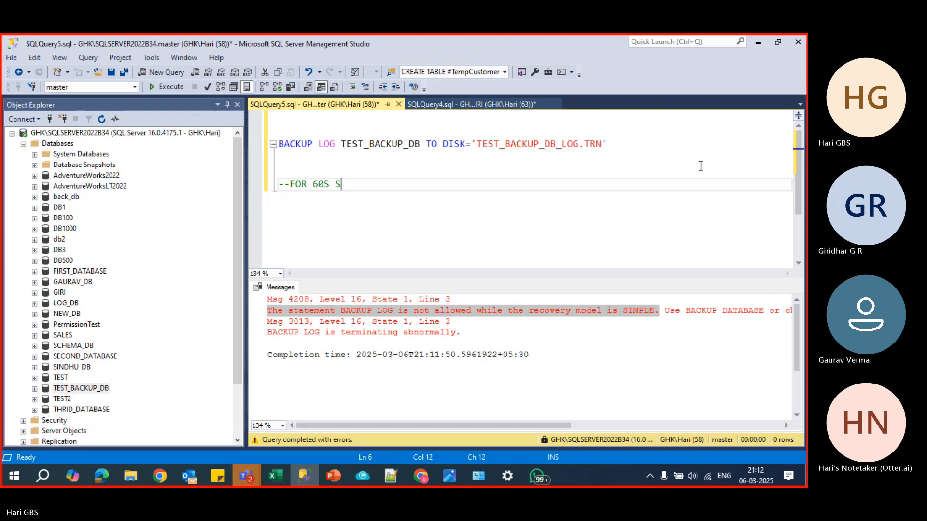
text( SECONDS CHECKPOINT)
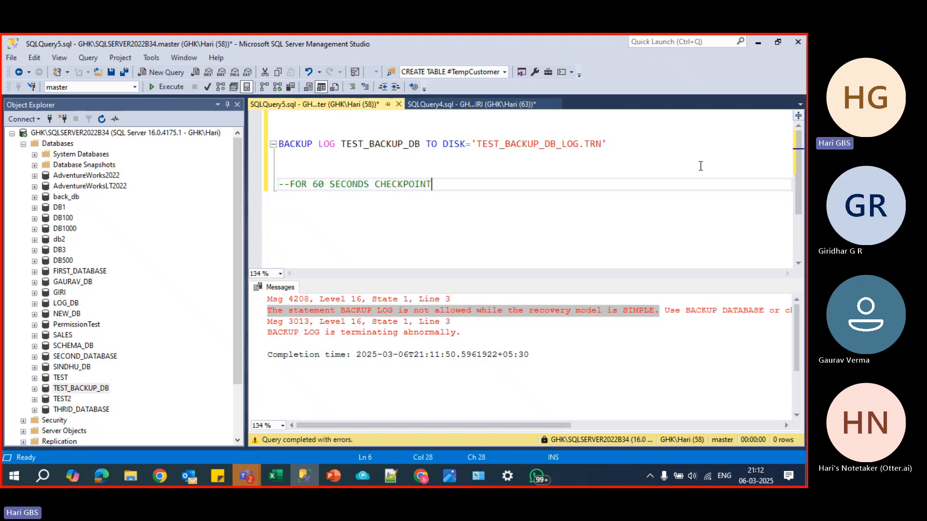
text( TRIGGERS)
key(Return)
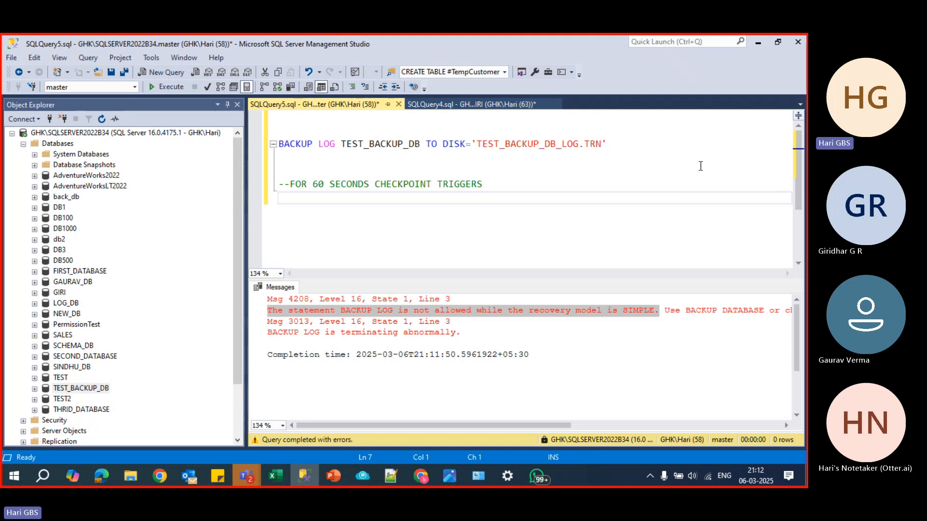
- Add the note IT IS NOT SAFE TO TAKE BACKUP SINCE TRNASACTIONS ARE NOT SAVED below the checkpoint comment
key(Return)
key(Return)
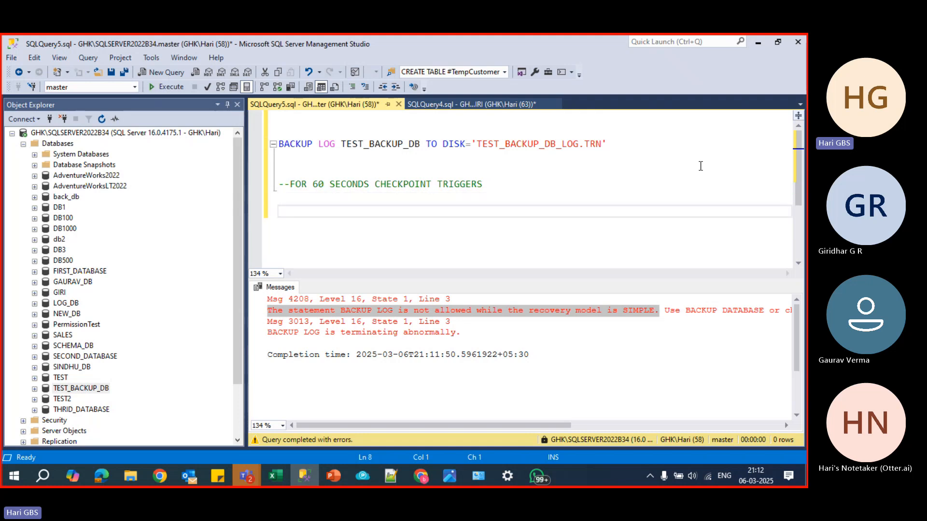
text(IT IS )
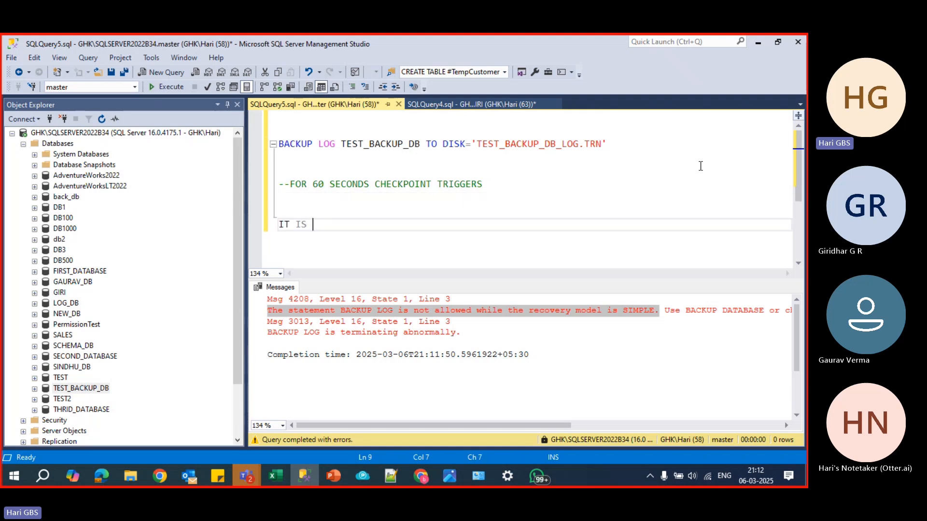
text(NOT SAFE TO TAK)
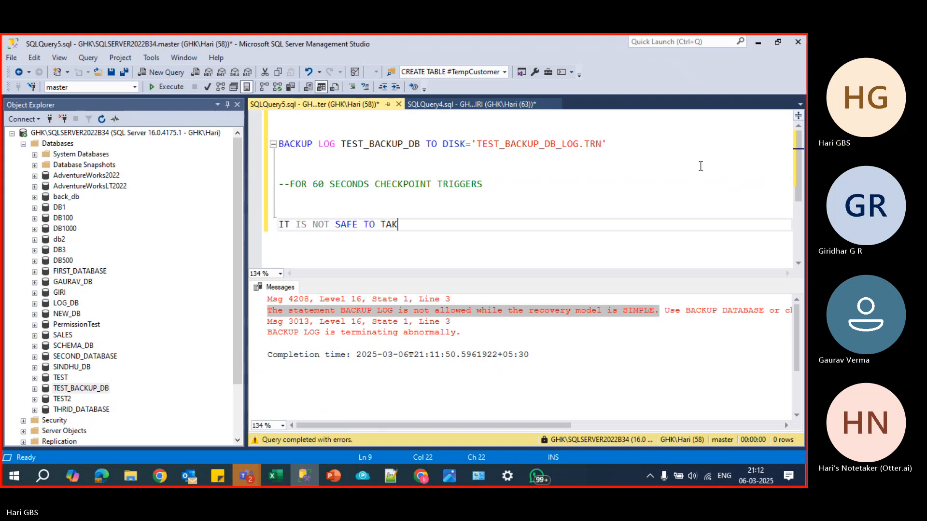
text(E BACKUP SINCE TRNA)
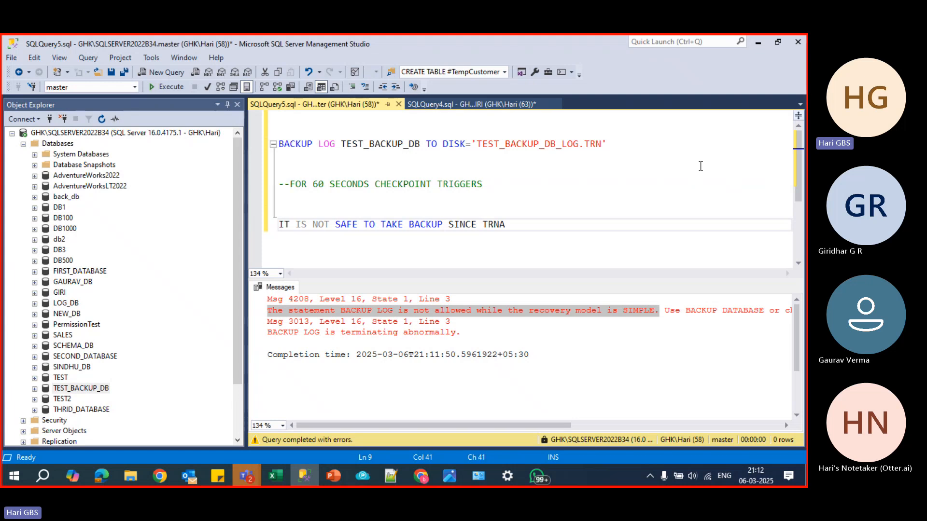
text(SACTIONS ARE)
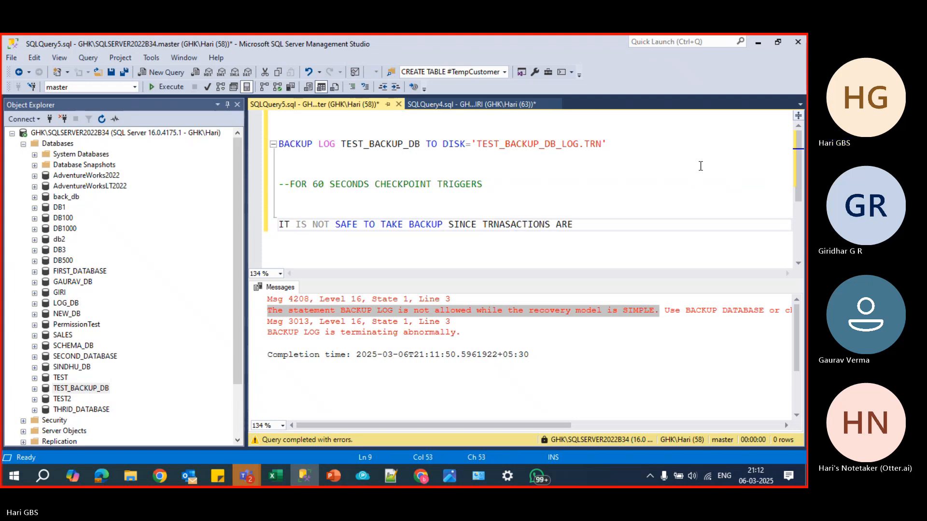
text( NOT SAVED)
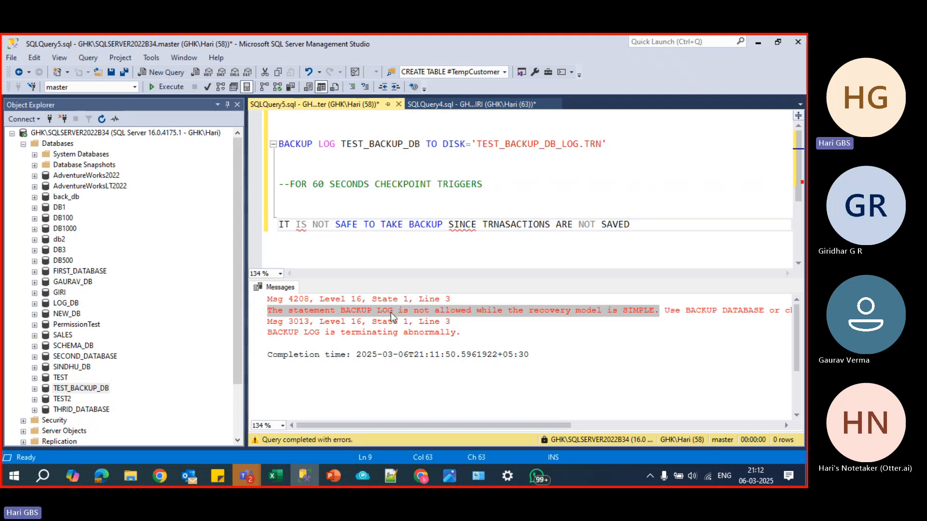
- Set the recovery model of TEST_BACKUP_DB to Full in its database properties
right_click(81, 388)
click(132, 450)
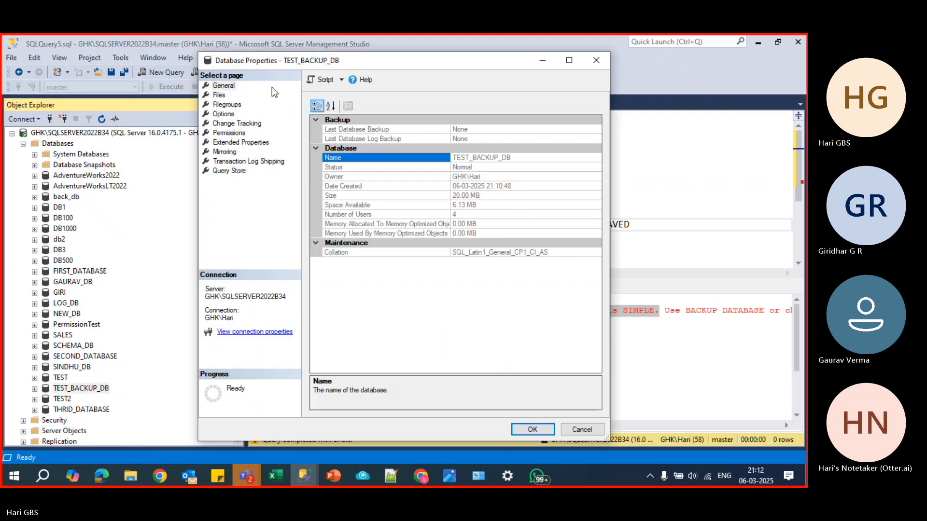
click(227, 95)
click(224, 114)
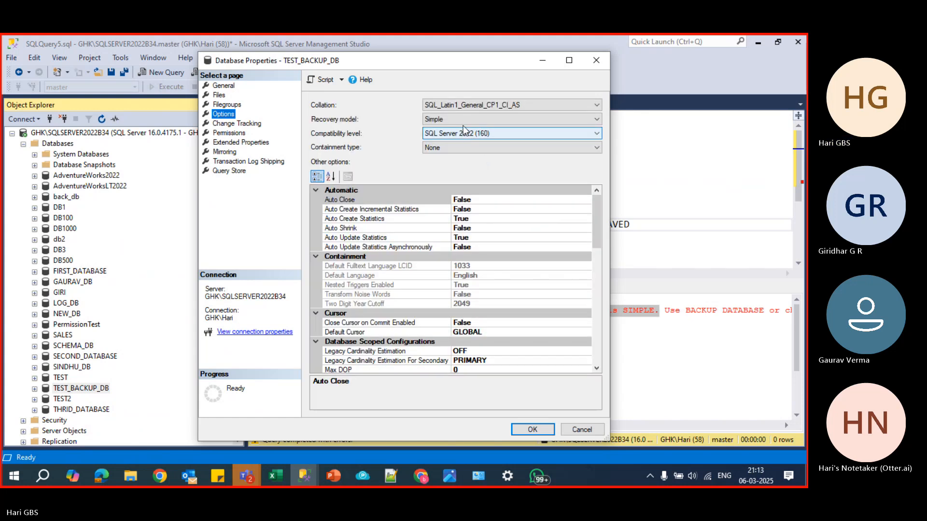
click(464, 120)
click(464, 128)
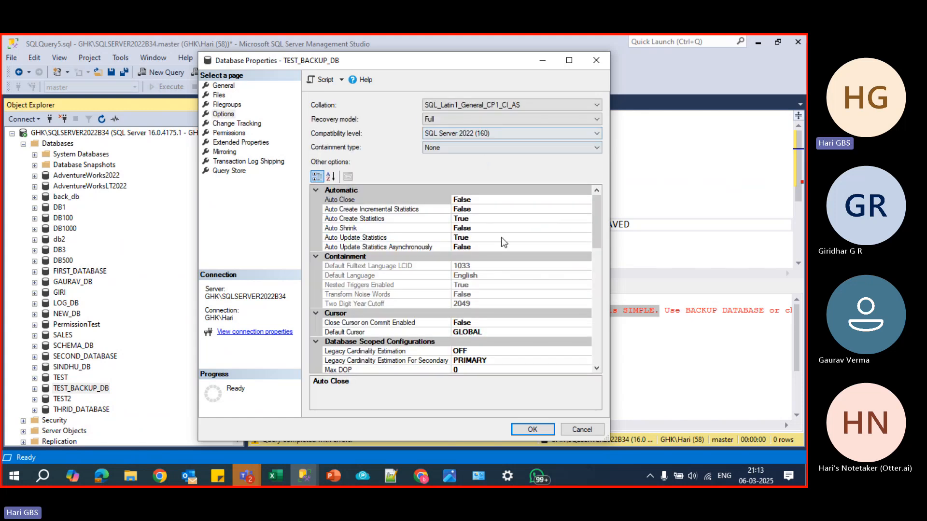
click(533, 430)
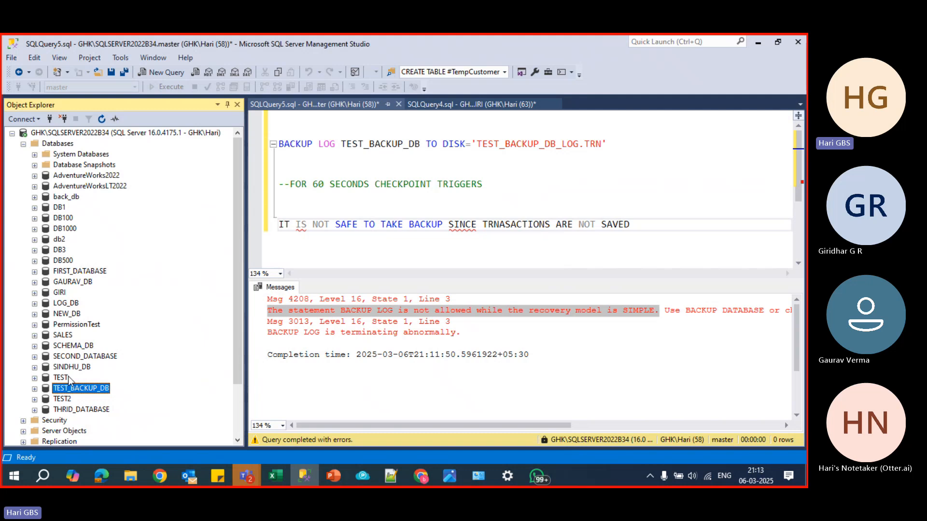
- Reopen the properties of TEST_BACKUP_DB, check the recovery model among its options, and close them
right_click(75, 390)
click(113, 439)
click(223, 114)
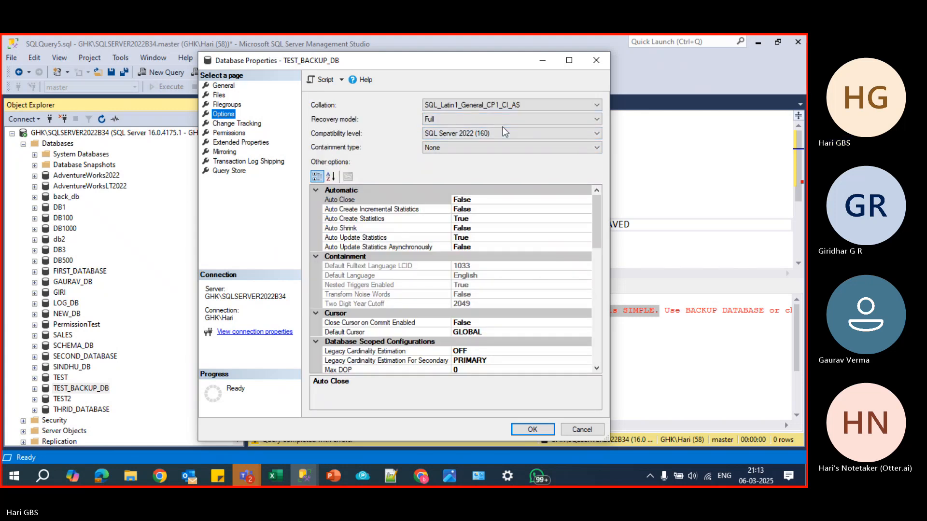
click(595, 60)
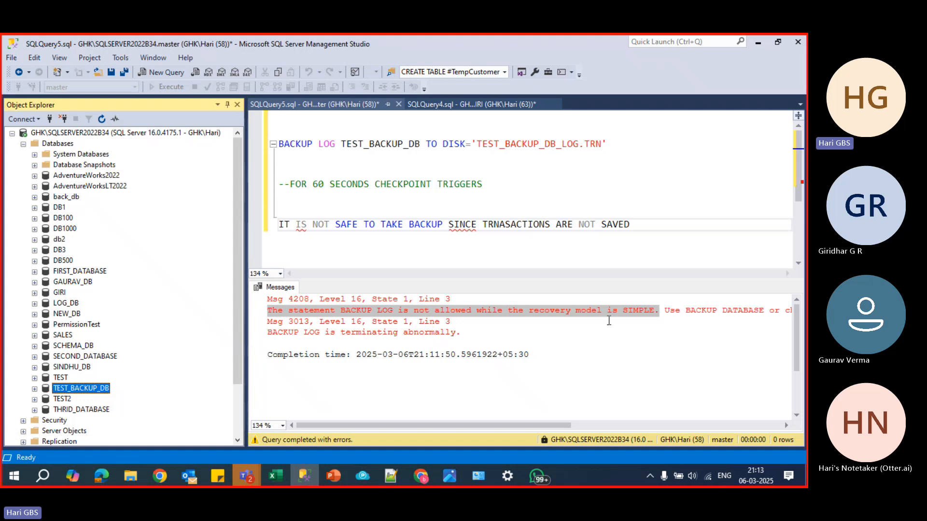
- Highlight the word SIMPLE in the returned message and turn the IT IS NOT SAFE note into a comment with --
drag(656, 313, 624, 313)
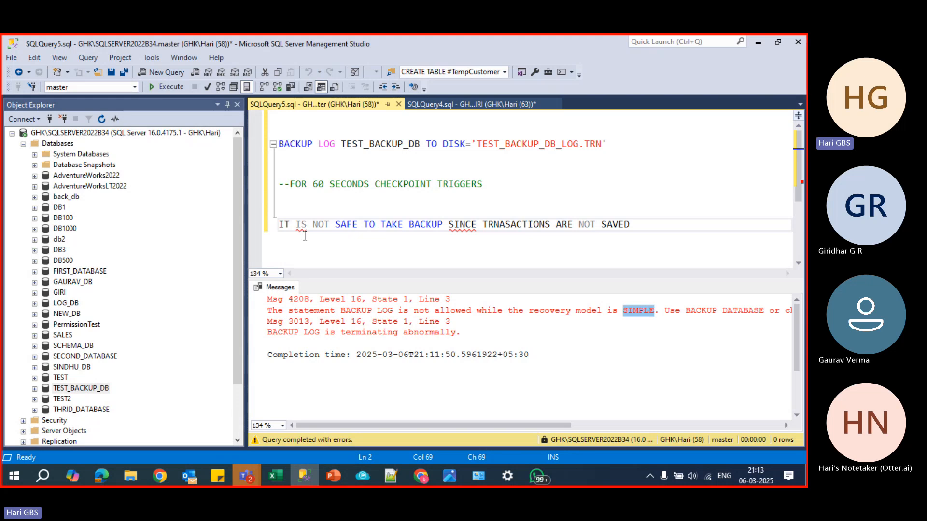
click(279, 225)
text(--)
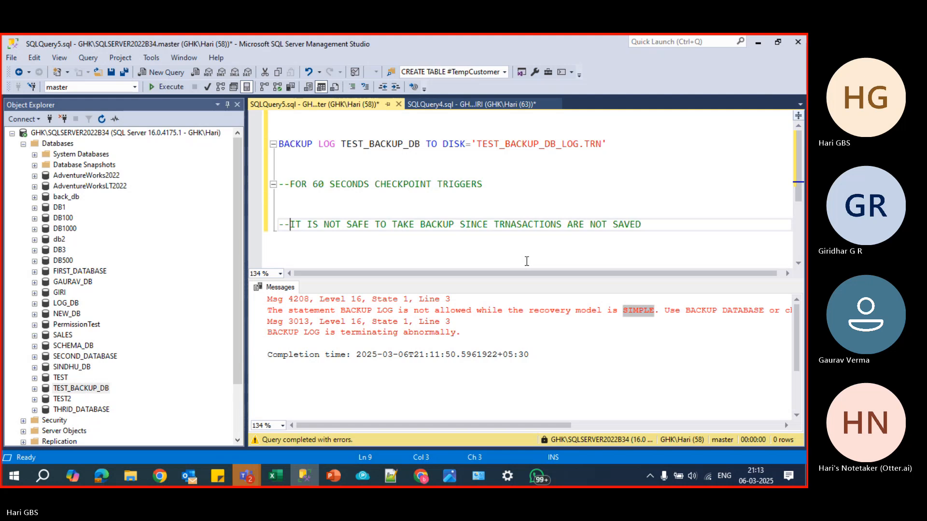
- Try to run only the BACKUP LOG TEST_BACKUP_DB statement and highlight the returned explanation
drag(607, 143, 263, 143)
click(166, 87)
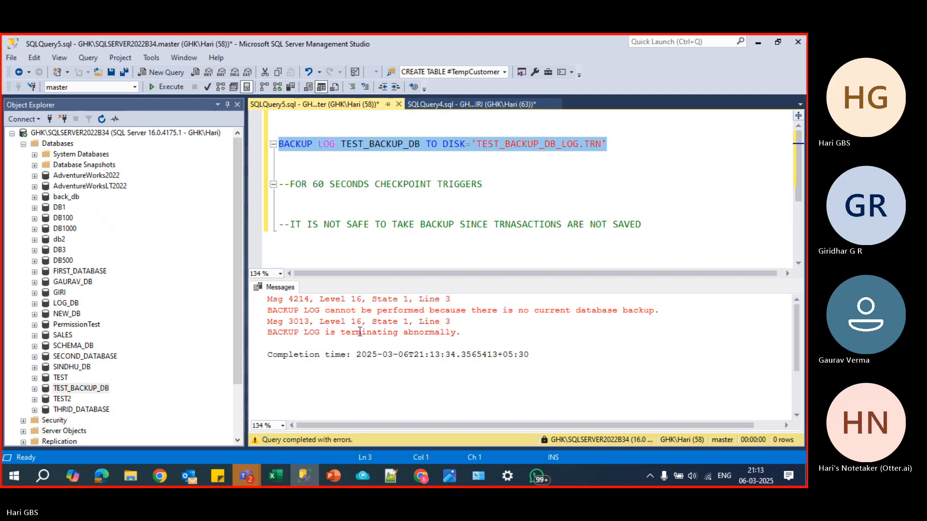
drag(267, 310, 661, 313)
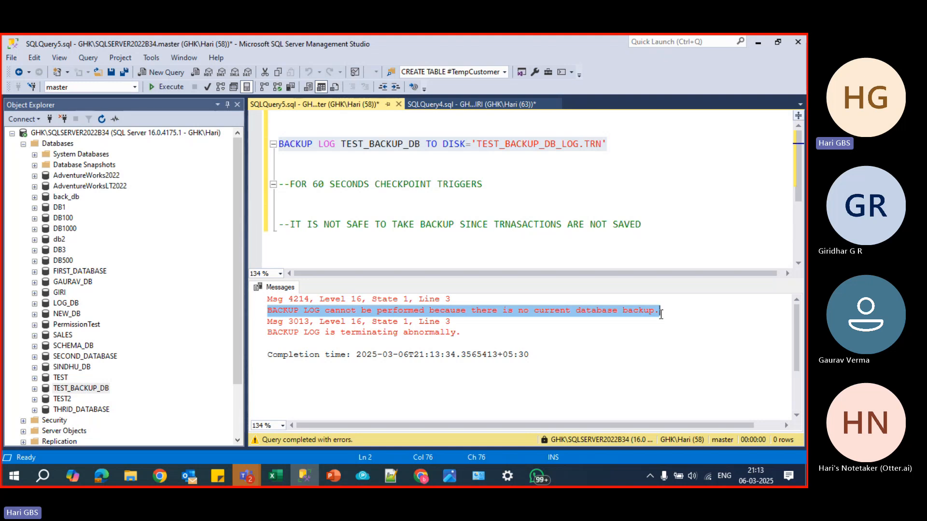
- Examine the database files and the recovery model in the properties of TEST_BACKUP_DB, then leave them without changes
right_click(97, 389)
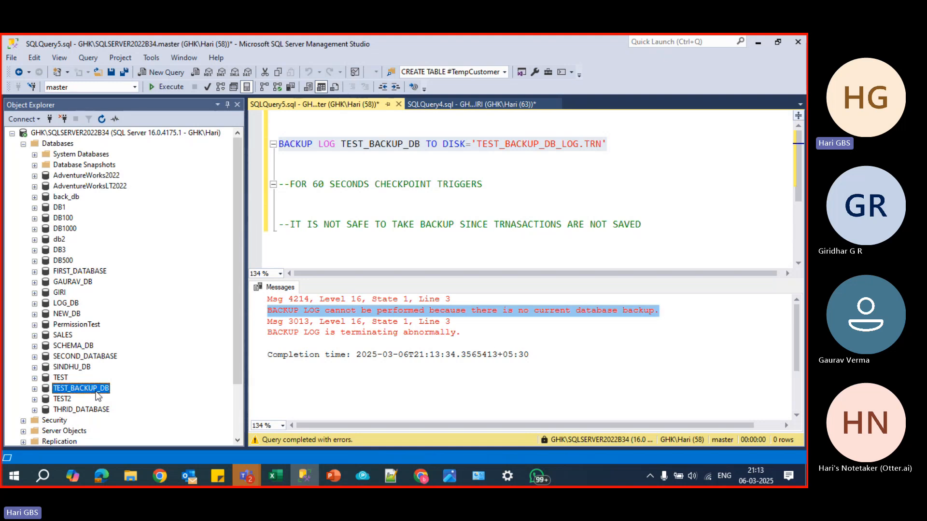
click(144, 453)
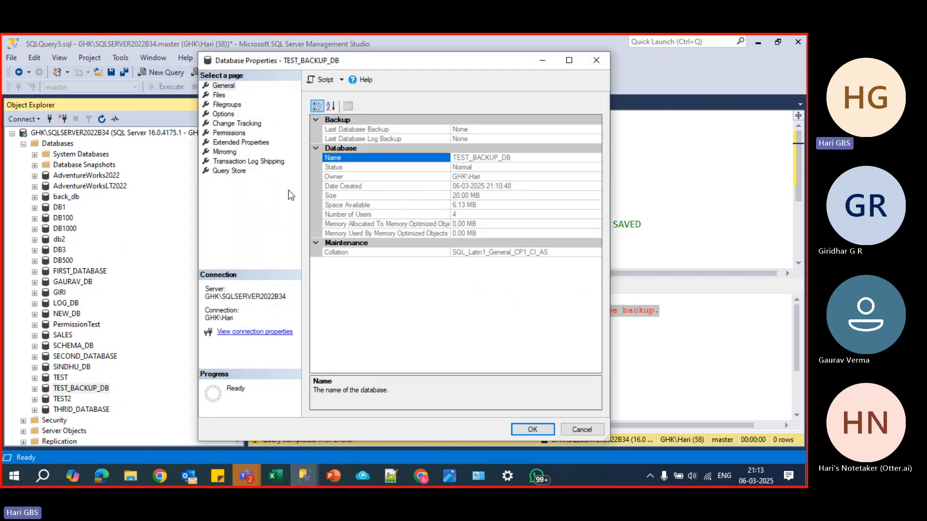
click(219, 95)
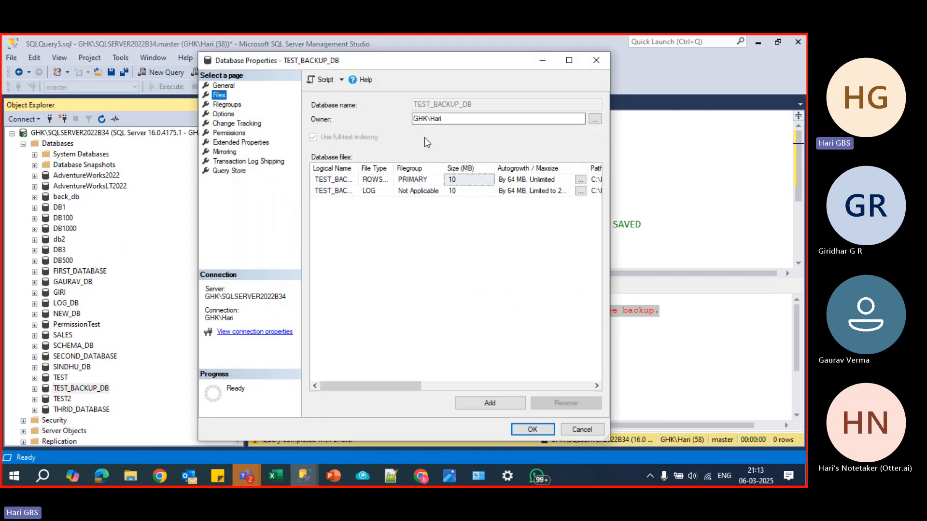
click(222, 114)
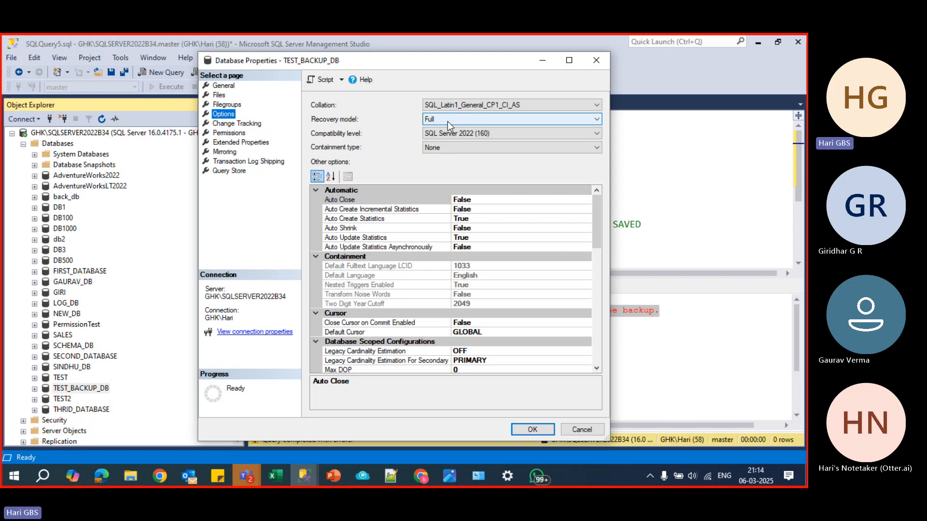
click(448, 121)
key(Escape)
key(Escape)
- Write BACKUP DATABASE TEST_BACKUP-DB TO DISK='TEST_BACKUP_DB_FULL.BAK' on the first line, above the BACKUP LOG statement
click(451, 168)
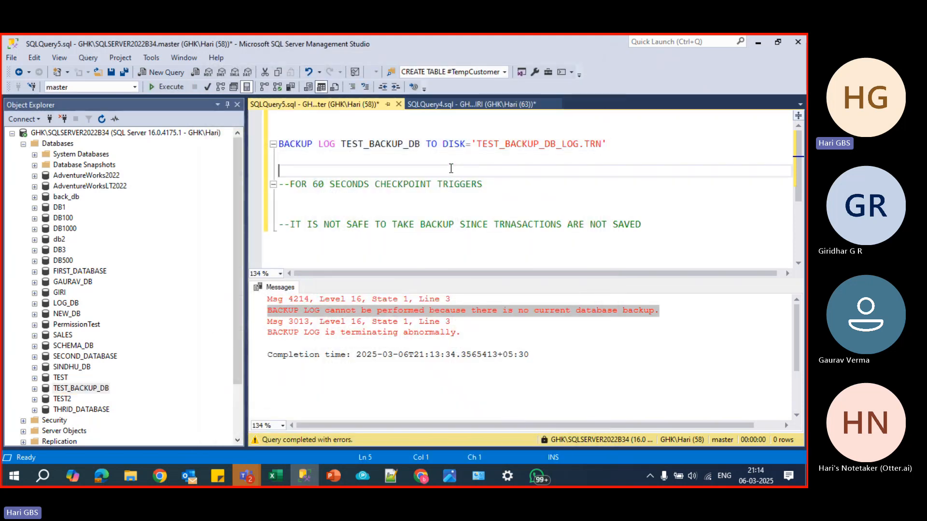
key(Up)
key(Up)
key(Up)
key(Up)
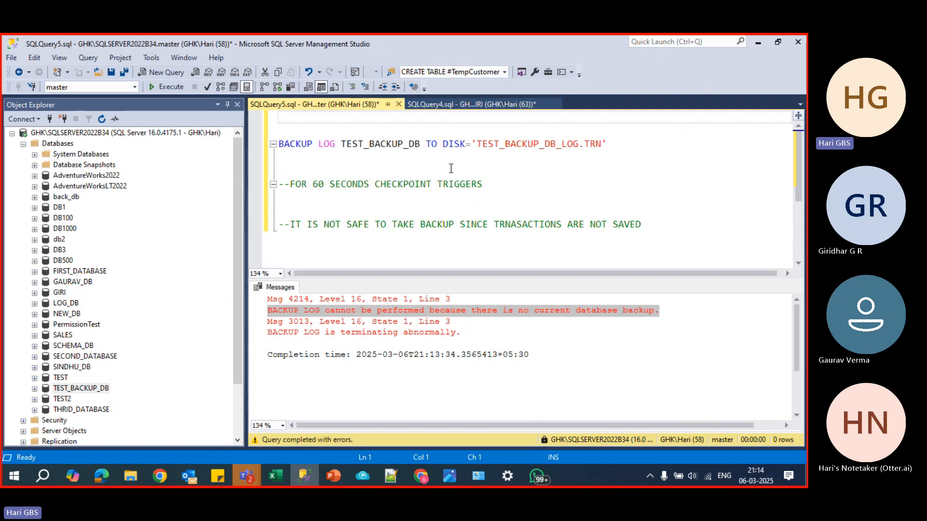
key(BackSpace)
text(BACKUP DATABASE )
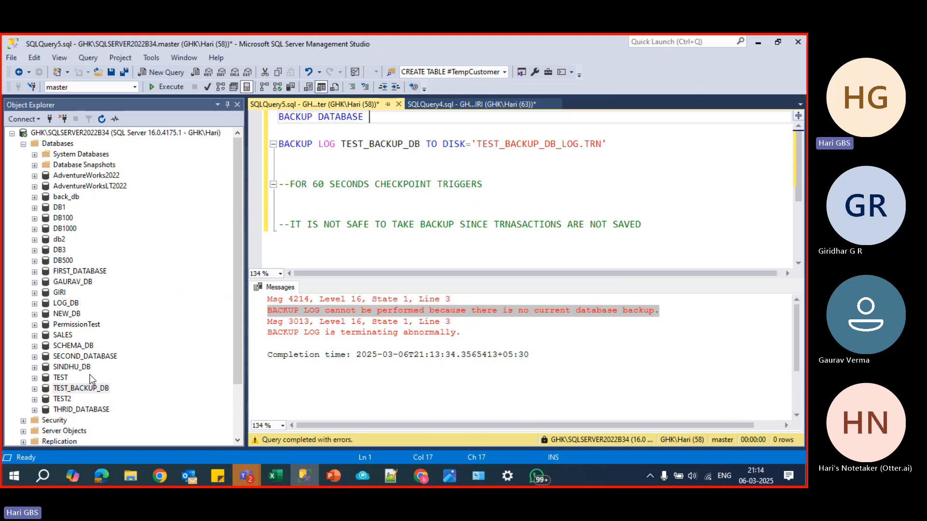
text(TEST_BACKUP-DB TO DISK)
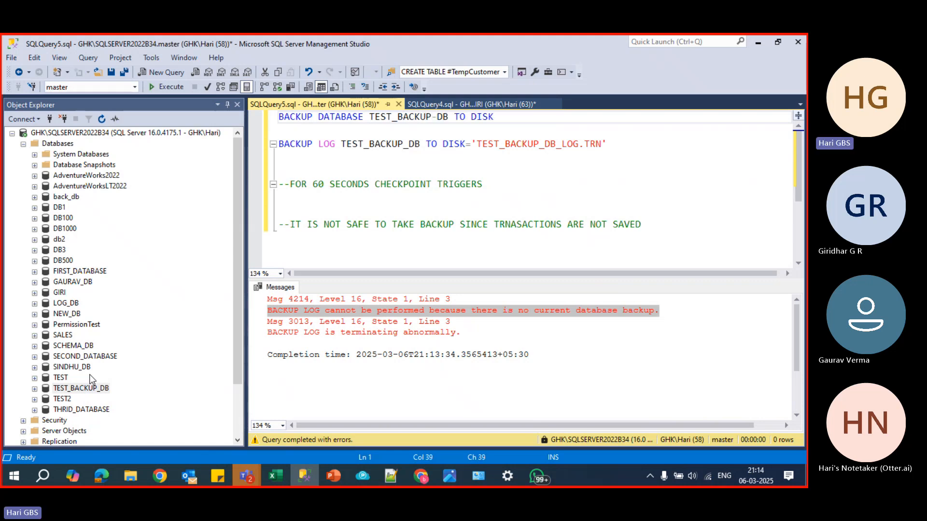
text(='TEST)
text(_BACKUP_D)
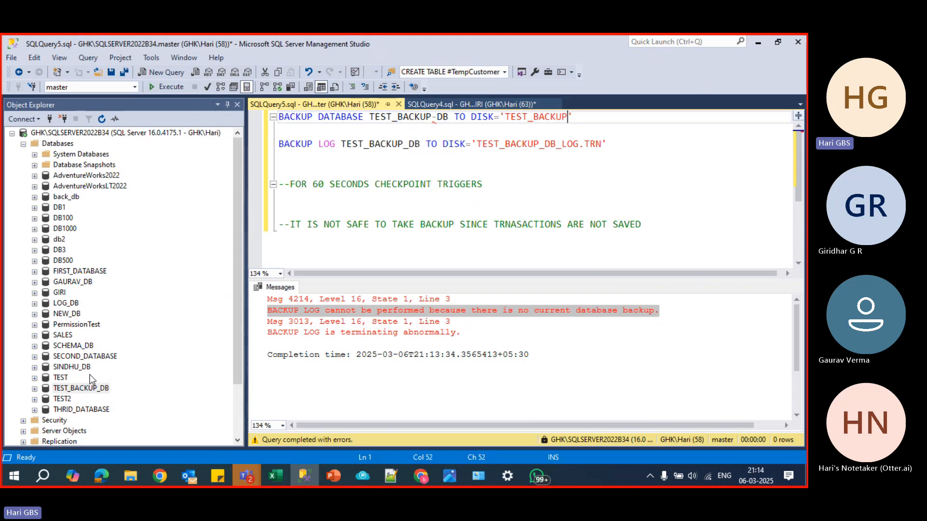
text(B_FULL.BAK)
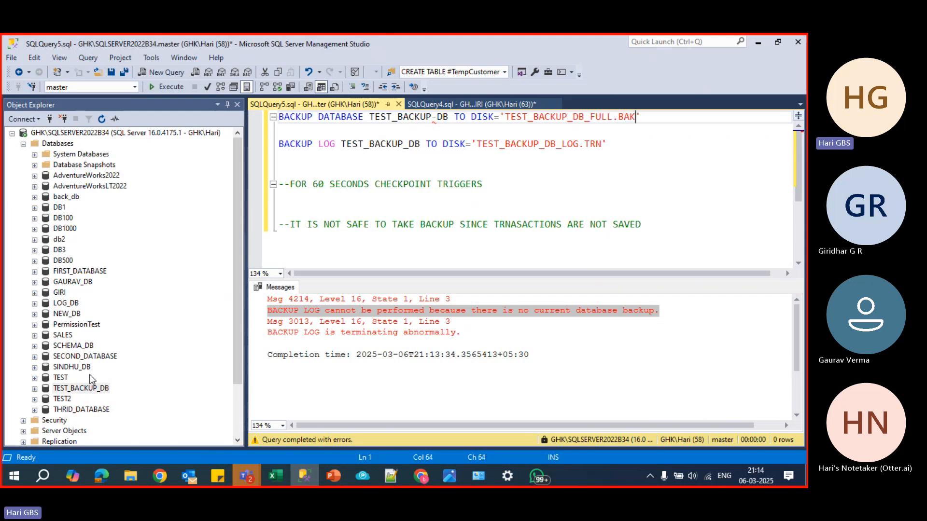
- Try to run only the BACKUP DATABASE statement on the first line
key(Right)
key(shift+Home)
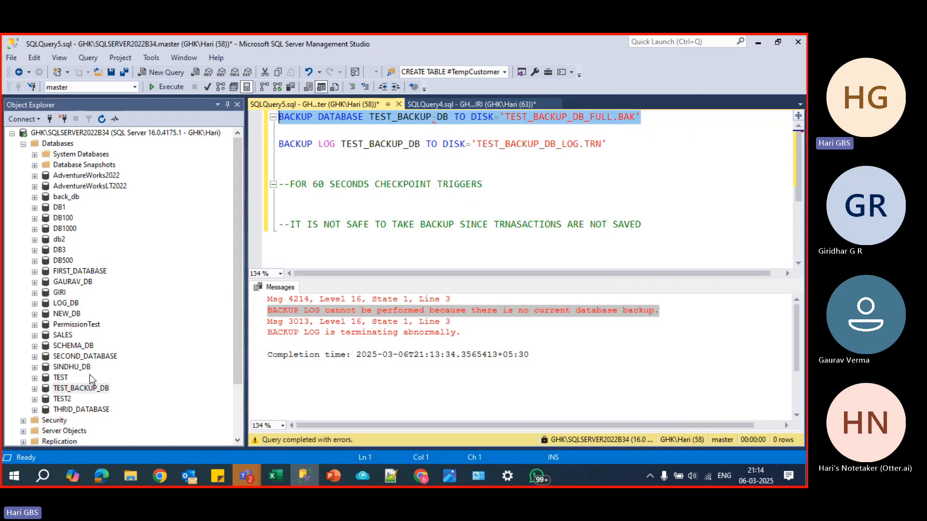
click(170, 89)
click(641, 140)
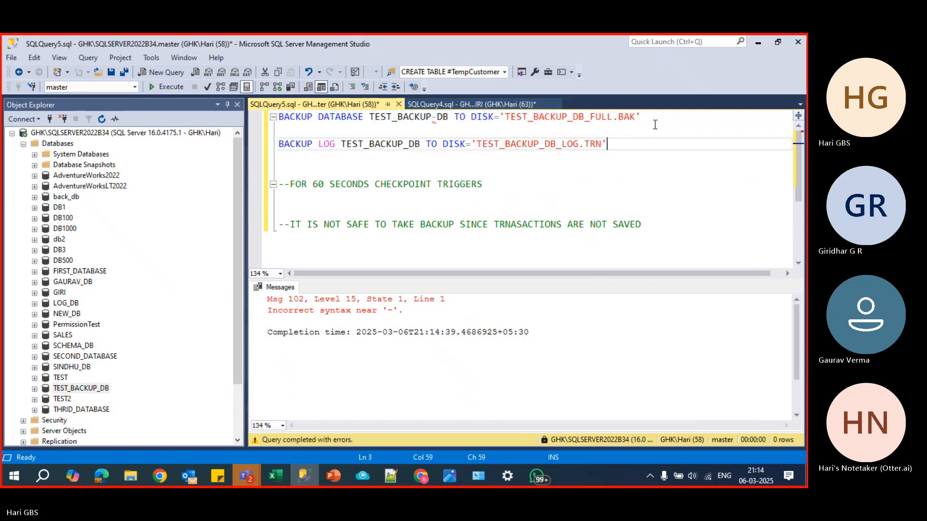
- Correct the database name in the BACKUP DATABASE statement to TEST_BACKUP_DB and run only that statement
click(437, 118)
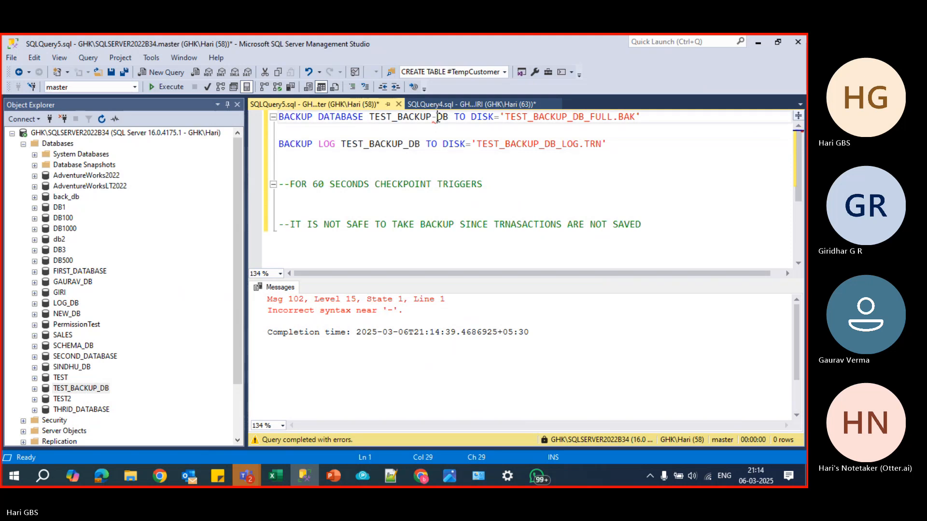
key(BackSpace)
text(_)
drag(668, 120, 267, 119)
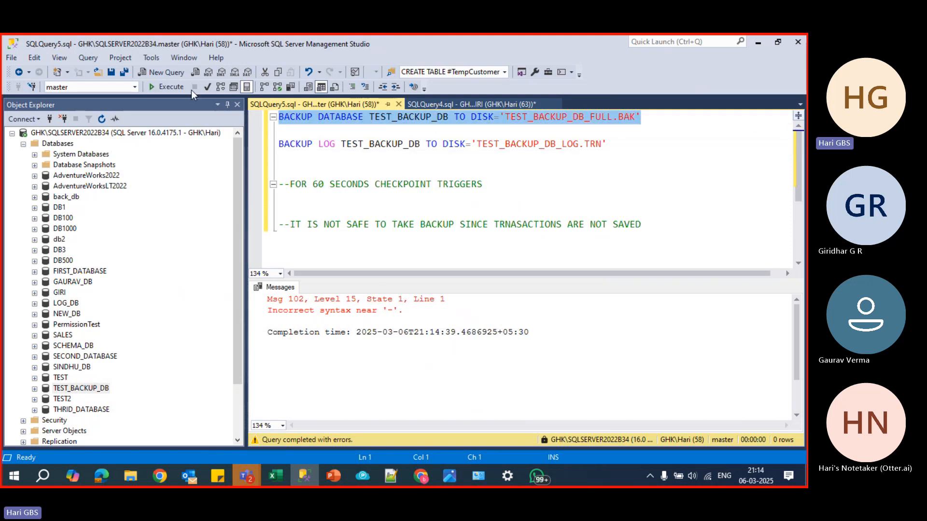
click(169, 87)
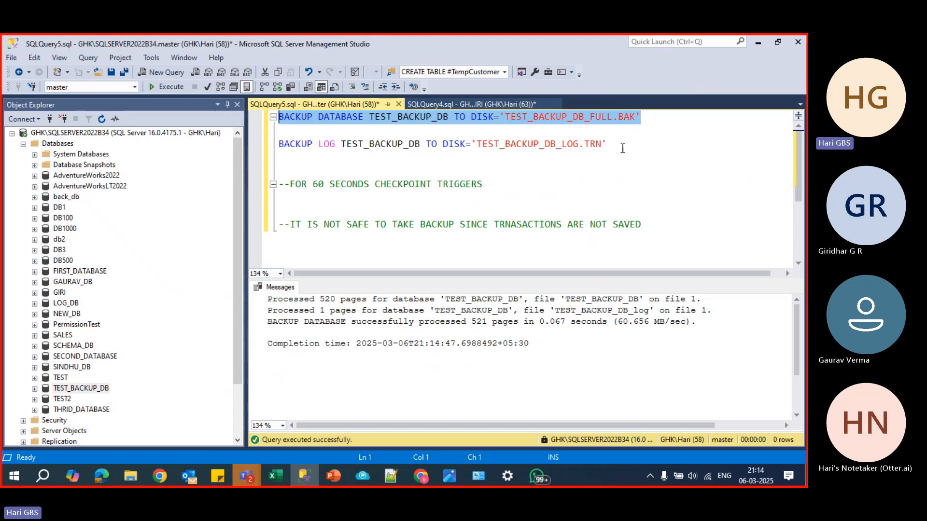
- Run only the BACKUP LOG statement that writes to TEST_BACKUP_DB_LOG.TRN
drag(622, 148, 263, 143)
click(499, 159)
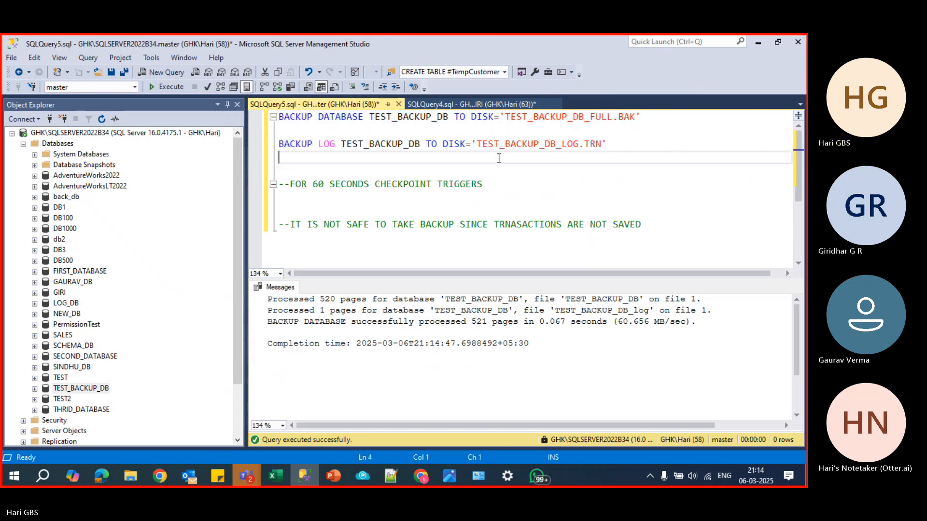
drag(609, 146, 259, 144)
click(170, 86)
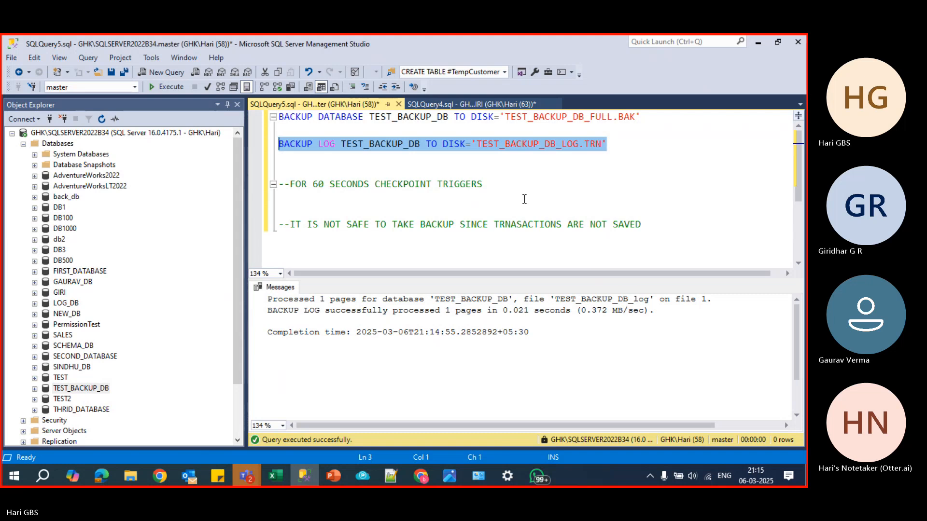
click(523, 174)
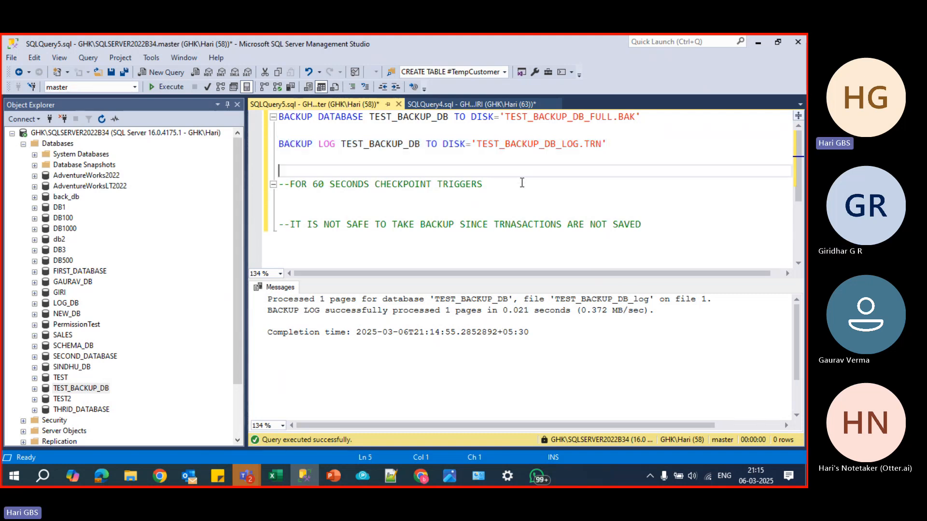
- Set the recovery model of TEST_BACKUP_DB to Simple in the database properties
right_click(77, 388)
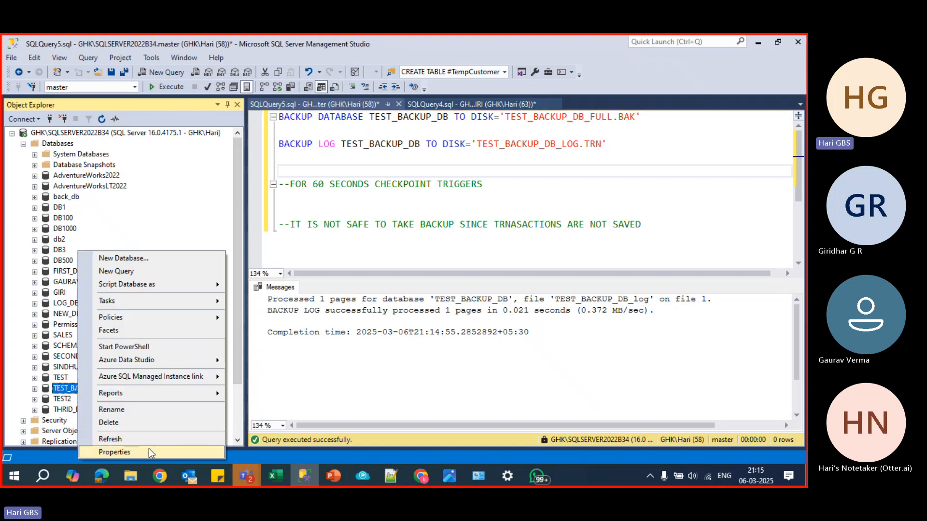
click(150, 450)
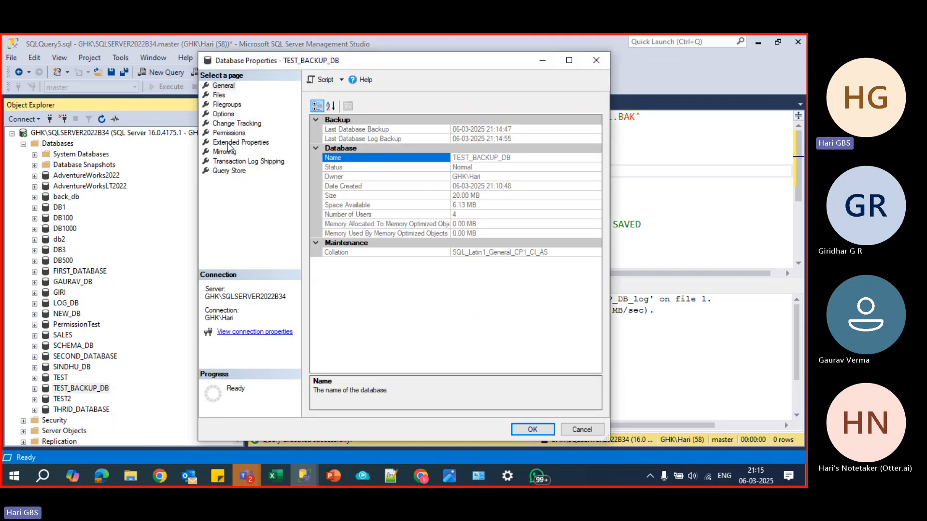
click(224, 113)
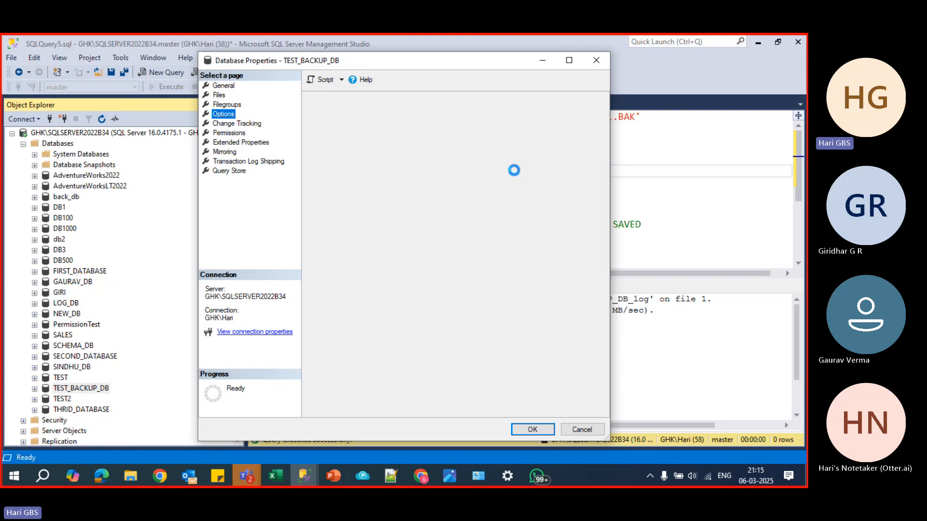
click(463, 121)
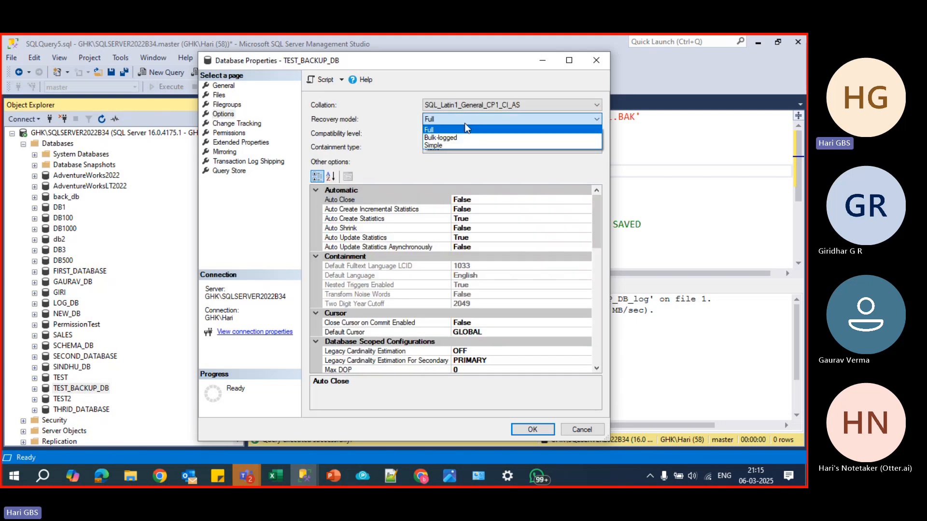
click(465, 144)
click(533, 429)
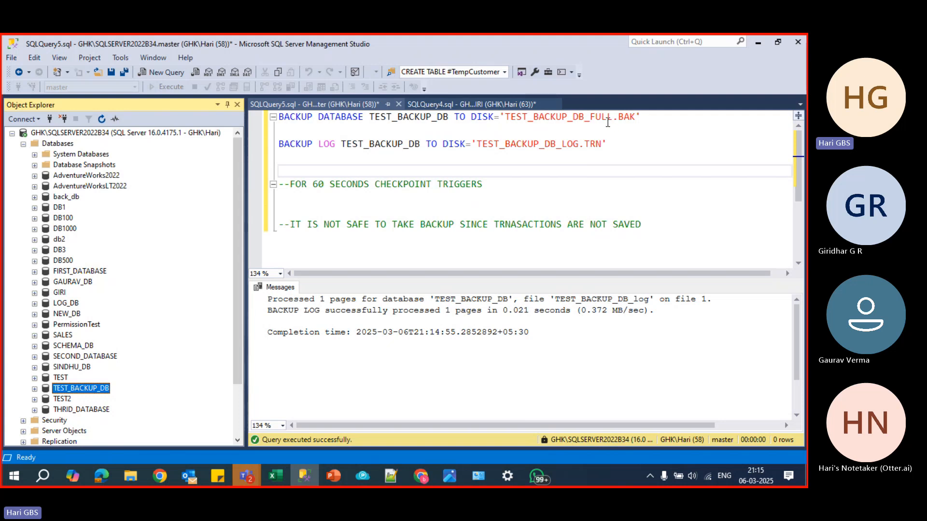
- Rename the full backup's target file to TEST_BACKUP_DB_FULL1.BAK and run only the BACKUP DATABASE statement
click(613, 117)
text(1)
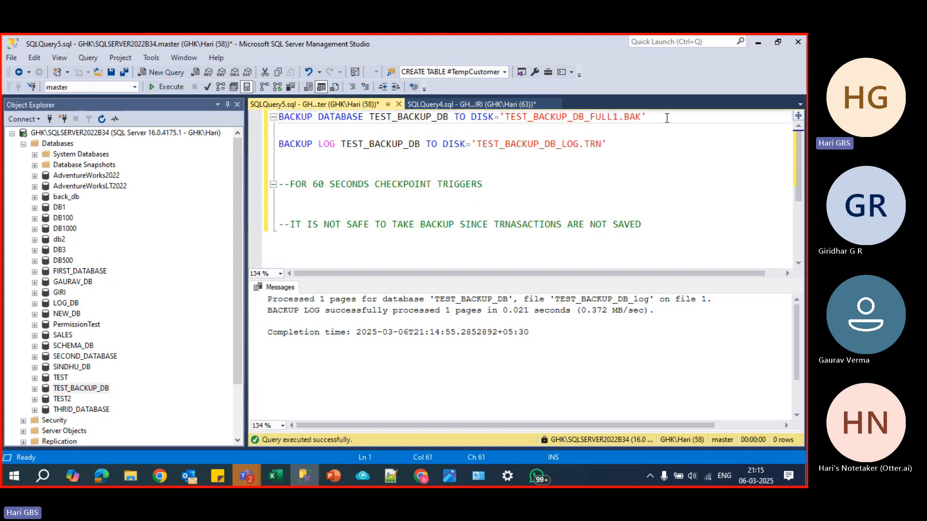
drag(667, 118, 225, 119)
click(162, 87)
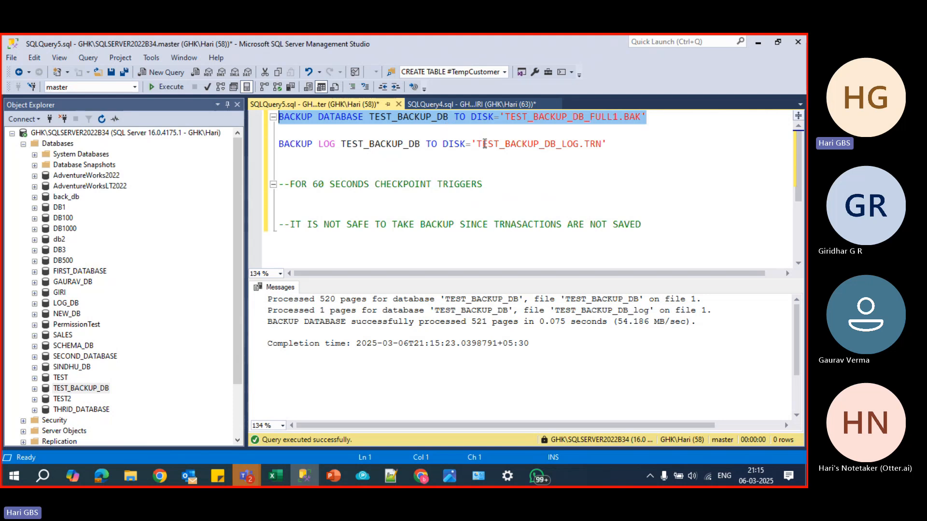
- Try to run only the BACKUP LOG statement under the Simple recovery model and highlight the model name in the returned message
drag(625, 150, 240, 152)
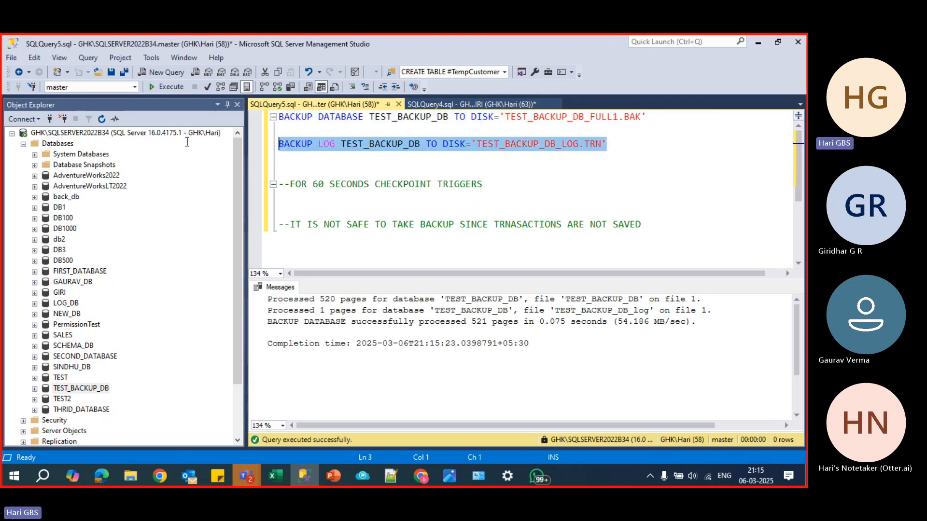
click(164, 87)
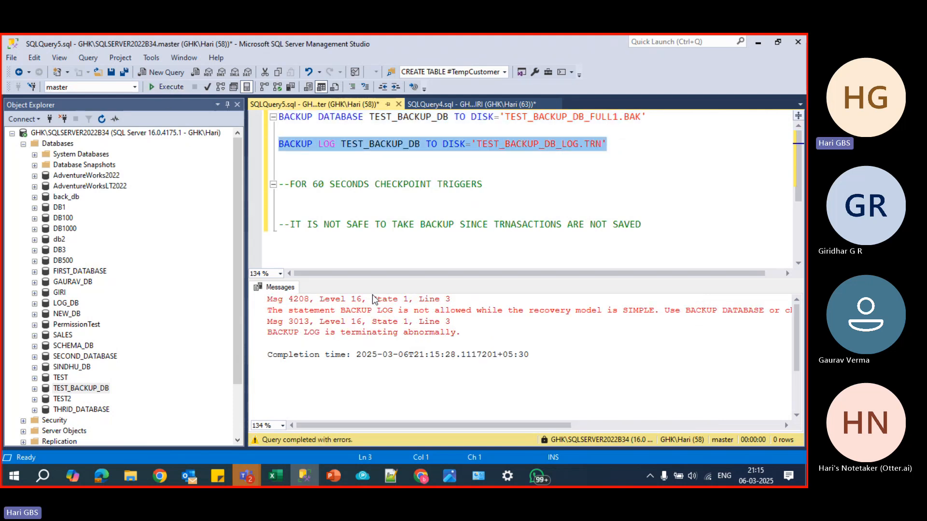
drag(624, 311, 654, 311)
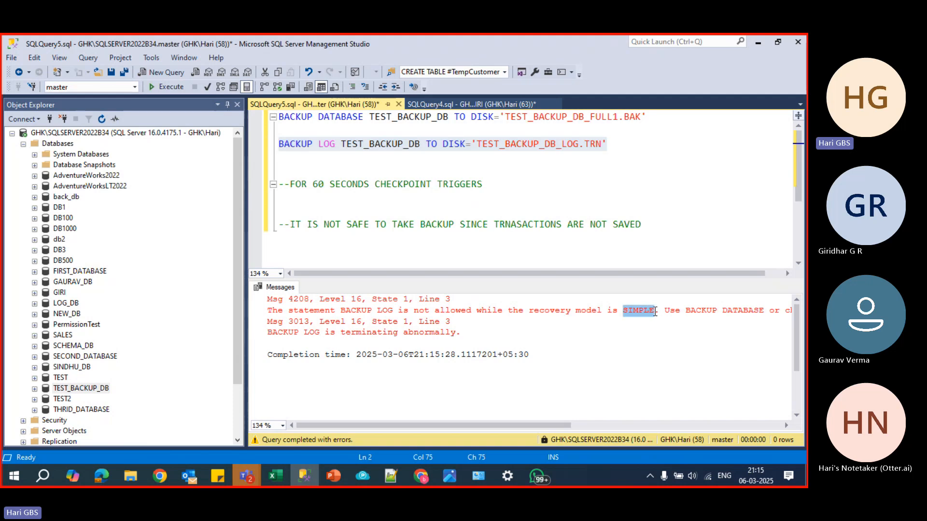
click(524, 171)
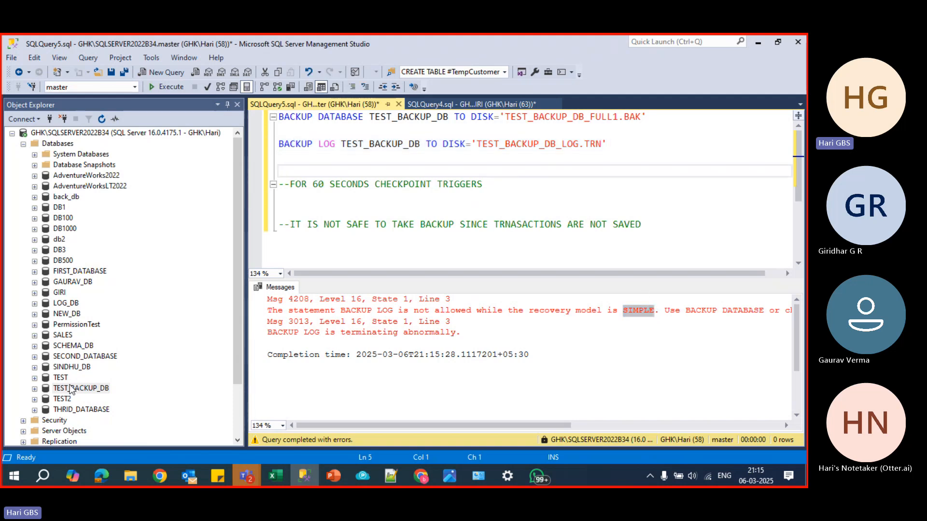
- Set the recovery model of TEST_BACKUP_DB back to Full in the database properties
drag(691, 121, 266, 120)
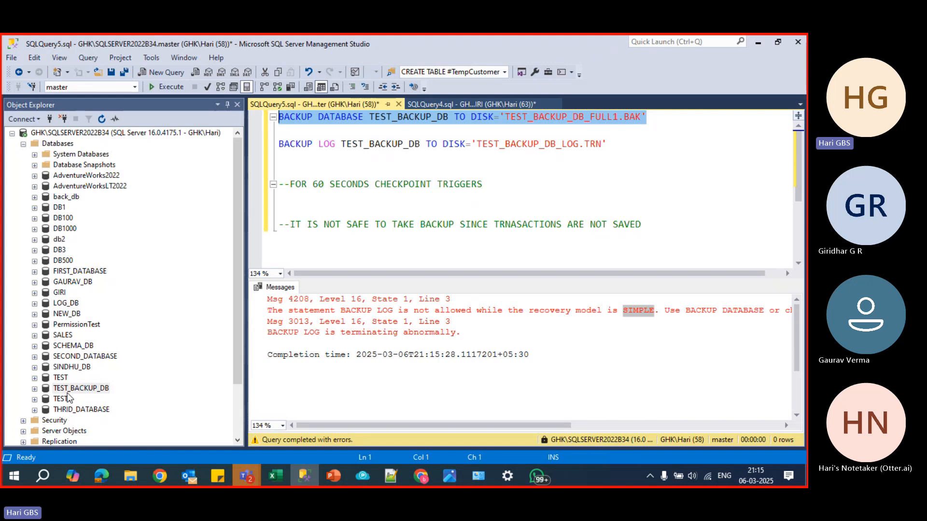
right_click(68, 389)
click(109, 451)
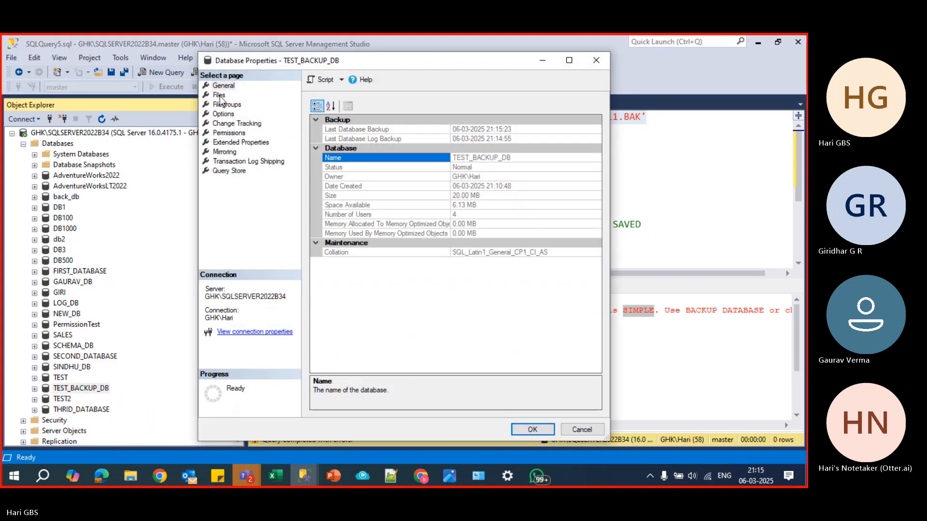
click(223, 114)
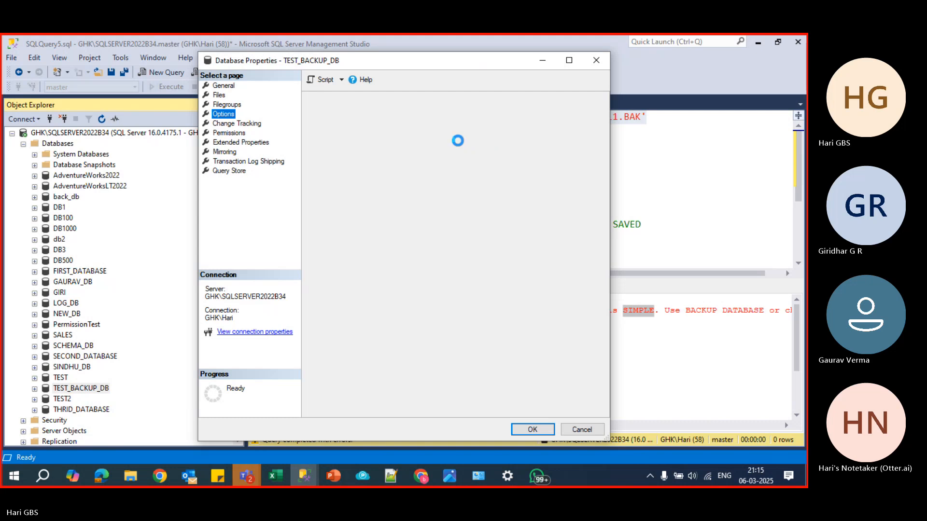
click(448, 119)
click(449, 130)
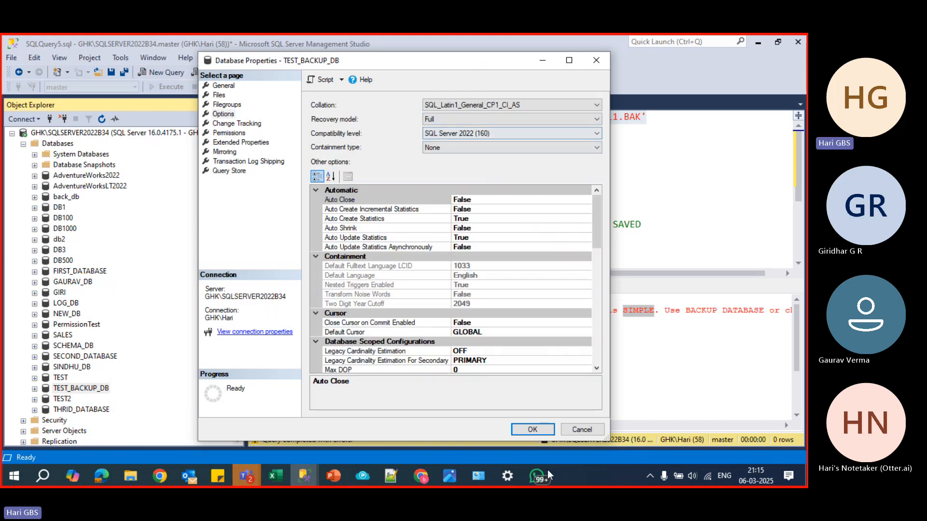
click(534, 431)
- Rename the log backup's target file to TEST_BACKUP_DB_LOG1.TRN and try to run only the BACKUP LOG statement
click(583, 172)
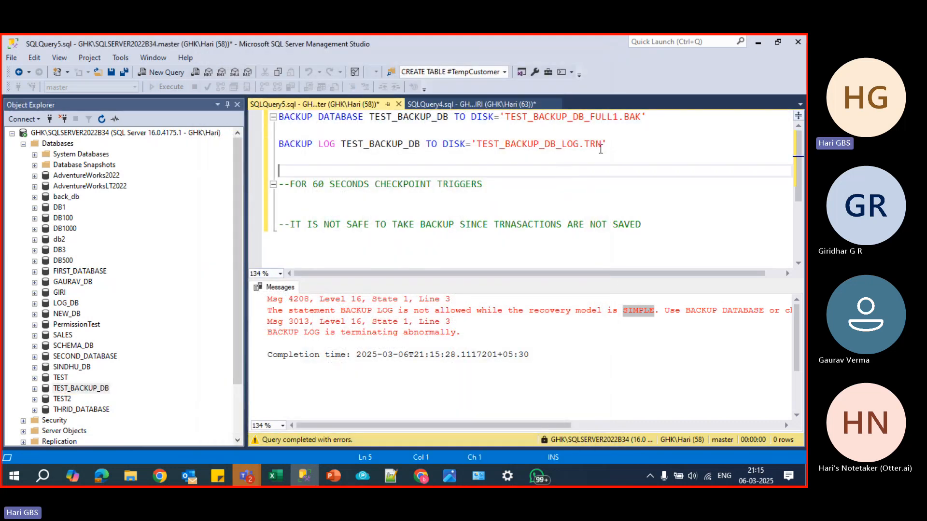
click(620, 145)
drag(620, 145, 265, 149)
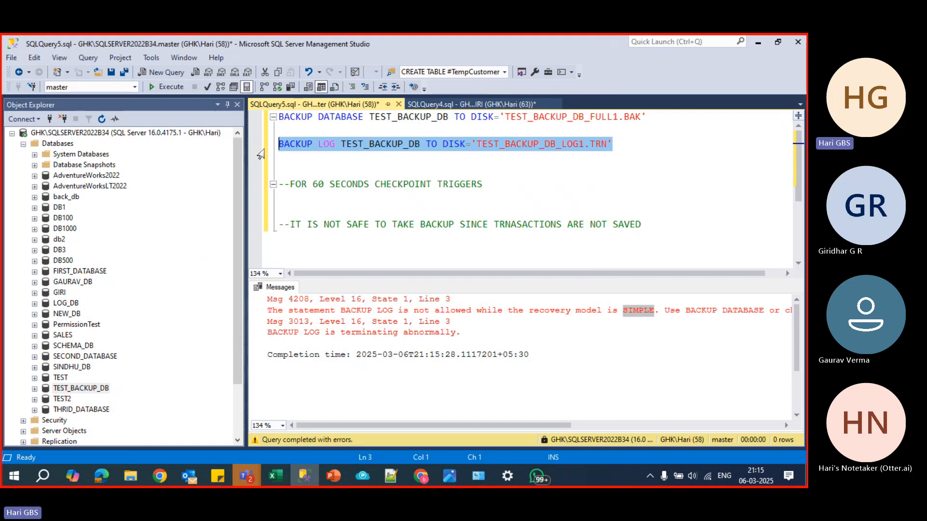
key(F5)
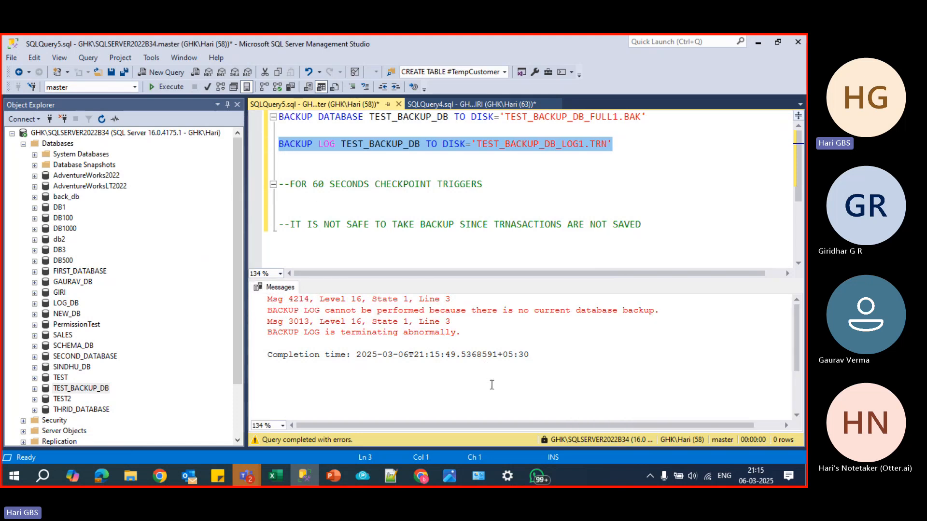
- Highlight the BACKUP DATABASE and BACKUP LOG statements in turn to explain how the log backup depends on the full backup
drag(649, 118, 248, 109)
drag(612, 144, 257, 149)
drag(656, 118, 266, 103)
- Add the comment --SIMPLE on a new line above the BACKUP DATABASE statement, then highlight that statement
click(282, 118)
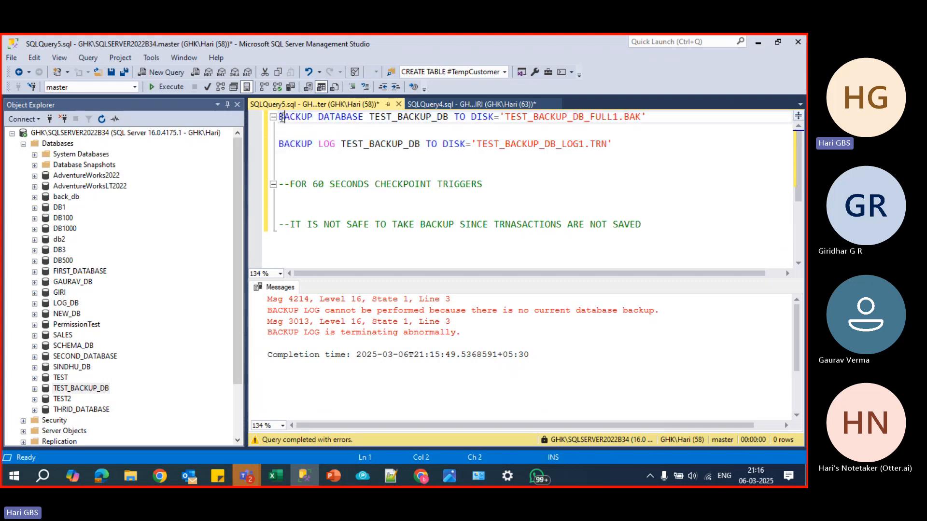
key(Home)
key(Return)
key(Up)
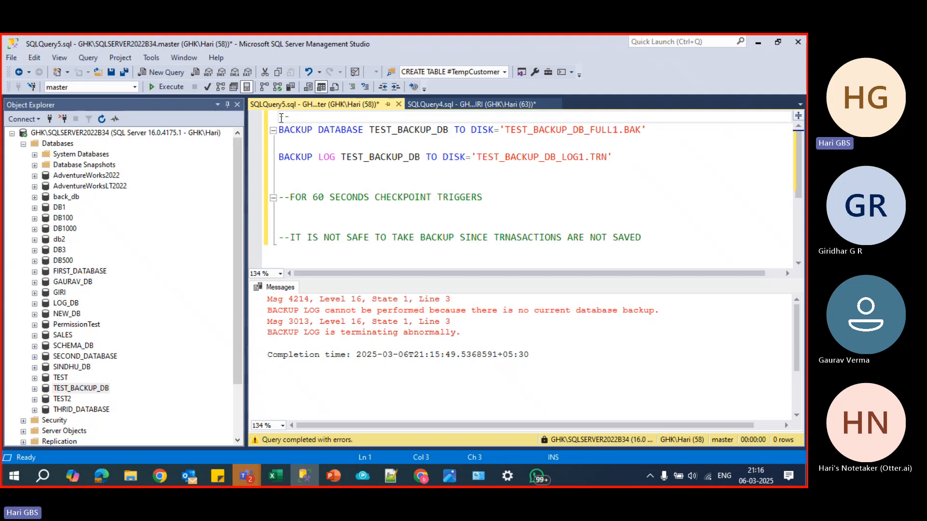
text(--SIMP)
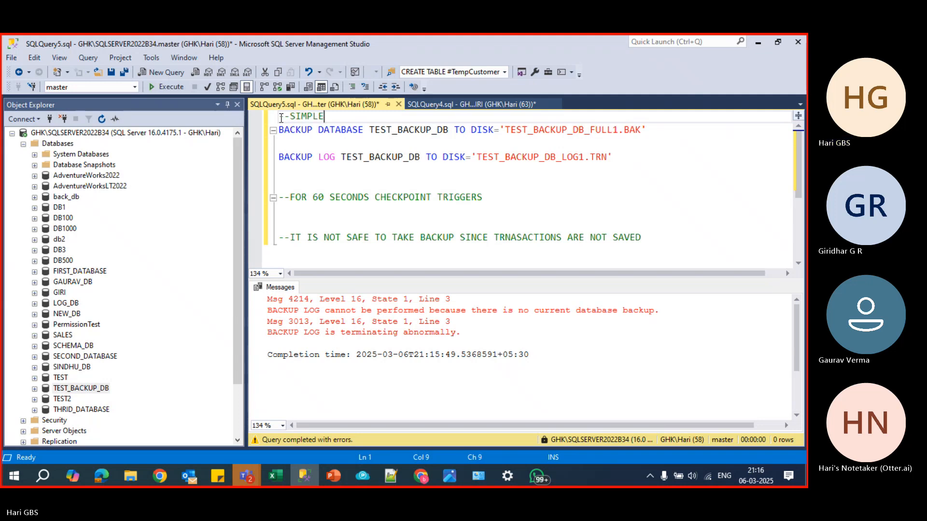
text(LE)
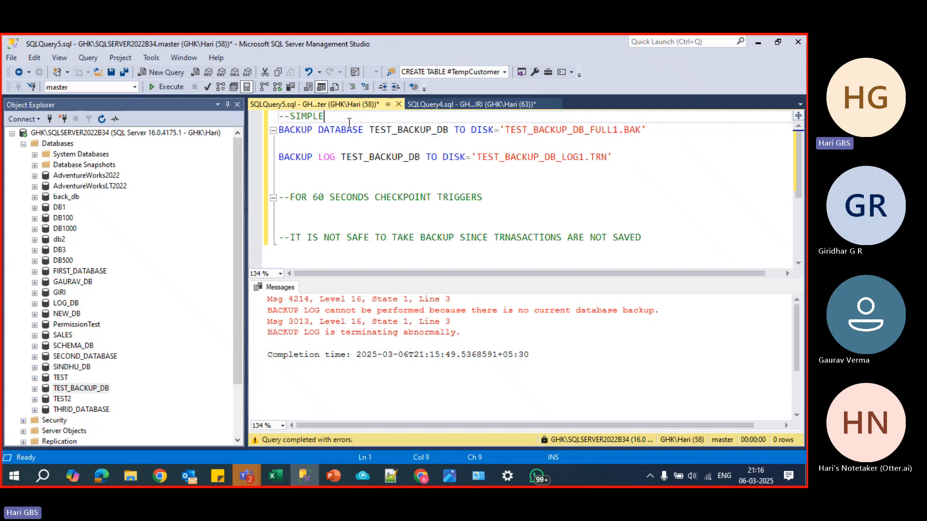
drag(646, 131, 266, 131)
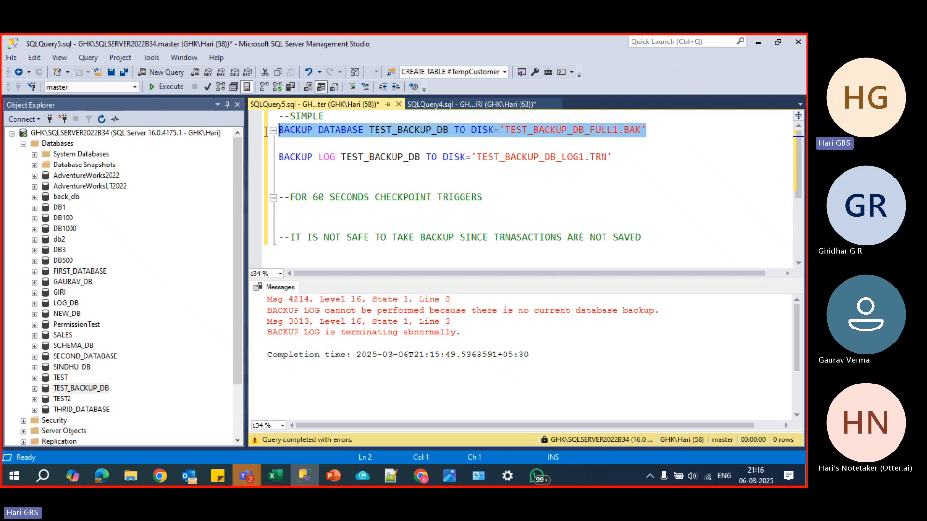
- Add the comment --FULL RECOVERY on a separate line above the BACKUP LOG statement, then highlight that statement
click(295, 147)
key(Return)
key(Return)
text(-)
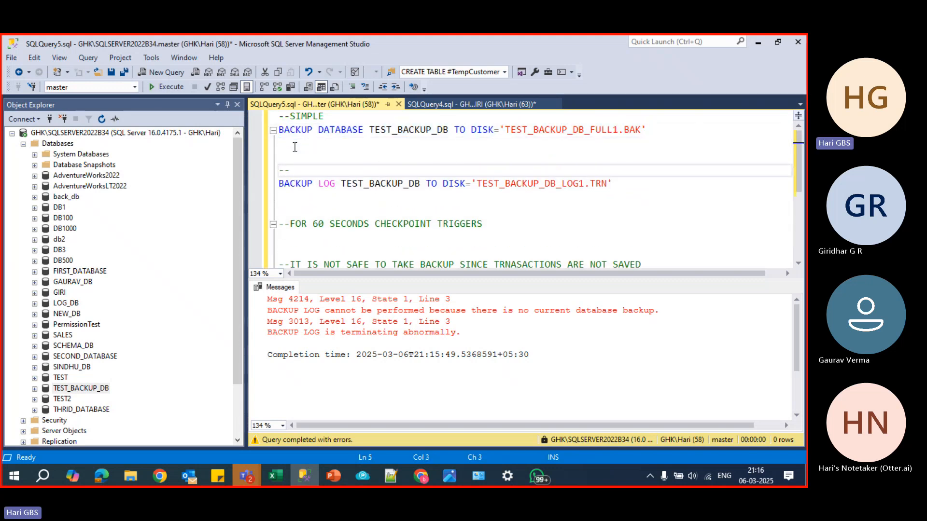
text(-FULL RECOVERY)
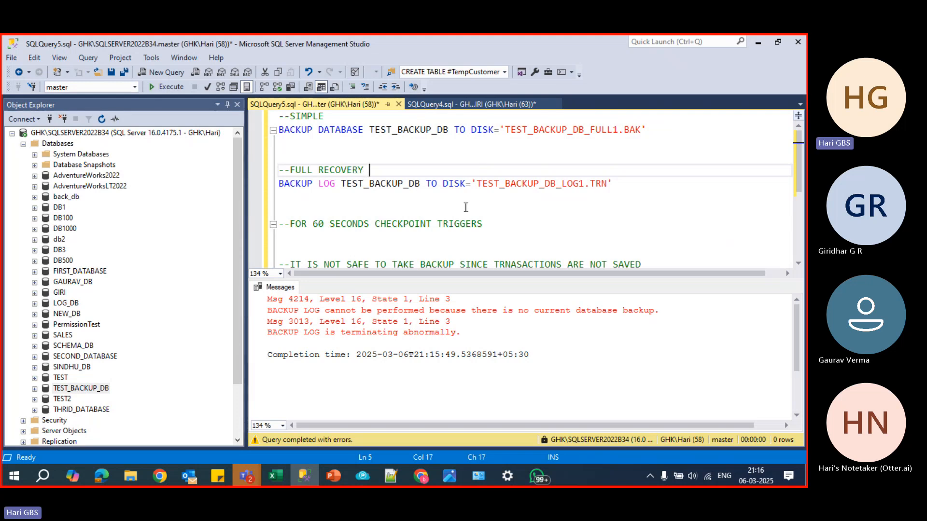
drag(634, 184, 258, 190)
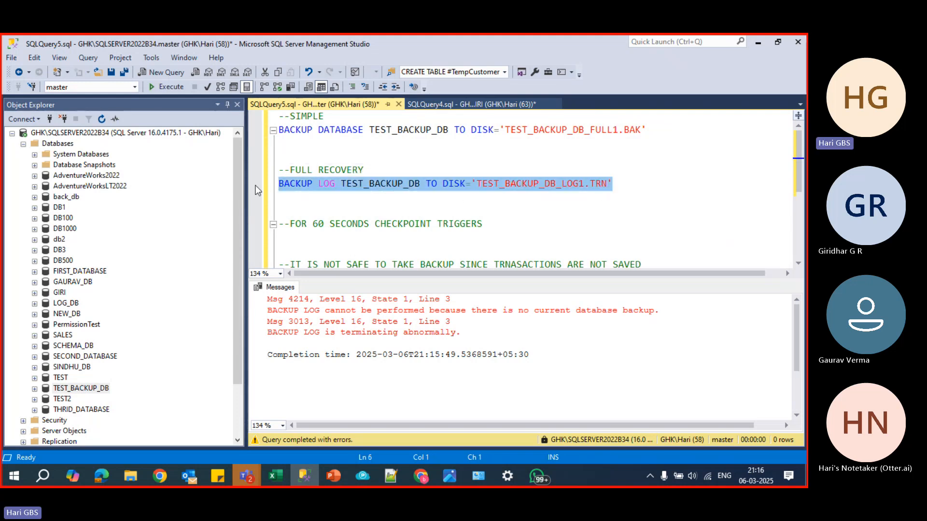
- Insert blank lines below the --FULL RECOVERY comment and write the note WHENEVER YOU CHANGE RECOVERY MODEL directly beneath it
click(388, 172)
key(Return)
key(Return)
key(Return)
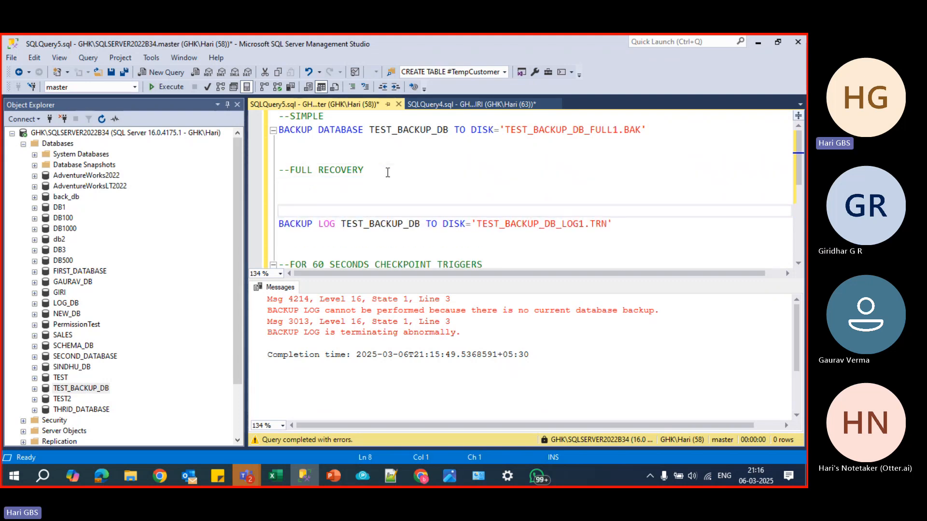
key(Up)
key(Up)
text(WHEN)
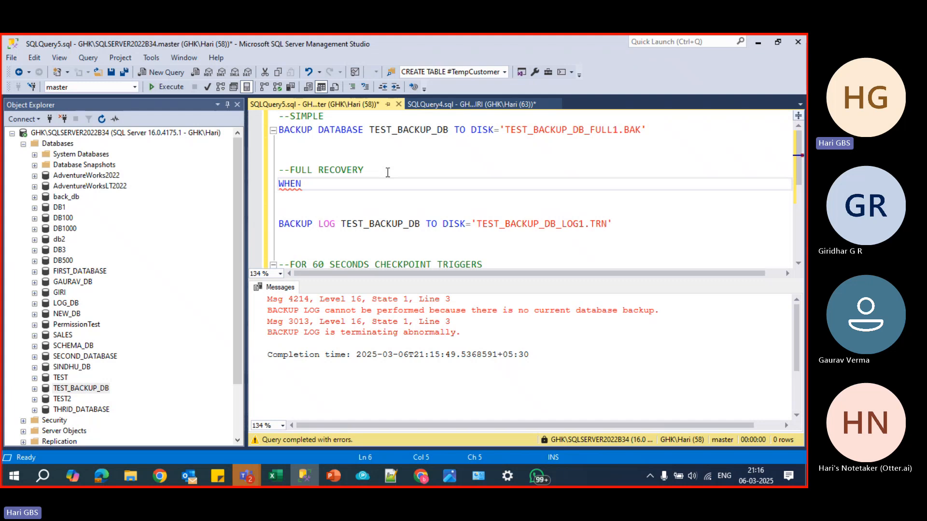
text(EVER YOU C)
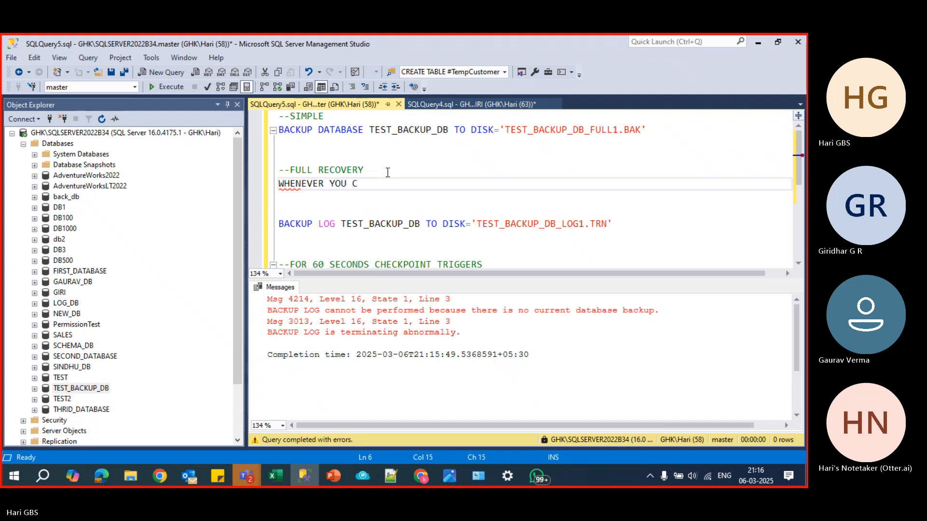
text(HANGE RECOVERY MODEL)
- Add a second note line reading UNTIL UNLESS YOU TAKE FULL BACKUP, THE RECOVERY MODEL WONT APPLY TO EXISTING DATABASE
key(Return)
text(UNTIL )
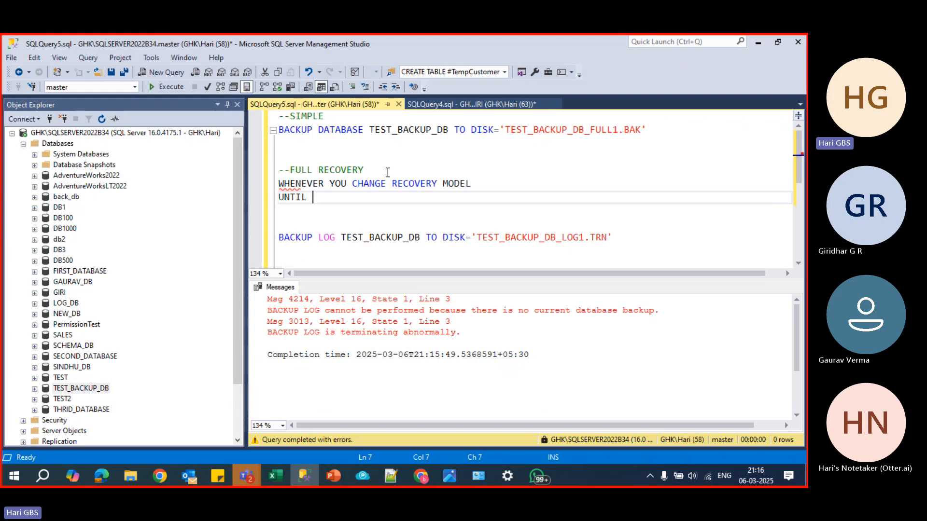
text(UNLESS YOU T)
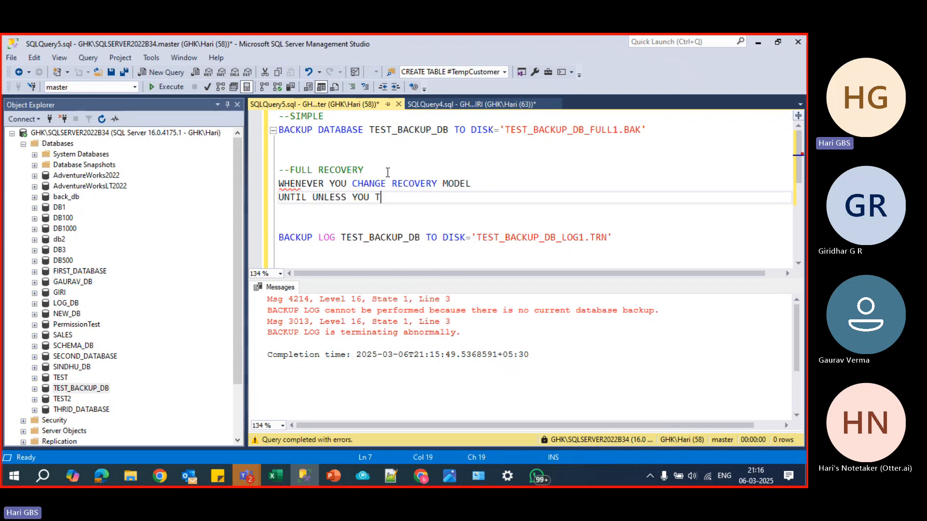
text(AKE FULL BACKUP, TH)
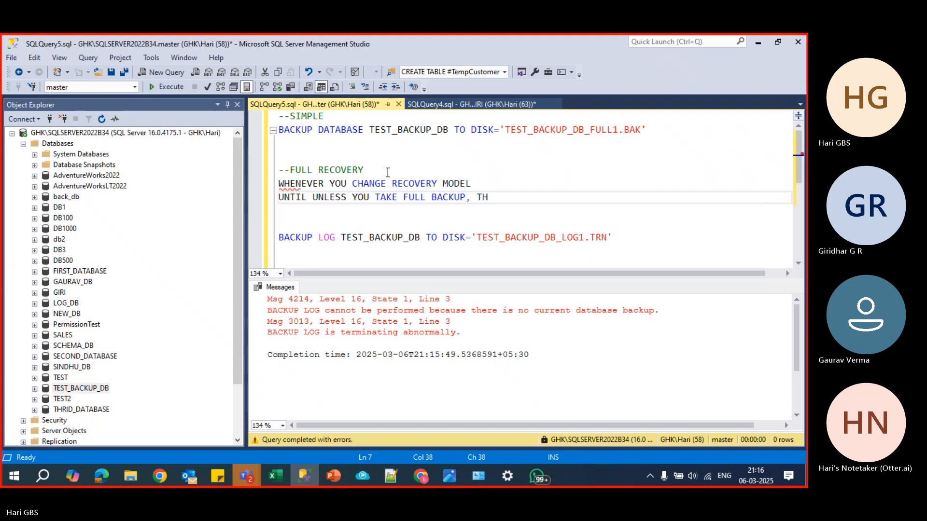
key(BackSpace)
text(THE RECO)
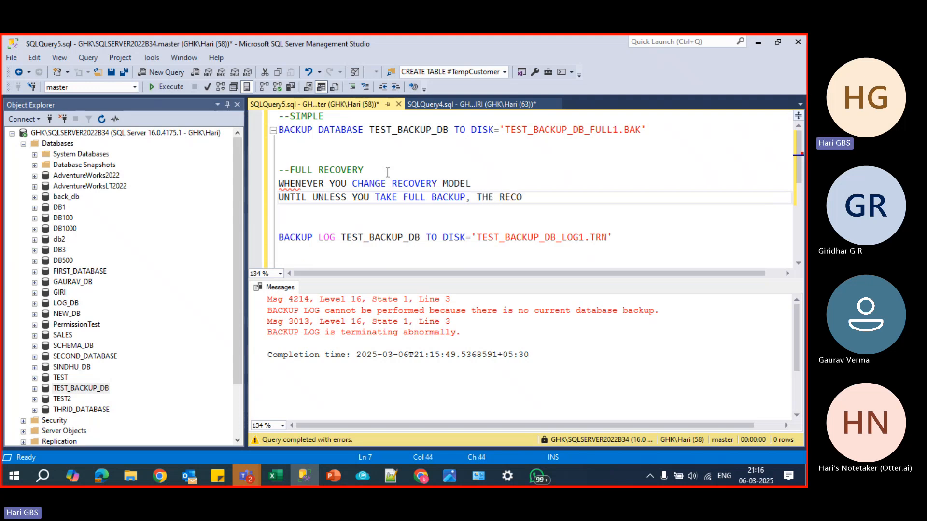
text(VERY MODEL WONT APPLY TO EXISTI)
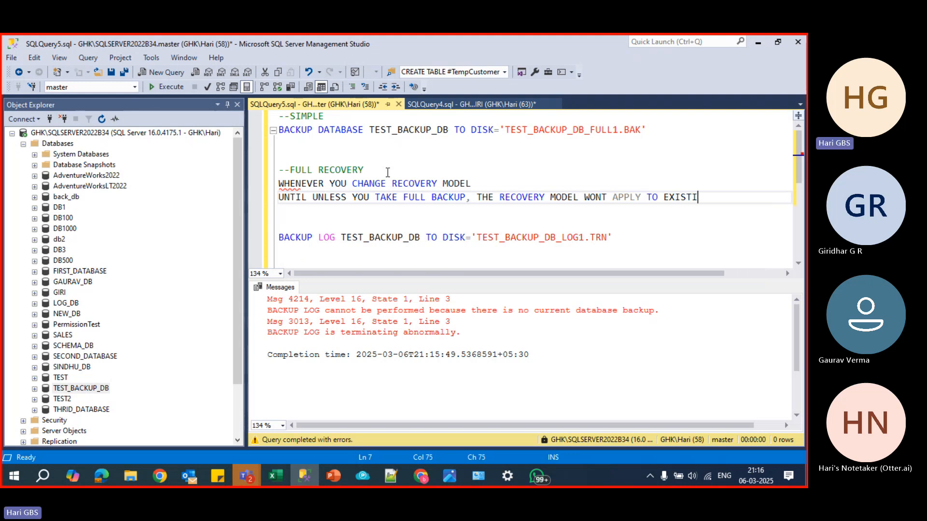
text(NG DATABASE)
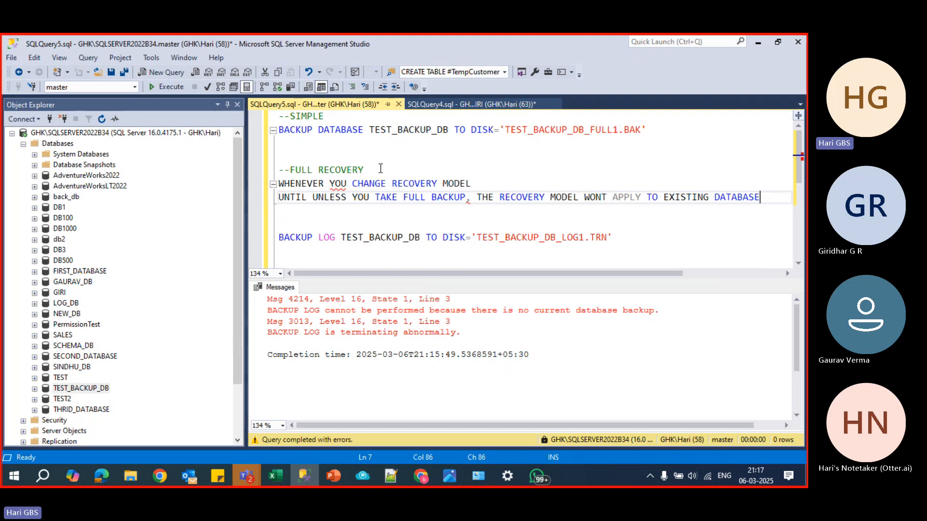
- Highlight the --FULL RECOVERY comment and the BACKUP LOG statement in turn to relate them to the new note
drag(381, 170, 278, 170)
click(354, 206)
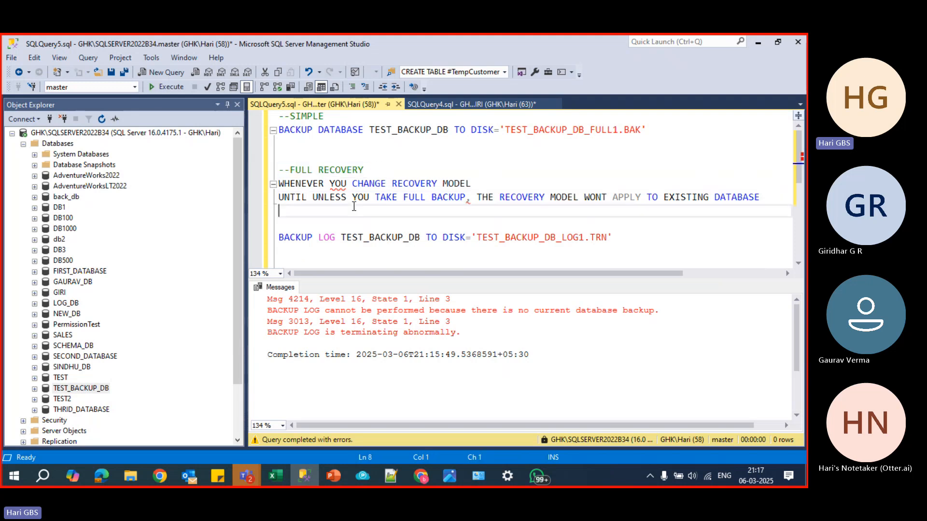
drag(630, 243, 221, 247)
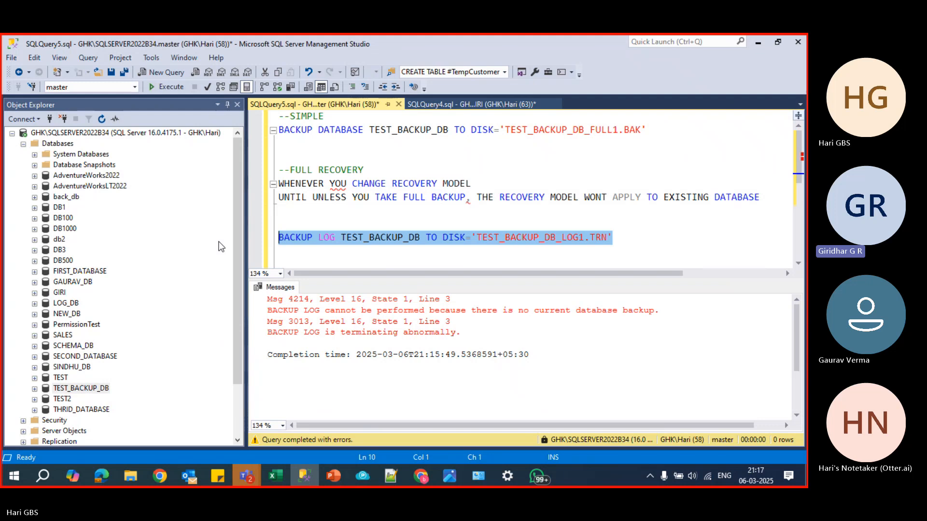
- Switch to the 10 BACKUPS.pptx presentation in PowerPoint and point out the bullets on full backups being required after a recovery model change and for diff and log backups
key(alt+Tab)
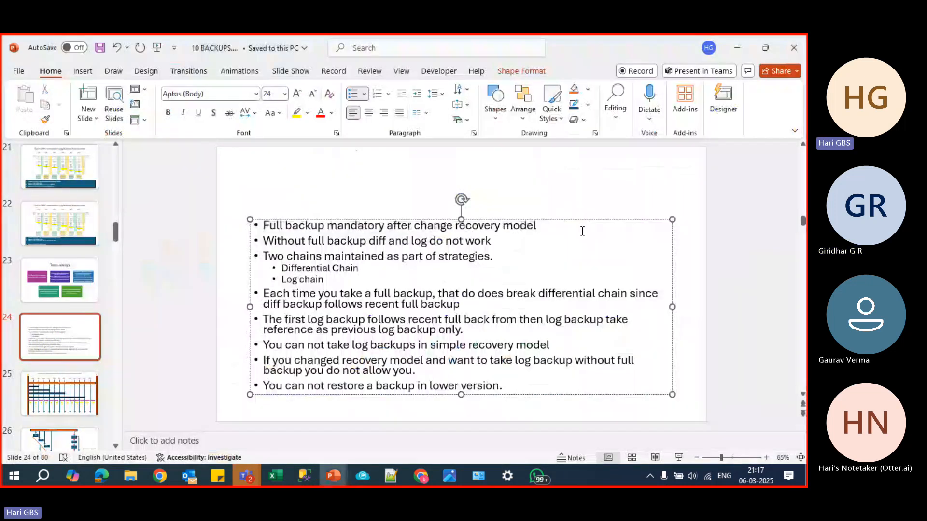
drag(582, 231, 175, 227)
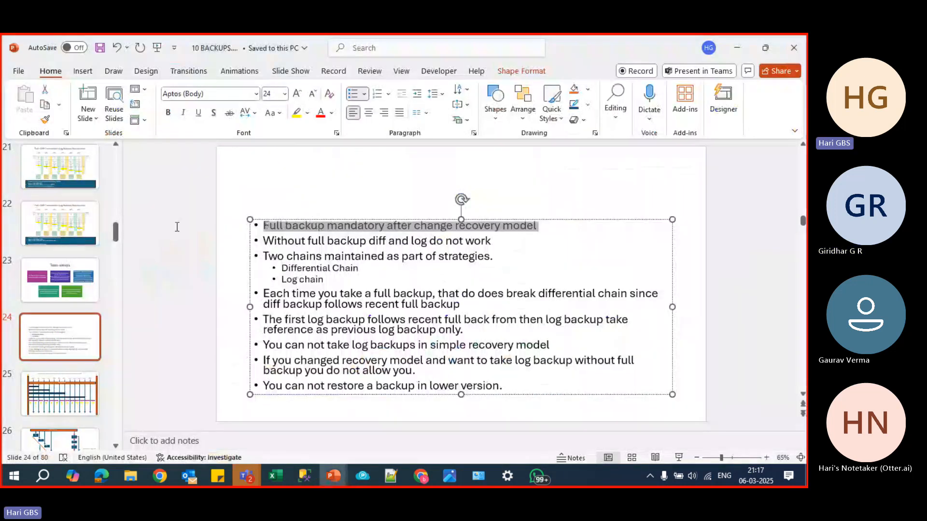
click(411, 264)
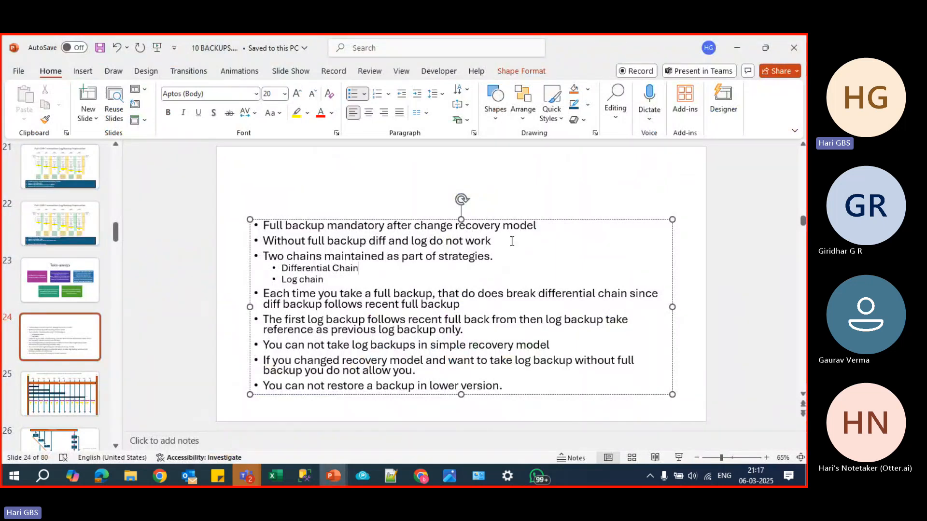
drag(511, 241, 487, 245)
click(364, 243)
click(468, 256)
- Highlight the bullet about the two maintained chains, and point out its Differential Chain and Log chain sub-items
drag(493, 257, 270, 256)
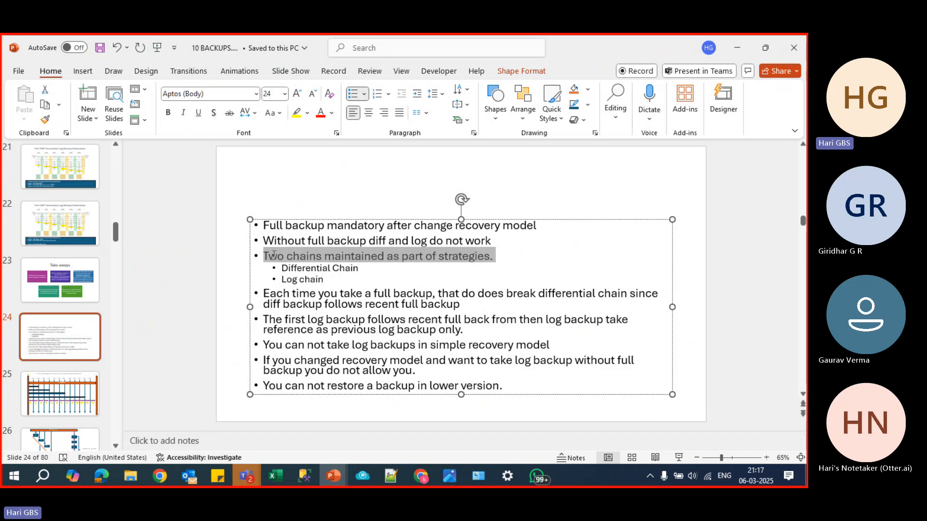
click(360, 263)
triple_click(345, 268)
click(325, 280)
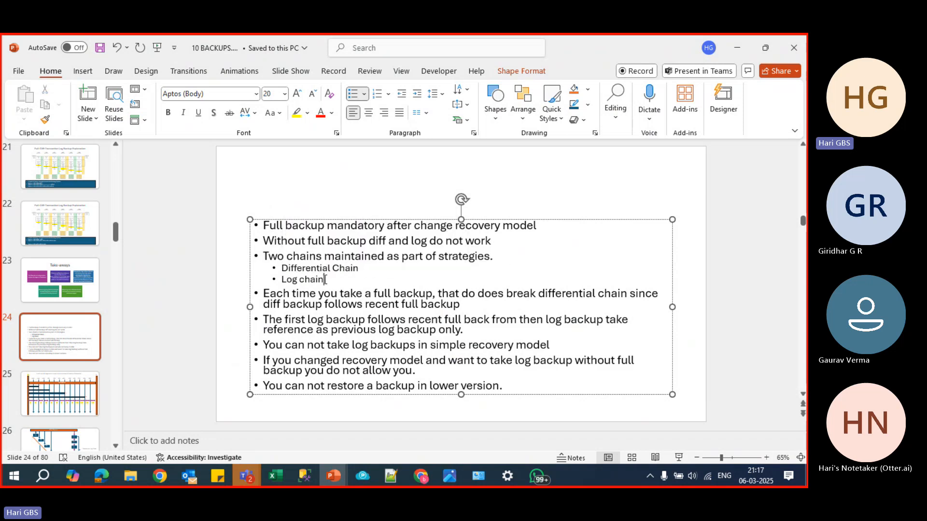